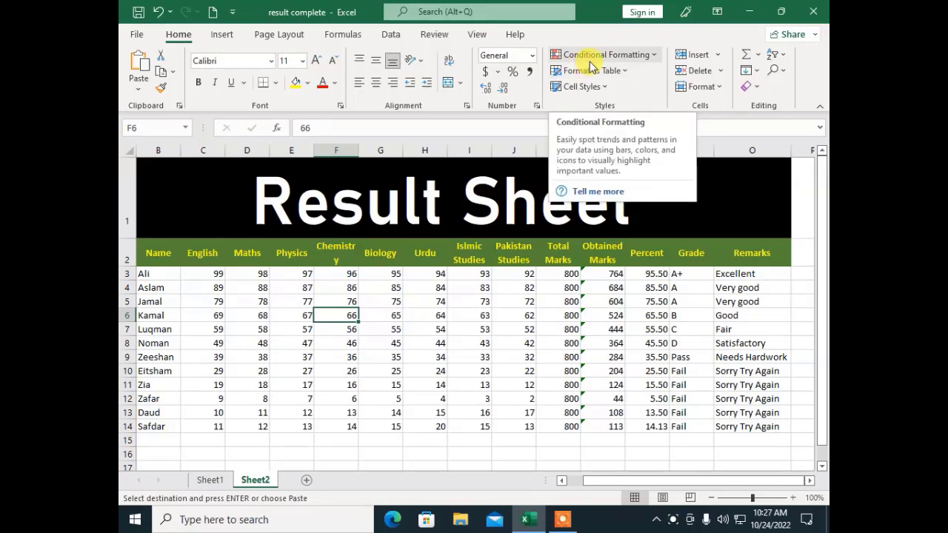
Step: Select the English to Pakistan Studies marks C3:J14 on Sheet2 and add a blank Sheet3
left_click(589, 62)
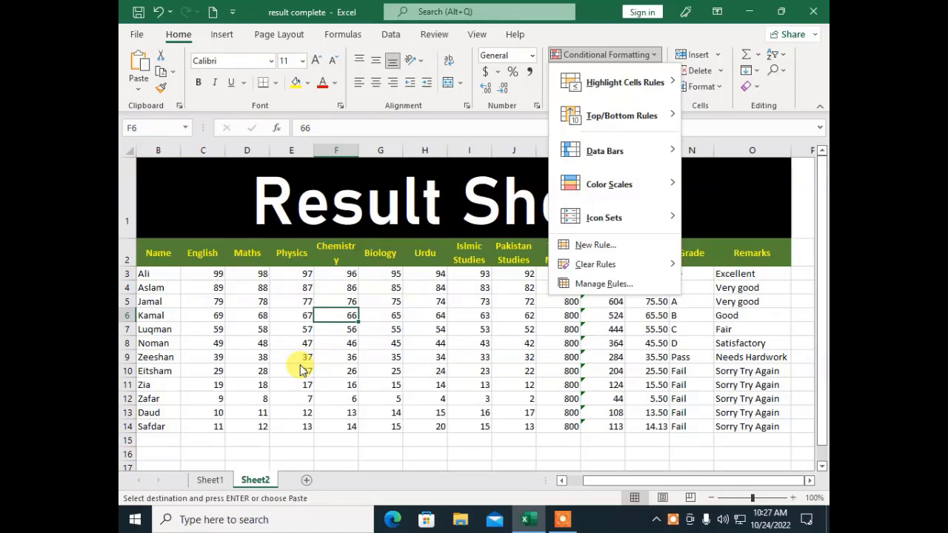
left_click(243, 293)
mouse_move(200, 271)
left_mouse_down()
mouse_move(467, 396)
mouse_move(497, 425)
left_mouse_up()
key("ctrl+c")
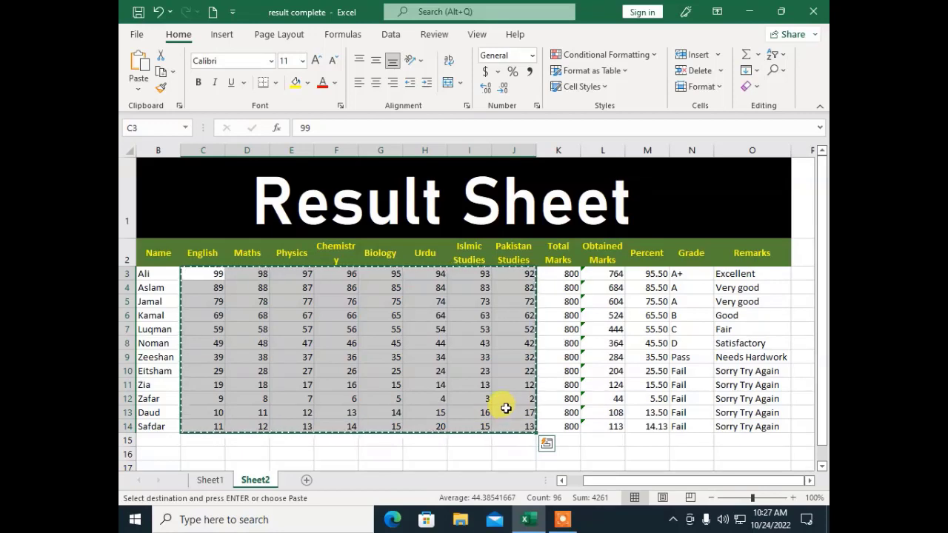
left_click(307, 482)
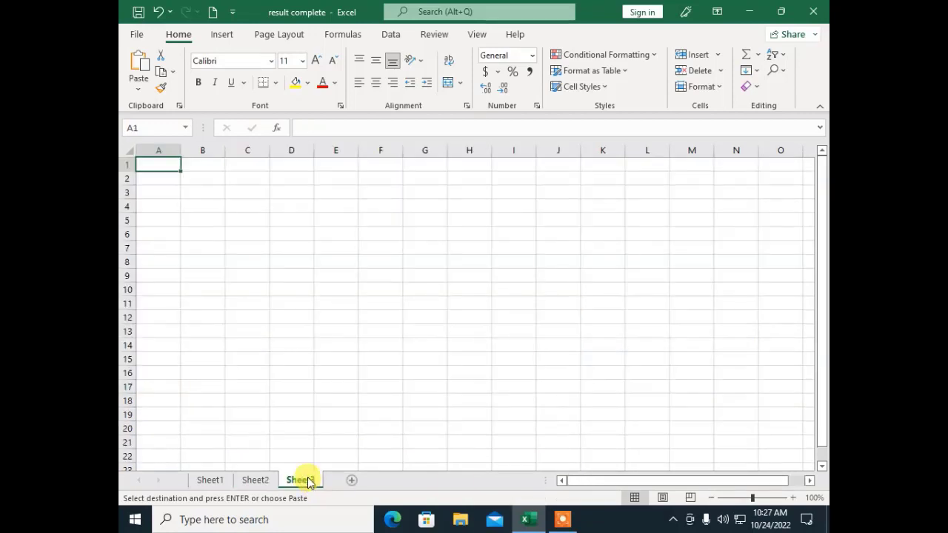
Step: Paste the copied marks into A1 of Sheet3 and bring up the Highlight Cells Rules choices
key("ctrl+v")
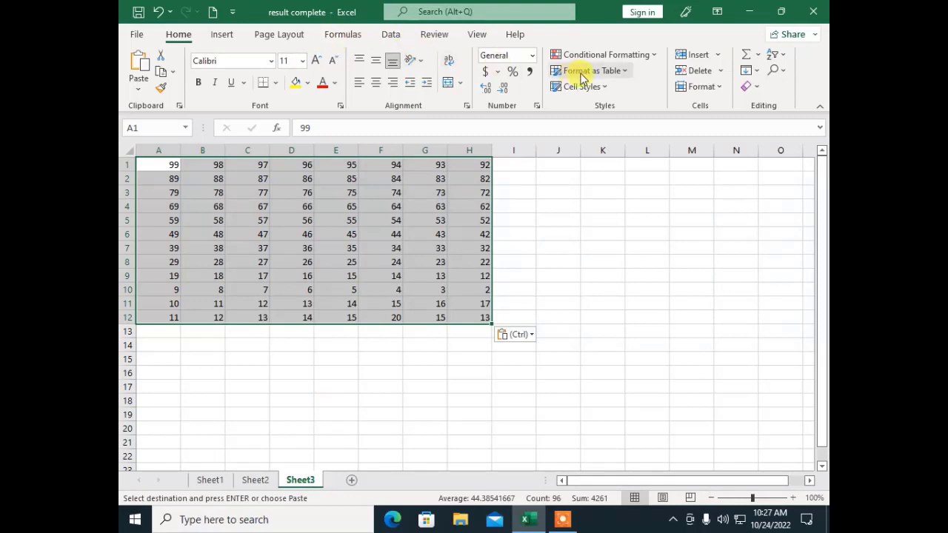
left_click(631, 55)
mouse_move(625, 89)
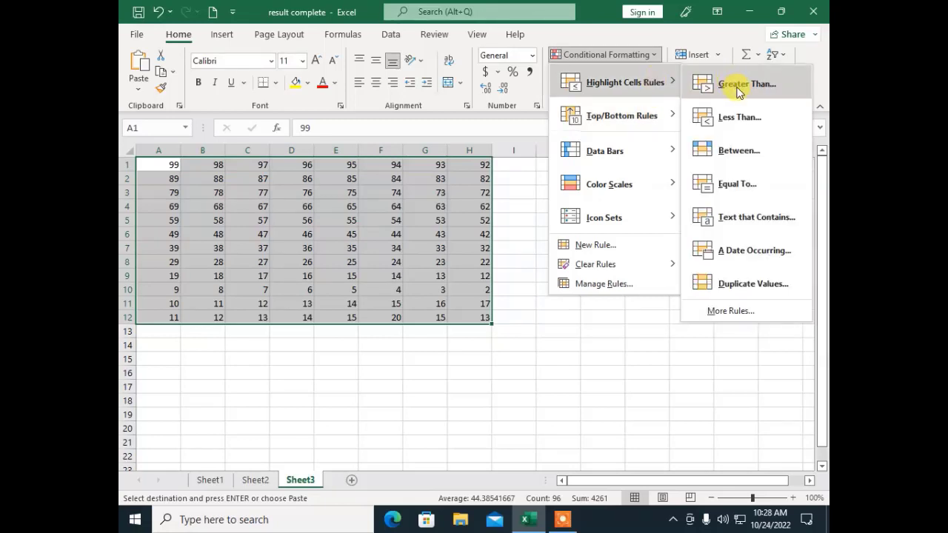
Step: Add a Greater Than 90 rule with Green Fill and Dark Green Text
left_click(738, 88)
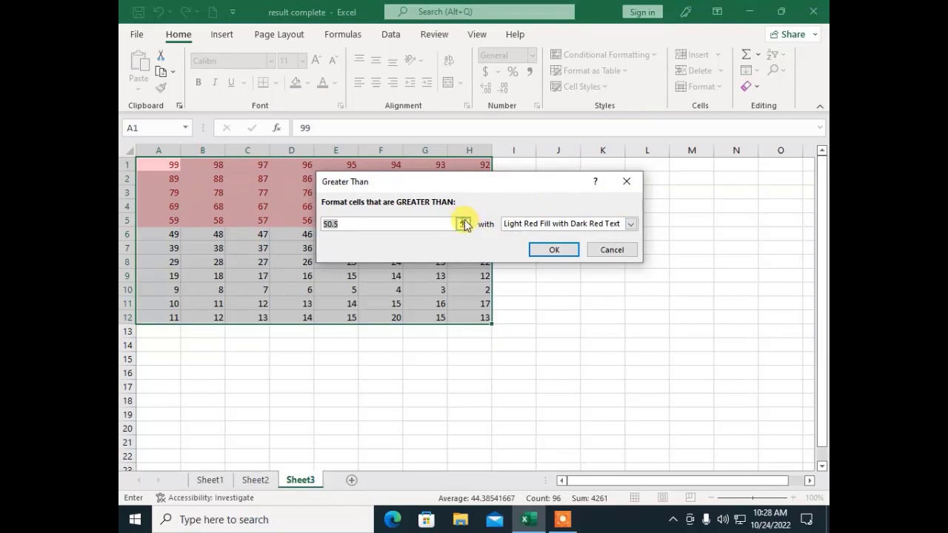
left_click(463, 223)
left_click_drag(419, 205, 296, 202)
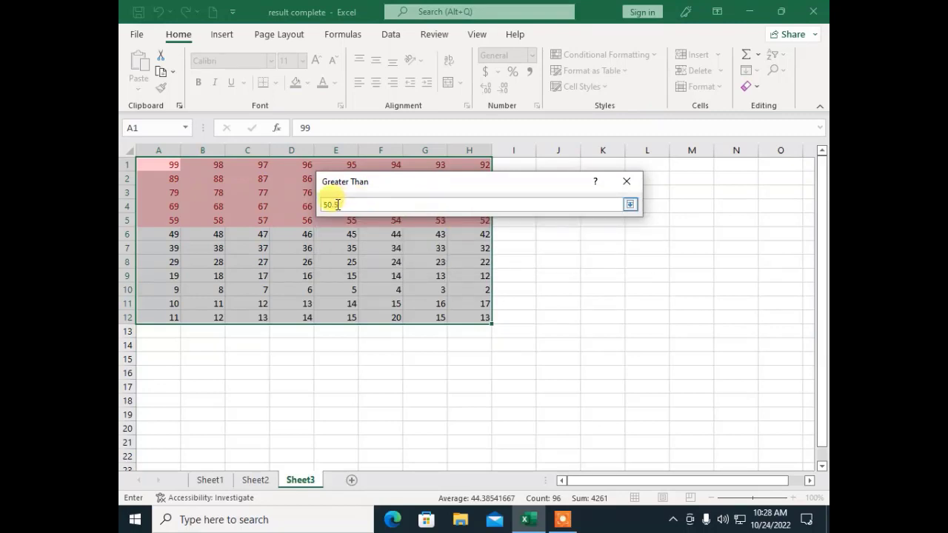
left_click(631, 205)
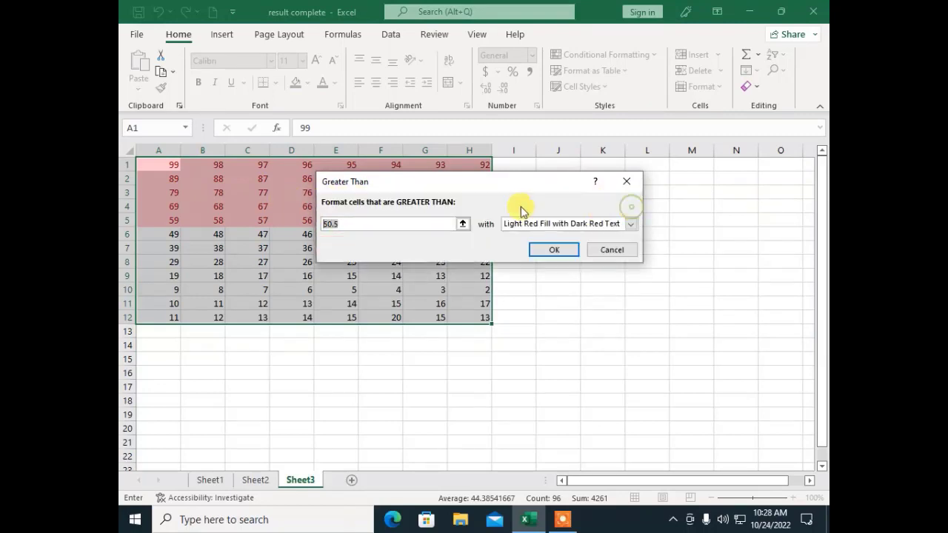
type("90")
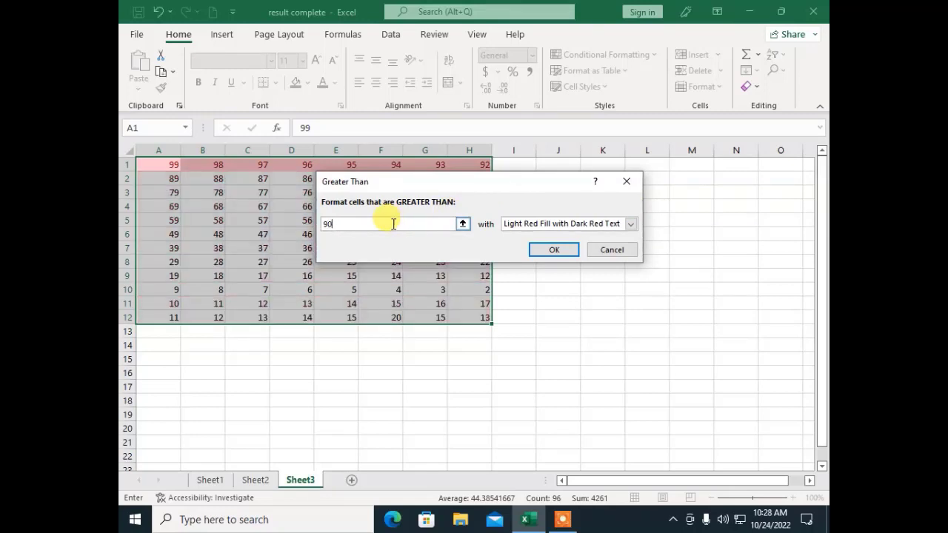
left_click(520, 225)
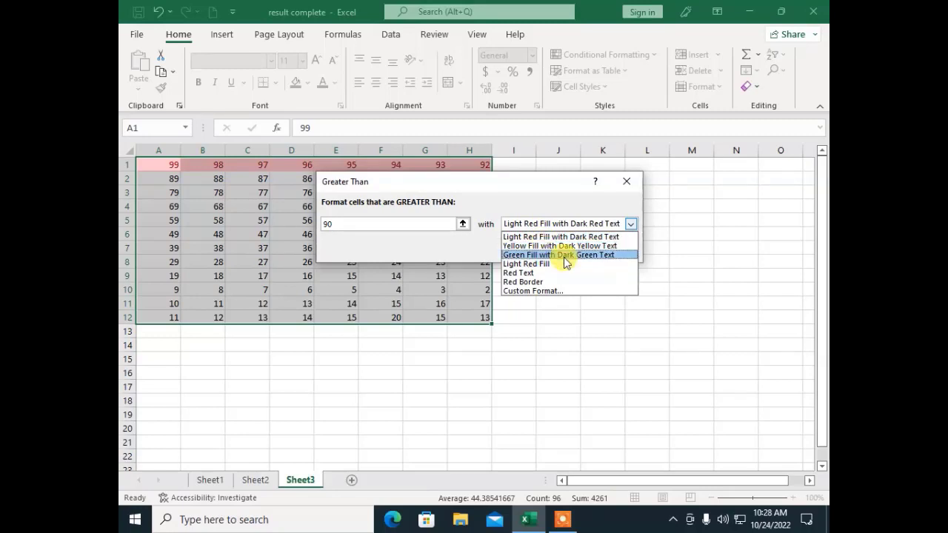
left_click(563, 255)
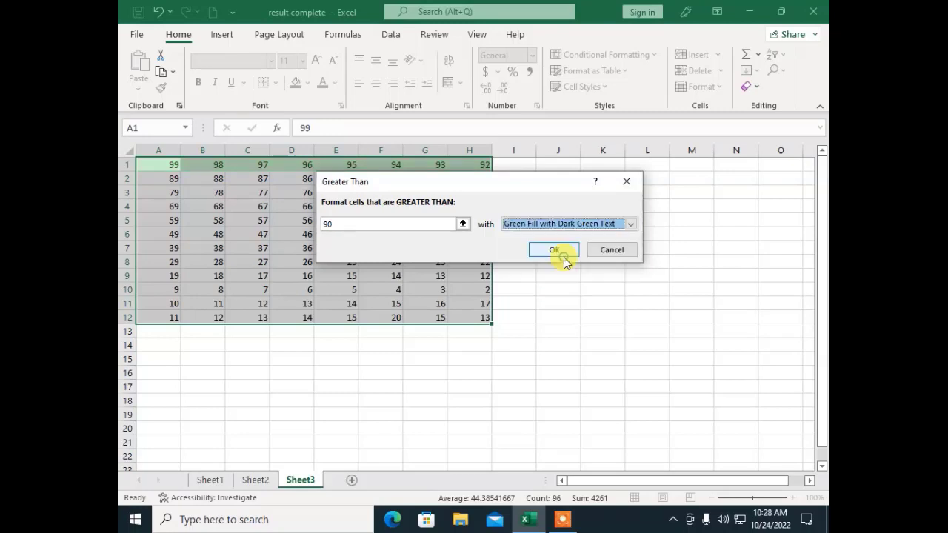
left_click(537, 249)
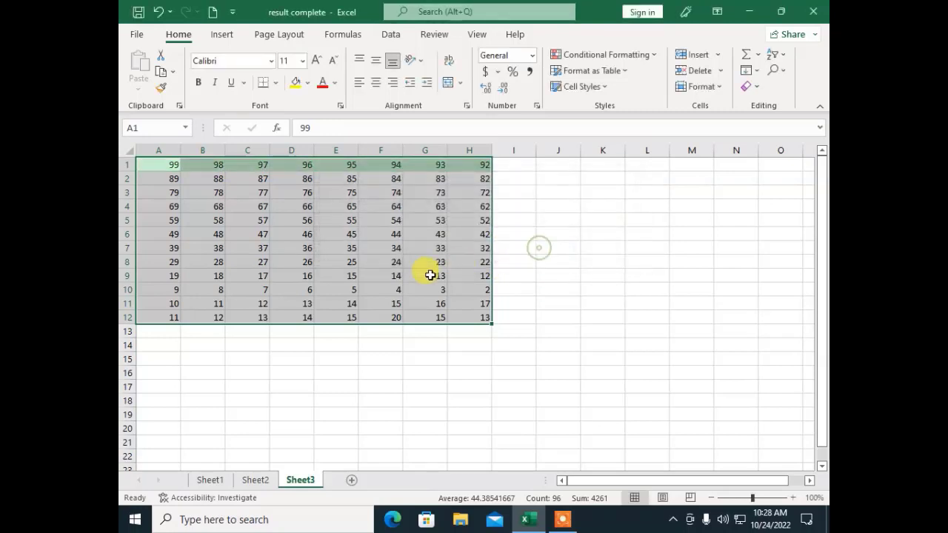
Step: Select row 1 to check that marks 92 to 99 are highlighted green
left_click(377, 287)
left_click_drag(152, 164, 464, 165)
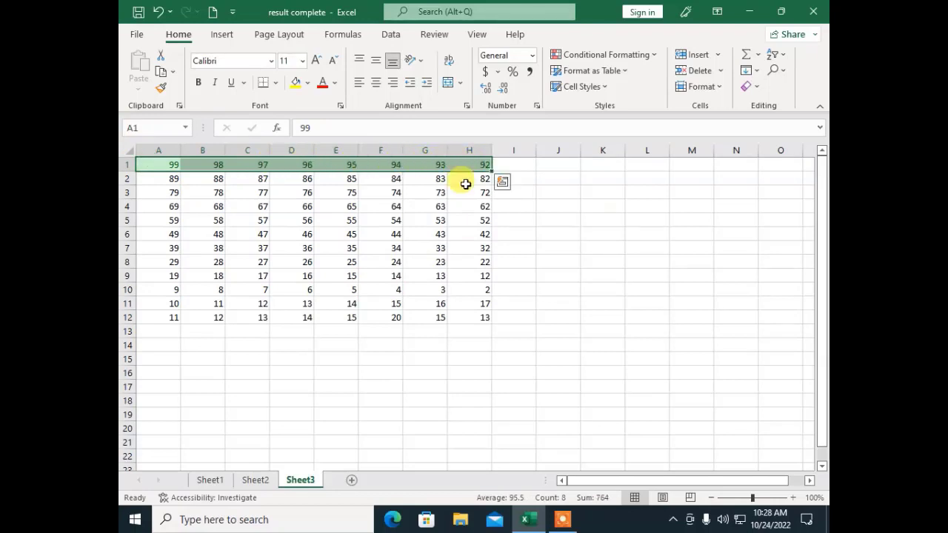
left_click(340, 330)
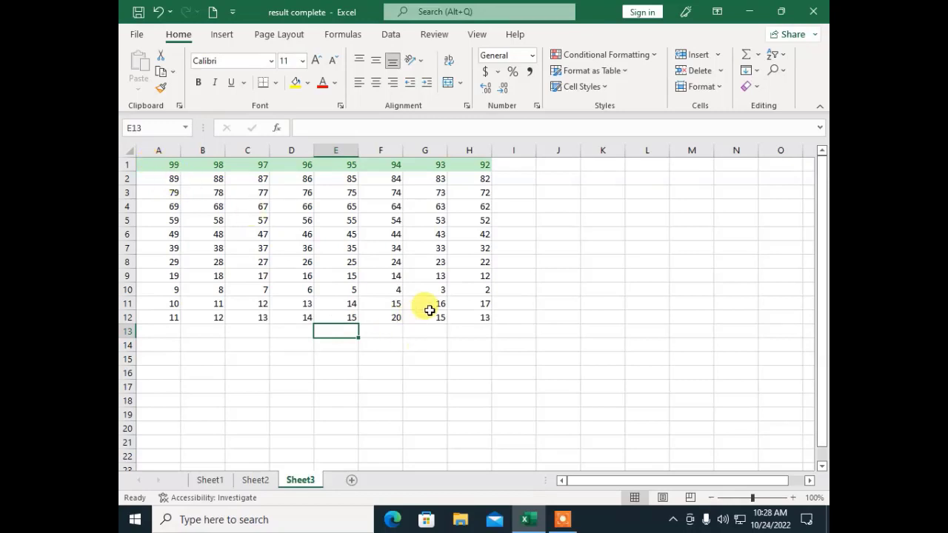
Step: Give marks below 33 in A2:H12 red text with a Less Than 33 rule
left_click_drag(475, 316, 158, 166)
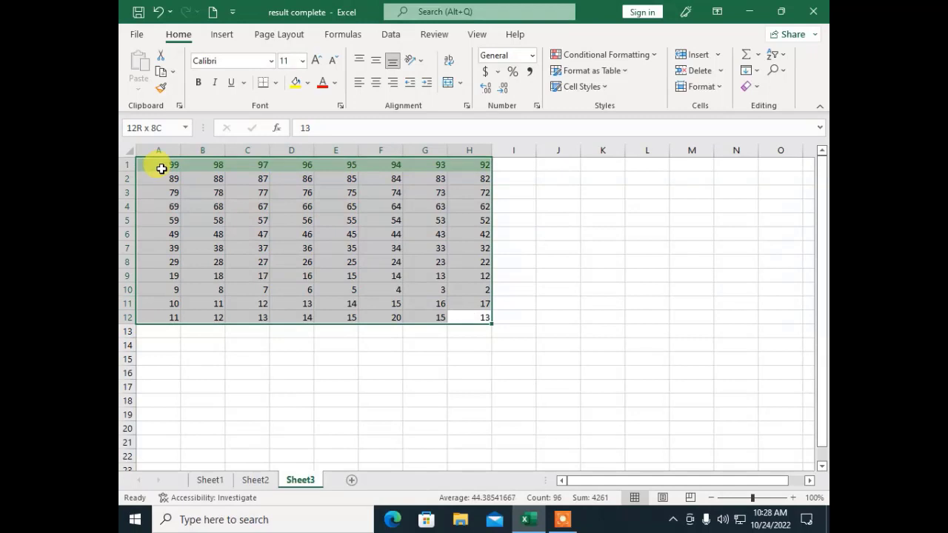
left_click(619, 57)
mouse_move(634, 86)
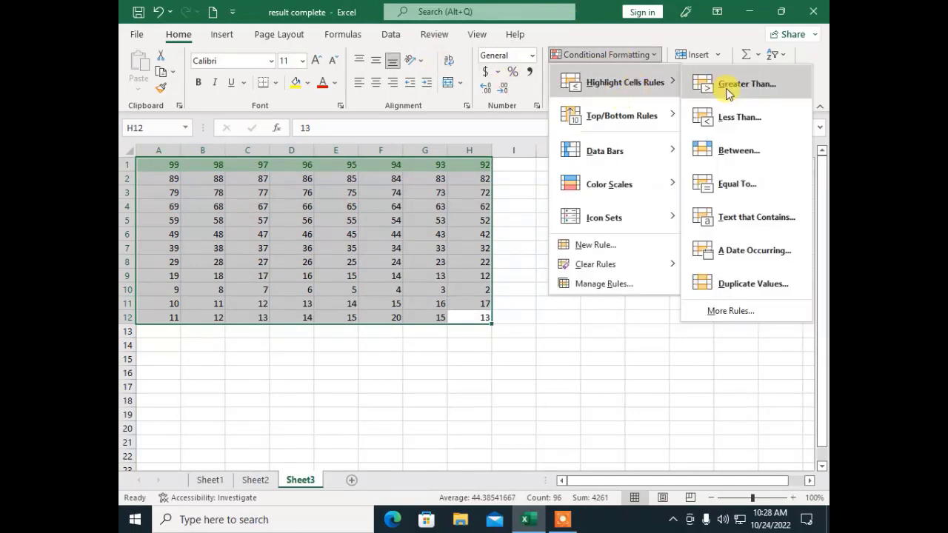
left_click(706, 120)
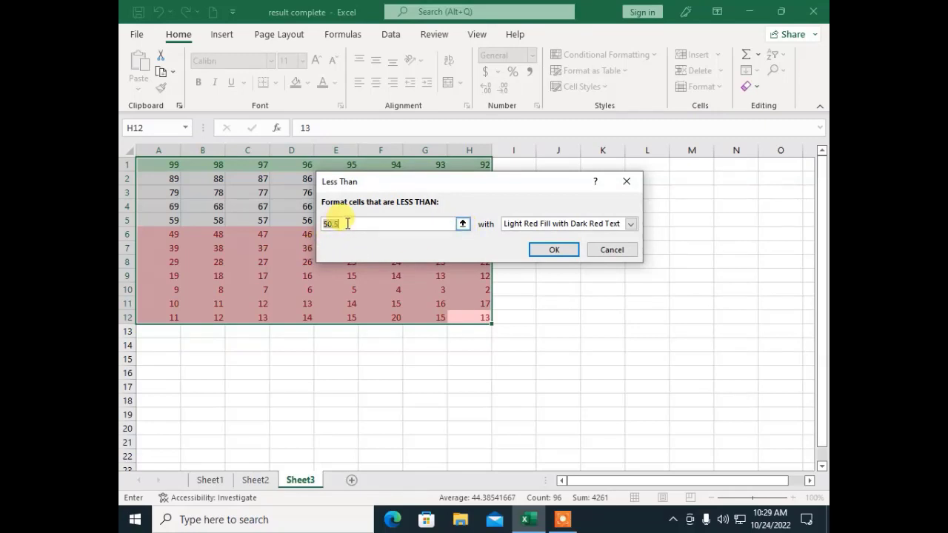
type("33")
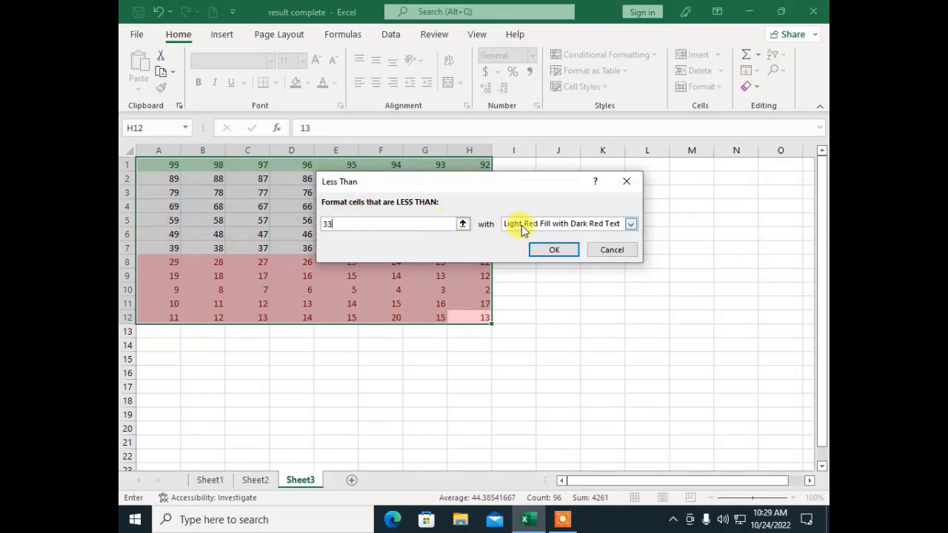
left_click(521, 226)
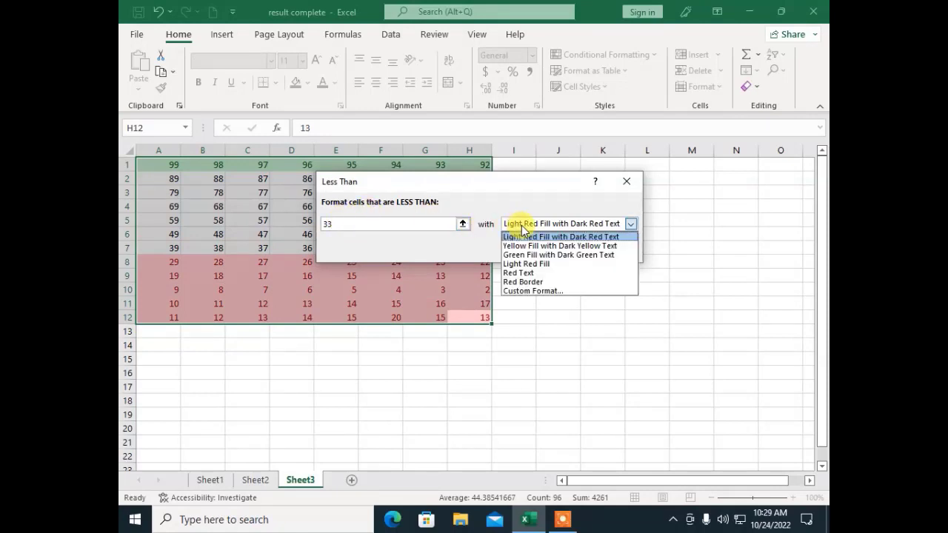
left_click(517, 274)
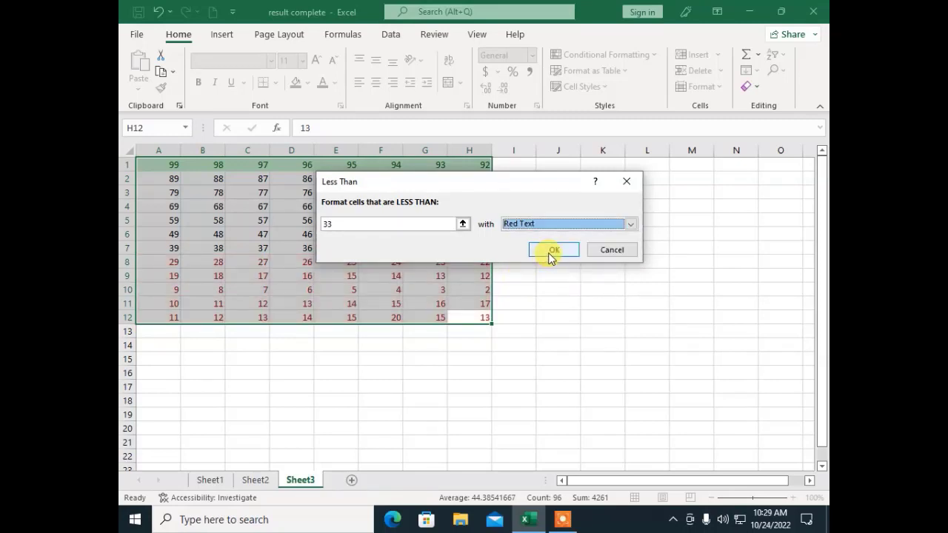
left_click(552, 252)
left_click(371, 387)
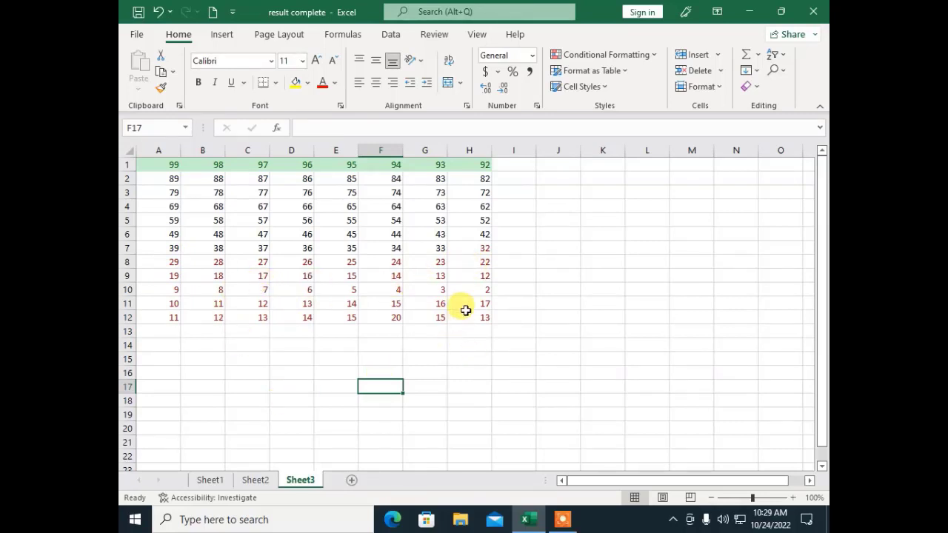
left_click_drag(463, 315, 155, 163)
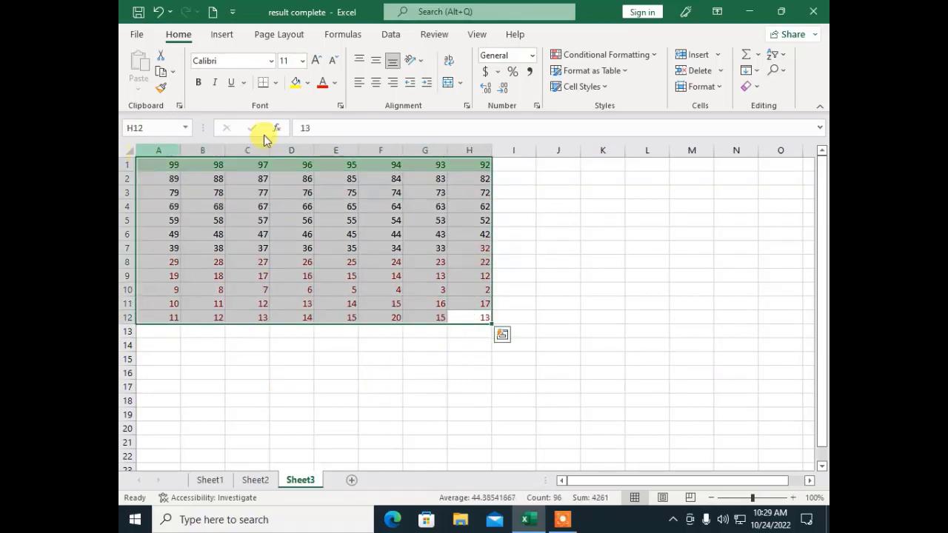
Step: Apply a Between 34 and 89 rule with Yellow Fill and Dark Yellow Text
left_click(607, 55)
mouse_move(674, 82)
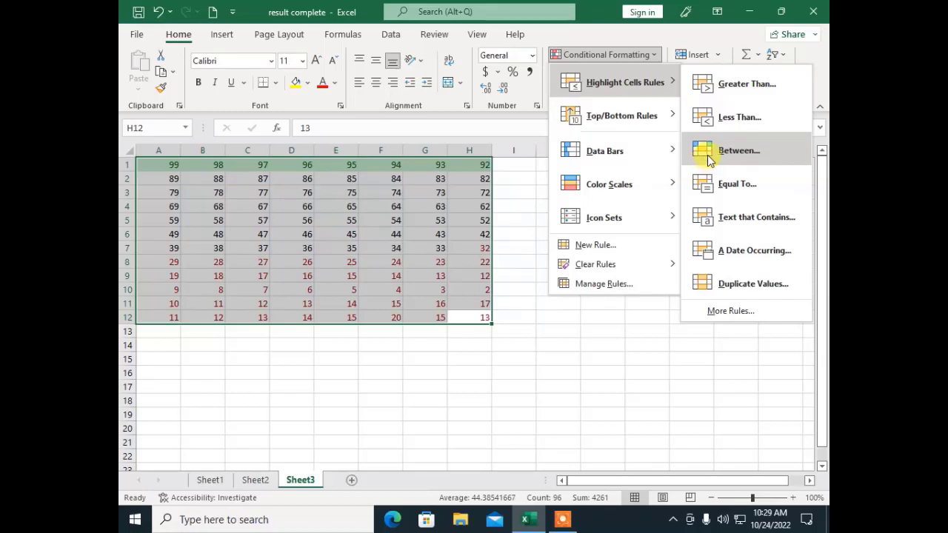
left_click(709, 159)
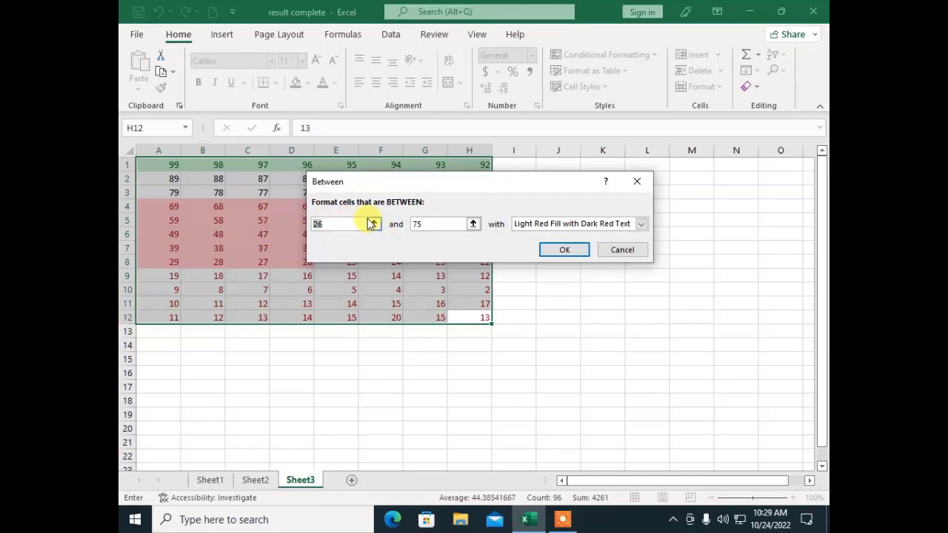
type("34")
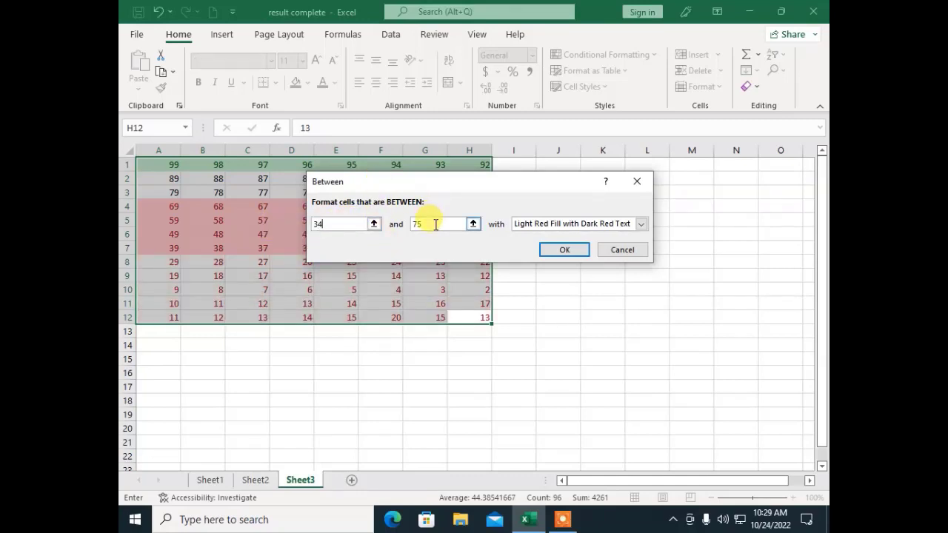
key("Tab")
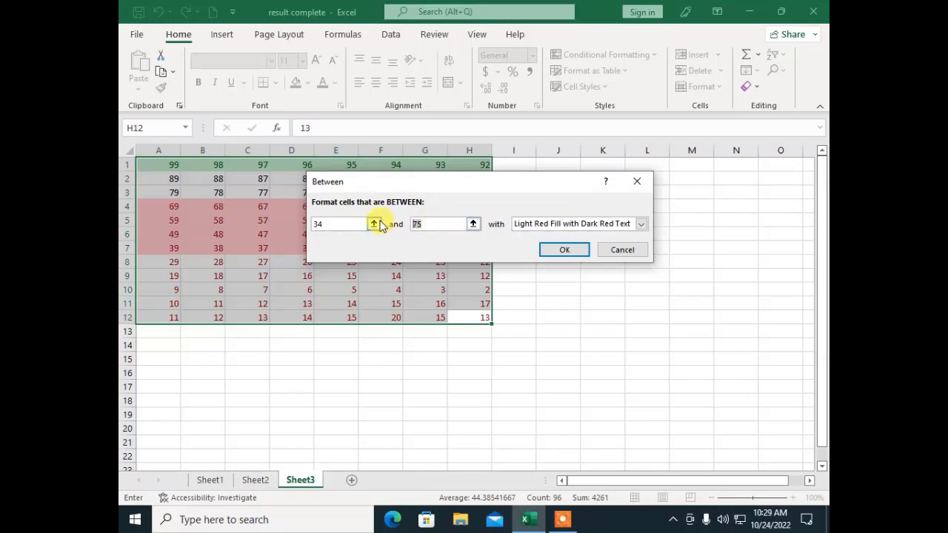
type("89")
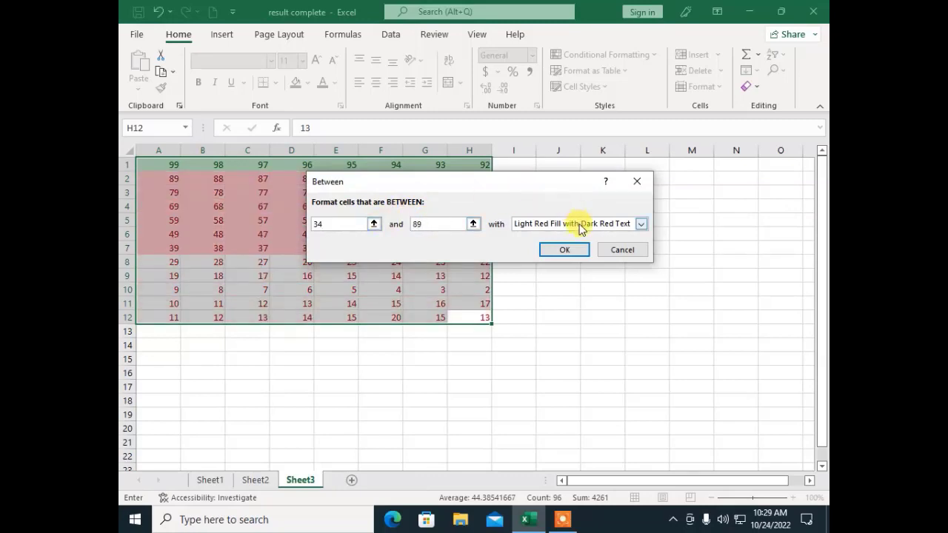
left_click(579, 224)
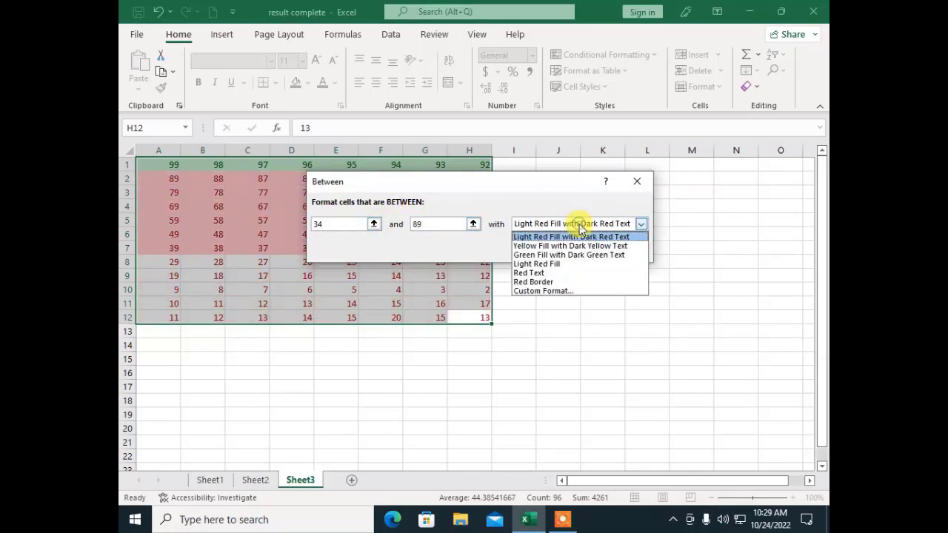
left_click(540, 247)
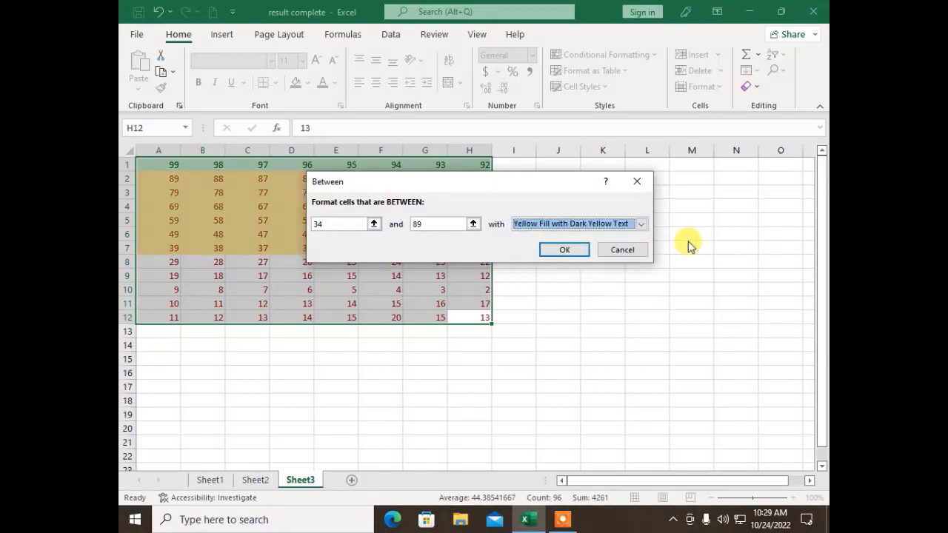
left_click(565, 250)
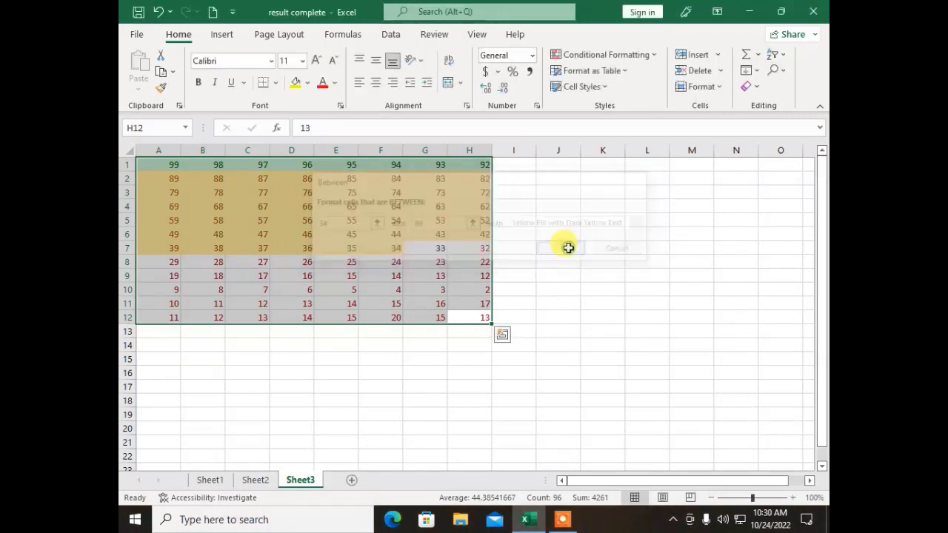
left_click(388, 305)
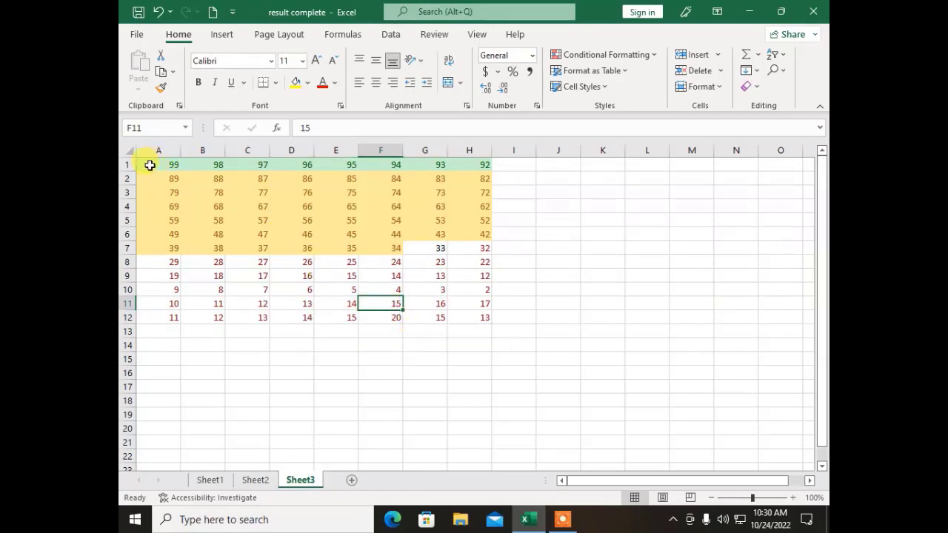
left_click_drag(150, 164, 486, 167)
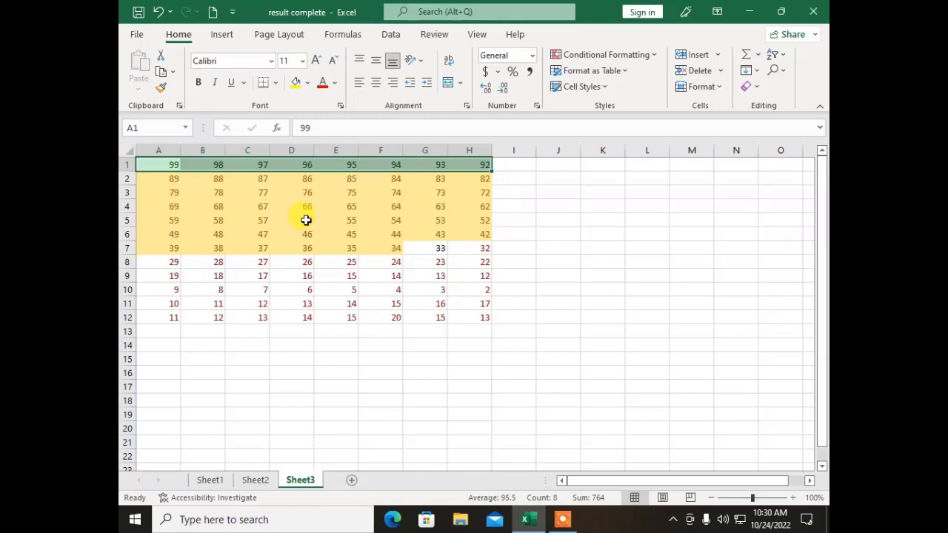
left_click(300, 303)
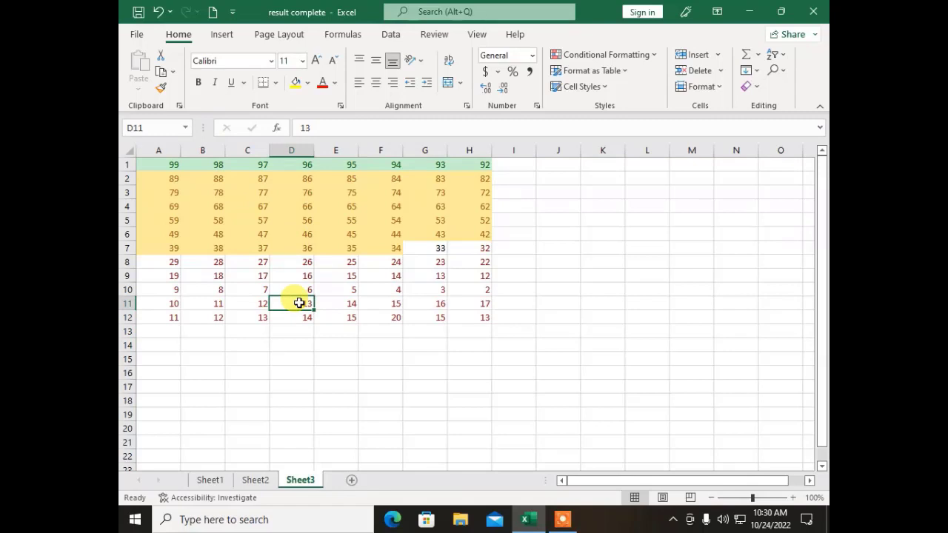
left_click(370, 276)
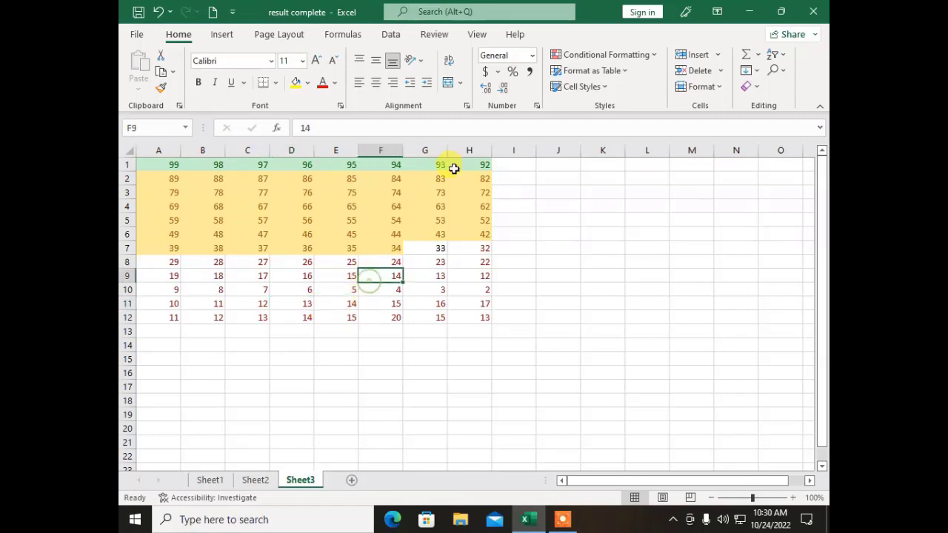
left_click(618, 54)
mouse_move(621, 82)
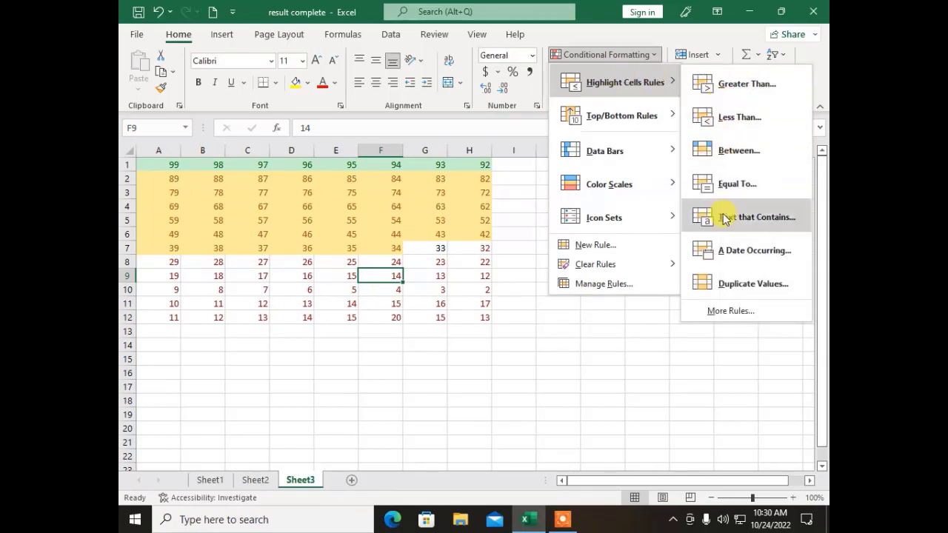
mouse_move(634, 113)
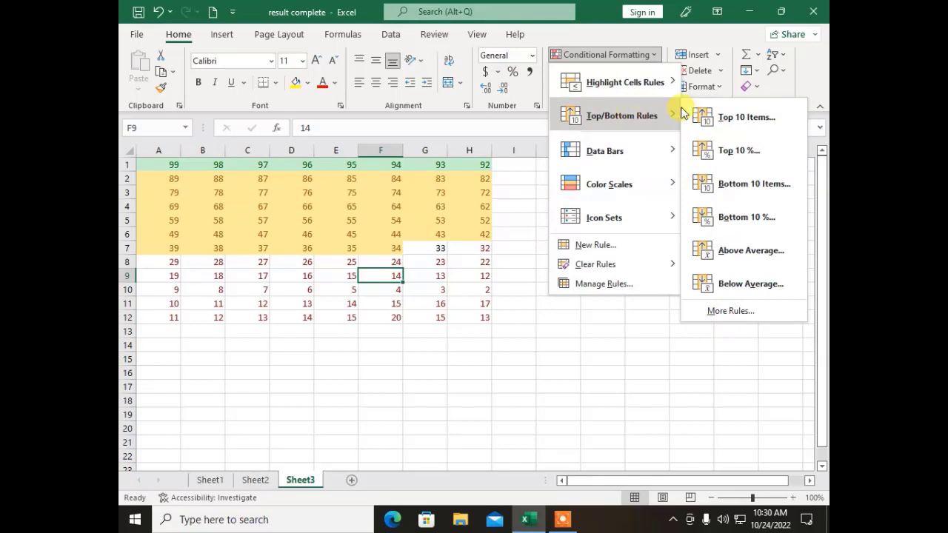
Step: Add a blank Sheet4, then bring up copy actions for the selected Sheet2 marks
left_click(478, 379)
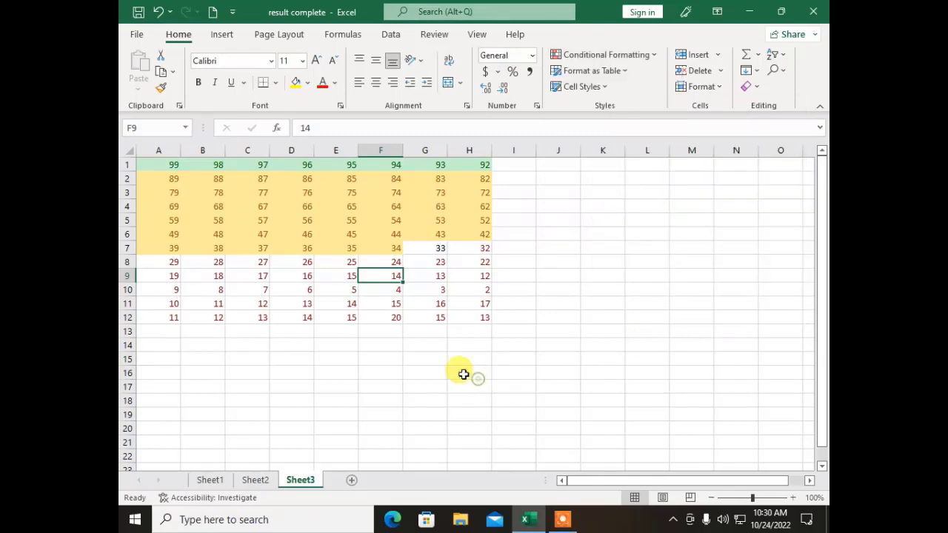
left_click(352, 480)
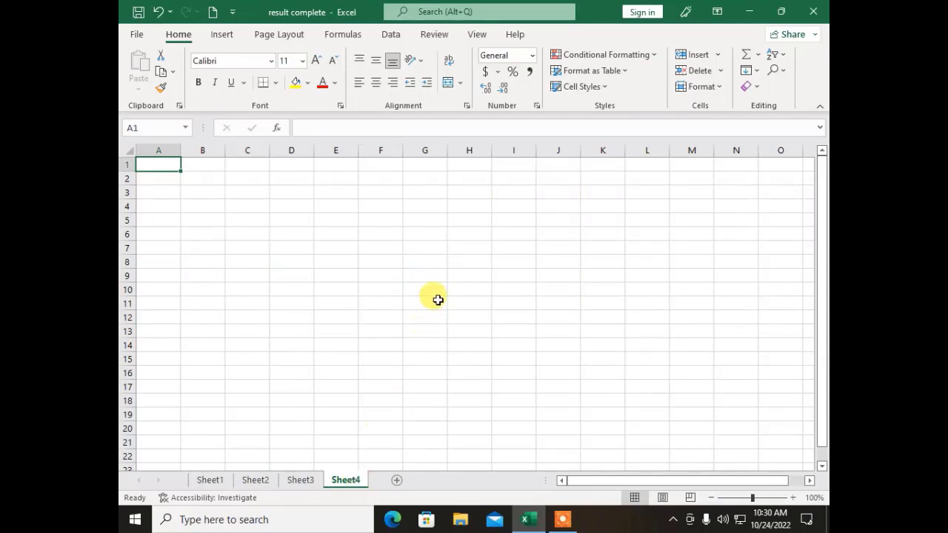
left_click(301, 481)
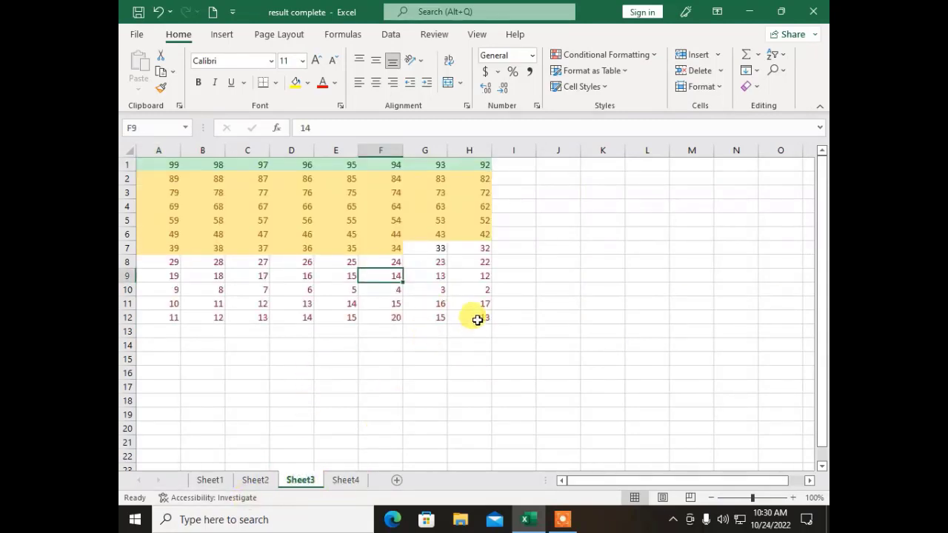
left_click_drag(477, 321, 158, 164)
left_click(255, 480)
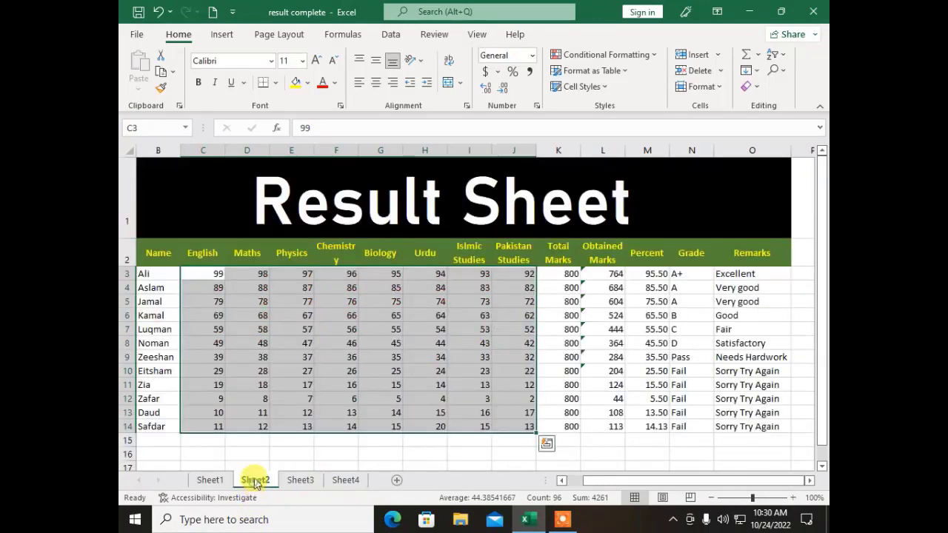
right_click(271, 353)
Step: Copy the Sheet2 marks C3:J14 and paste them into Sheet4
left_click(314, 161)
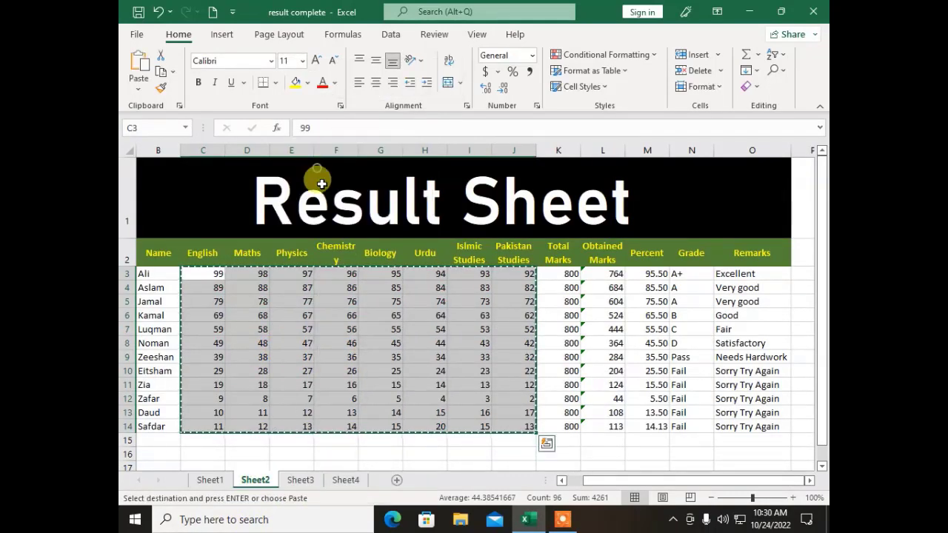
left_click(346, 480)
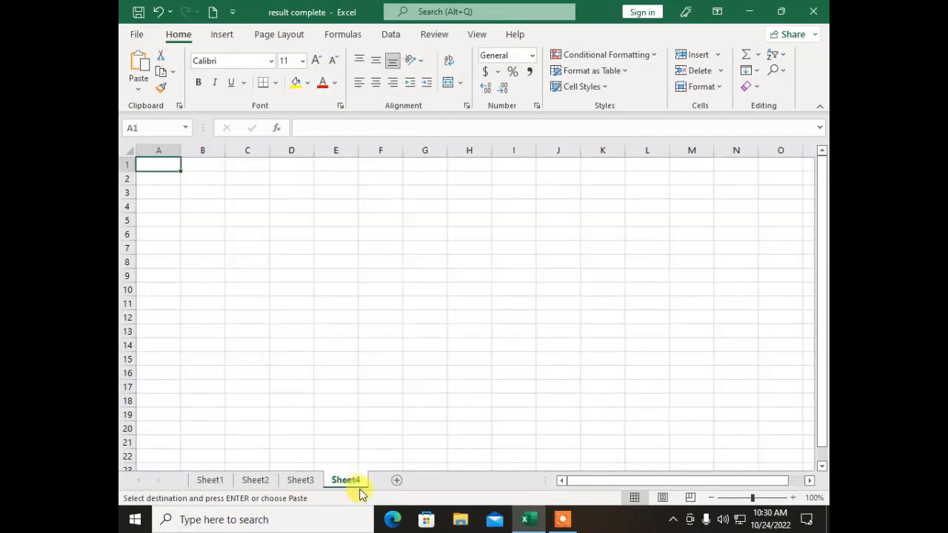
key("ctrl+v")
Step: Highlight the Top 10 Items in Light Red Fill with Dark Red Text
left_click(601, 54)
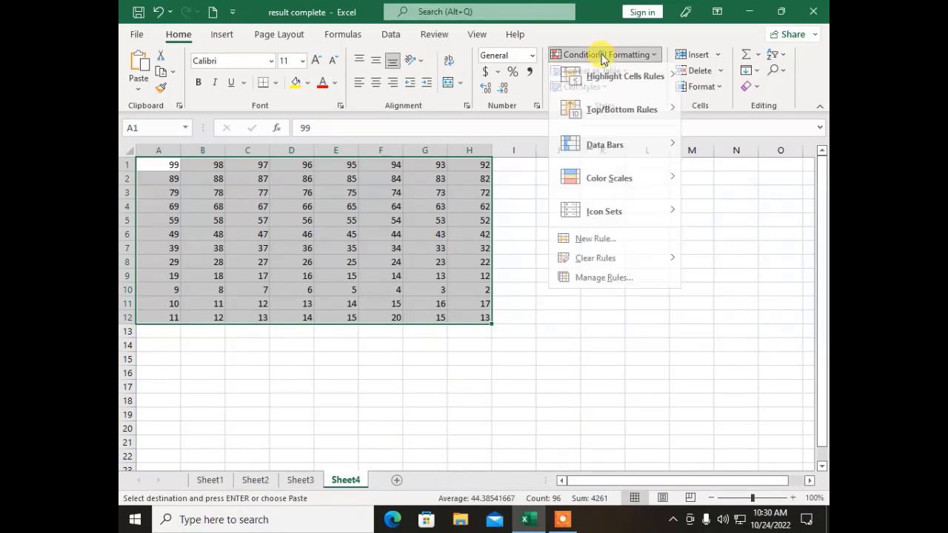
mouse_move(593, 112)
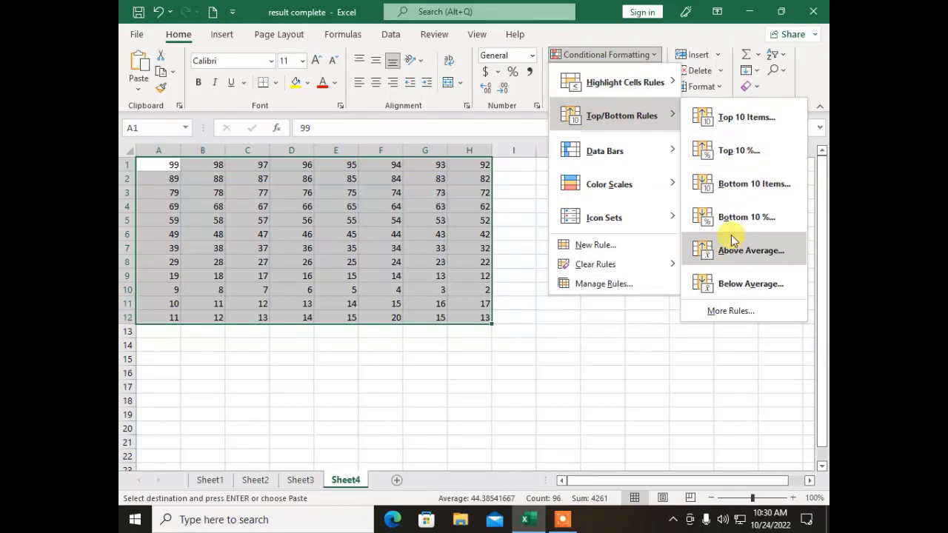
left_click(732, 120)
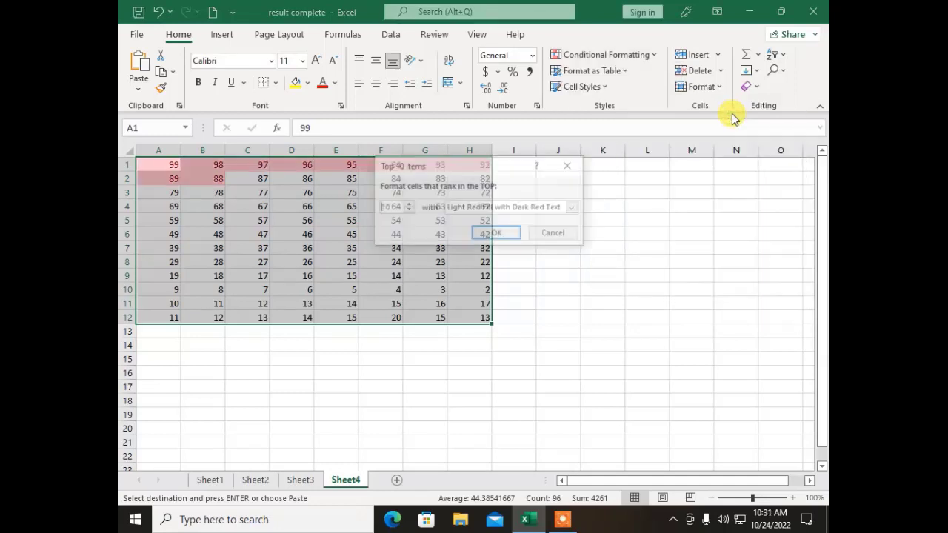
left_click(573, 210)
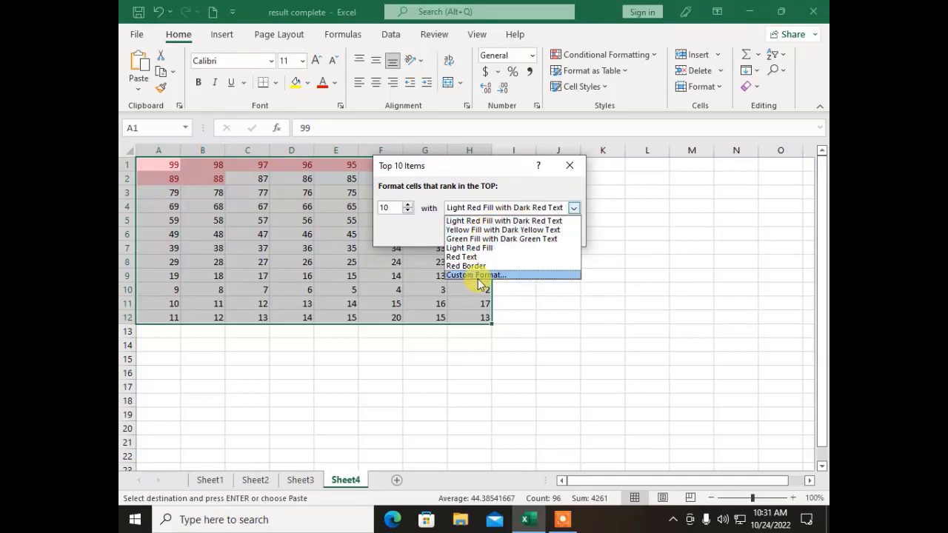
left_click(491, 222)
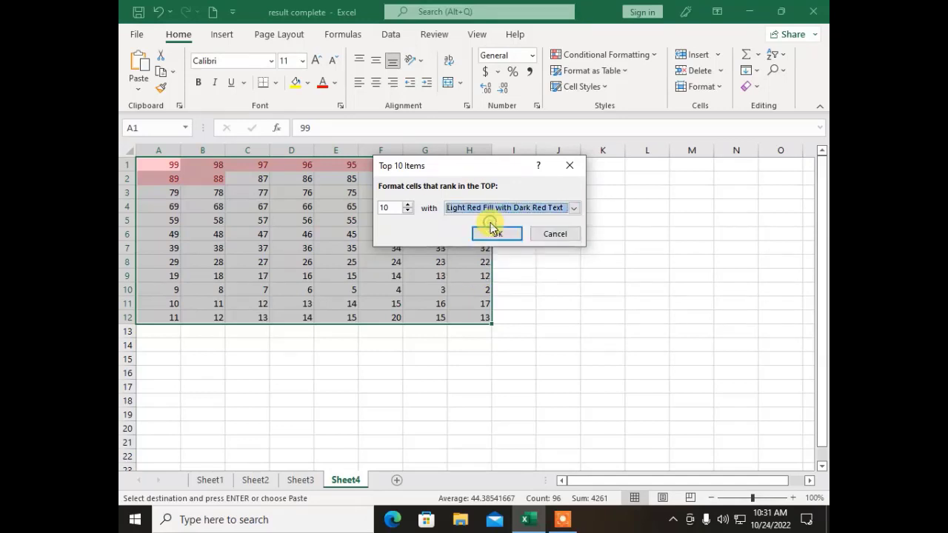
left_click(493, 234)
left_click(424, 252)
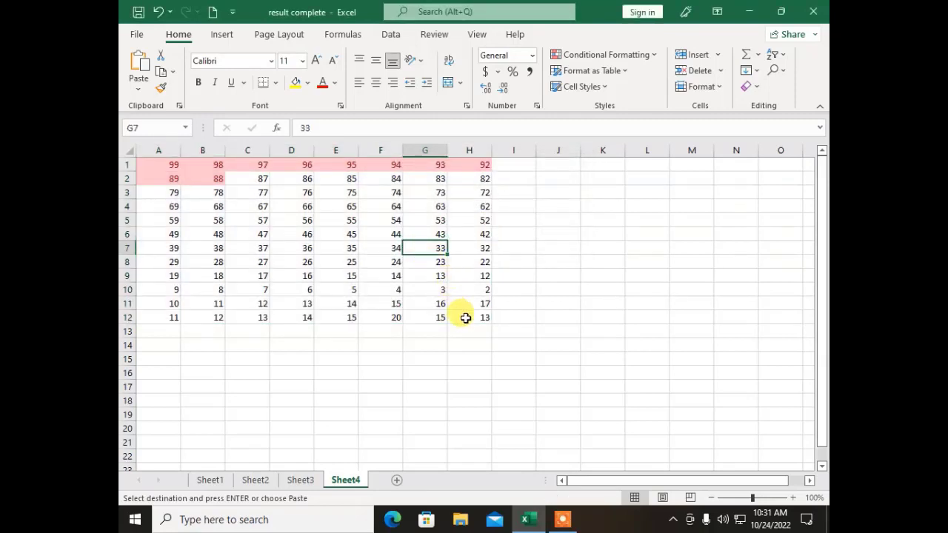
left_click_drag(464, 315, 159, 164)
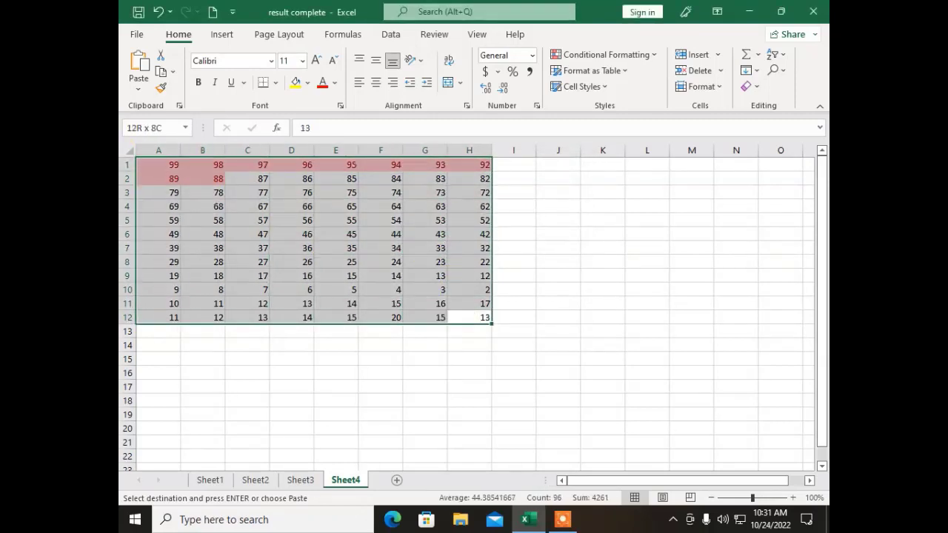
Step: Outline below-average marks in A1:H12 with a Red Border rule
left_click(612, 56)
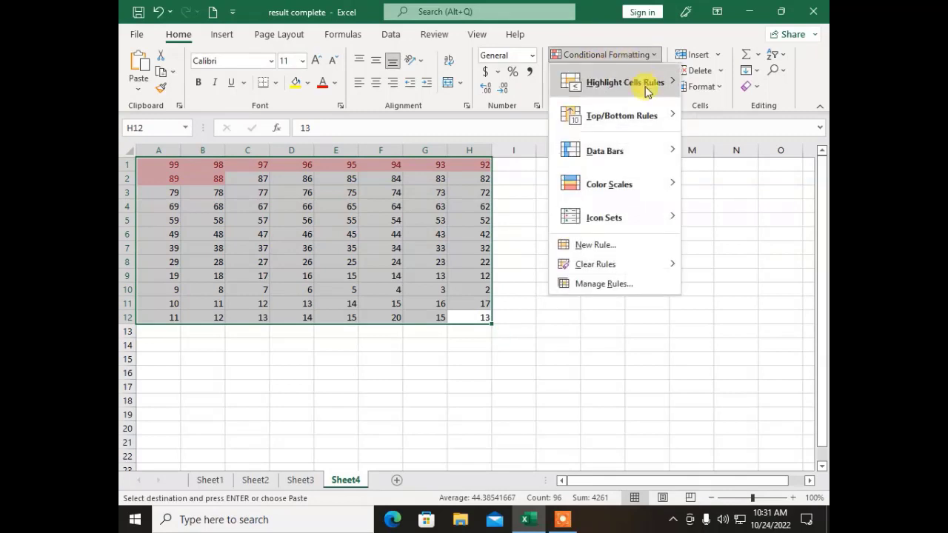
mouse_move(671, 116)
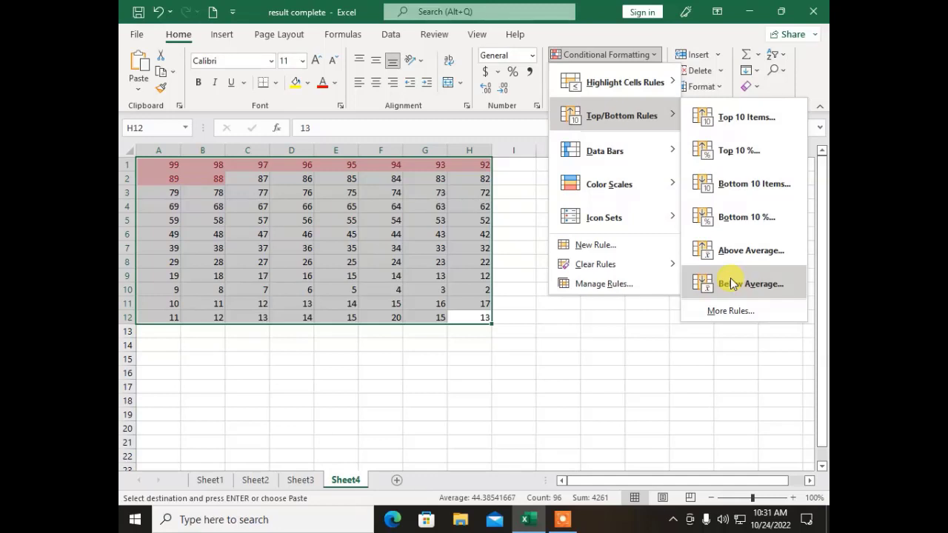
left_click(731, 283)
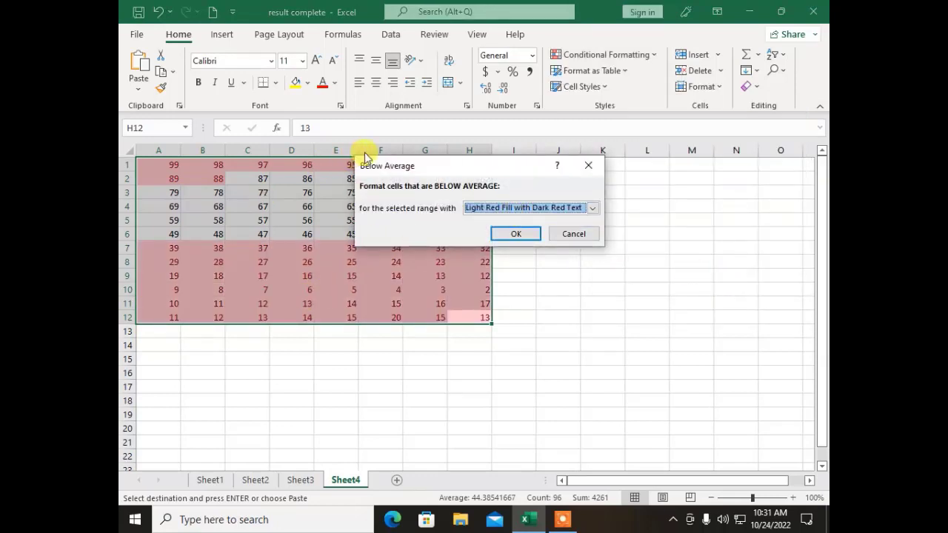
left_click_drag(408, 169, 590, 160)
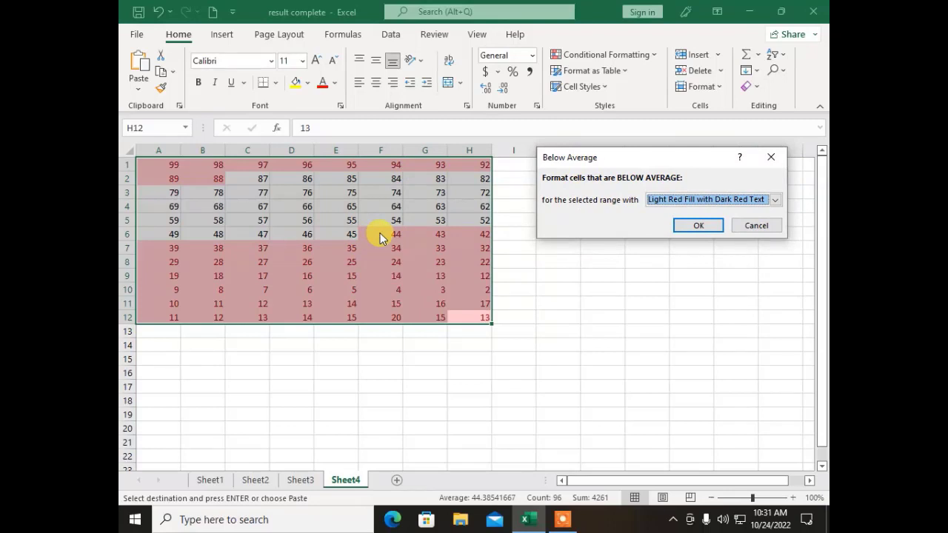
left_click(664, 200)
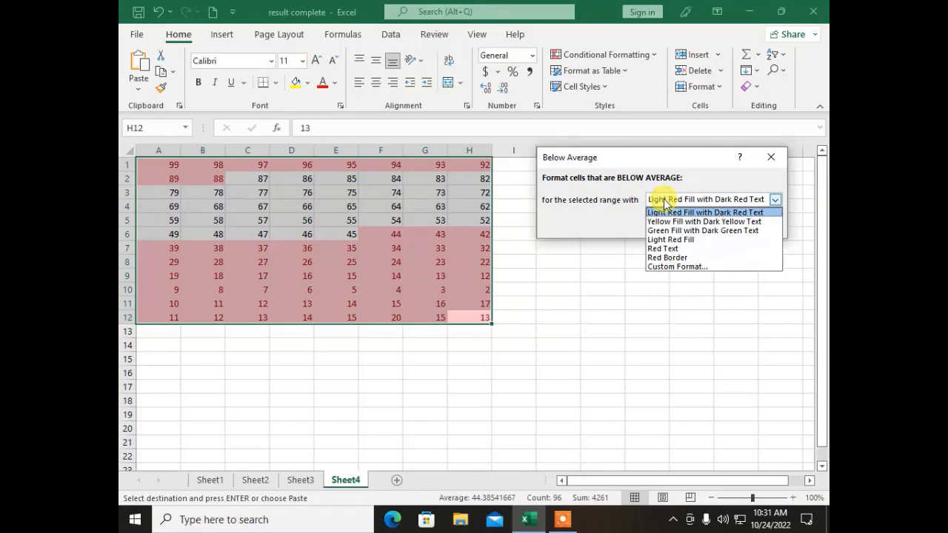
left_click(672, 258)
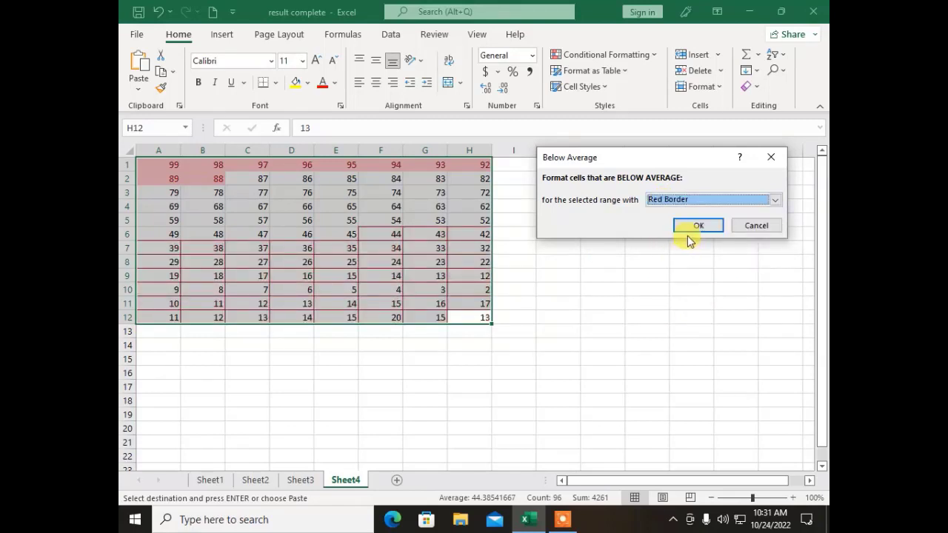
left_click(697, 226)
left_click(508, 317)
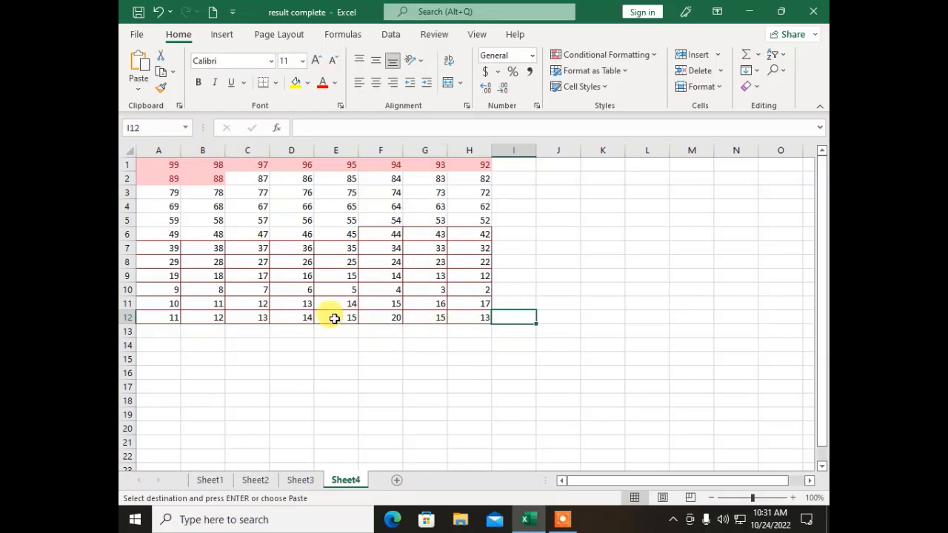
Step: Browse the Conditional Formatting rule options again without applying one
left_click(574, 57)
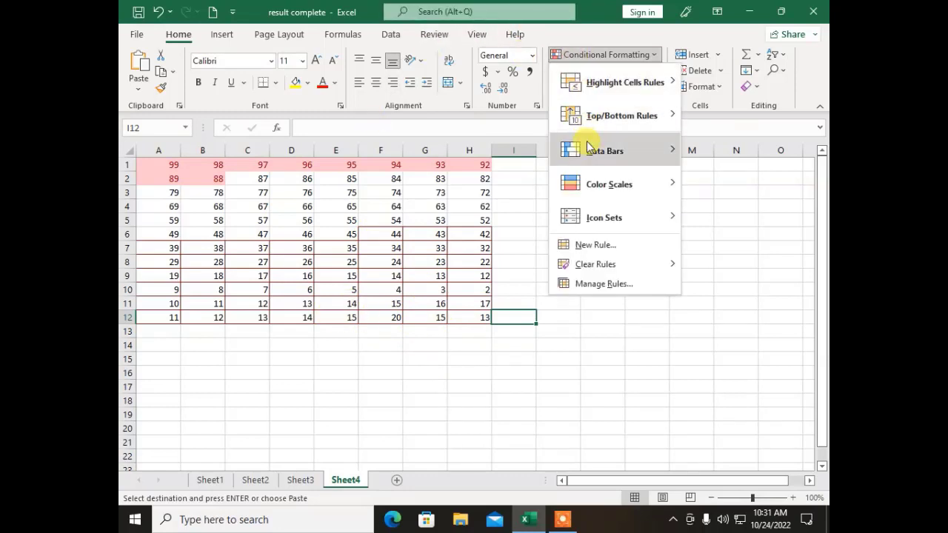
mouse_move(589, 152)
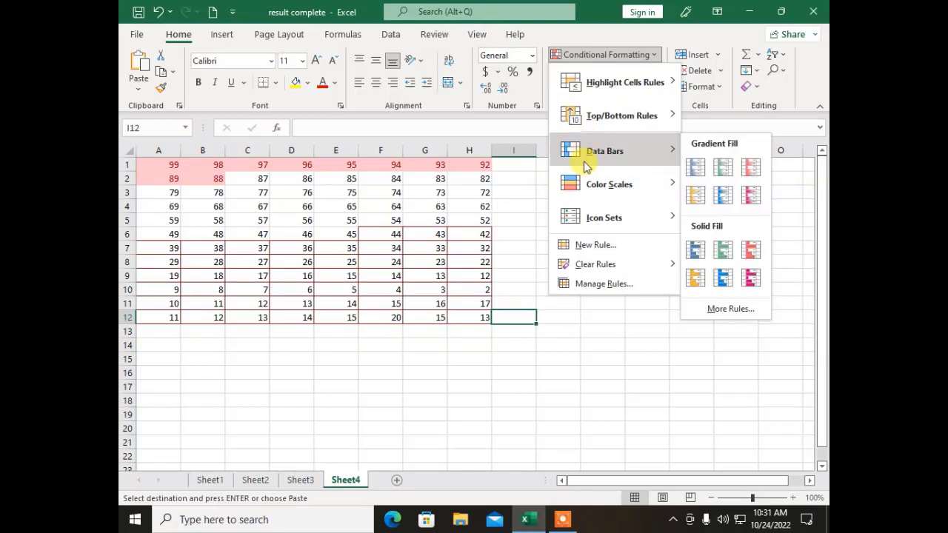
mouse_move(576, 187)
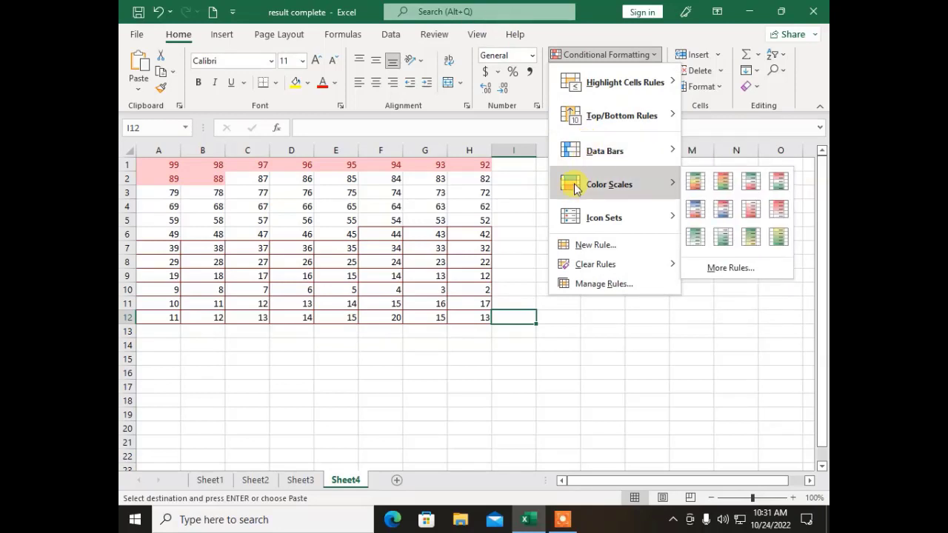
Step: Copy the marks table C2:L14 from the Result Sheet on Sheet1
left_click(364, 386)
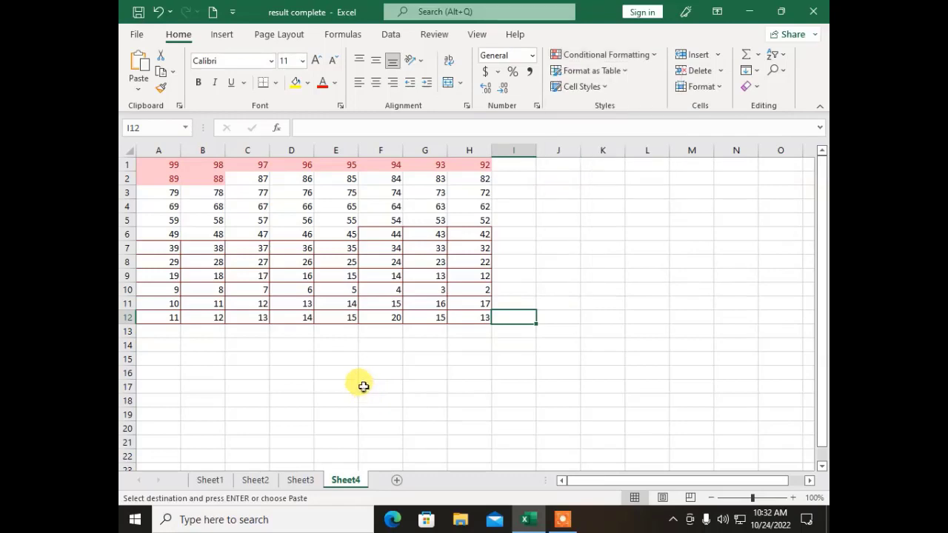
left_click(216, 483)
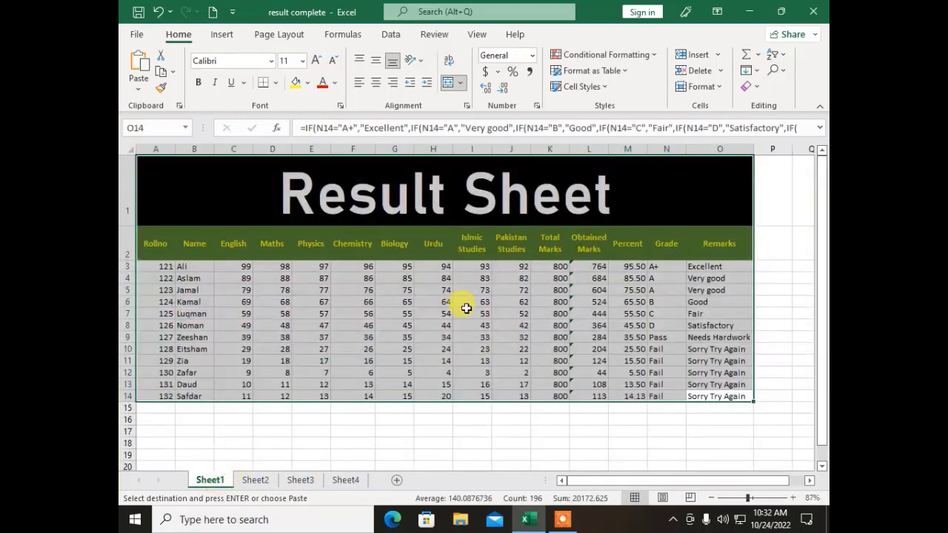
left_click(525, 364)
left_click_drag(599, 397, 224, 245)
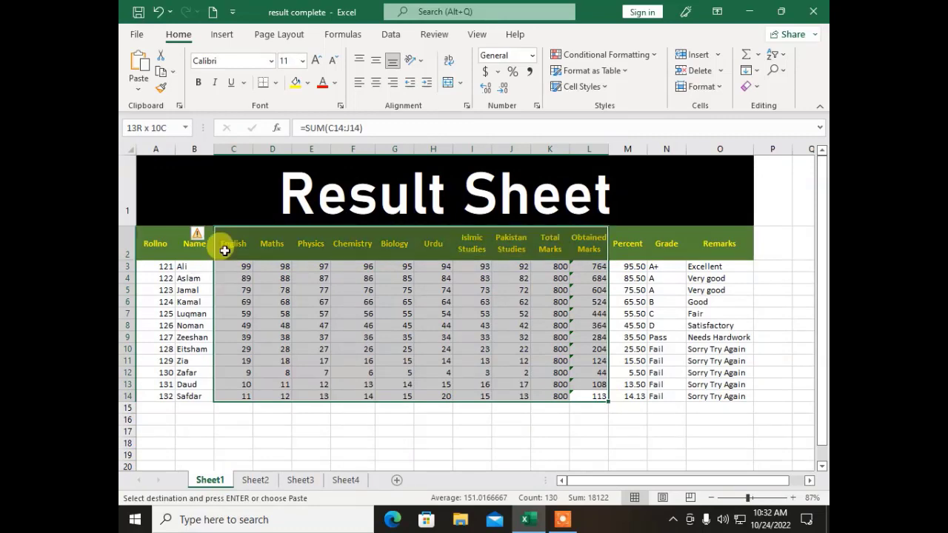
right_click(269, 272)
left_click(275, 141)
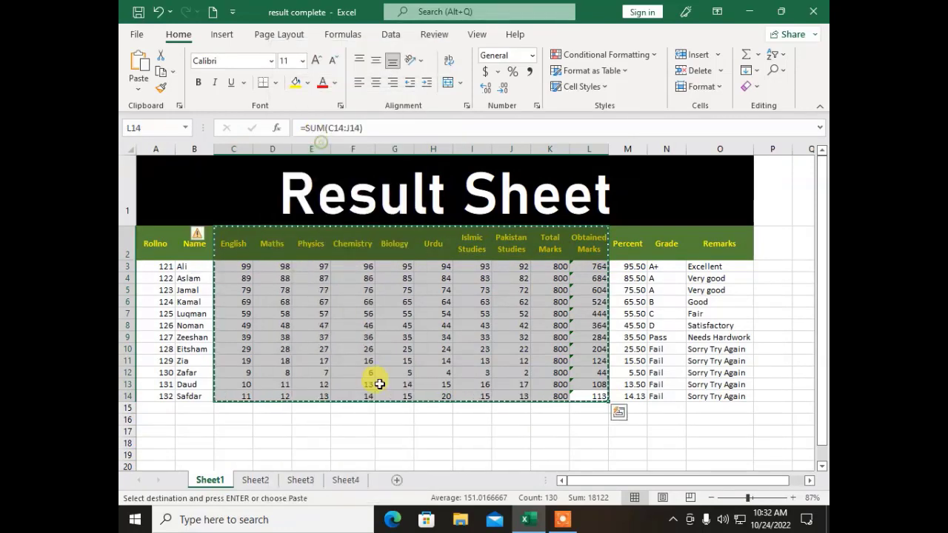
Step: Paste the marks table into Sheet3 starting at A14
left_click(256, 481)
left_click(300, 480)
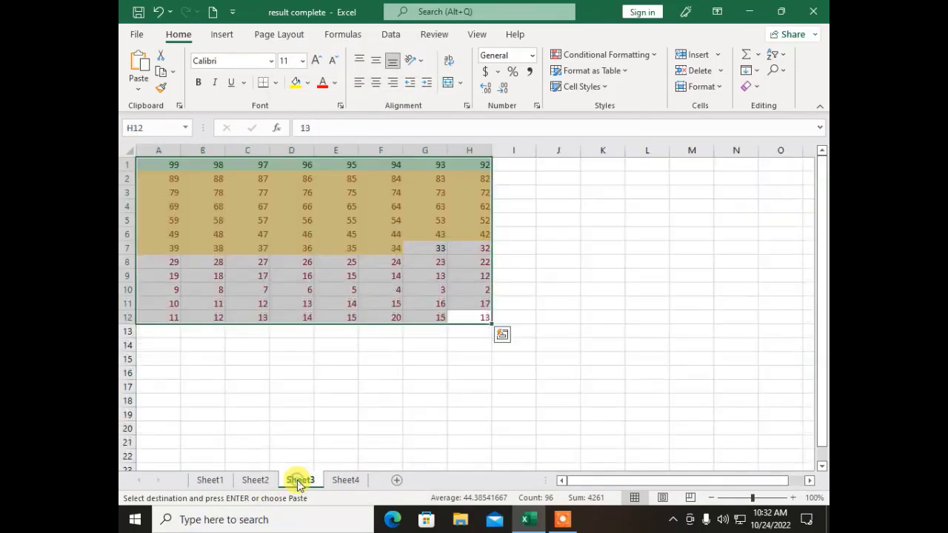
left_click(156, 347)
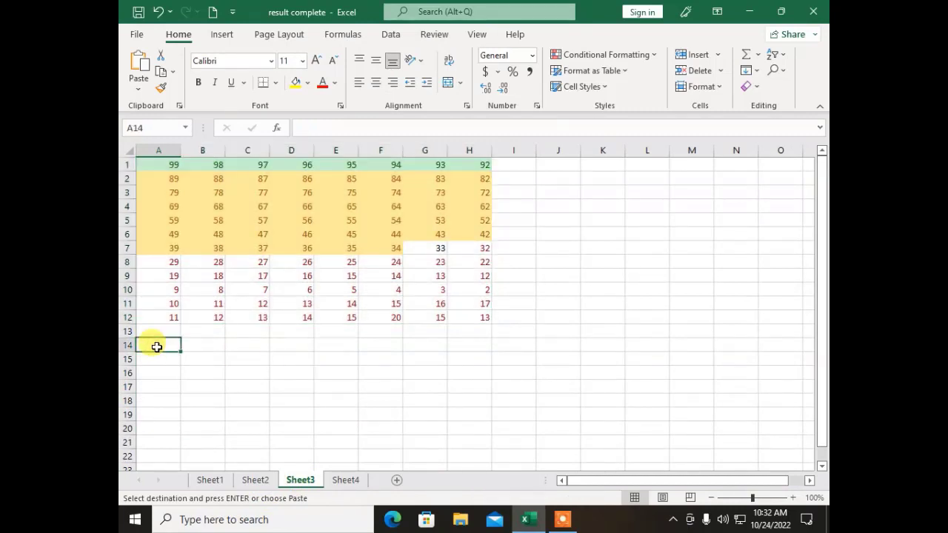
key("ctrl+v")
scroll(411, 296, "down", 3)
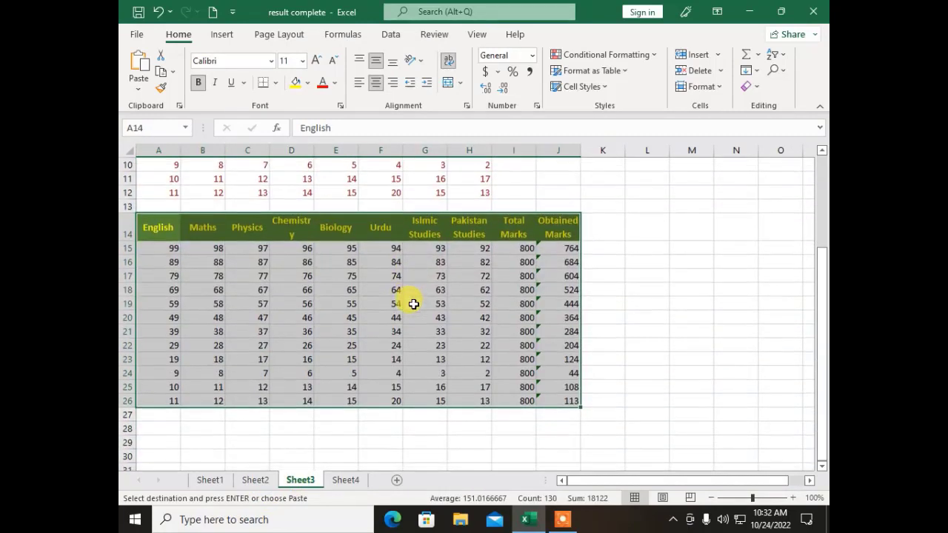
left_click(417, 399)
Step: Select Obtained Marks J15:J26 and set the zoom to 142%
left_click_drag(552, 251, 565, 401)
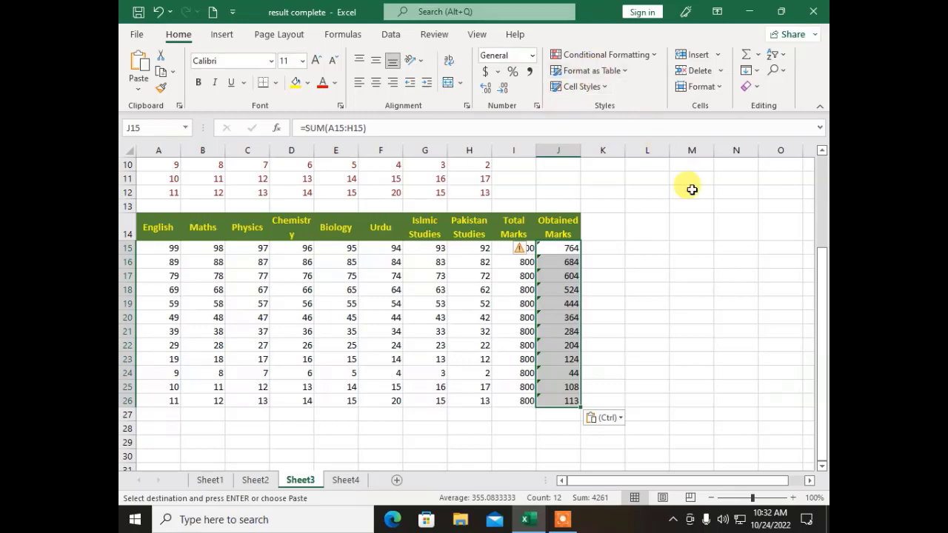
left_click(772, 499)
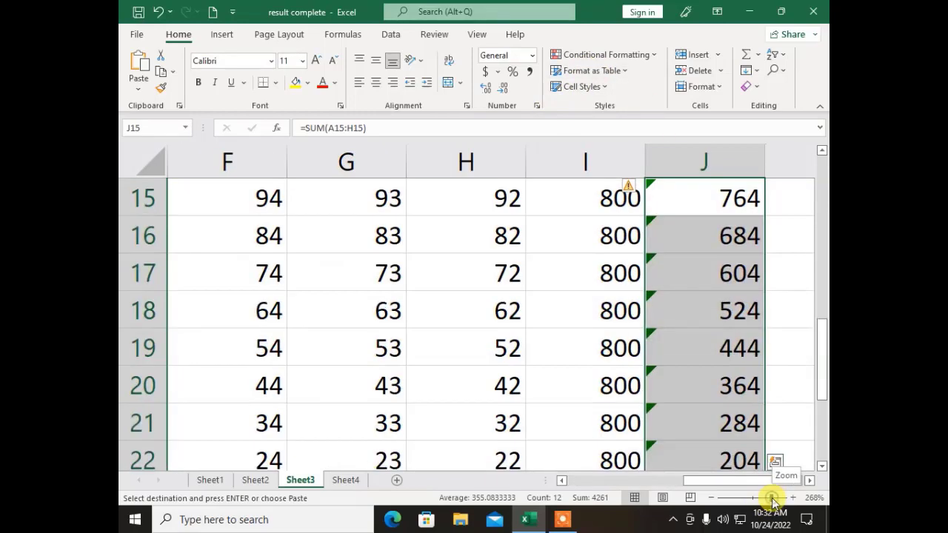
left_click(767, 500)
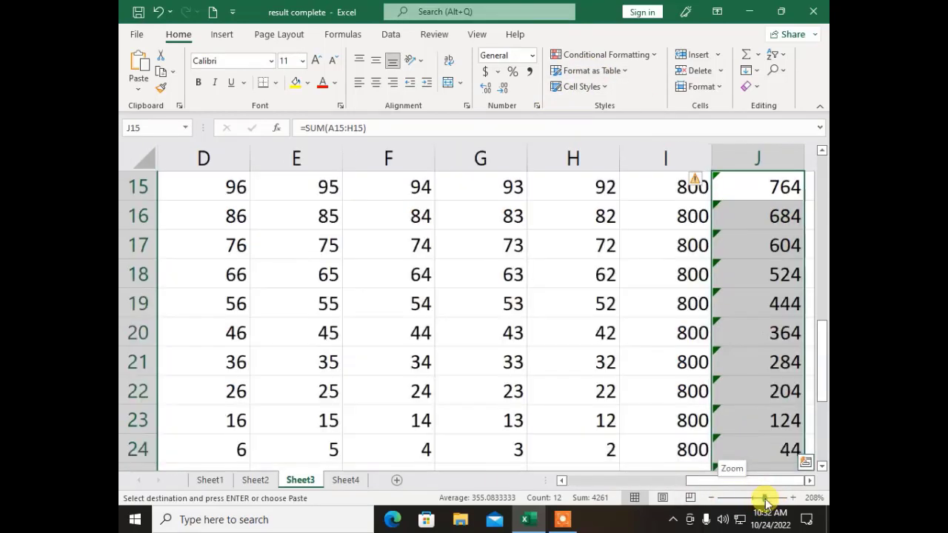
left_click(757, 499)
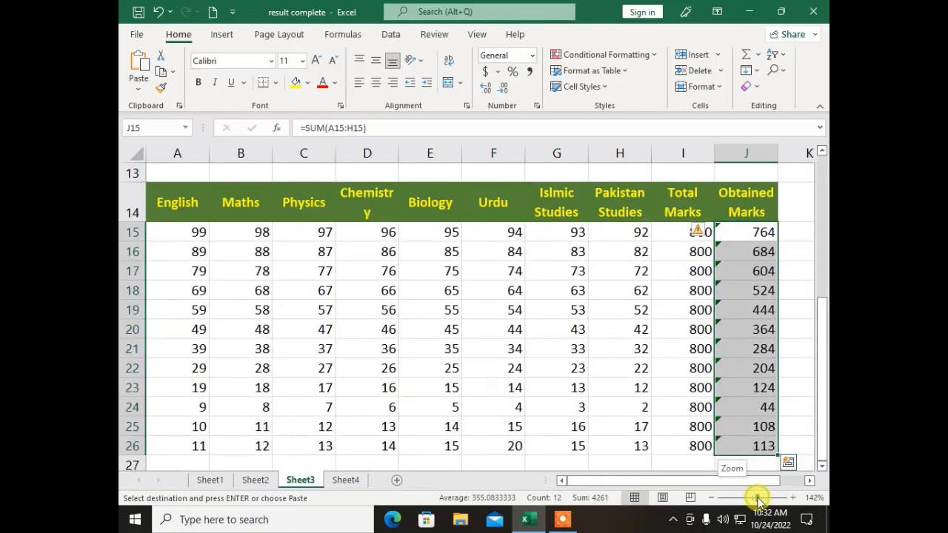
Step: Add purple gradient fill data bars to the Obtained Marks cells J15:J26
left_click(602, 56)
mouse_move(630, 163)
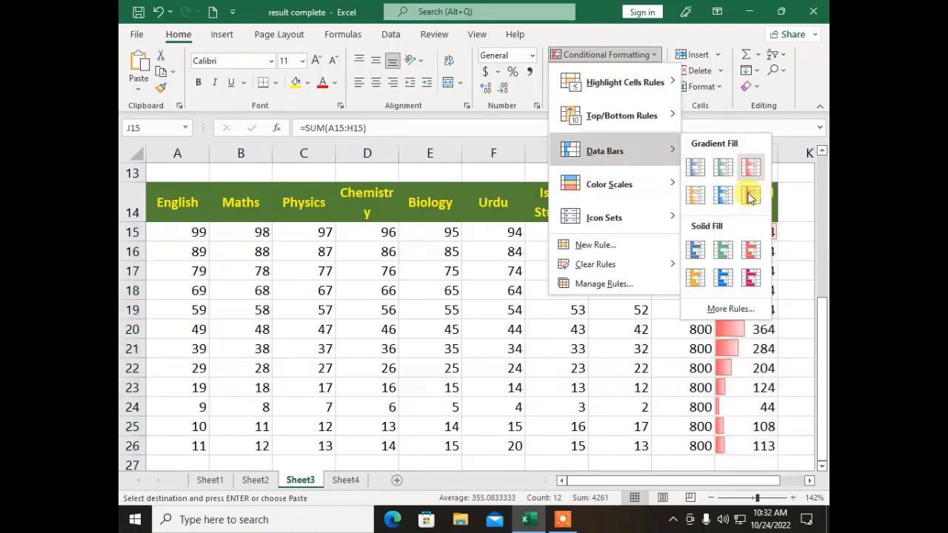
left_click(751, 191)
left_click(686, 309)
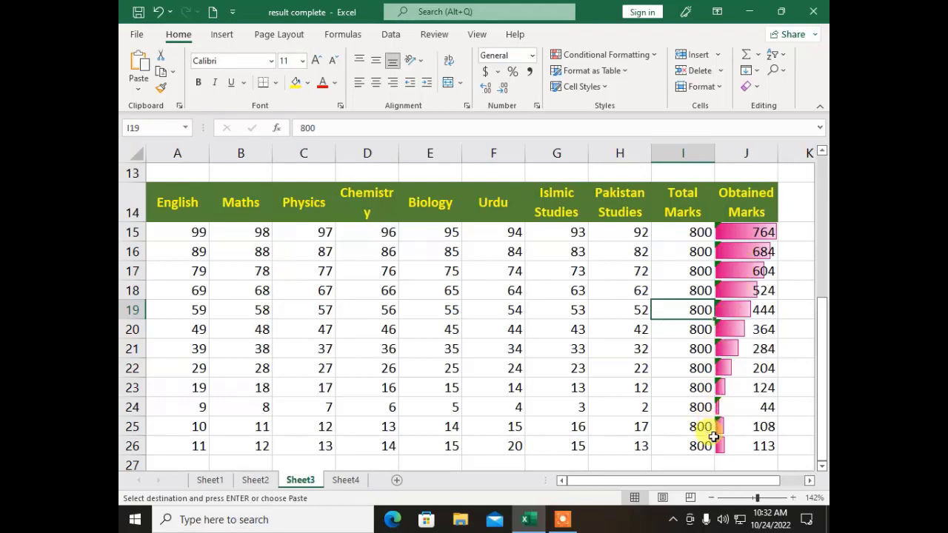
left_click(631, 58)
Step: Apply the Red-White-Blue colour scale to the subject marks A15:H26
left_click(631, 56)
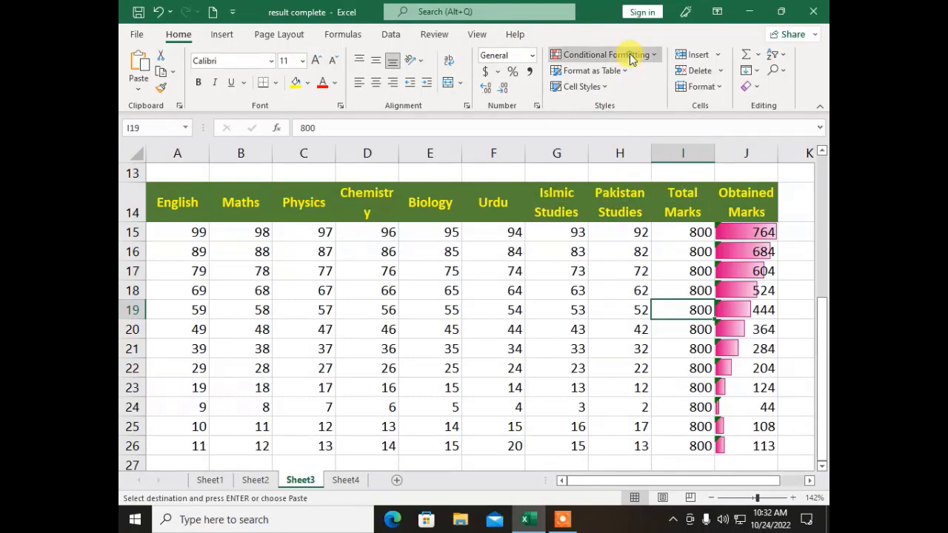
left_click(626, 184)
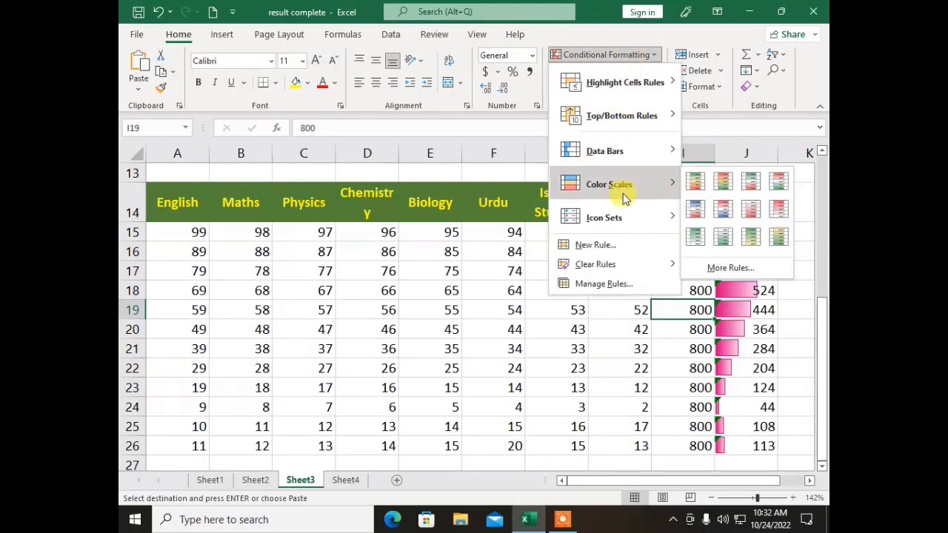
left_click(553, 368)
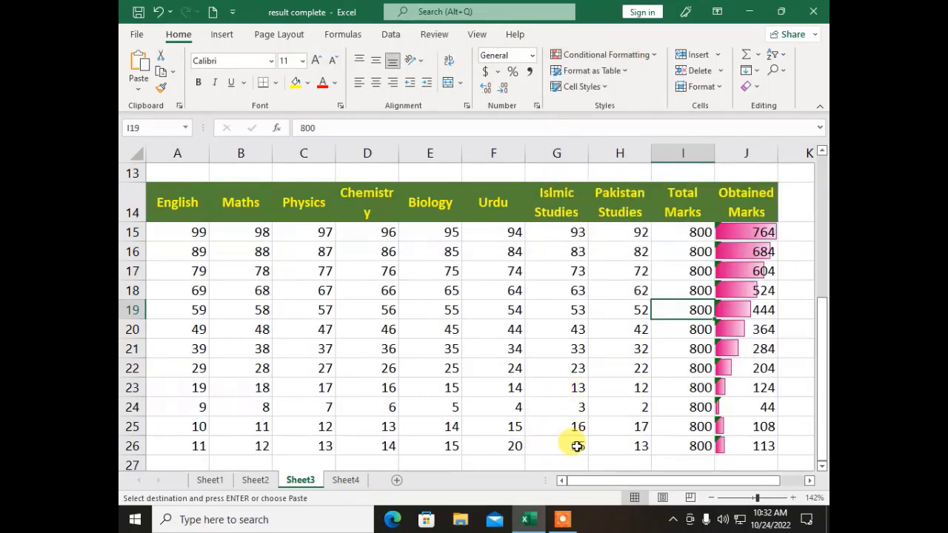
left_click_drag(608, 440, 137, 229)
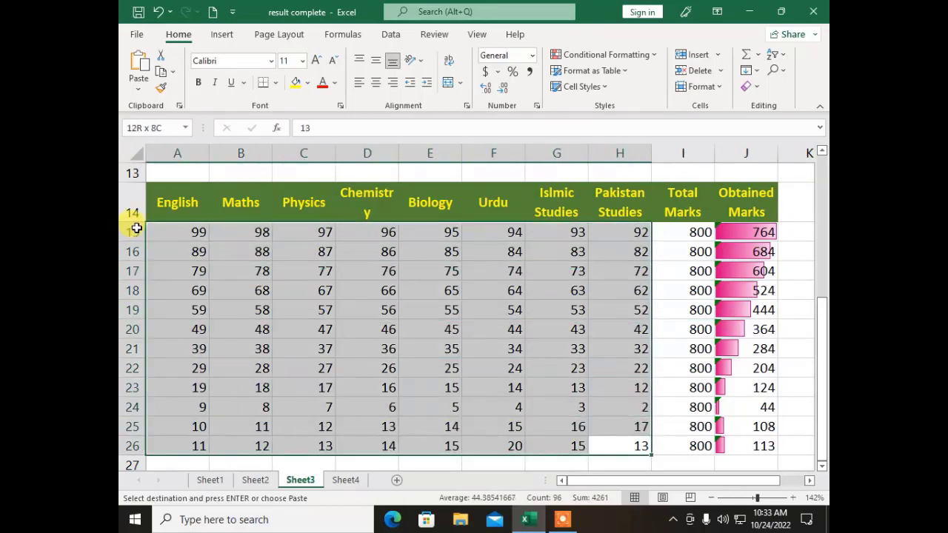
left_click(606, 55)
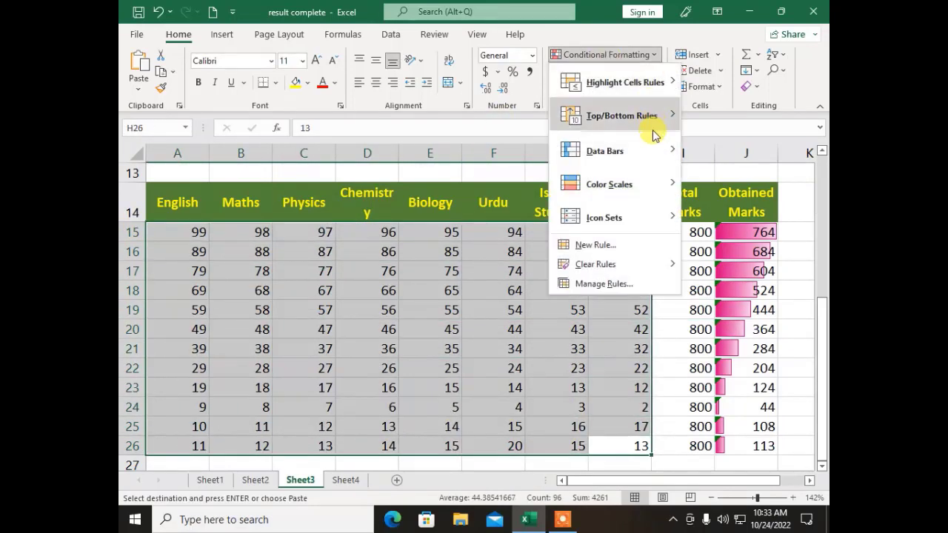
mouse_move(639, 185)
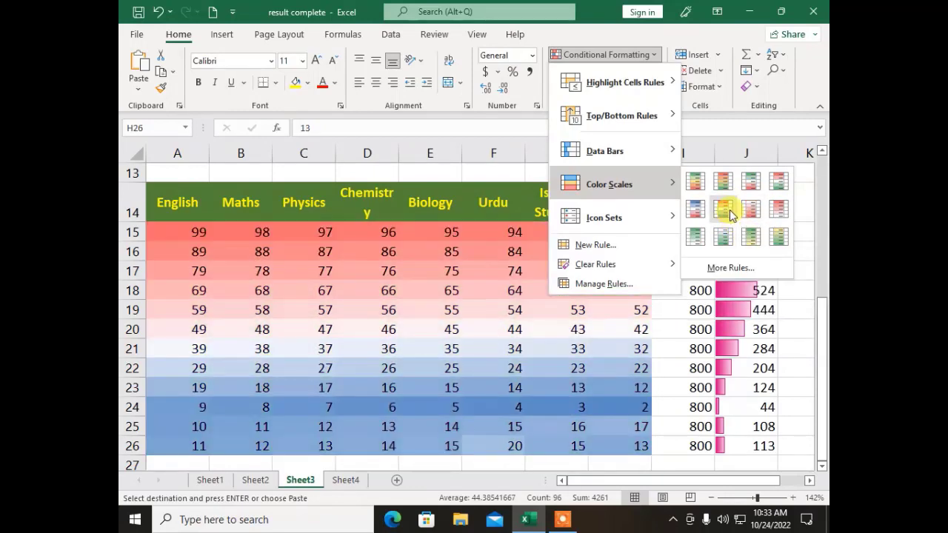
left_click(730, 215)
Step: Review the shaded marks in rows 15 and 16, paste once, and end on cell G20
left_click(422, 271)
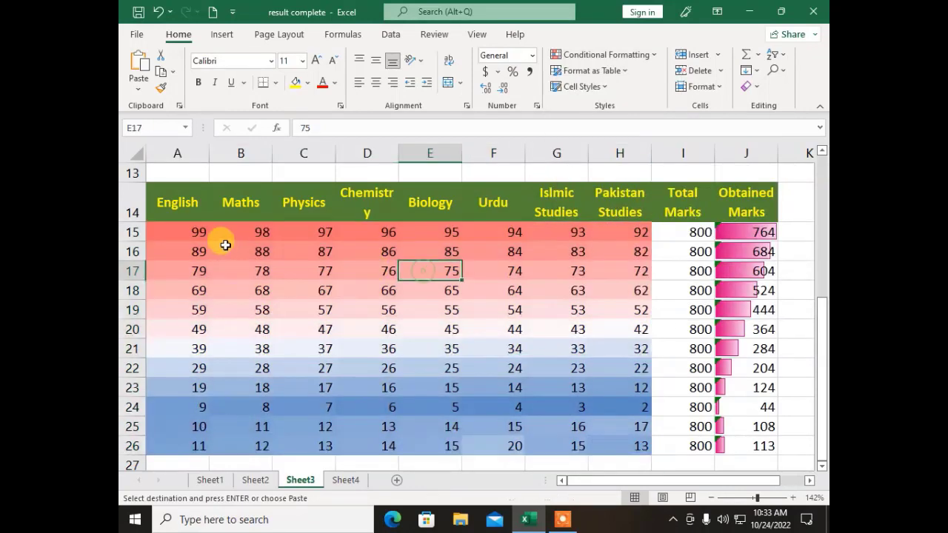
left_click_drag(170, 232, 623, 232)
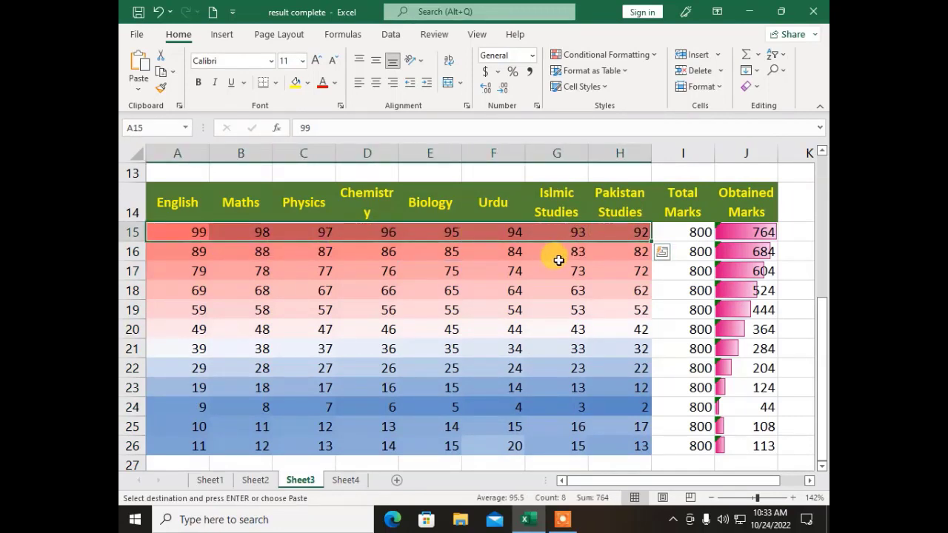
left_click_drag(596, 253, 608, 275)
key("ctrl+v")
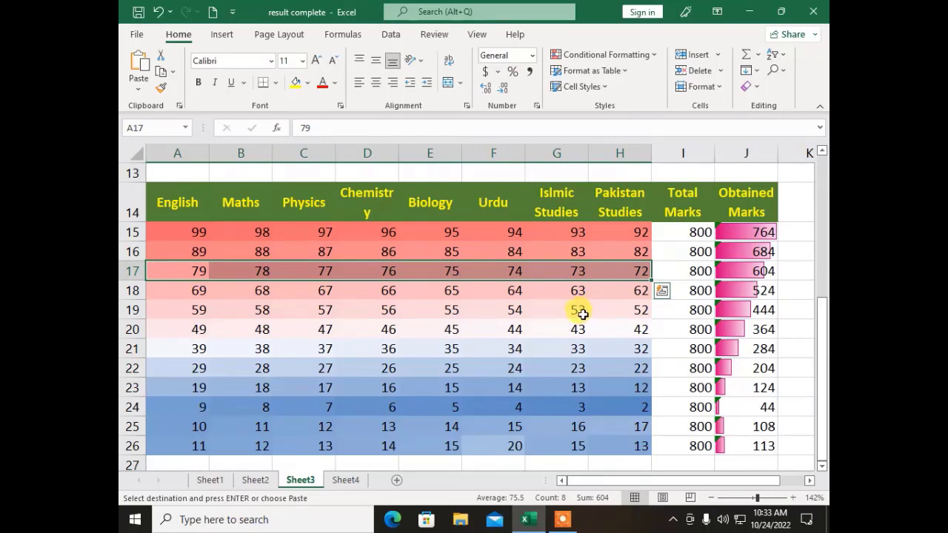
left_click(544, 330)
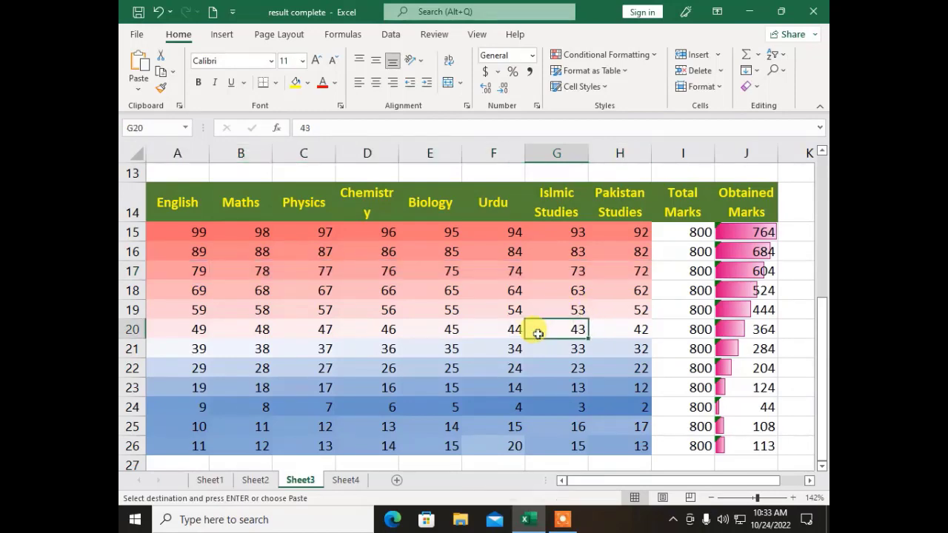
Step: Browse the table style and conditional formatting menus without applying anything
left_click(593, 70)
left_click(592, 70)
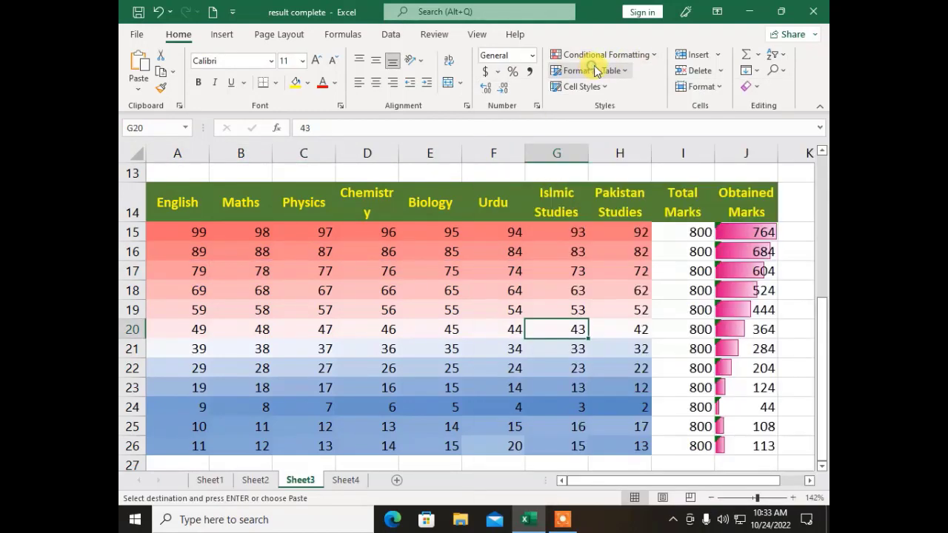
left_click(606, 54)
mouse_move(611, 214)
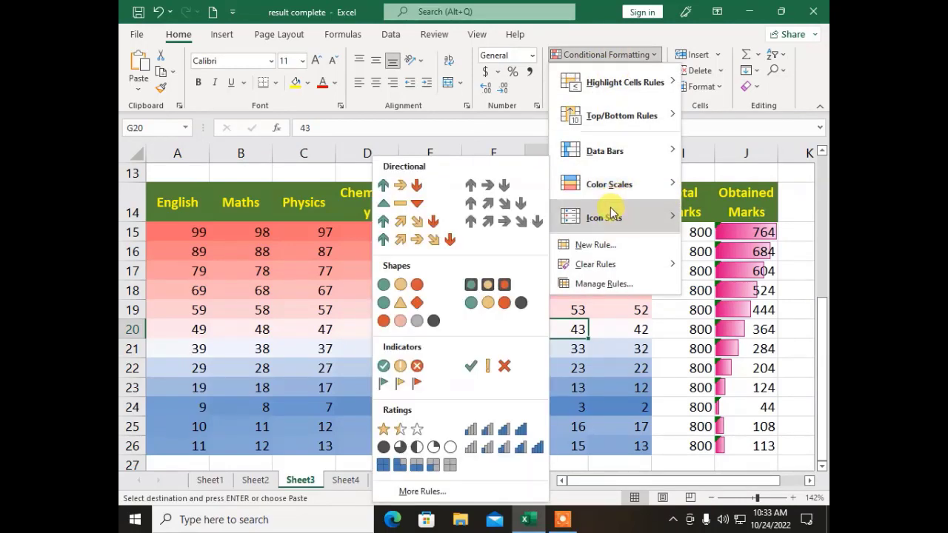
left_click(265, 271)
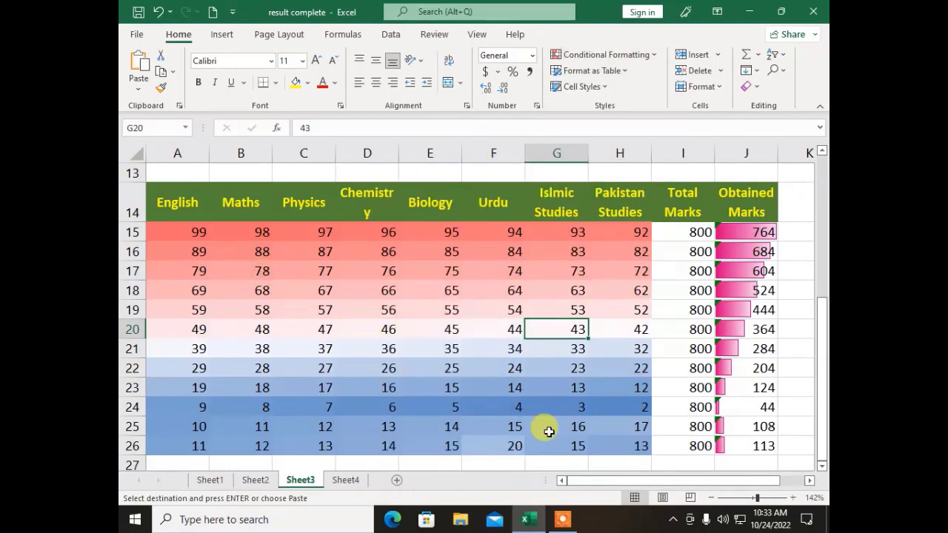
Step: Clear formats on the marks A15:H26 to strip the colour scale
left_click_drag(630, 449, 363, 336)
left_click_drag(154, 242, 150, 226)
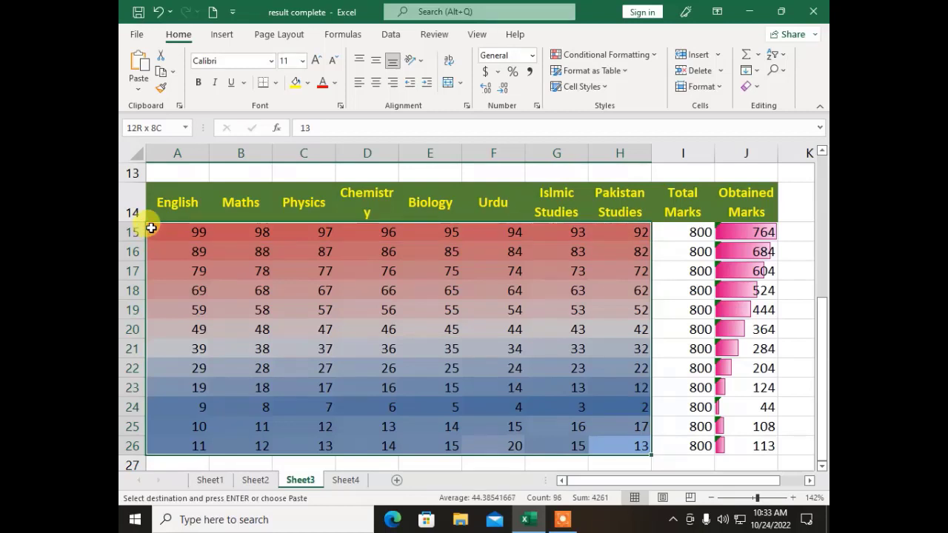
key("ctrl+v")
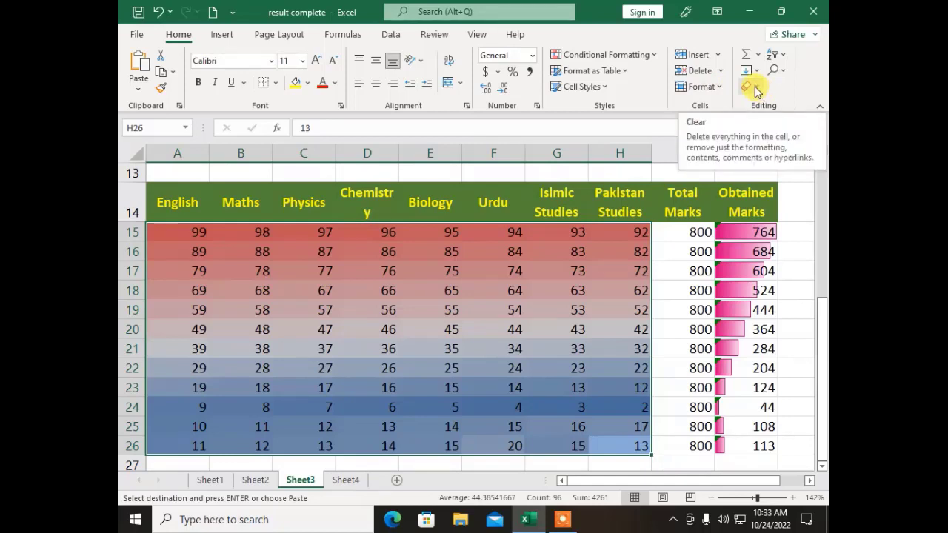
left_click(751, 87)
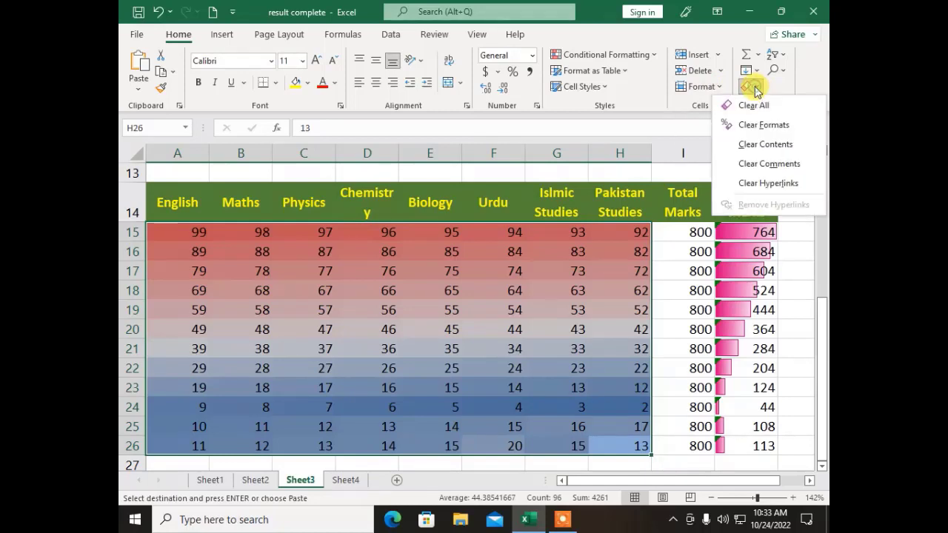
left_click(753, 126)
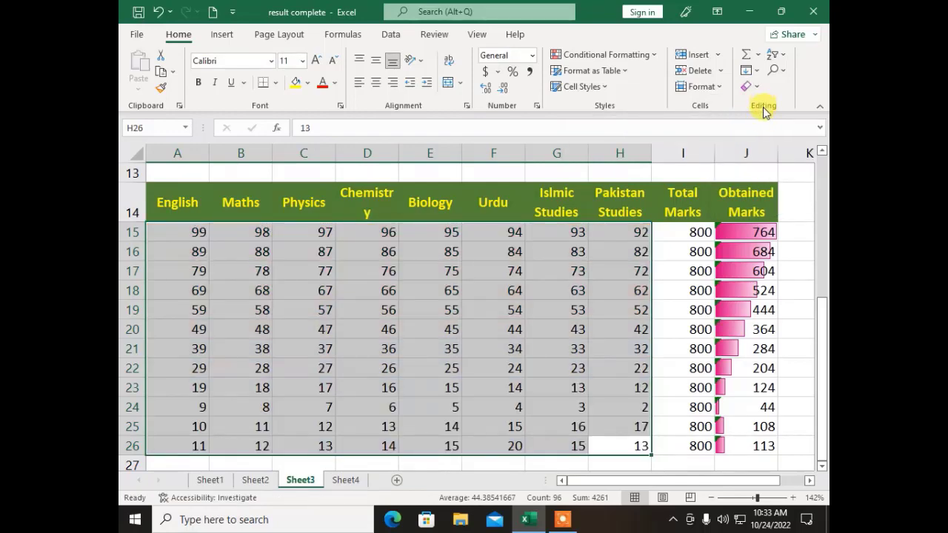
Step: Apply the 3 Arrows (Colored) icon set to the marks A15:H26
left_click(230, 385)
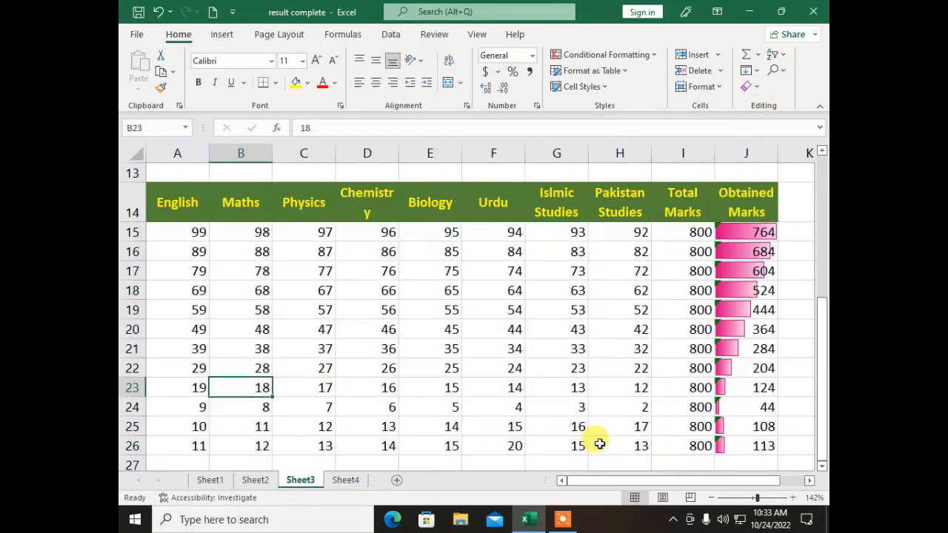
left_click_drag(605, 441, 178, 233)
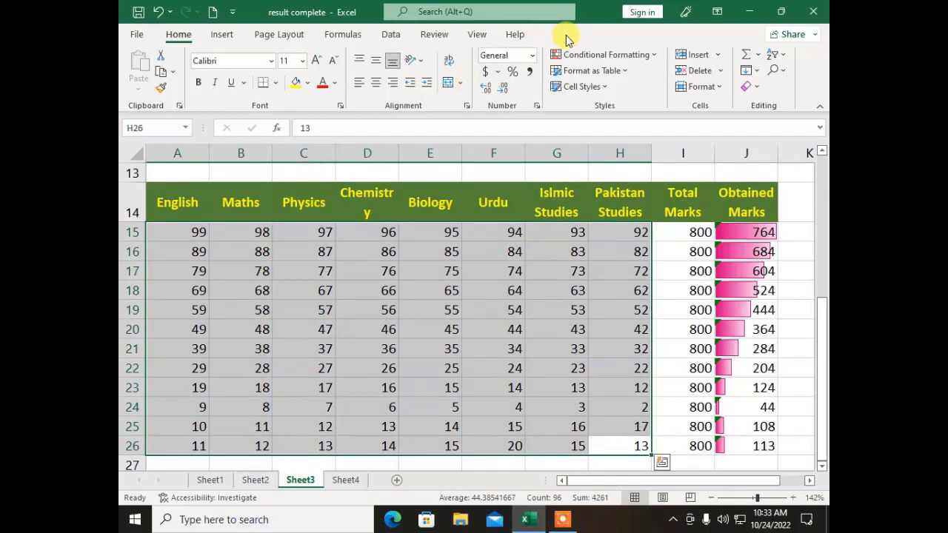
left_click(611, 57)
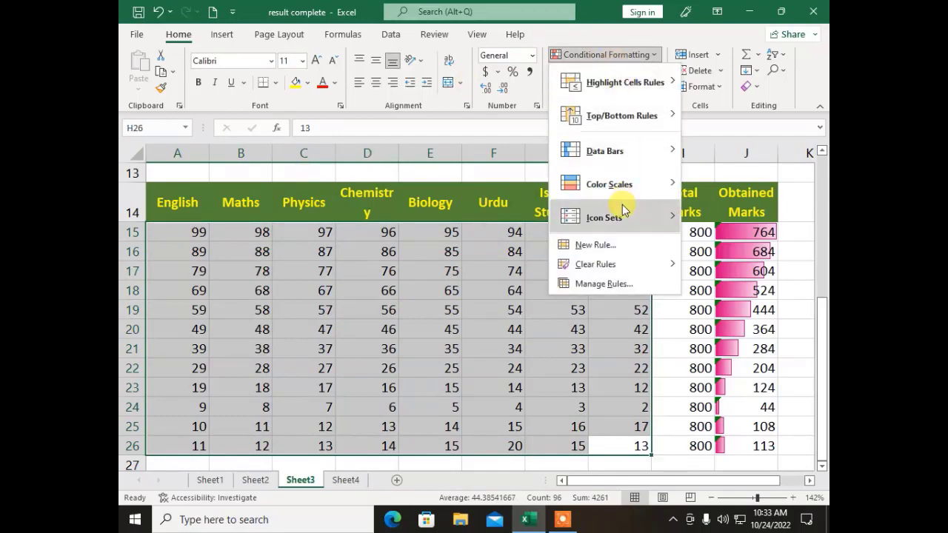
mouse_move(623, 211)
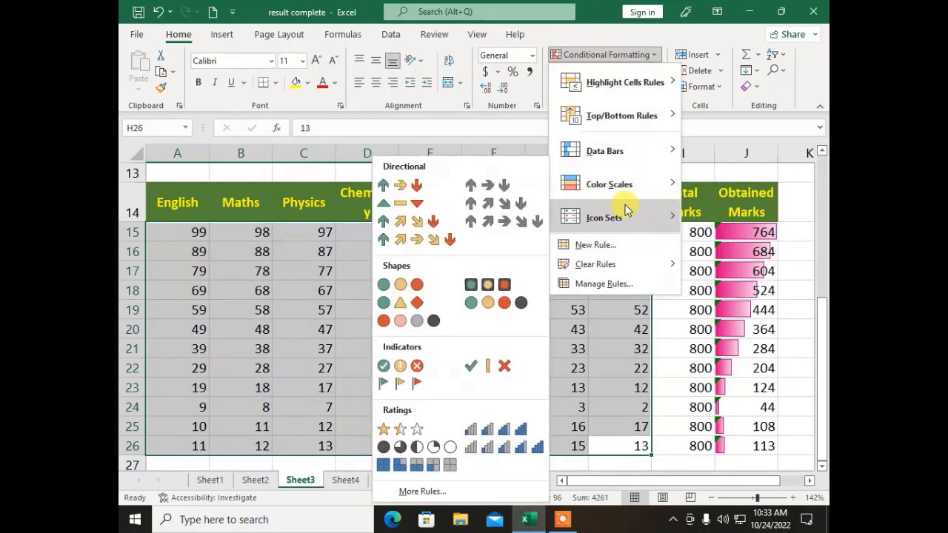
left_click(404, 192)
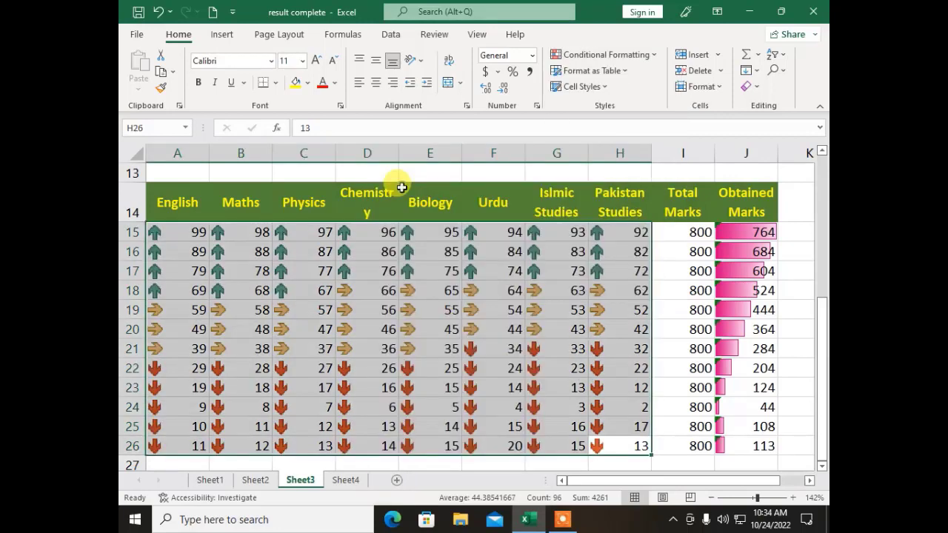
Step: Check the arrow icons on marks C20, D20, E20 and E24, then reselect A15:H26
left_click_drag(303, 328, 263, 326)
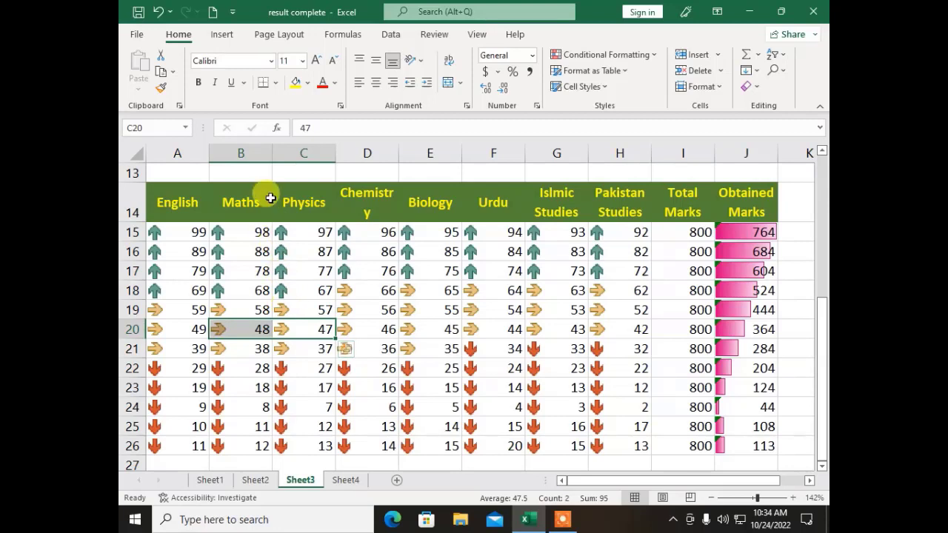
left_click(311, 329)
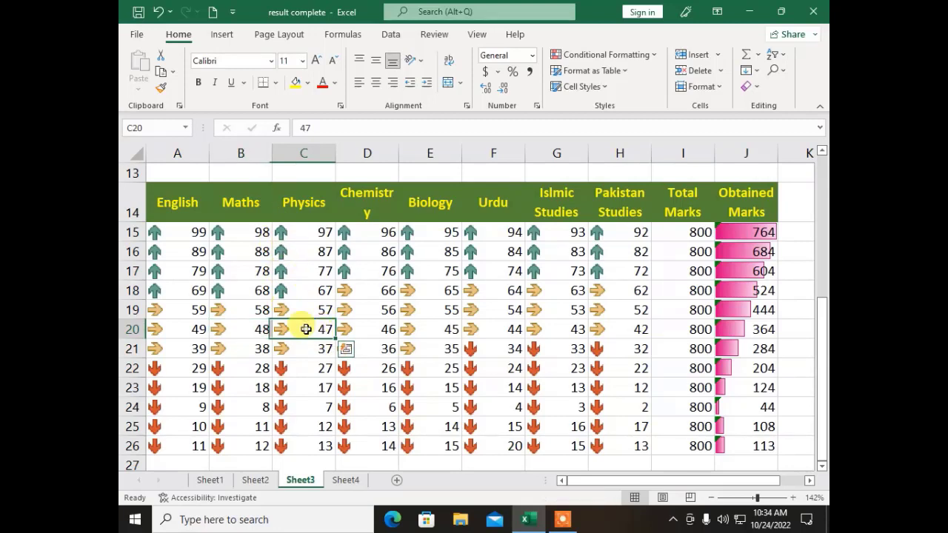
left_click(381, 323)
left_click(458, 327)
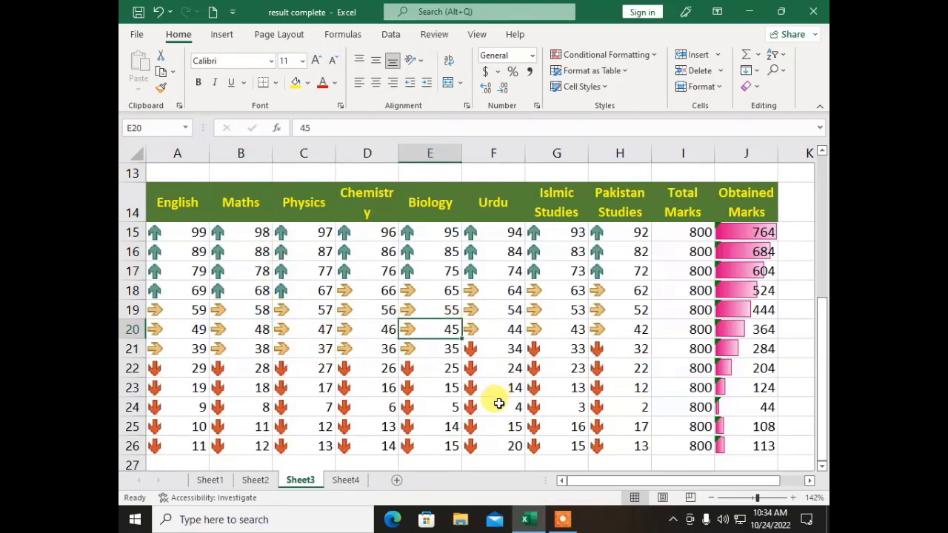
left_click(411, 401)
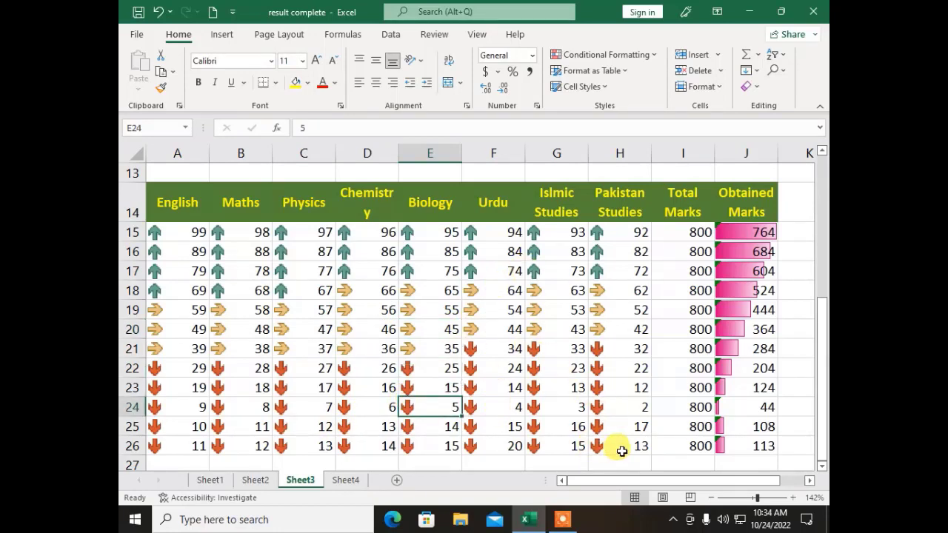
left_click_drag(620, 451, 129, 233)
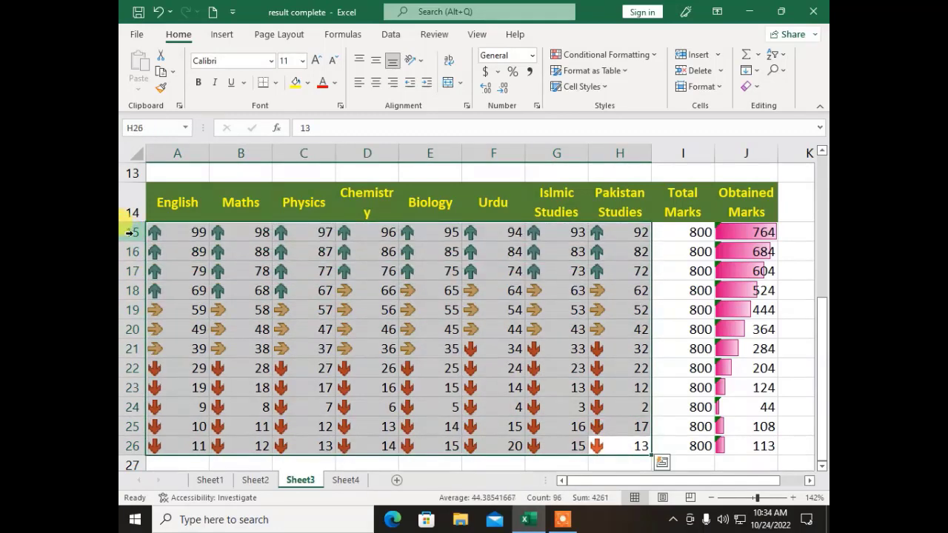
Step: Clear formats on the marks so the arrow icons disappear
left_click(612, 59)
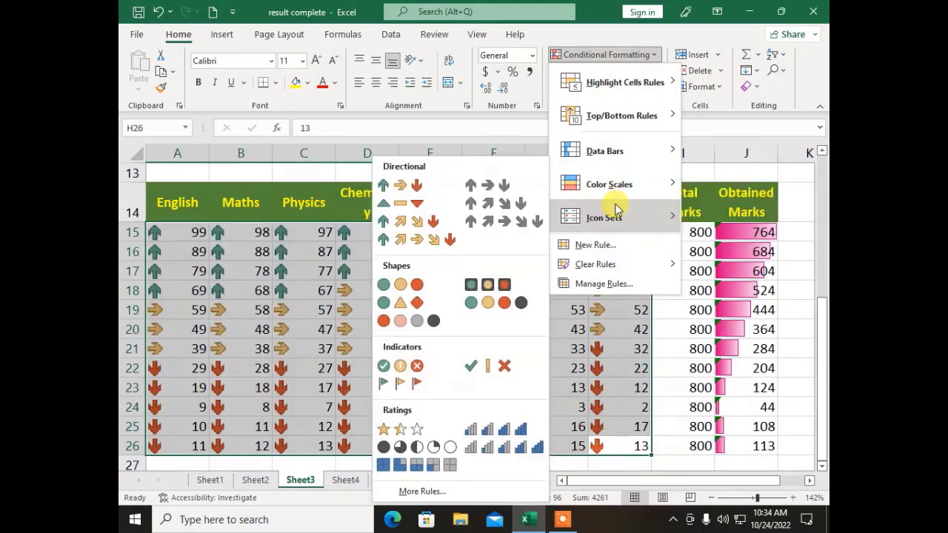
key("Escape")
key("Escape")
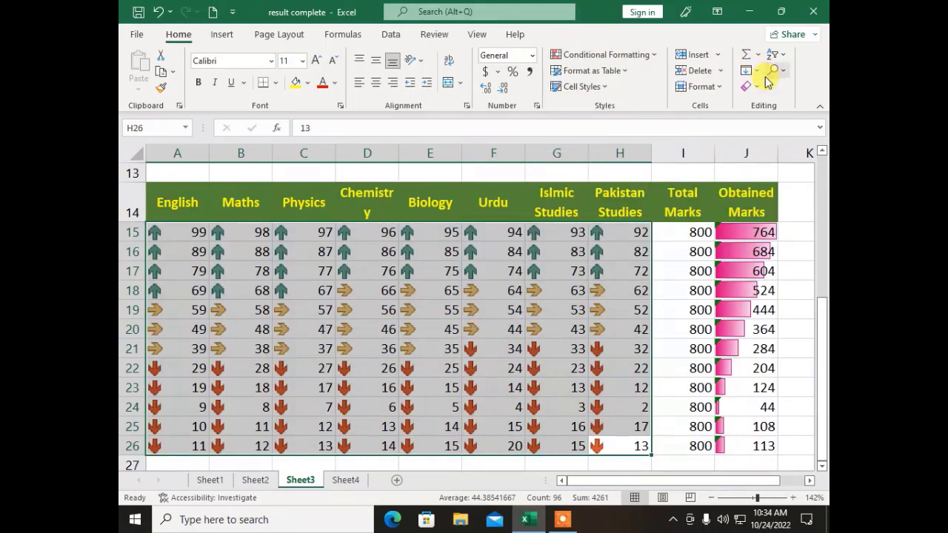
left_click(752, 86)
left_click(741, 123)
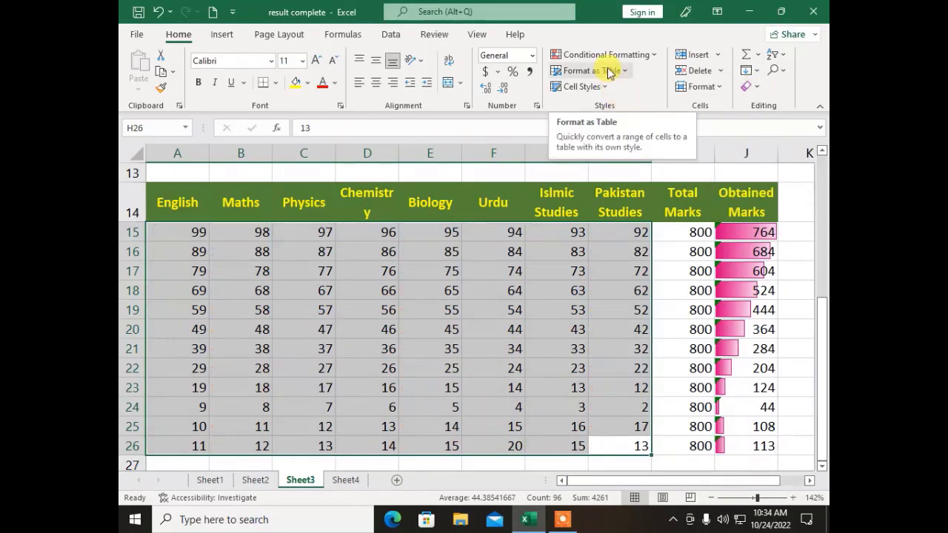
Step: Format the results block A14:J26 as a table with a chosen style and confirm the range
left_click(578, 300)
left_click_drag(763, 441, 166, 205)
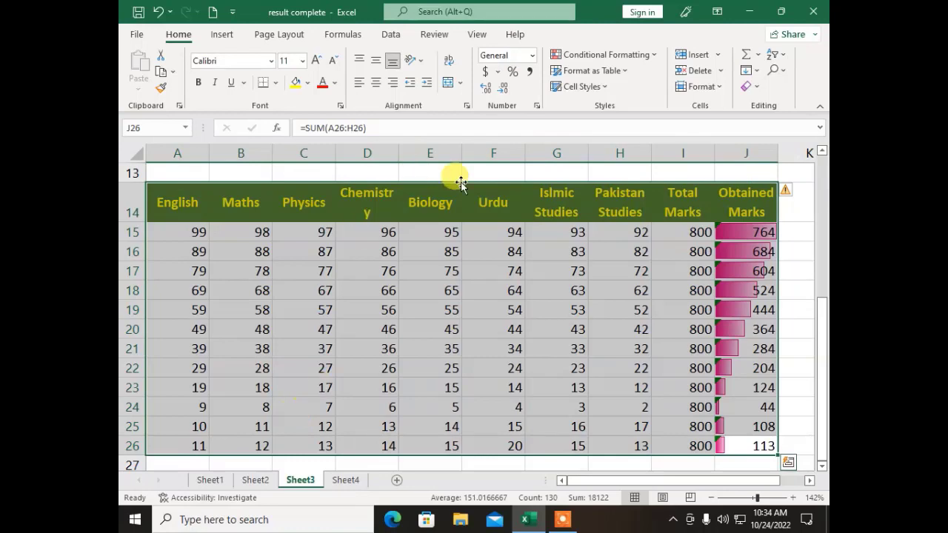
left_click(617, 72)
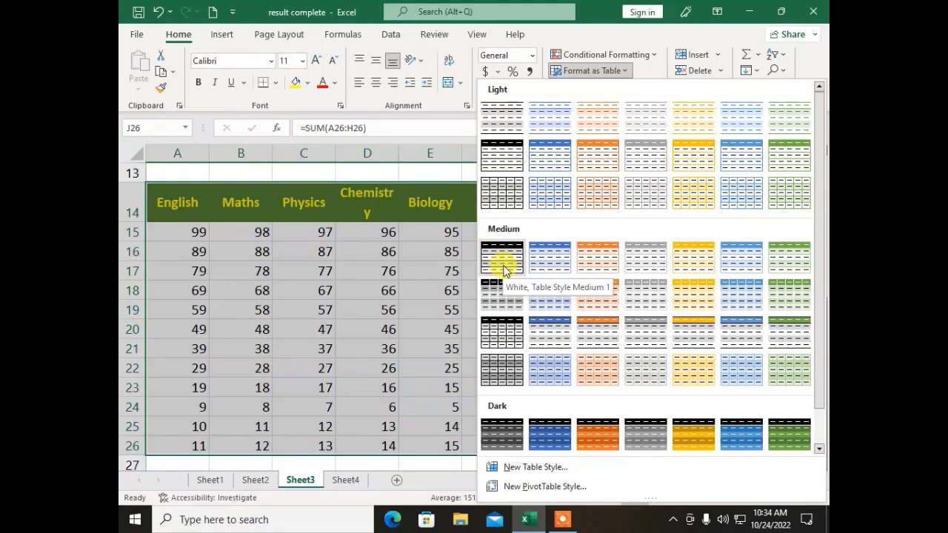
left_click(507, 267)
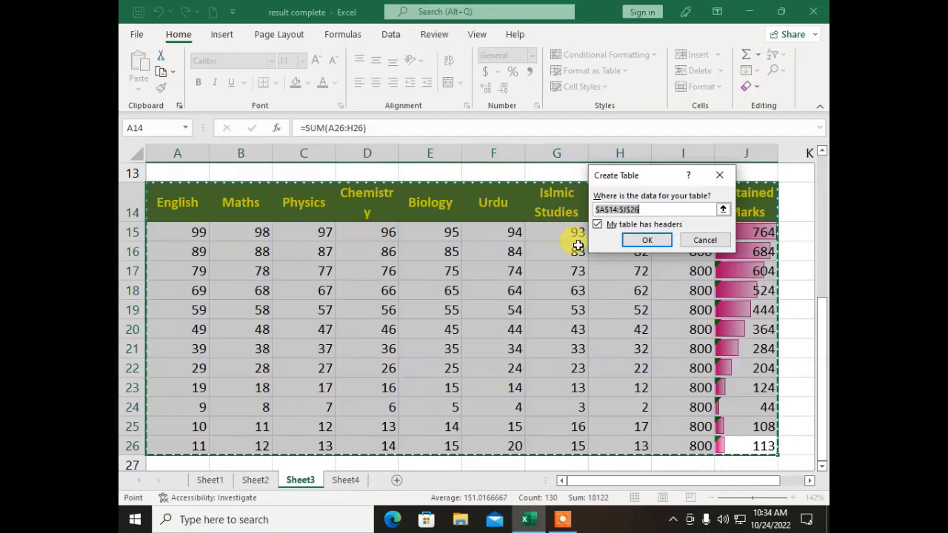
left_click(648, 241)
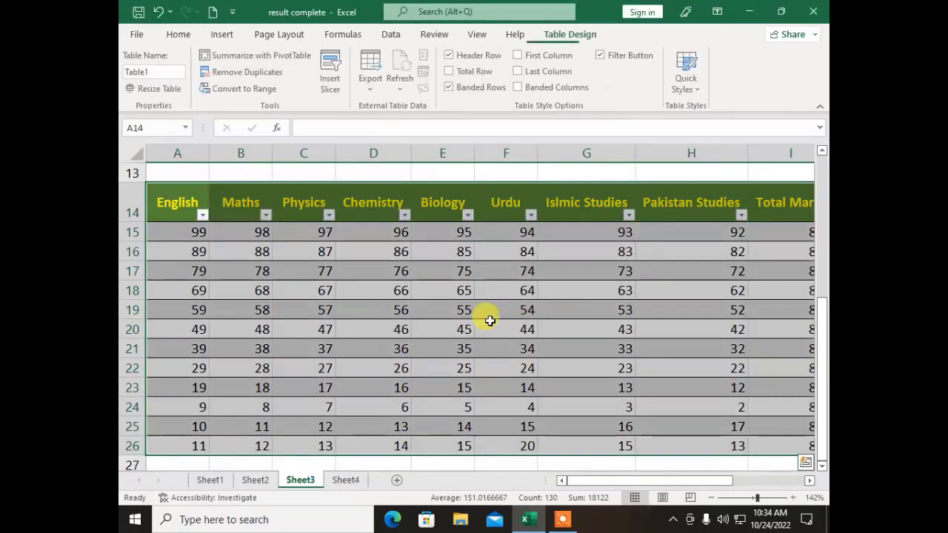
Step: Create the table with headers, check the English filter without changes, then go to Sheet1
left_click(484, 326)
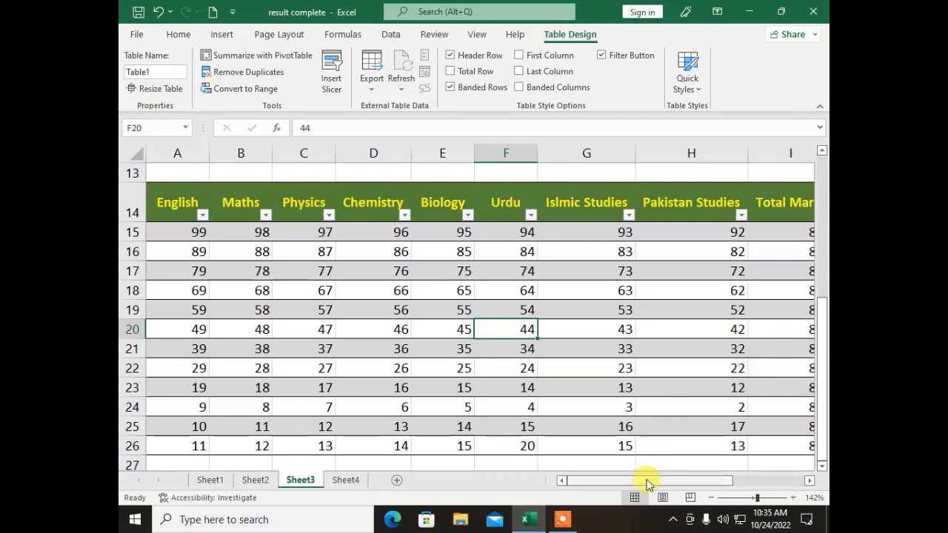
left_click_drag(650, 481, 615, 474)
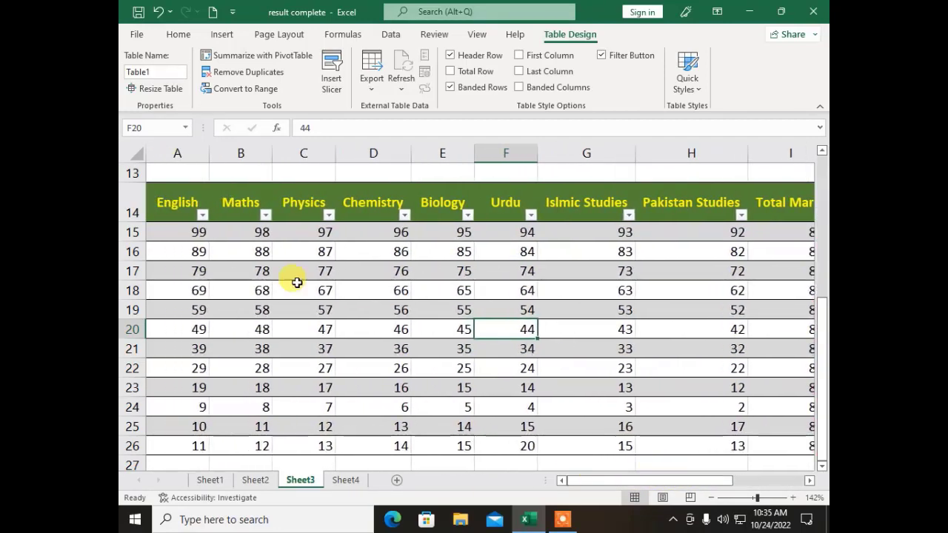
left_click(203, 215)
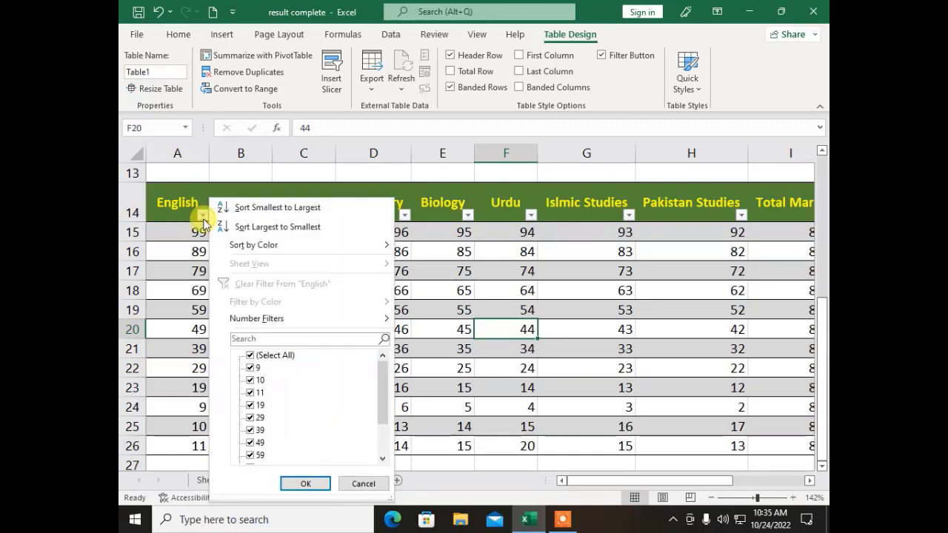
left_click(203, 220)
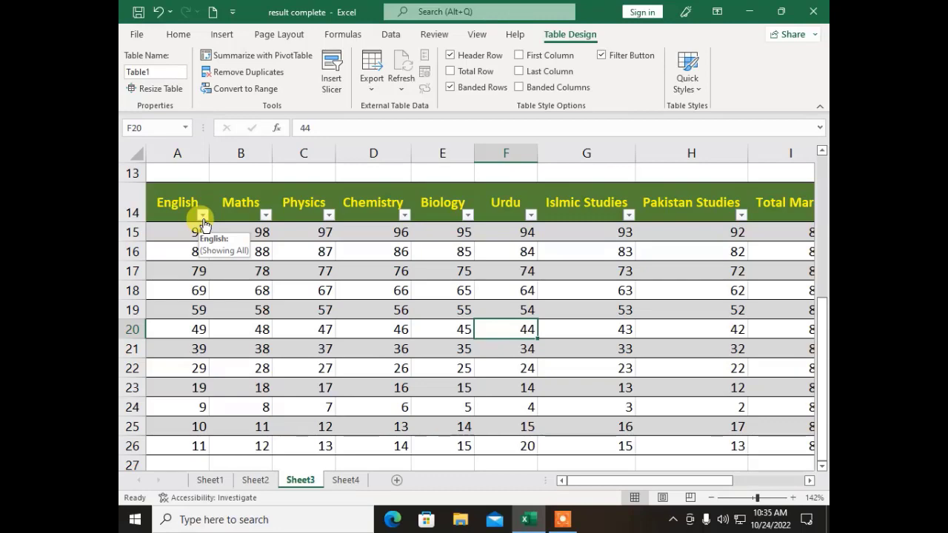
left_click(243, 291)
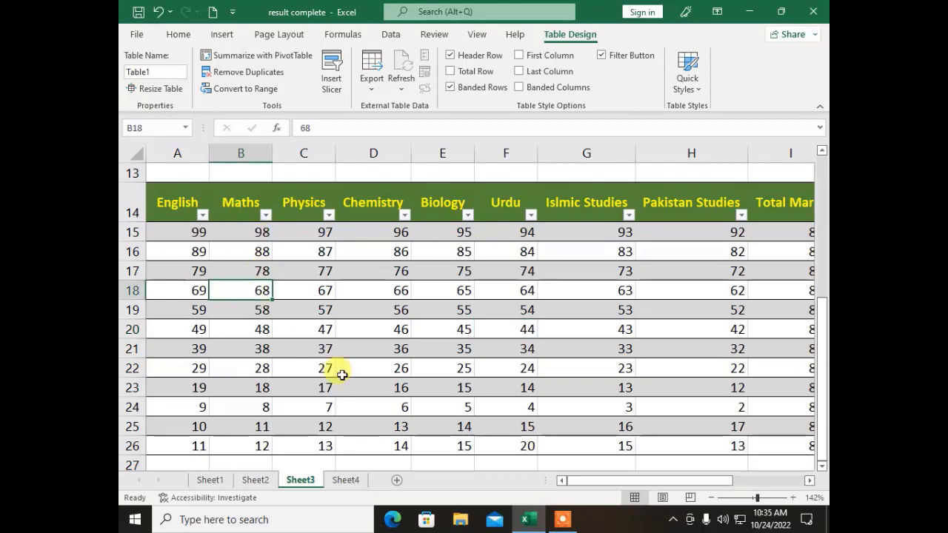
left_click(219, 480)
Step: Format the Result Sheet rows 2 to 14 as a table with a light style
left_click(239, 429)
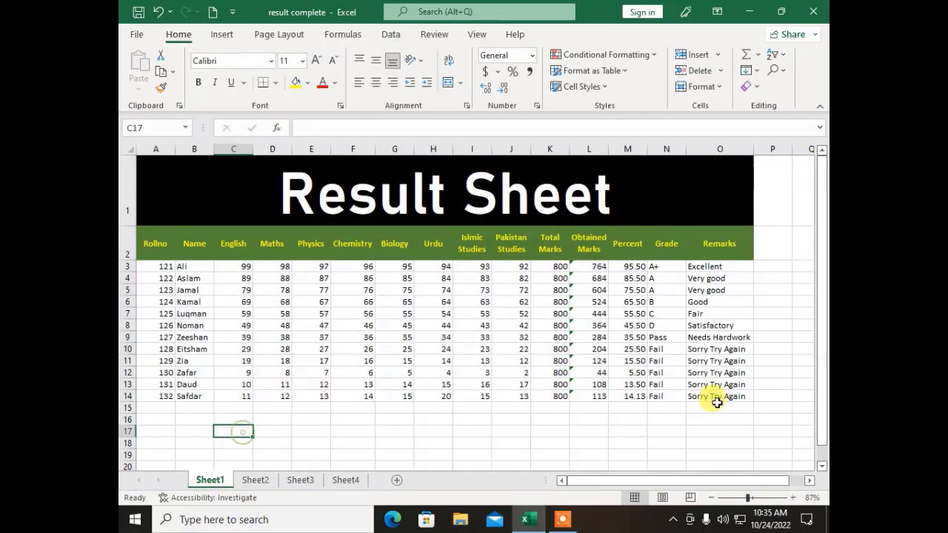
left_click_drag(737, 398, 149, 249)
left_click(593, 70)
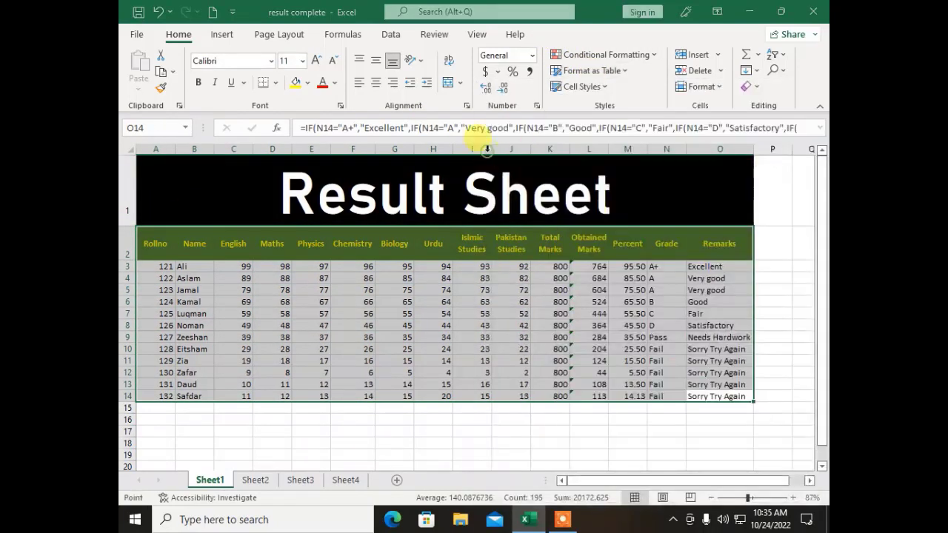
left_click(497, 155)
left_click(649, 241)
left_click(337, 335)
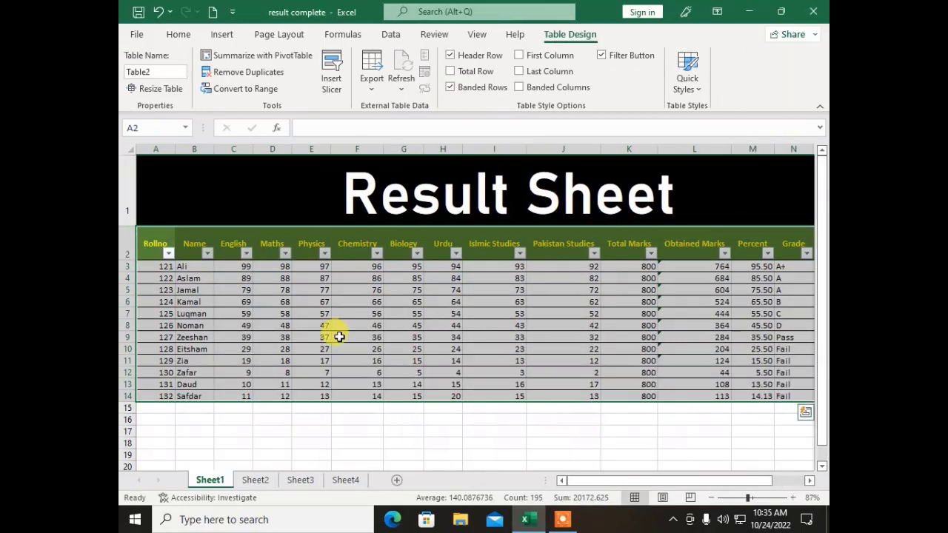
Step: Filter the Name column to show only Jamal's row
left_click(210, 258)
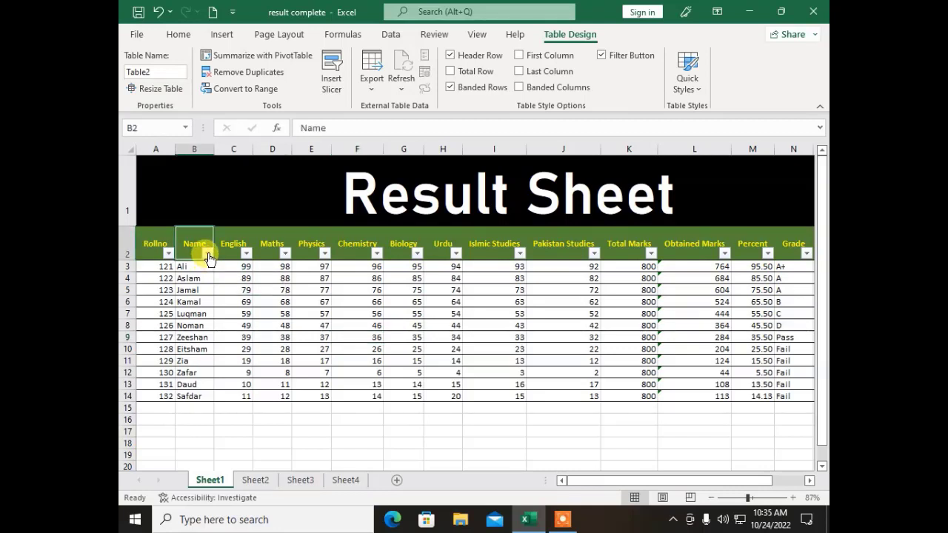
left_click(208, 254)
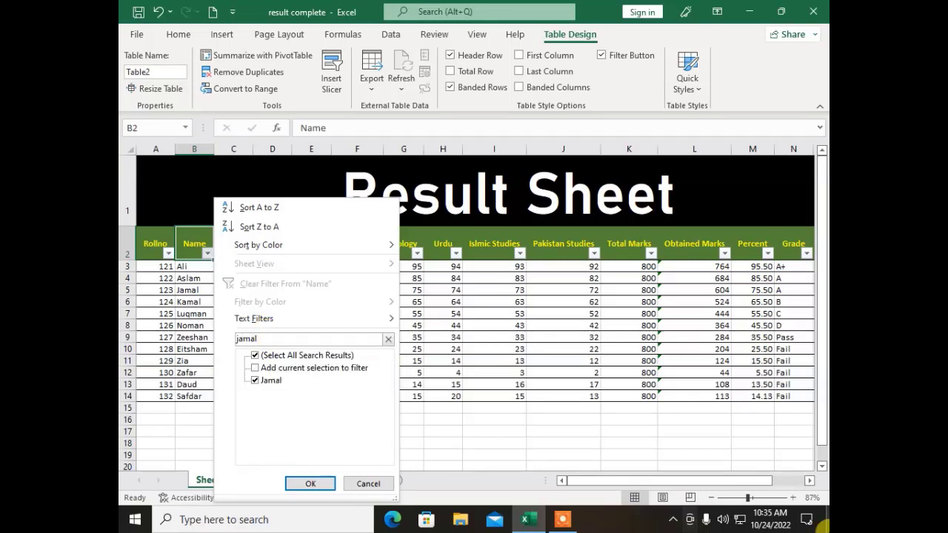
left_click(332, 480)
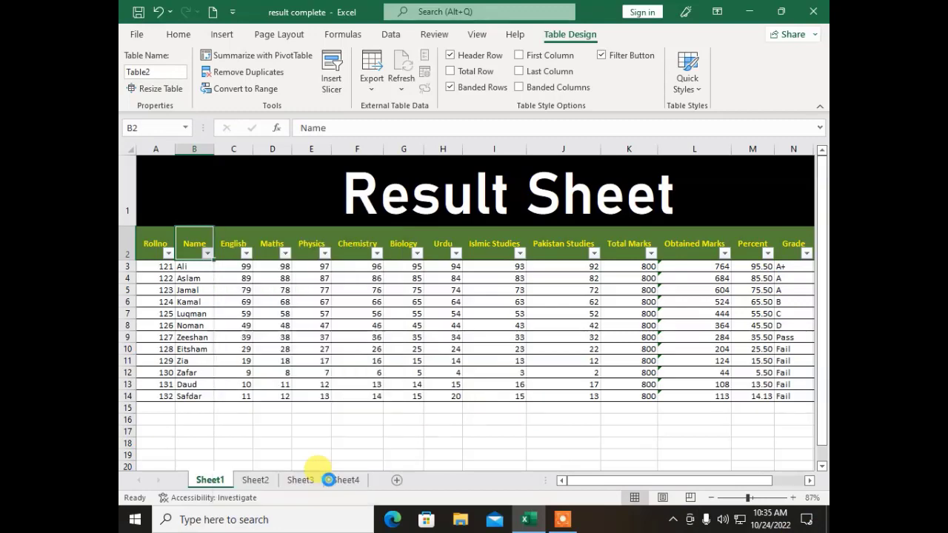
left_click(225, 347)
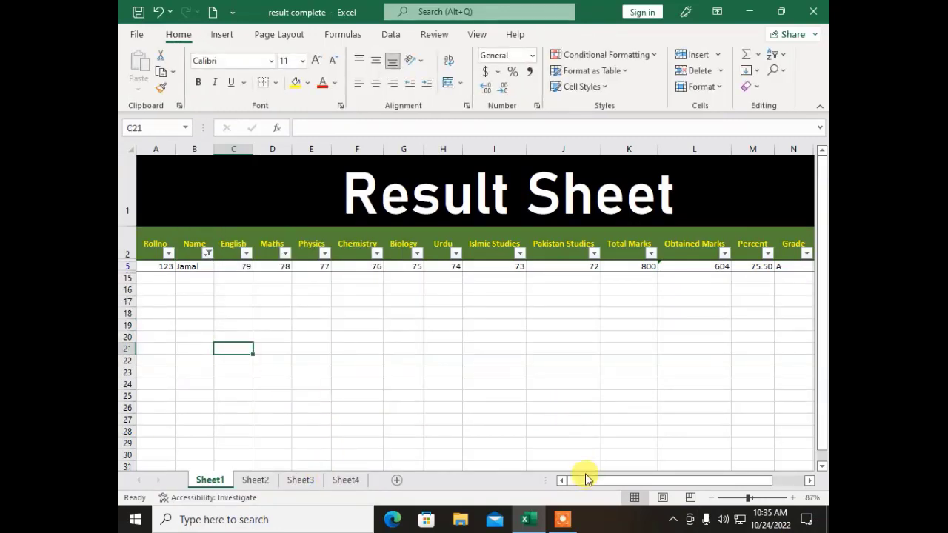
Step: Set the Name filter back to (Select All) so all twelve students show
left_click_drag(586, 480, 563, 482)
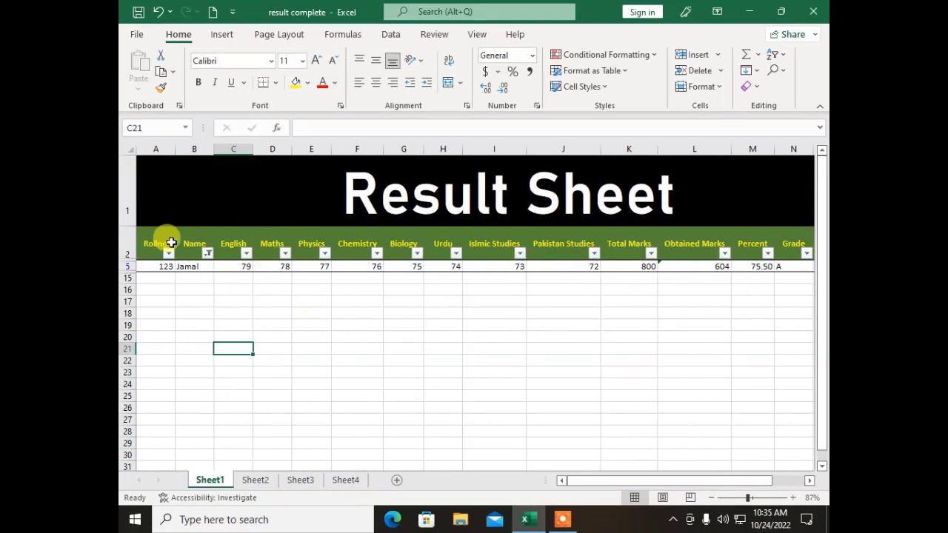
left_click(207, 253)
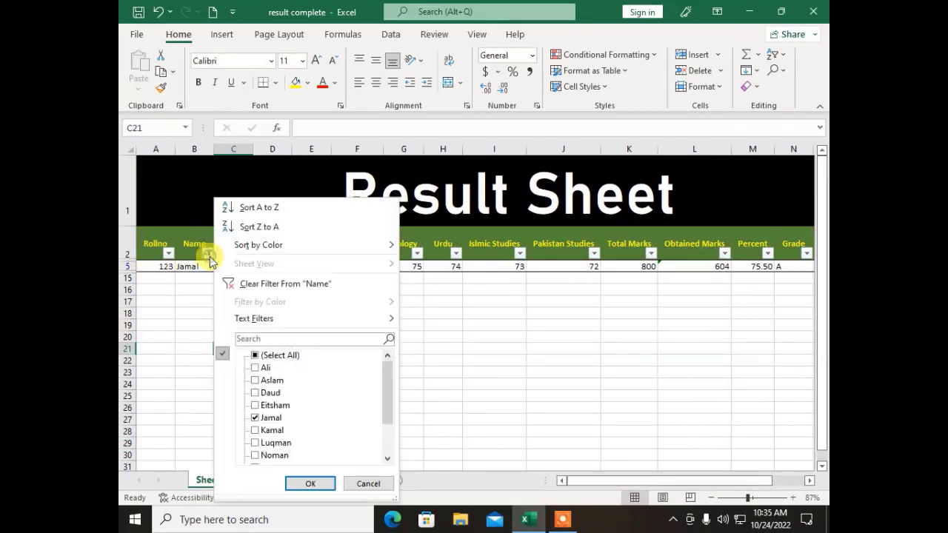
left_click(260, 355)
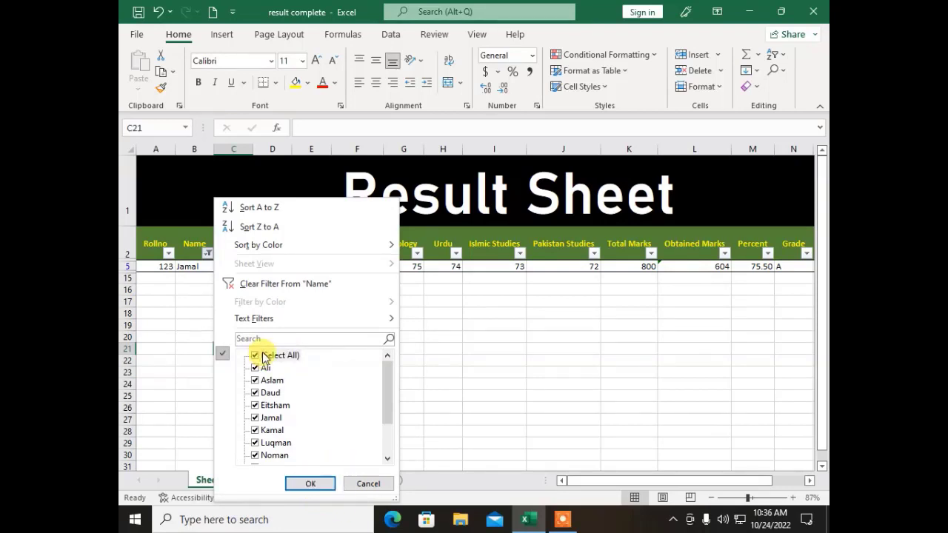
left_click(311, 481)
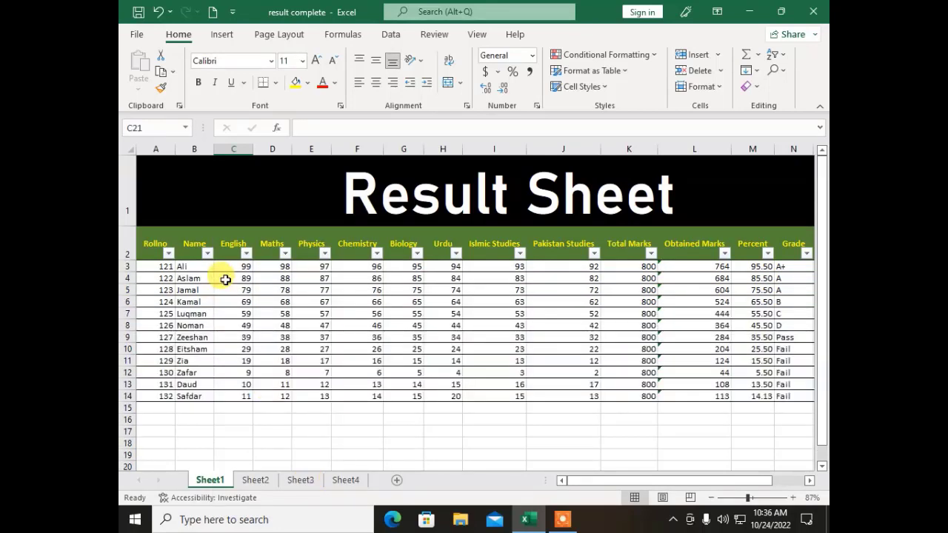
left_click(208, 254)
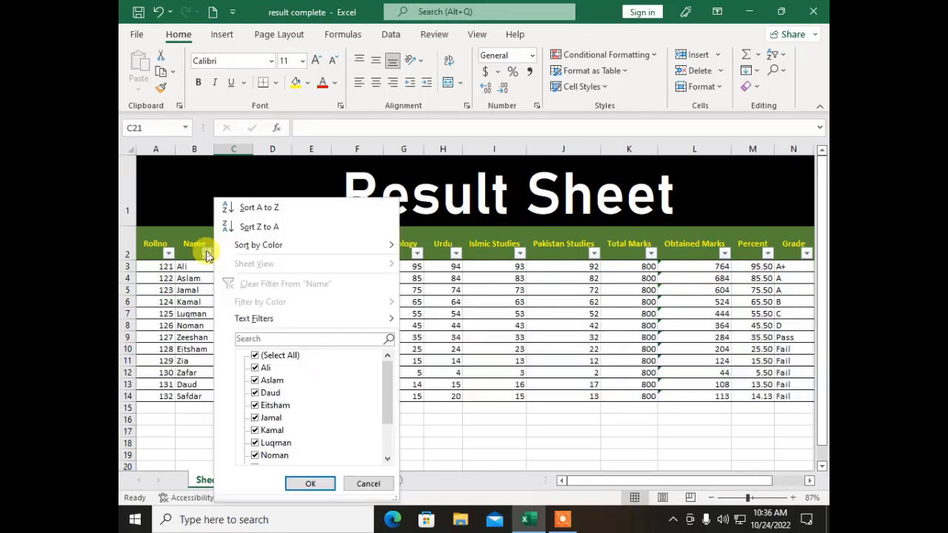
left_click(271, 358)
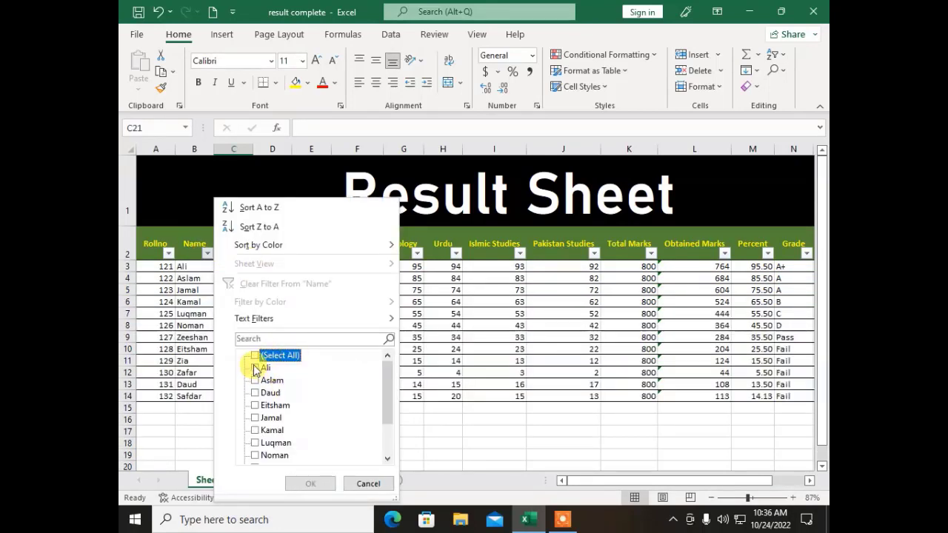
left_click(255, 368)
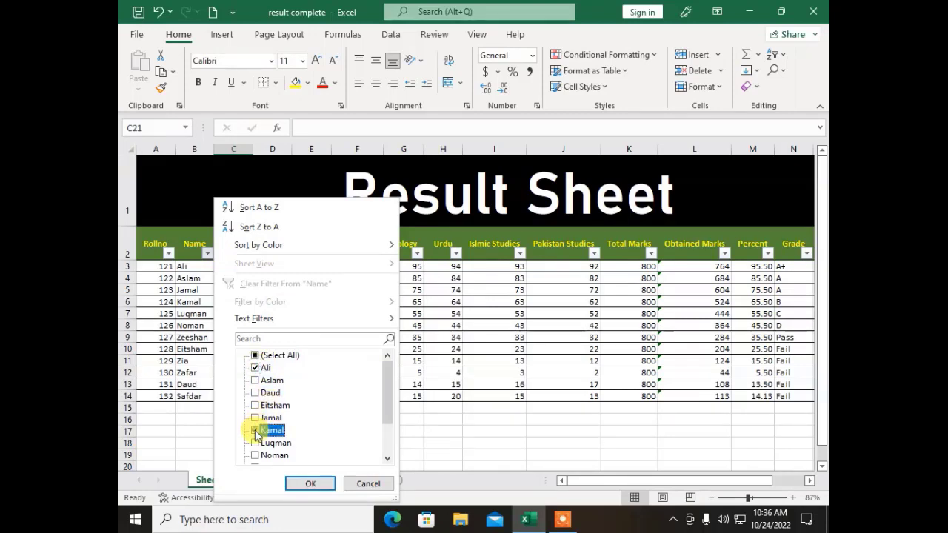
left_click(255, 431)
left_click(255, 456)
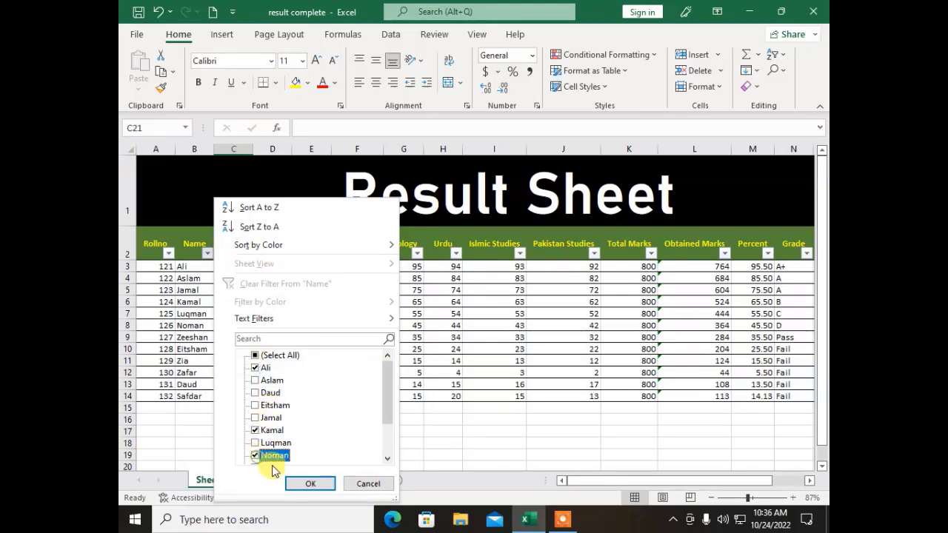
left_click(311, 484)
left_click(279, 395)
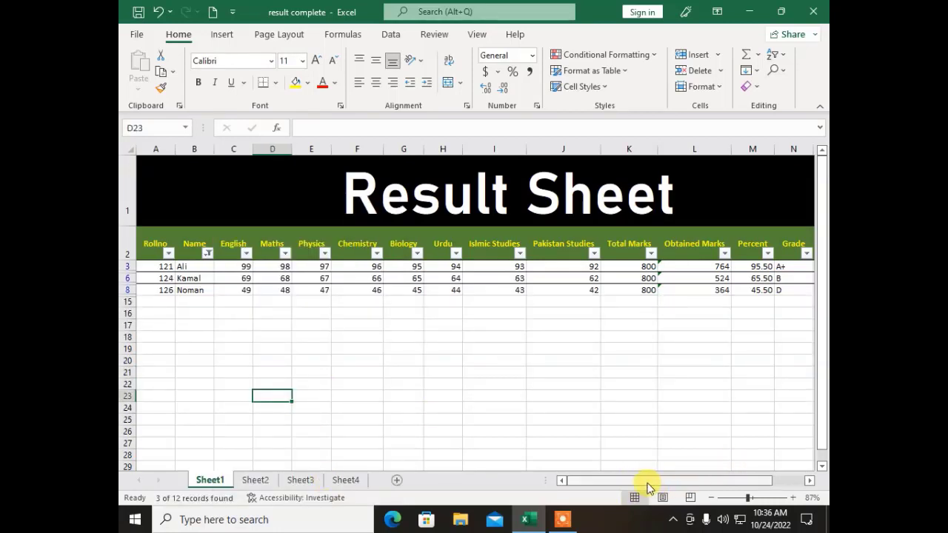
left_click_drag(647, 481, 602, 469)
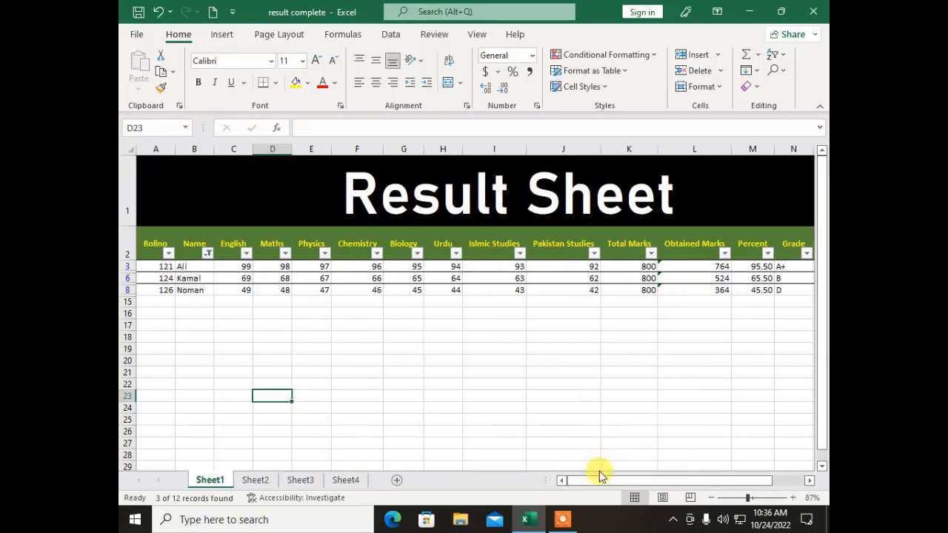
left_click(208, 253)
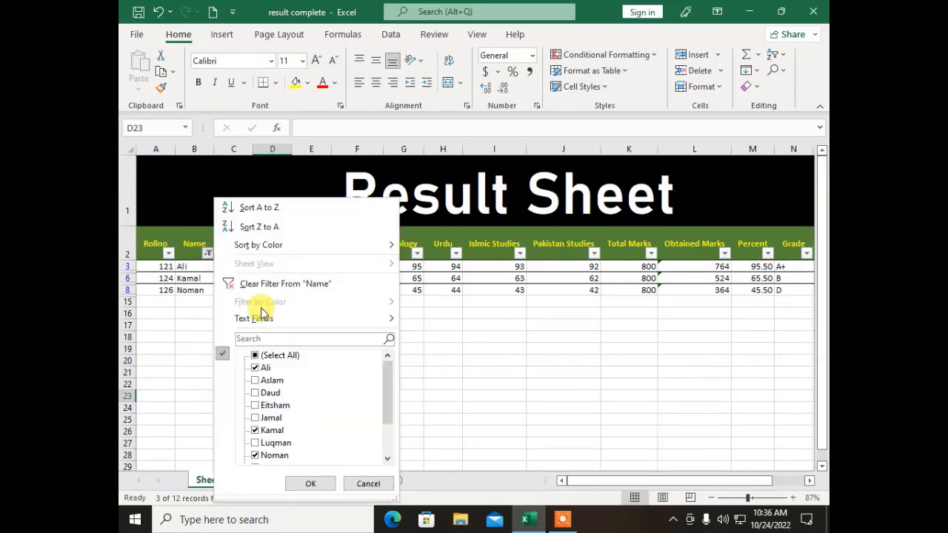
left_click(255, 355)
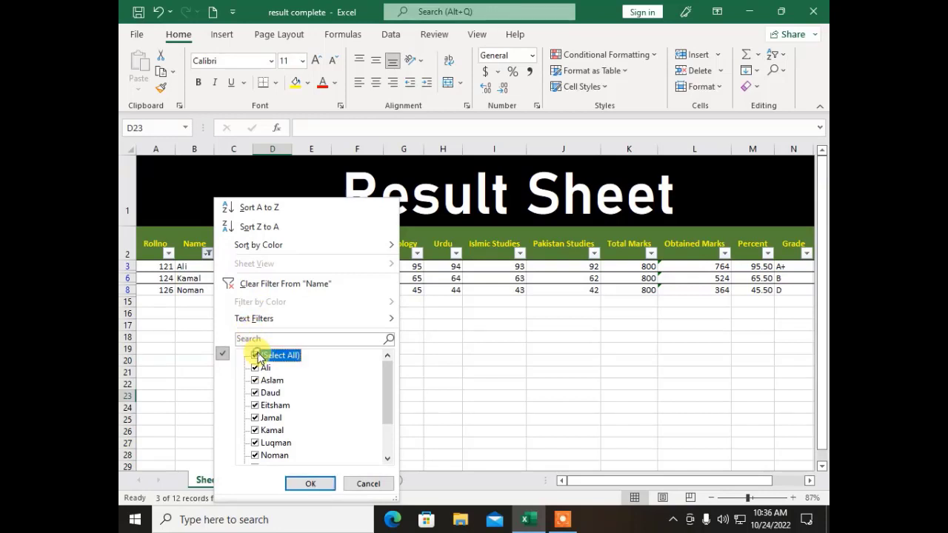
left_click(311, 484)
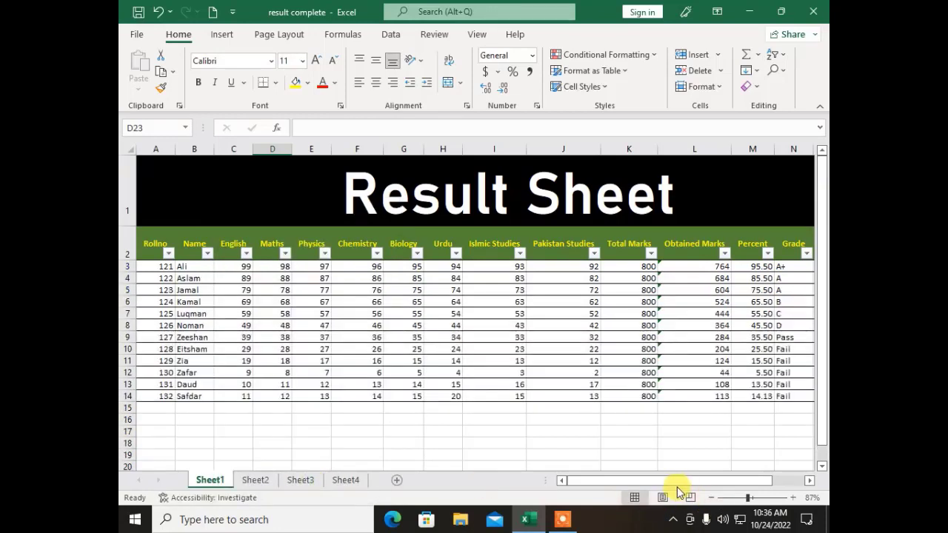
left_click_drag(656, 487, 689, 483)
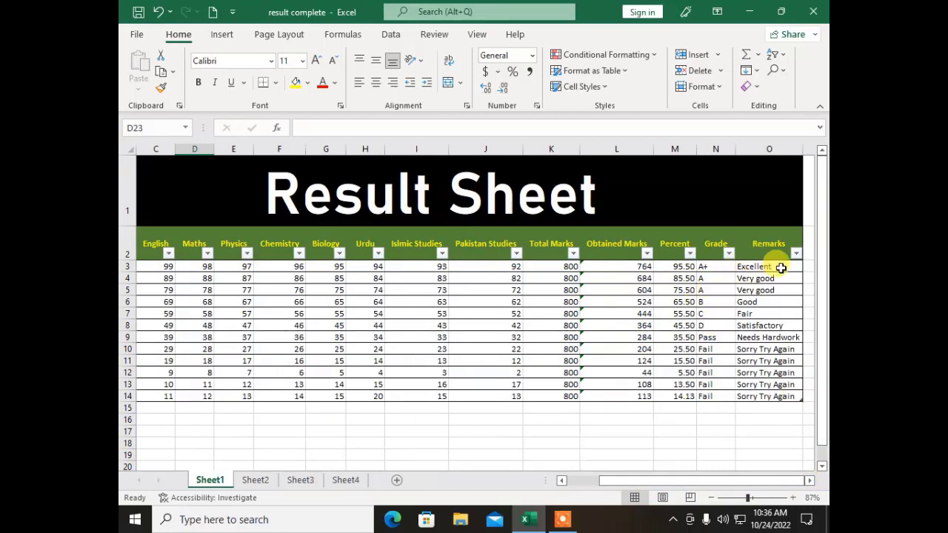
left_click(729, 253)
left_click(598, 357)
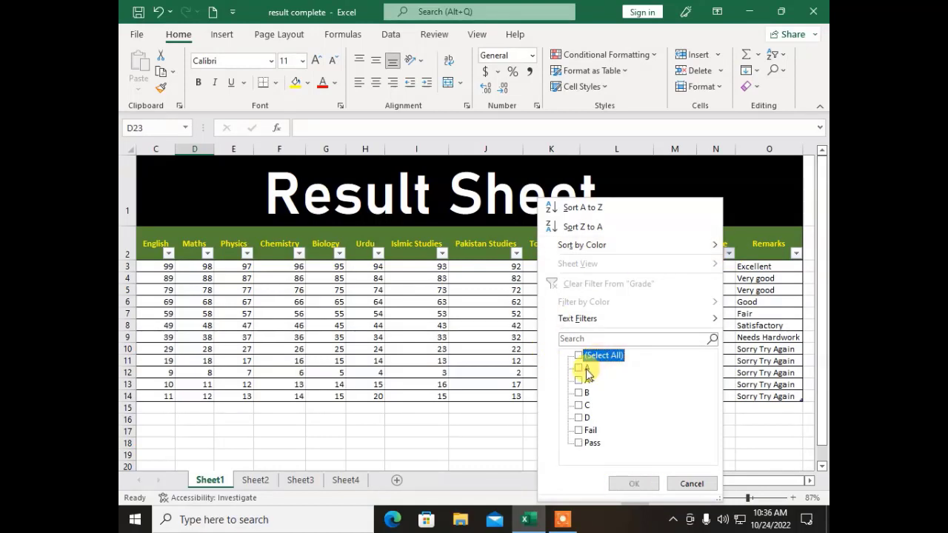
left_click(579, 368)
left_click(580, 380)
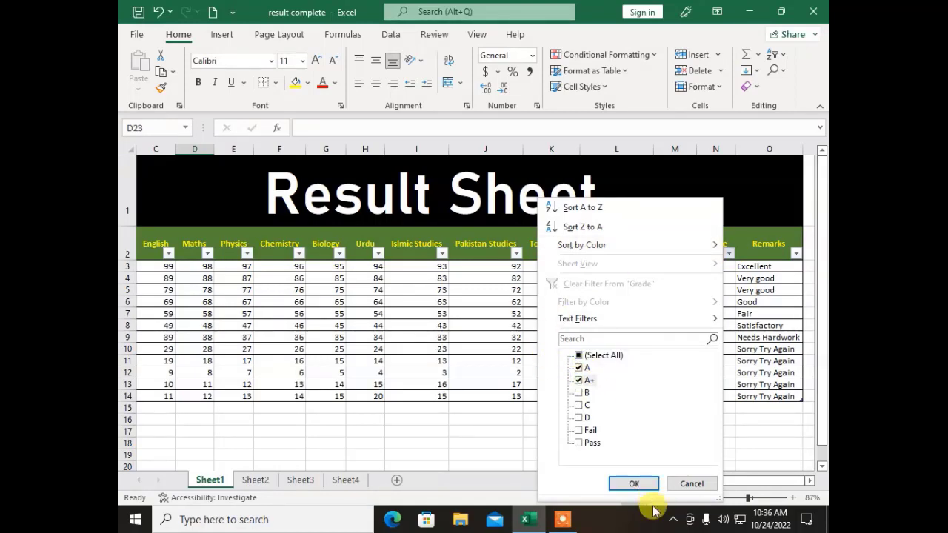
left_click(630, 483)
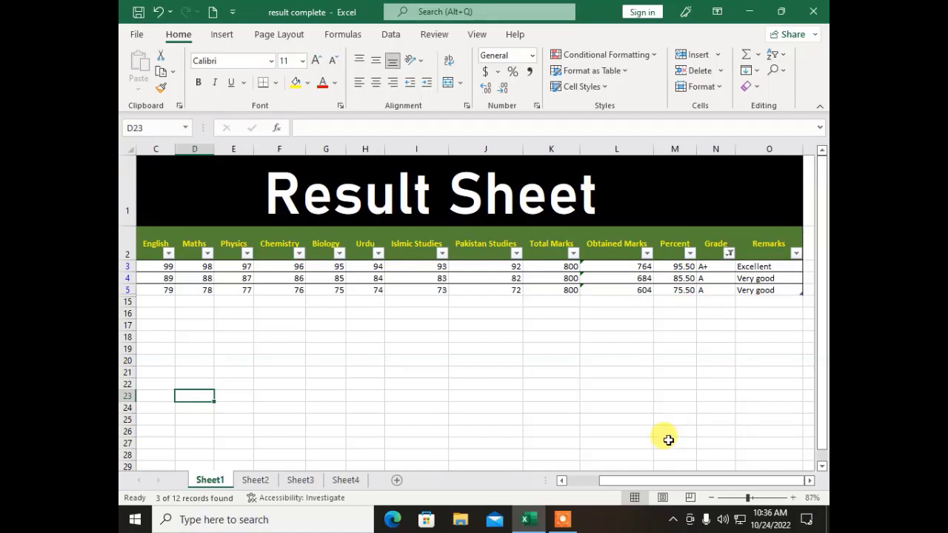
left_click(729, 255)
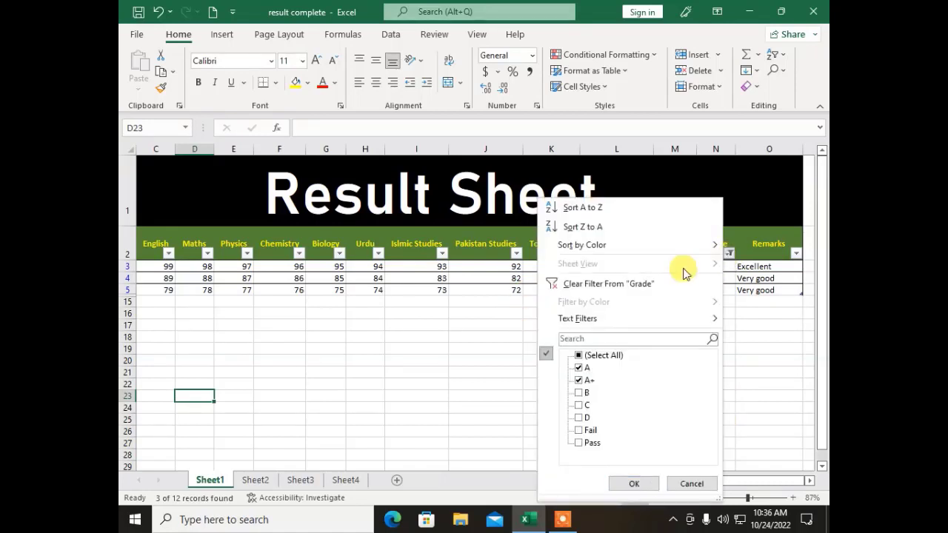
left_click(579, 356)
left_click(634, 484)
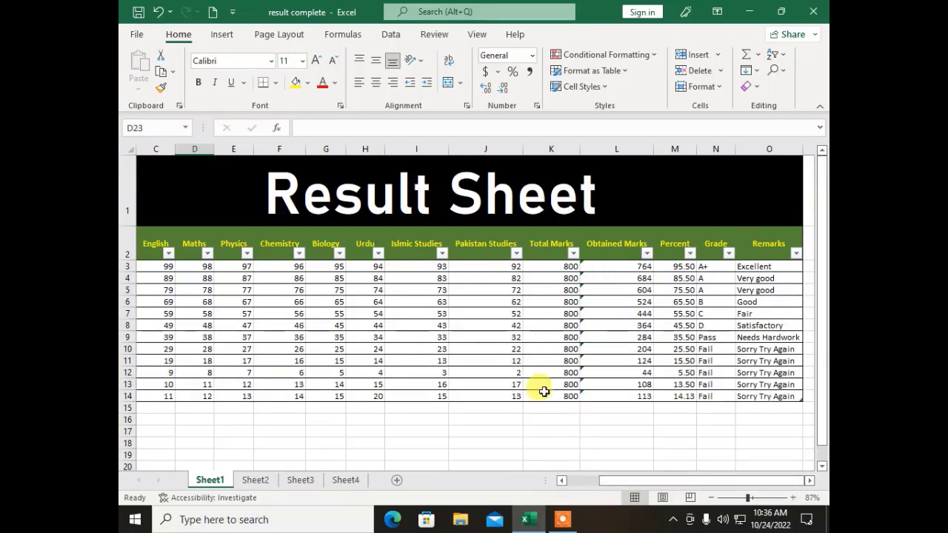
left_click(499, 386)
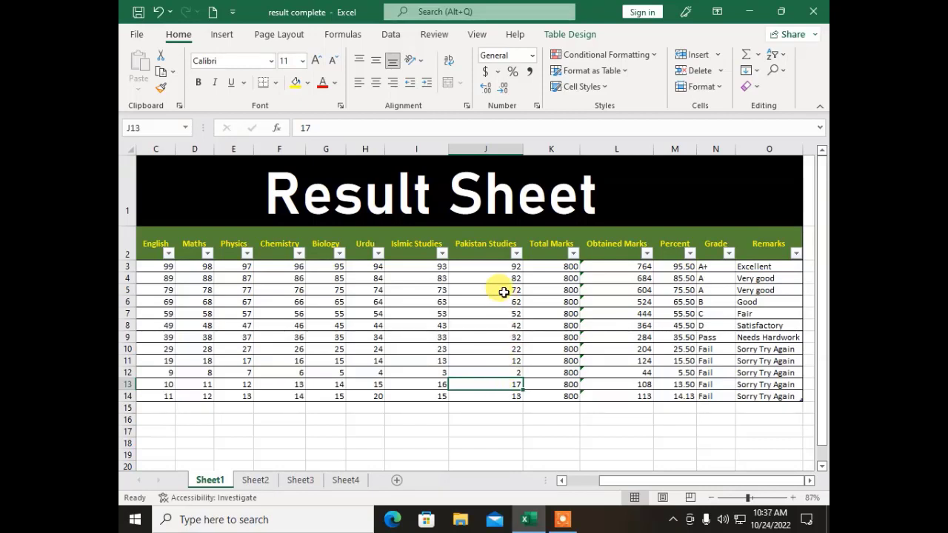
Step: Undo the table formatting on Sheet1, select the obtained-marks total in L9, then go to Sheet4
key("Up")
key("Up")
key("Up")
key("Up")
key("Up")
key("Up")
key("Up")
key("Up")
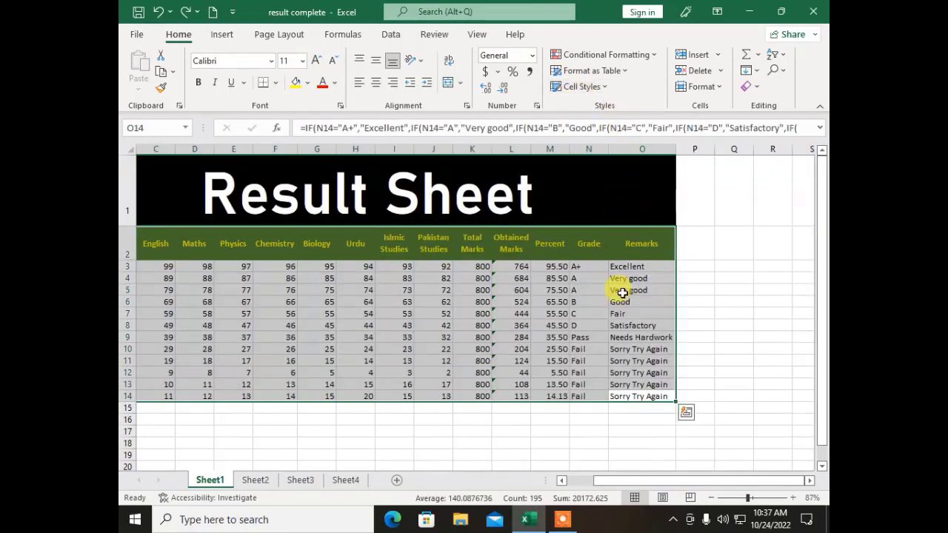
left_click(501, 337)
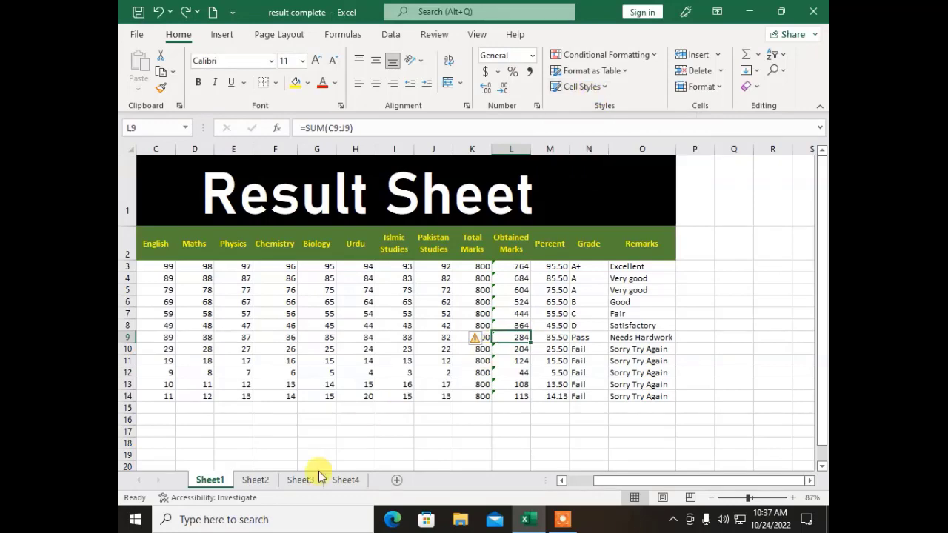
left_click(345, 480)
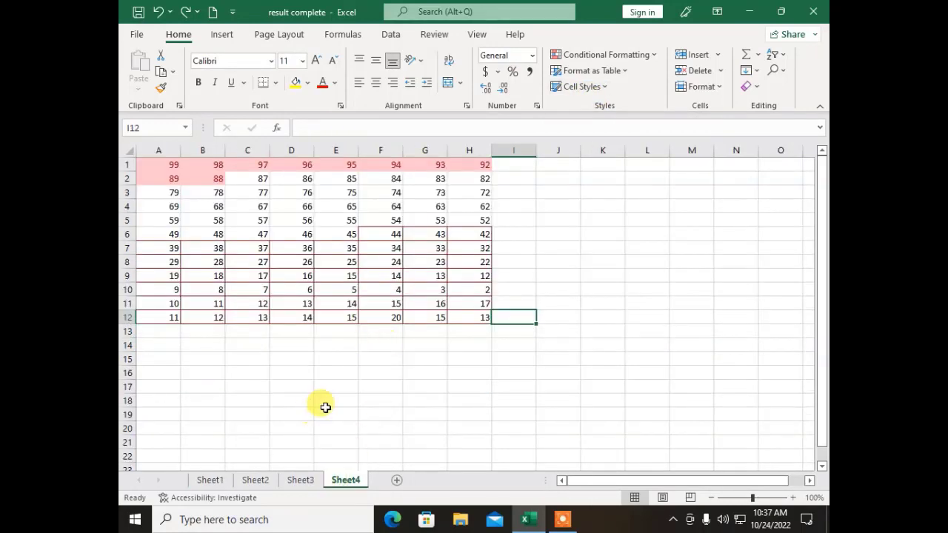
Step: Clear all formats from Sheet4's score grid A1:H12, then select column A's values A1:A12
left_click(290, 482)
left_click(345, 481)
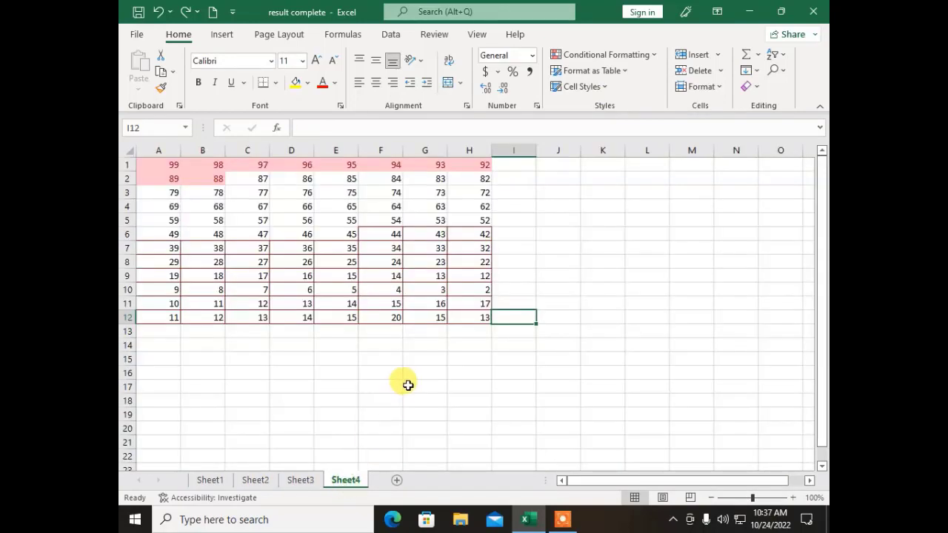
left_click(408, 385)
left_click_drag(481, 319, 478, 306)
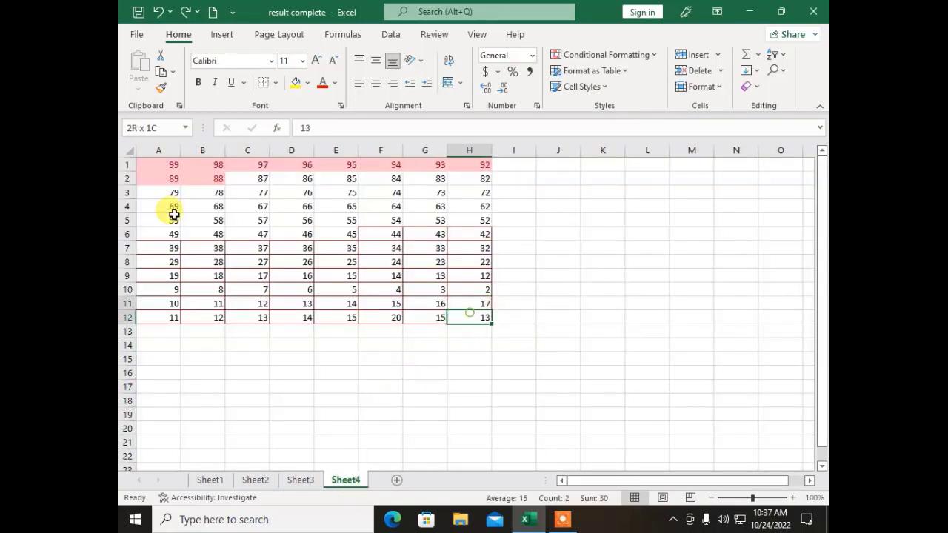
left_click_drag(173, 214, 163, 165)
left_click(748, 86)
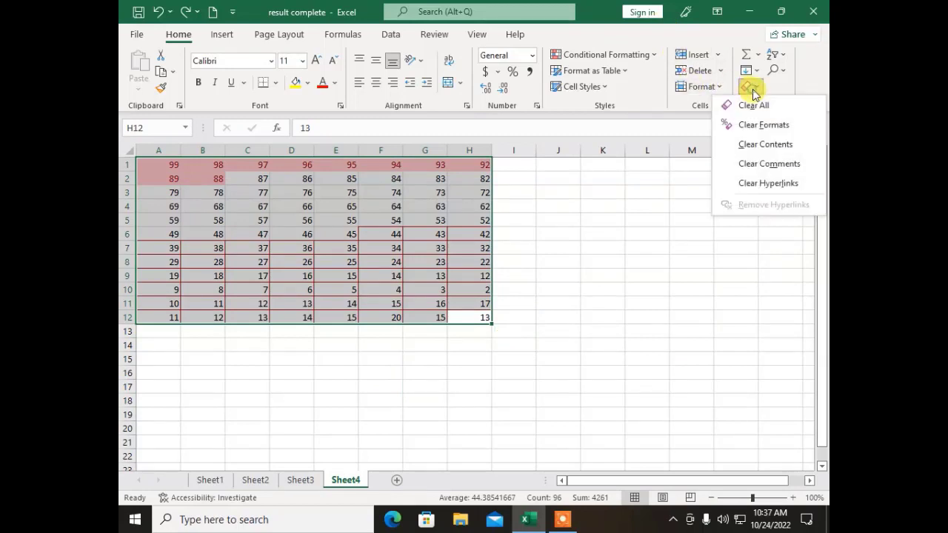
left_click(741, 124)
left_click(571, 317)
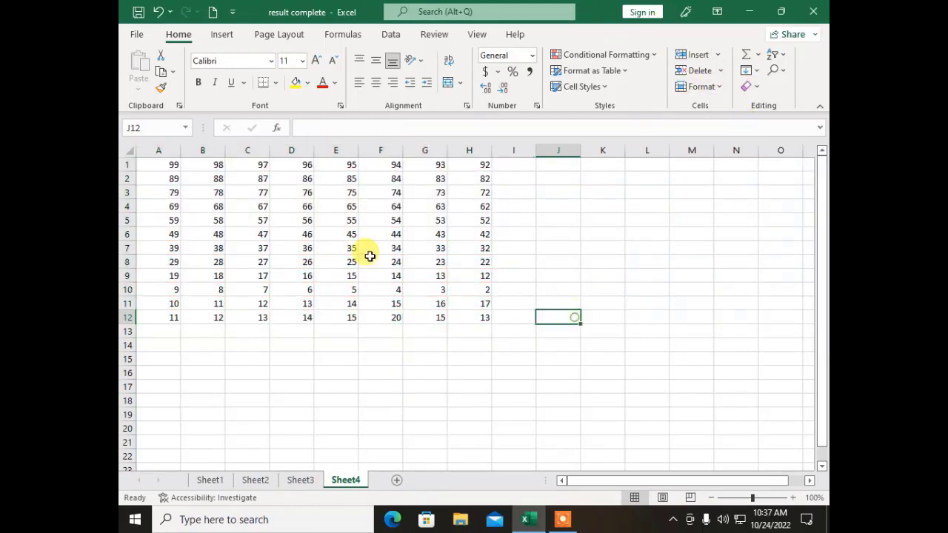
left_click_drag(173, 168, 158, 315)
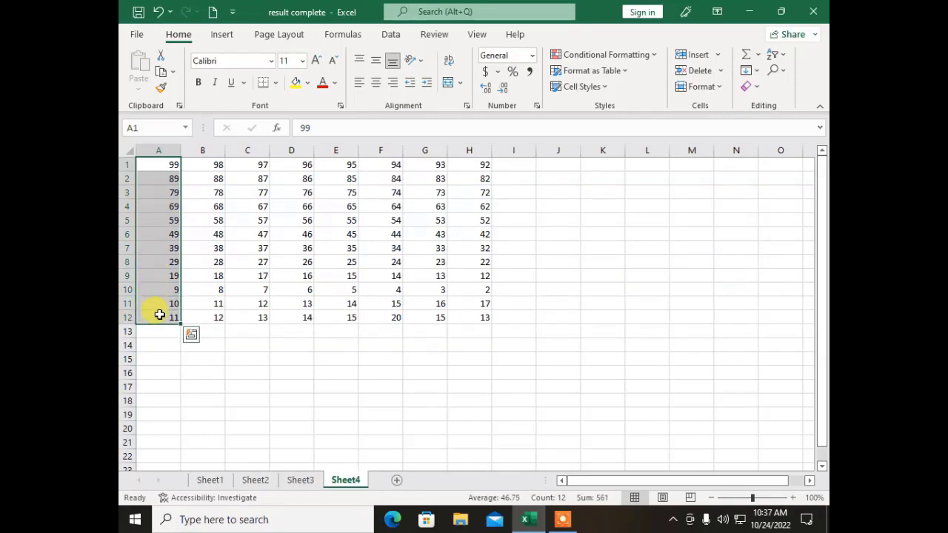
Step: Give column A the Accent1 cell style and B1:C12 the 60% - Accent4 style
left_click(582, 87)
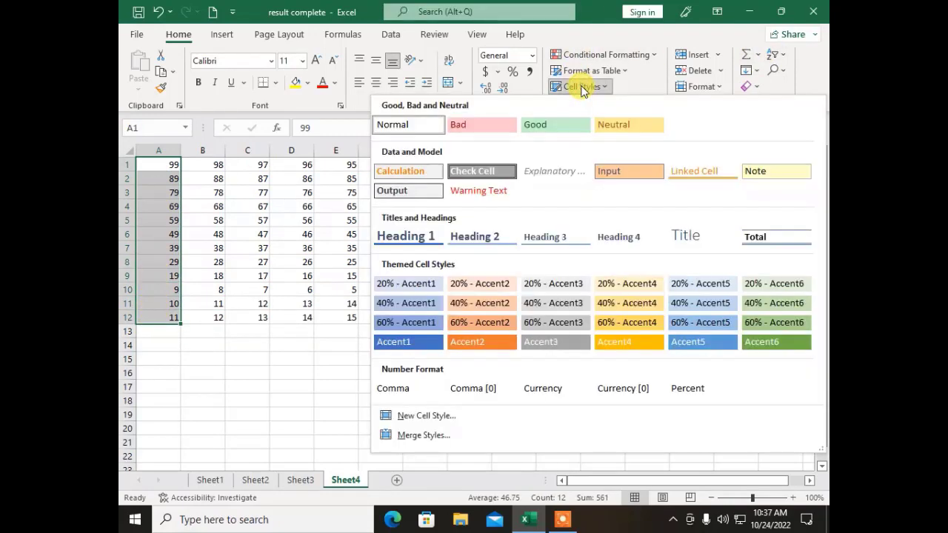
left_click(412, 341)
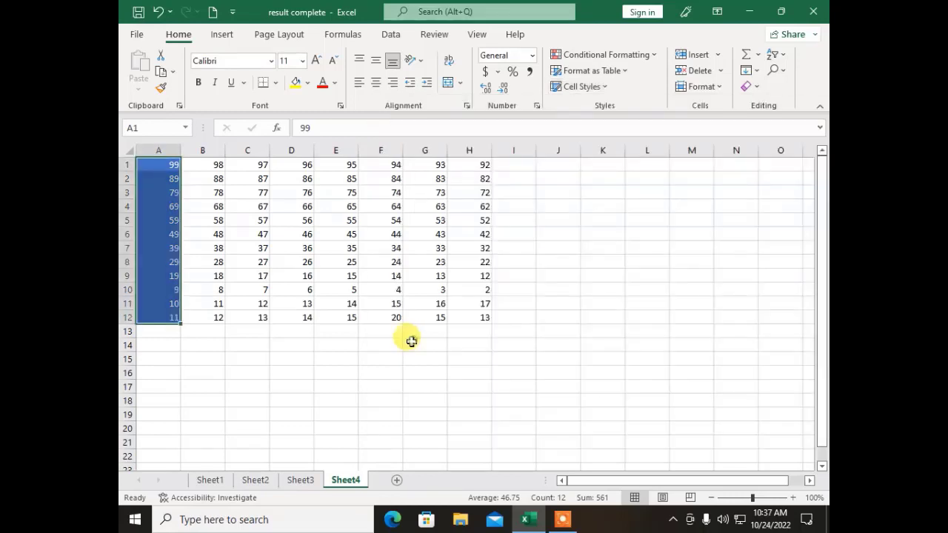
left_click(297, 346)
left_click_drag(212, 162, 244, 317)
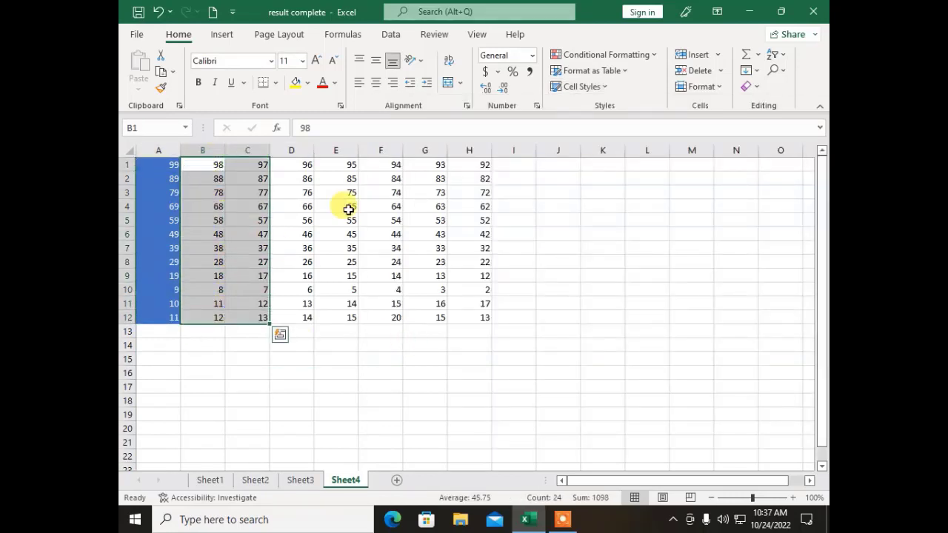
left_click(575, 88)
left_click(624, 323)
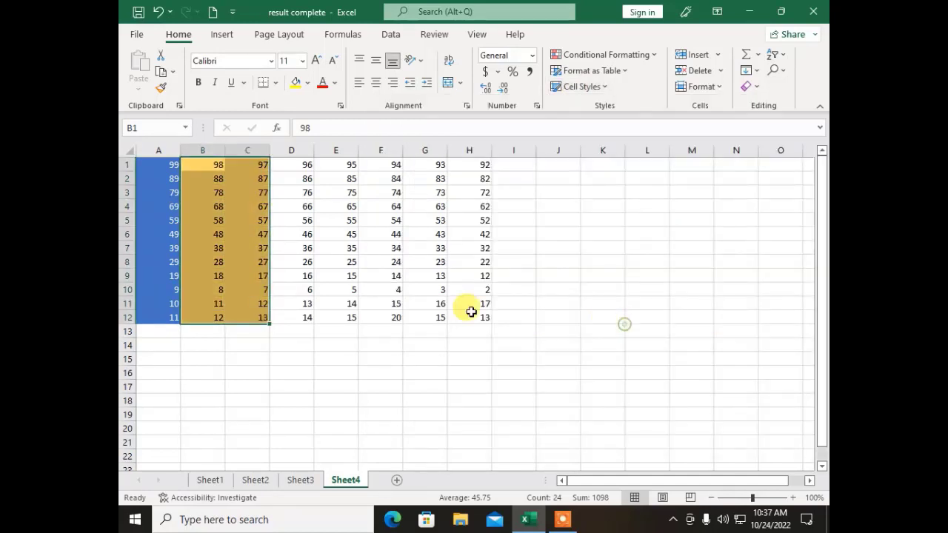
left_click(340, 277)
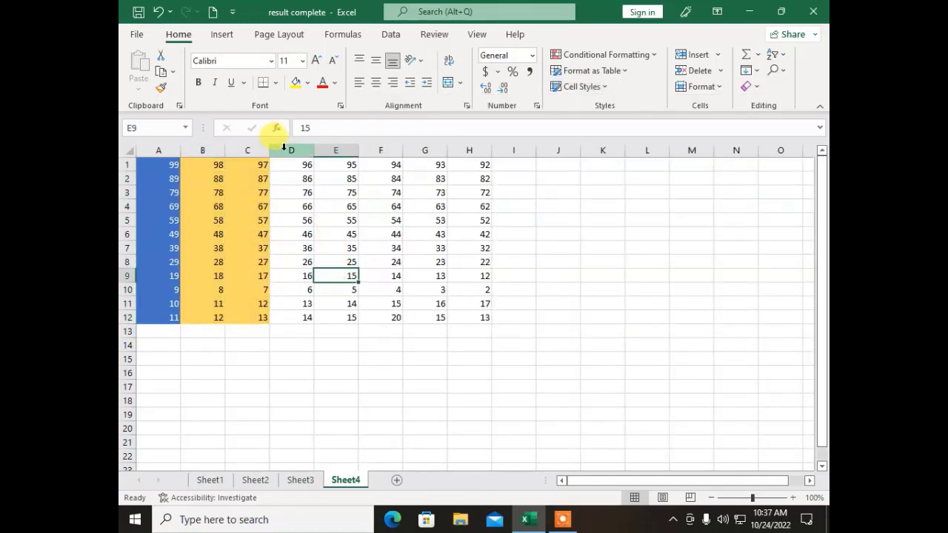
Step: Give D1:E12 the 40% - Accent6 cell style
left_click_drag(284, 164, 334, 319)
left_click(569, 87)
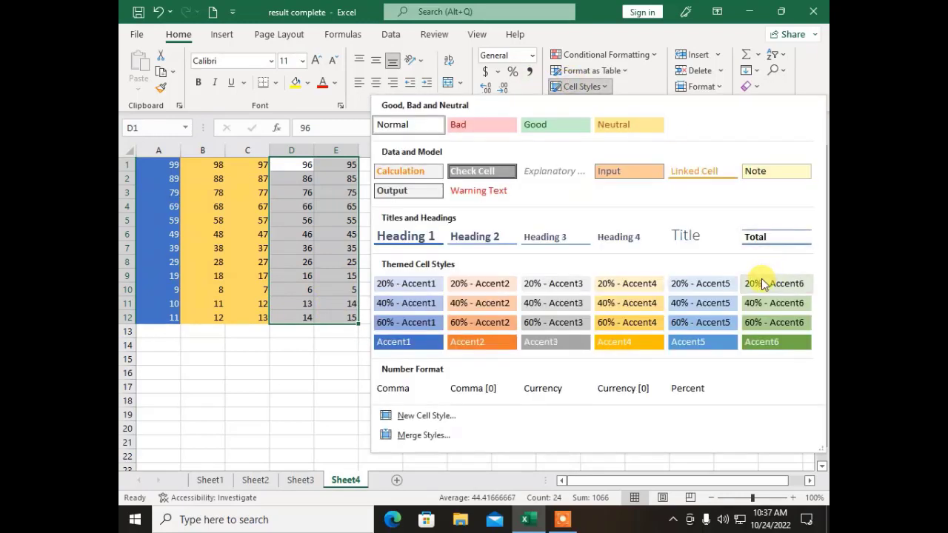
left_click(756, 310)
left_click(510, 306)
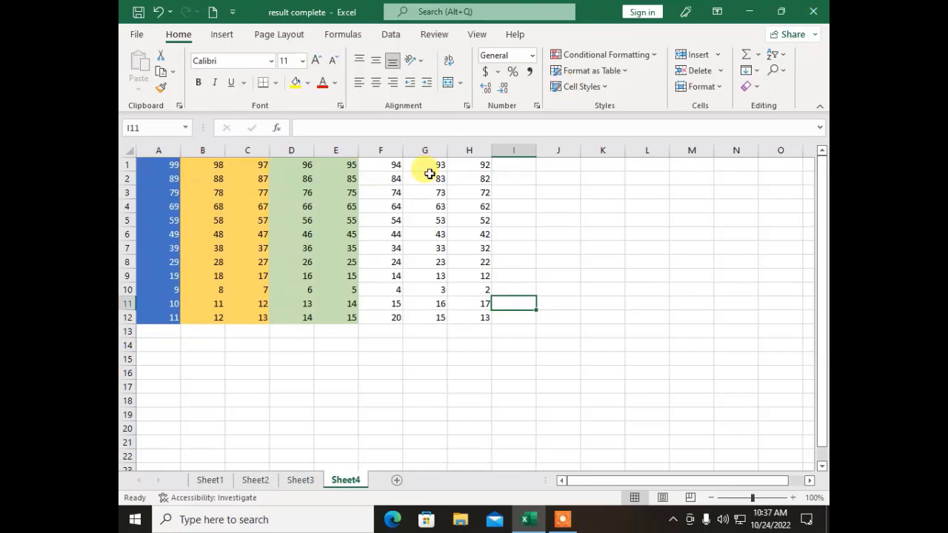
Step: On Sheet1, give the row 2 column headings the orange Accent2 cell style
left_click(210, 480)
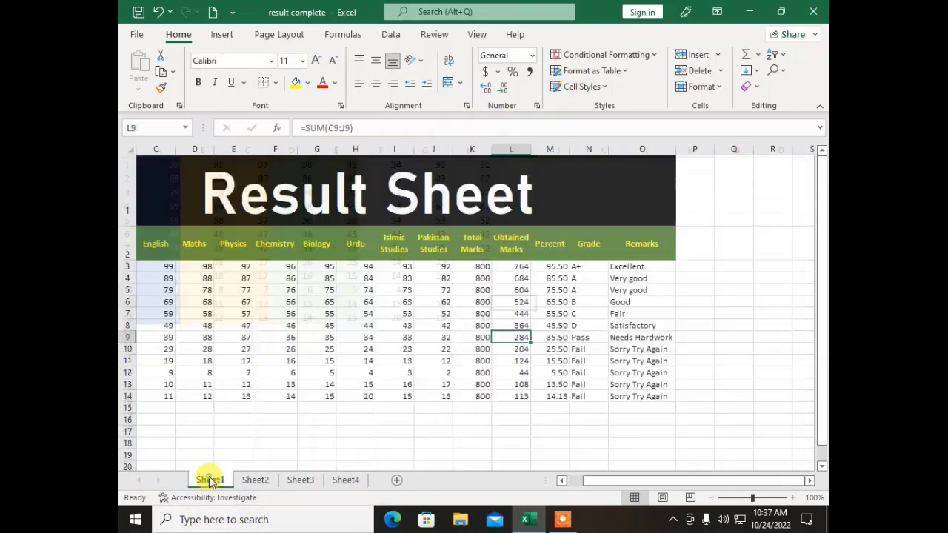
left_click(326, 370)
left_click_drag(653, 250, 133, 249)
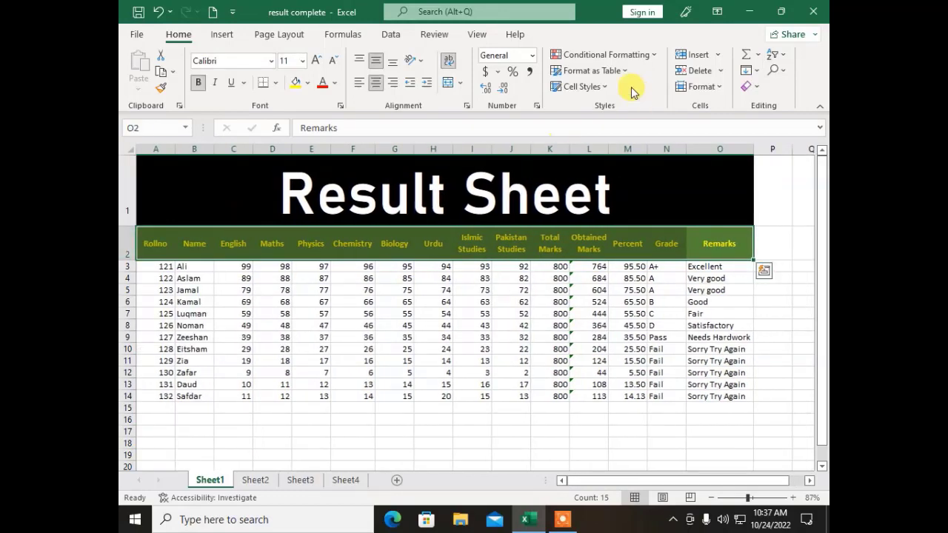
left_click(585, 86)
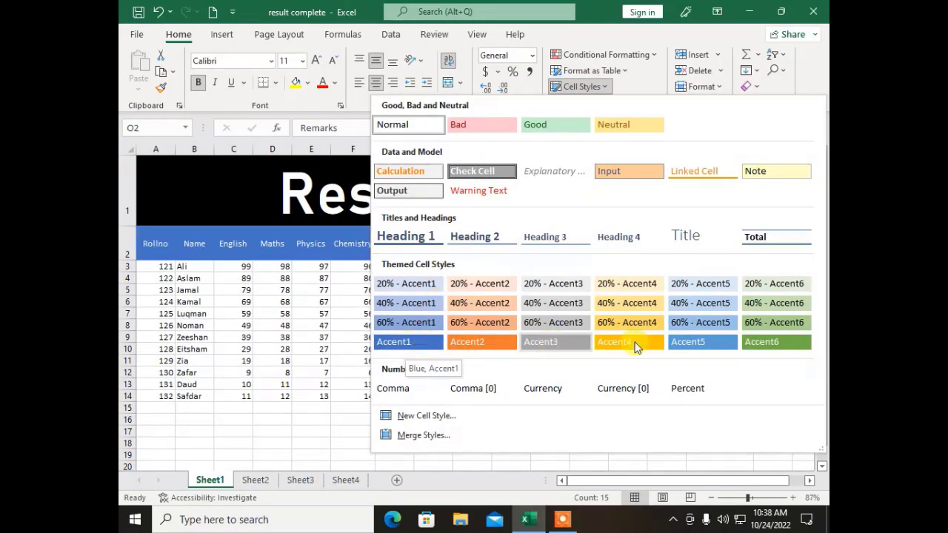
left_click(496, 342)
Step: Toggle bold on the header row text, then select cell E7
left_click(199, 87)
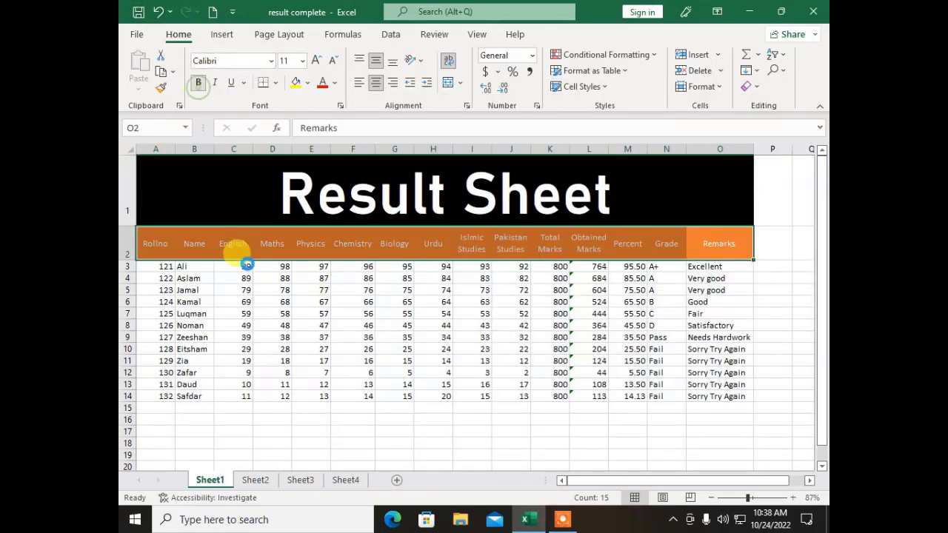
left_click(391, 340)
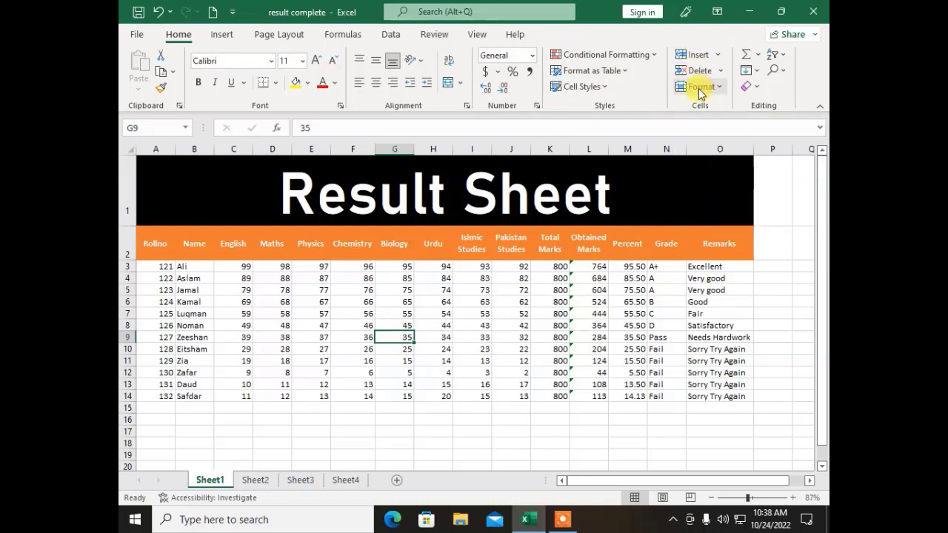
left_click(298, 311)
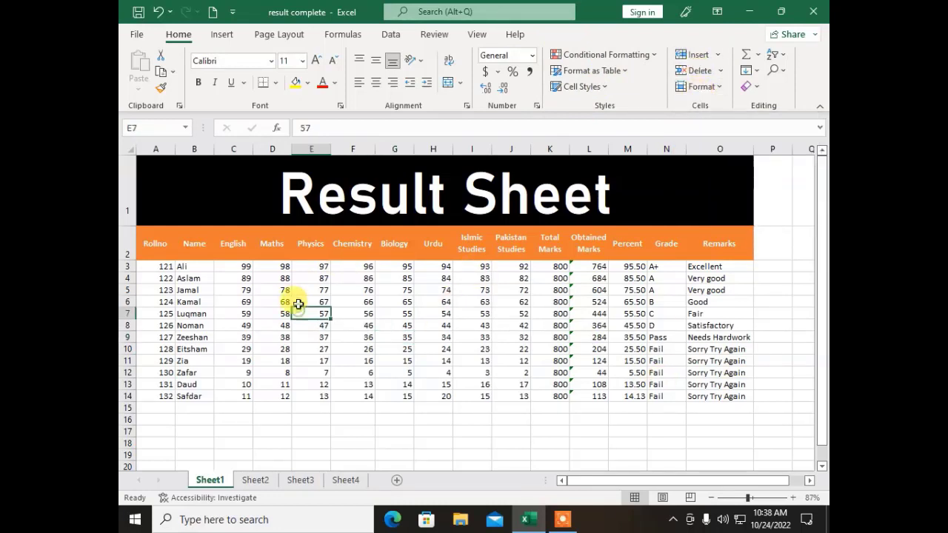
Step: On Sheet2, insert two blank sheet columns before Chemistry in columns F:G
left_click(252, 480)
left_click(335, 345)
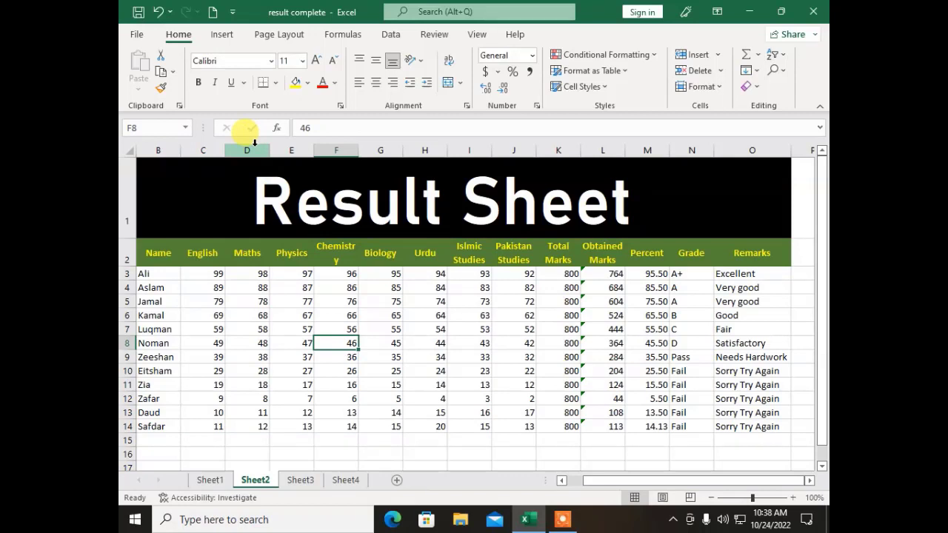
left_click(290, 301)
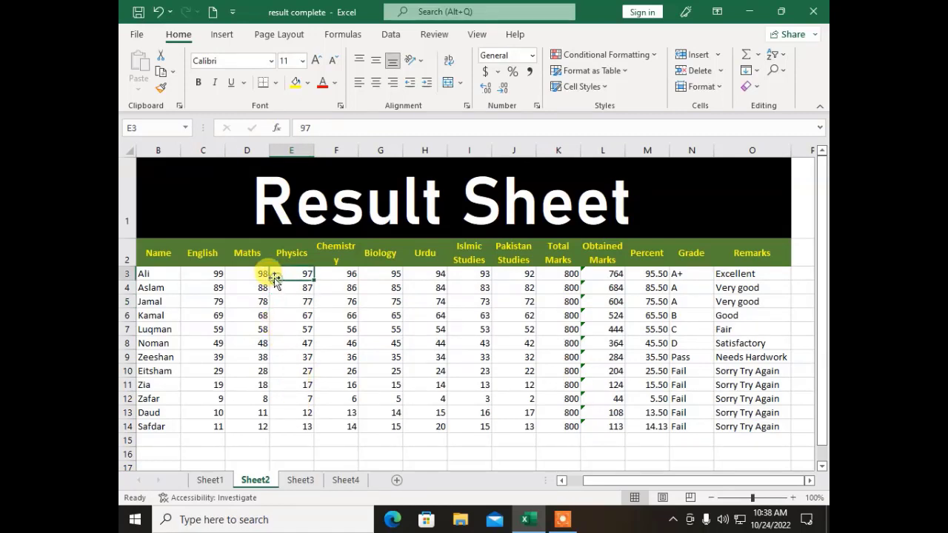
left_click(336, 273)
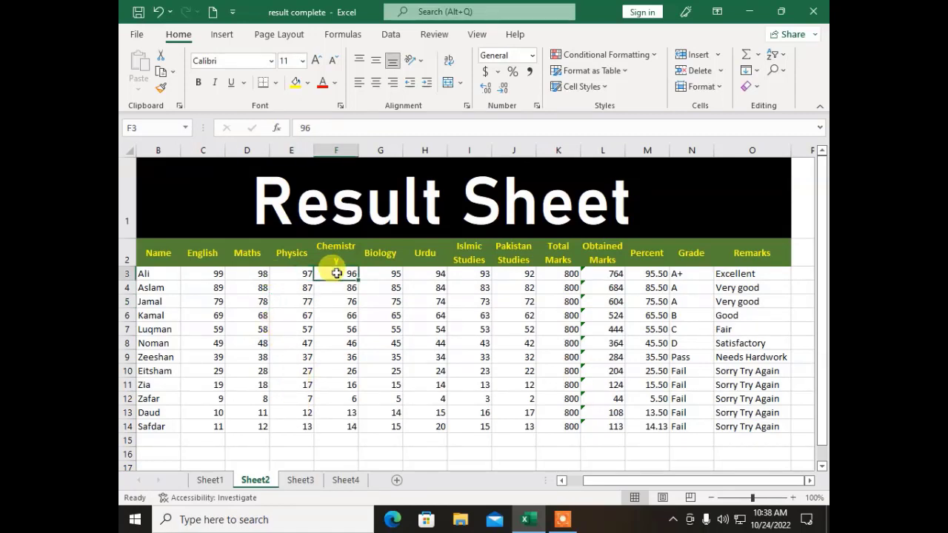
left_click(338, 151)
left_click_drag(338, 151, 371, 148)
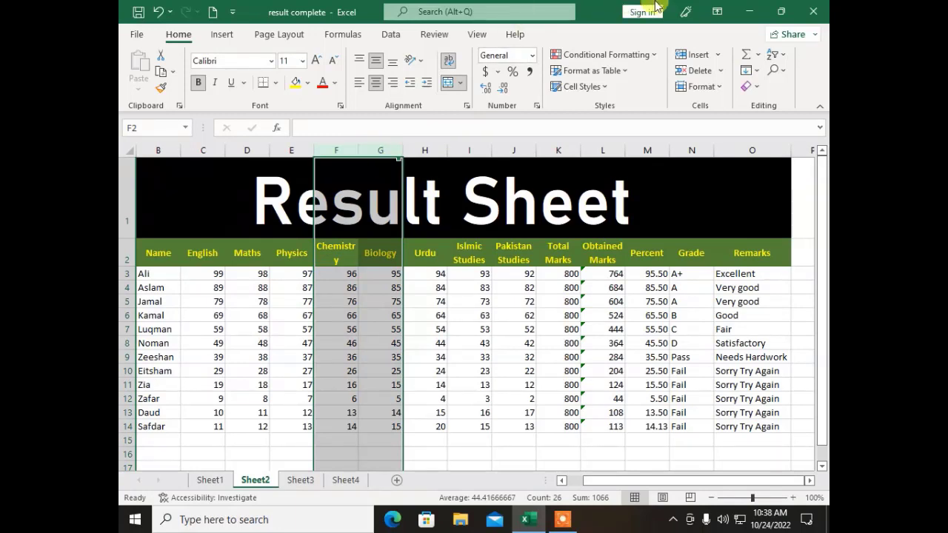
left_click(718, 56)
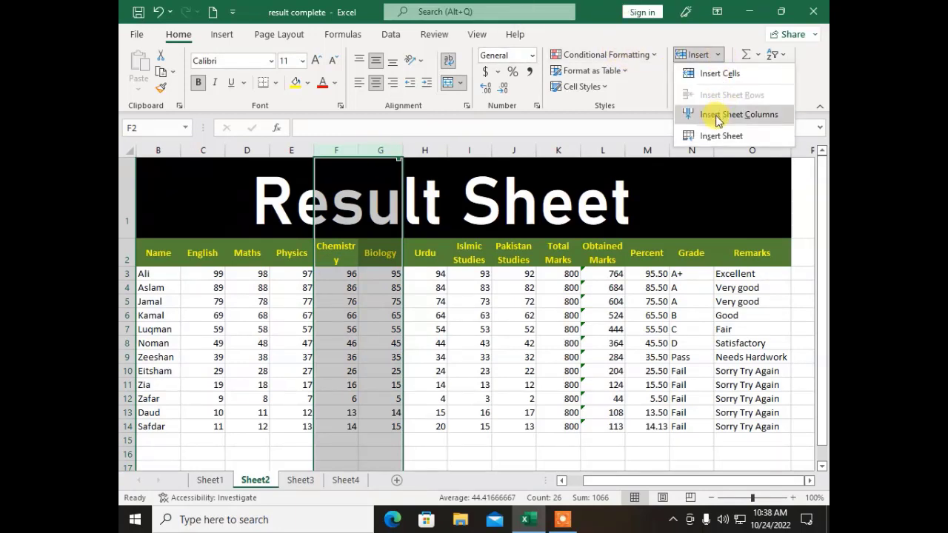
left_click(716, 117)
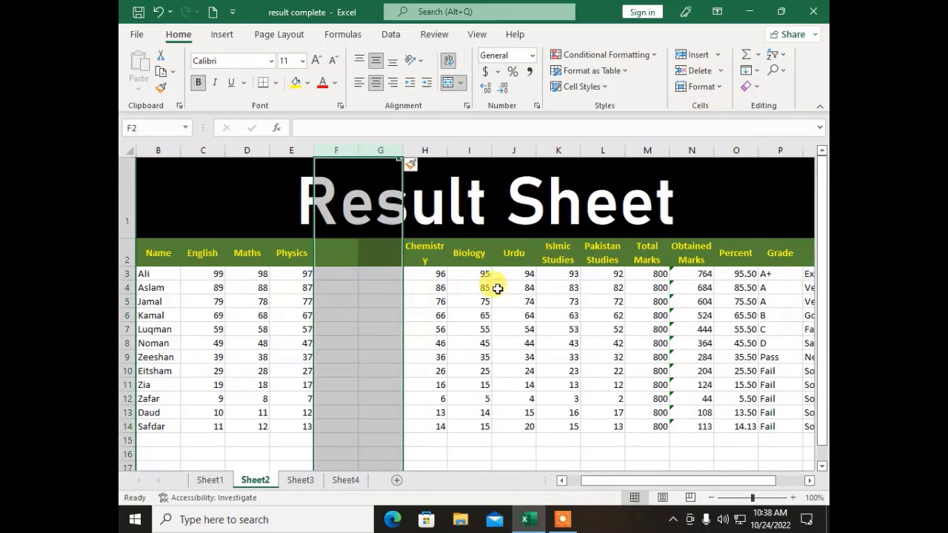
Step: Delete the two blank columns F:G so Chemistry follows Physics again
left_click(377, 383)
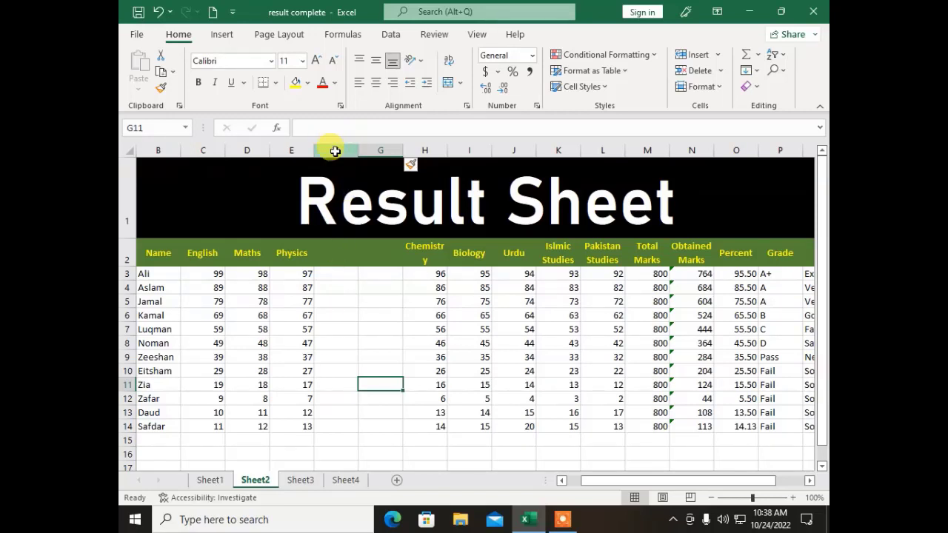
left_click_drag(335, 151, 390, 149)
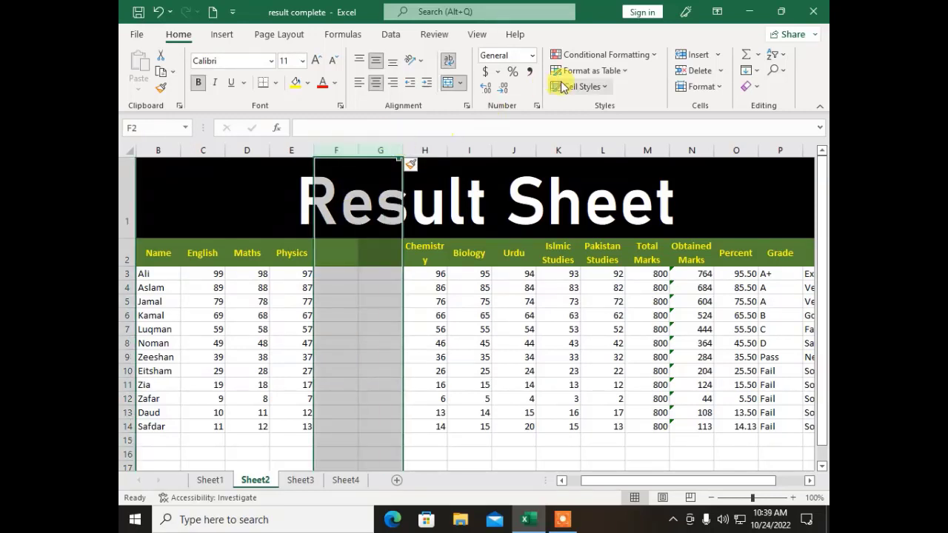
left_click(721, 71)
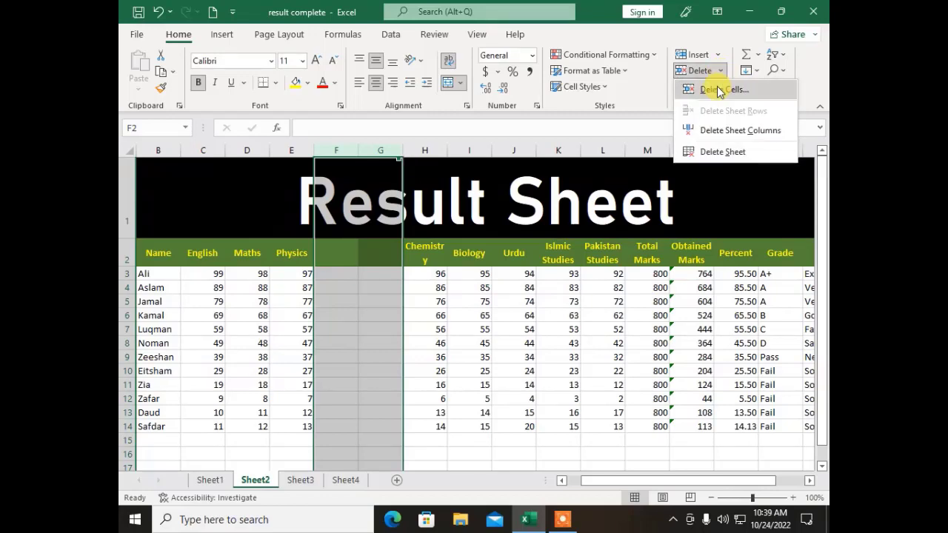
left_click(713, 137)
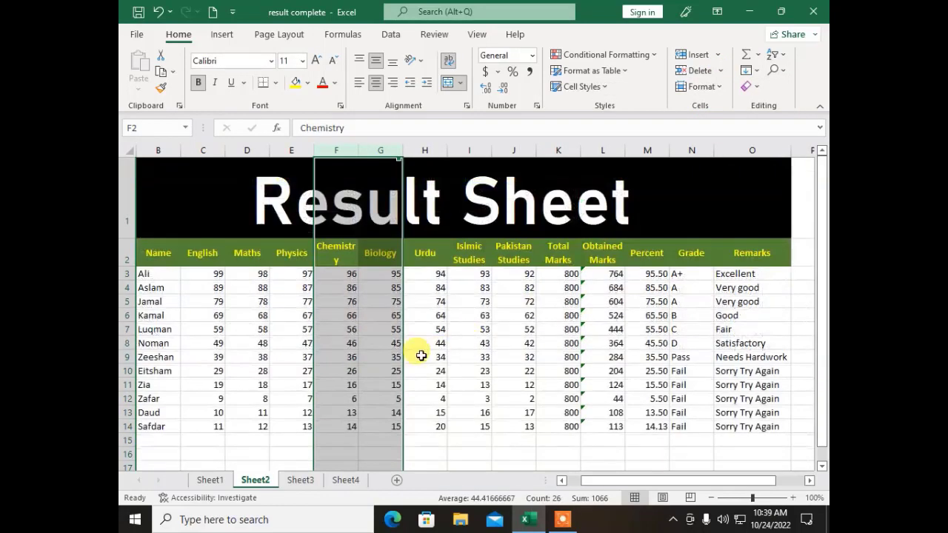
left_click(417, 356)
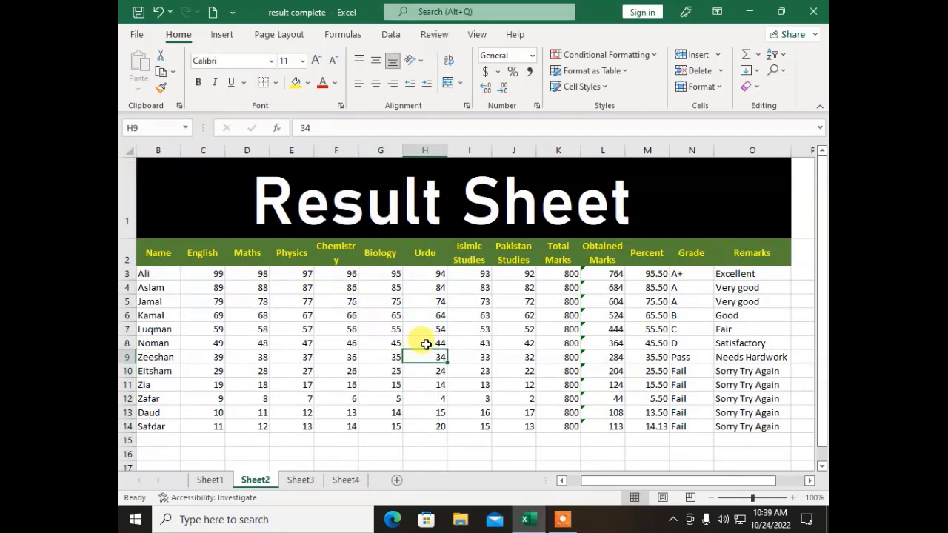
left_click(695, 146)
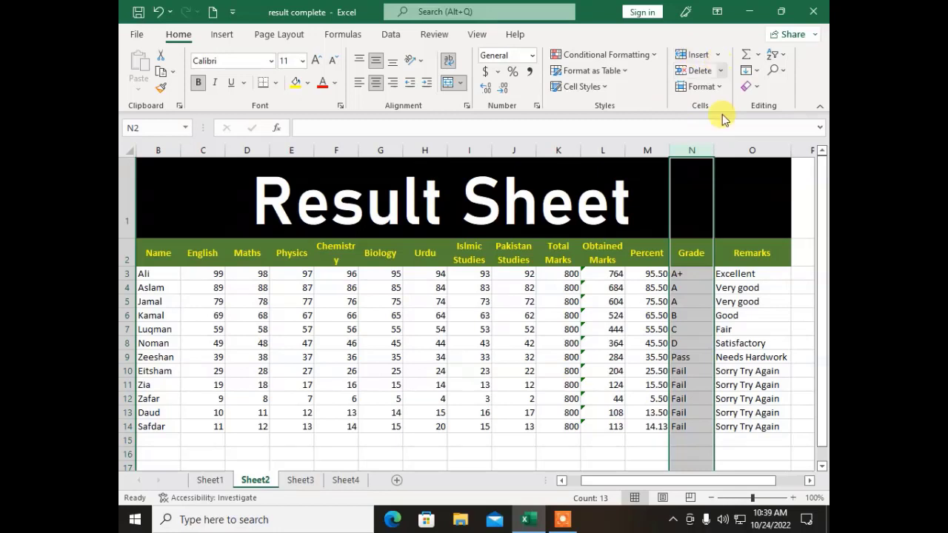
left_click(718, 57)
left_click(678, 111)
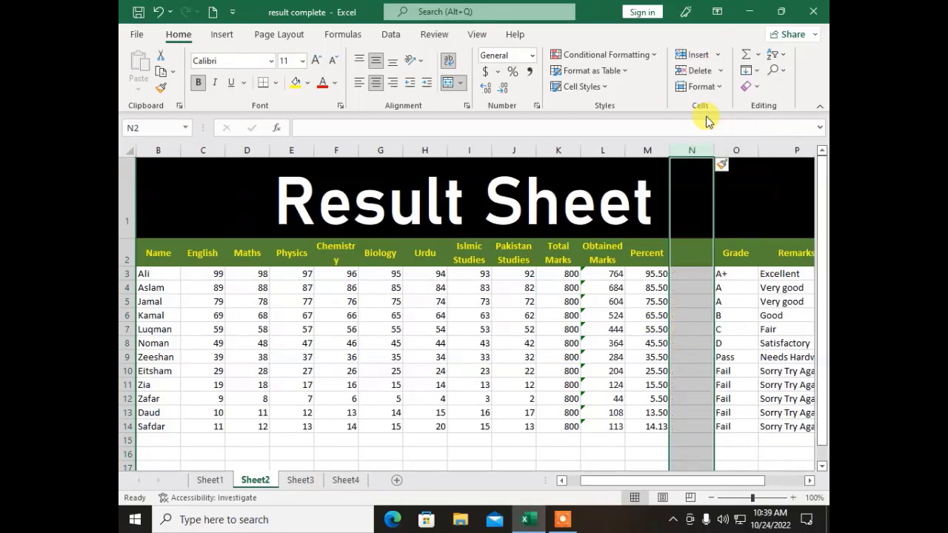
left_click(676, 275)
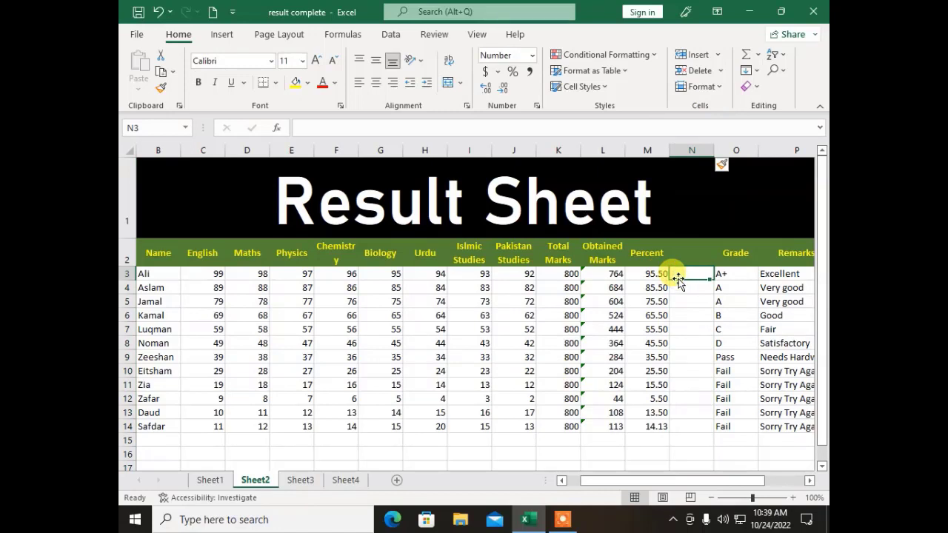
left_click(694, 150)
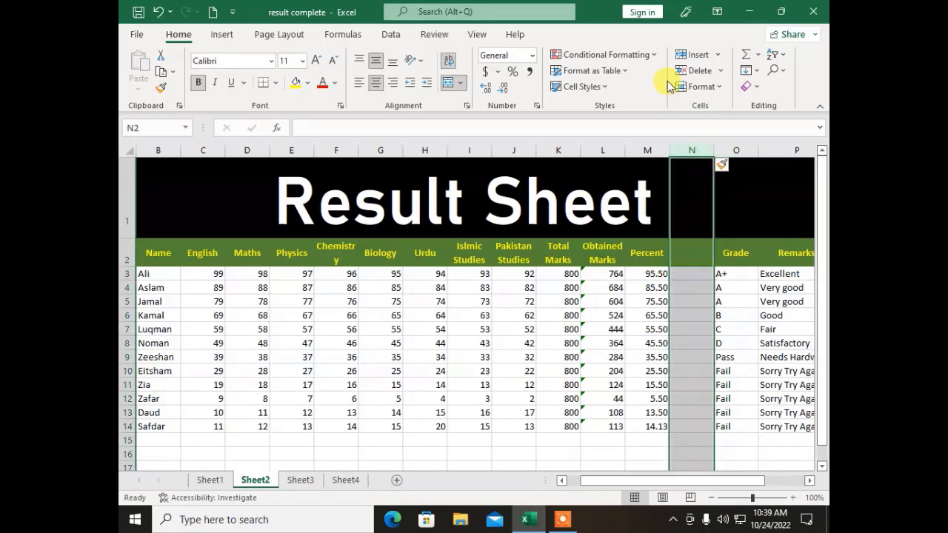
left_click(719, 71)
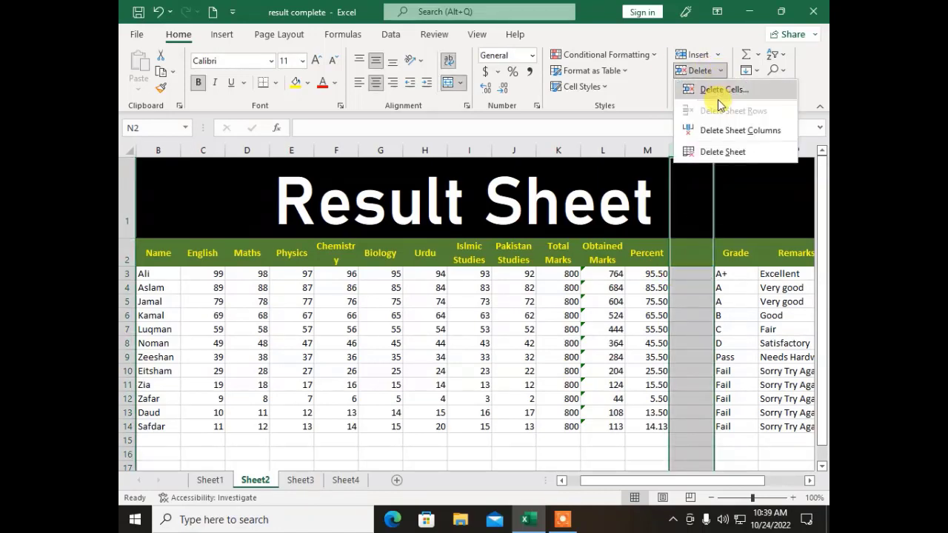
left_click(711, 130)
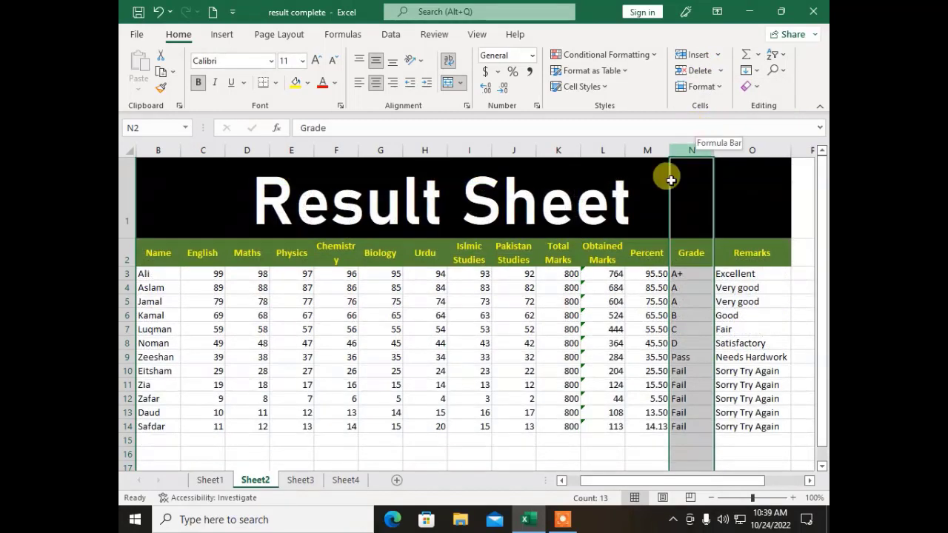
left_click(241, 453)
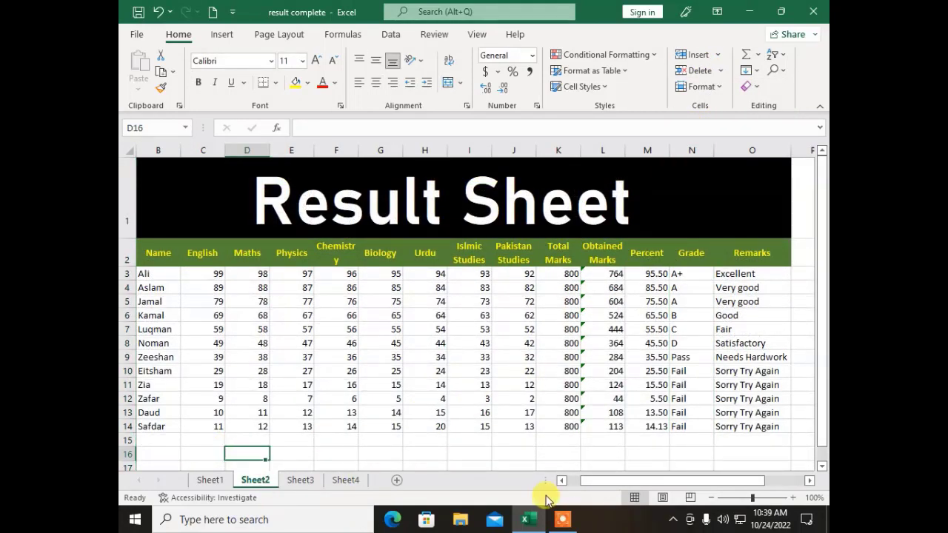
left_click_drag(609, 482, 576, 482)
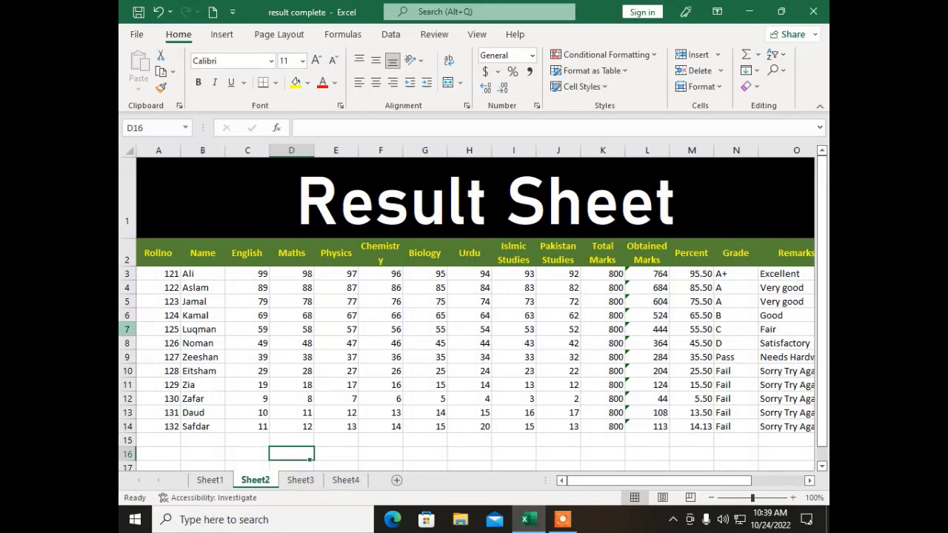
Step: Insert four blank rows 7 to 10 above Luqman's row on Sheet2
left_click_drag(127, 329, 135, 372)
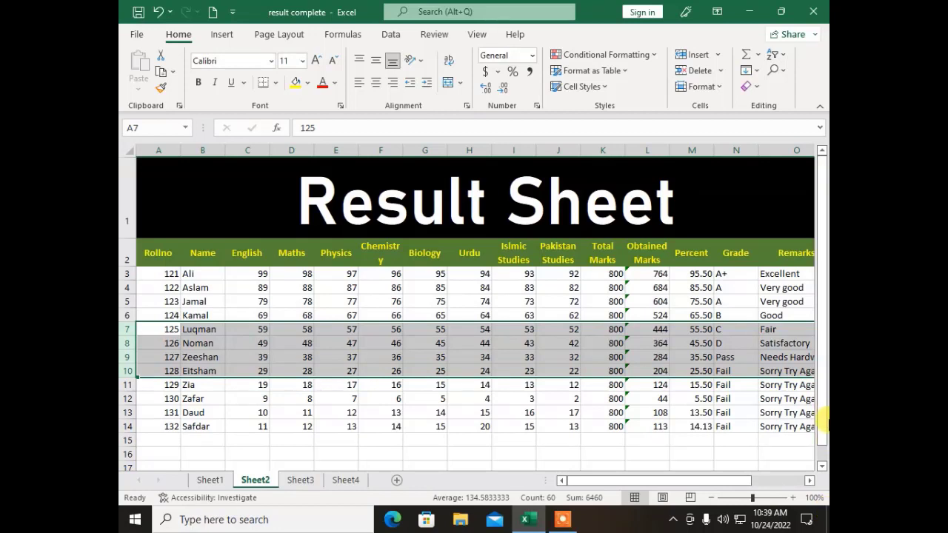
left_click(718, 57)
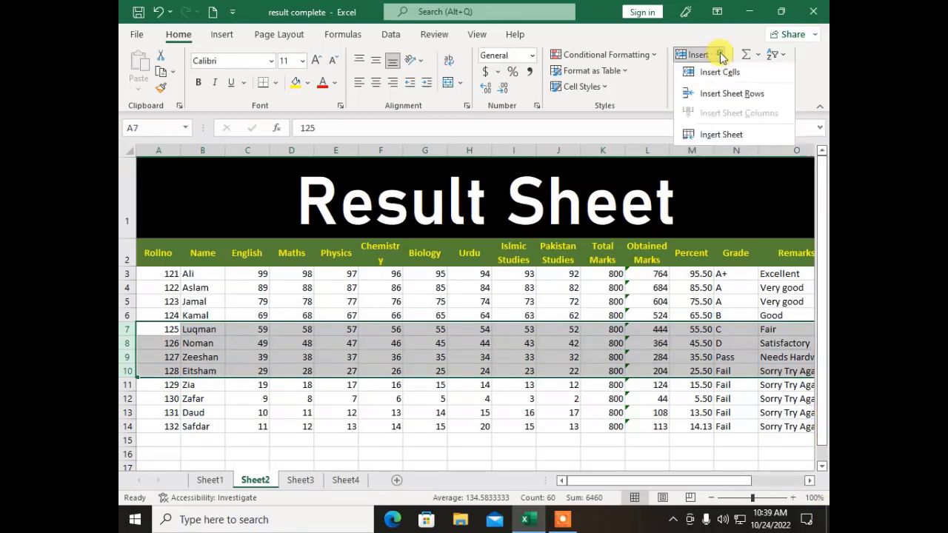
left_click(737, 98)
left_click(273, 371)
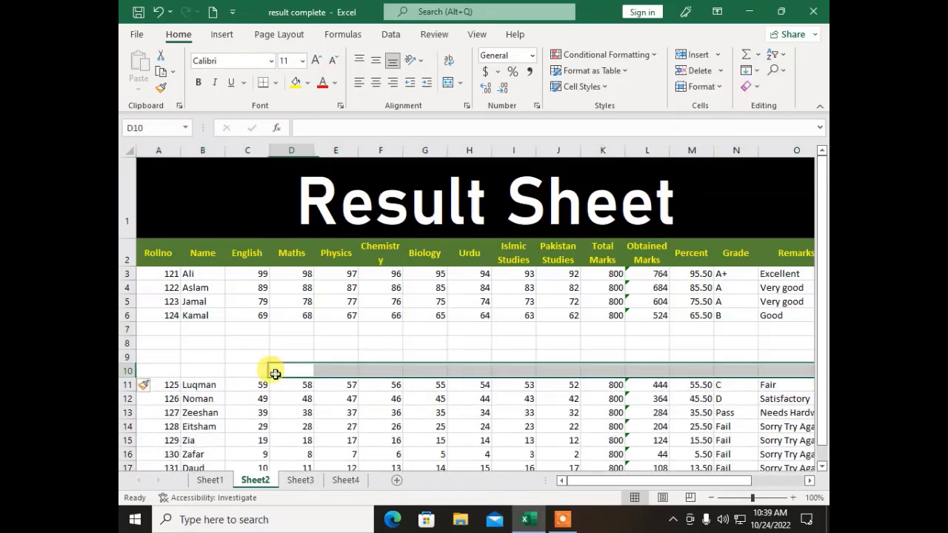
Step: Delete the four blank rows 7 to 10 so students stay contiguous
left_click(148, 327)
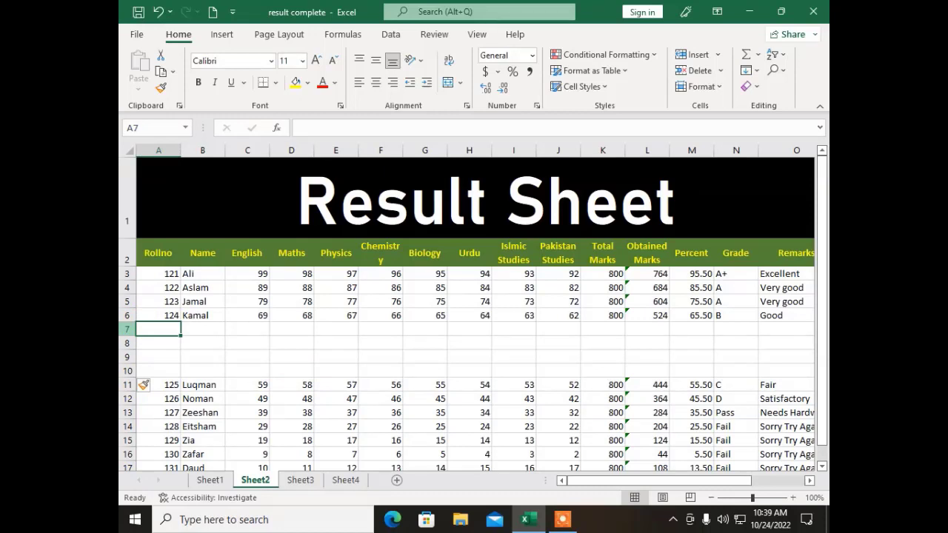
left_click_drag(130, 329, 129, 371)
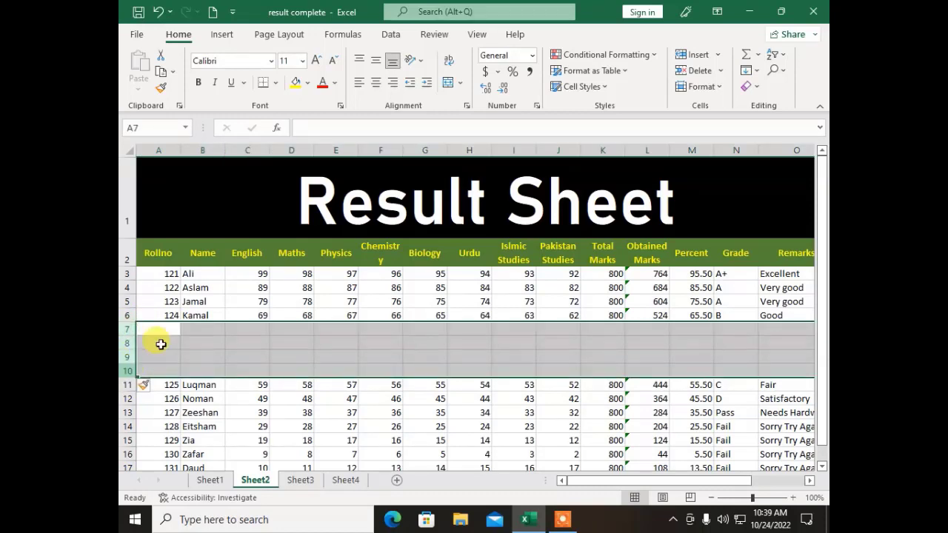
left_click(721, 73)
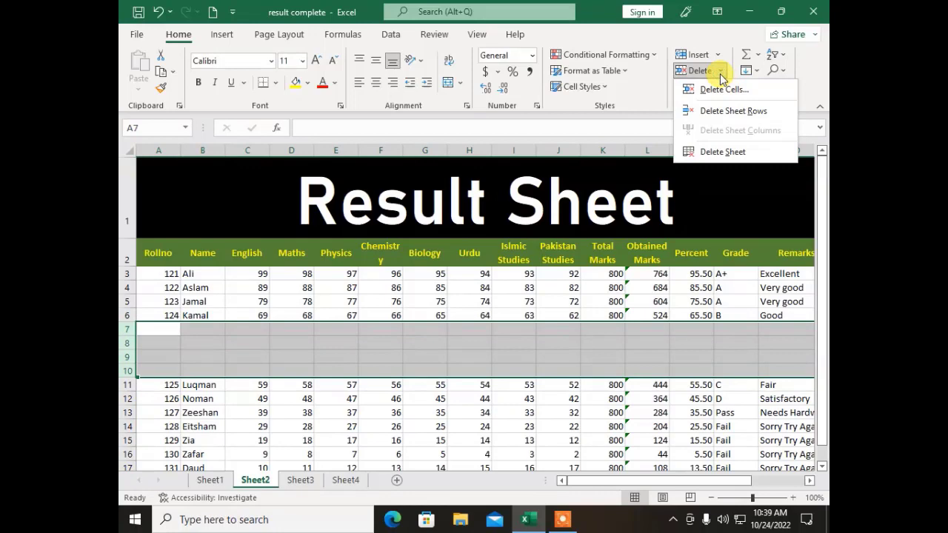
left_click(716, 118)
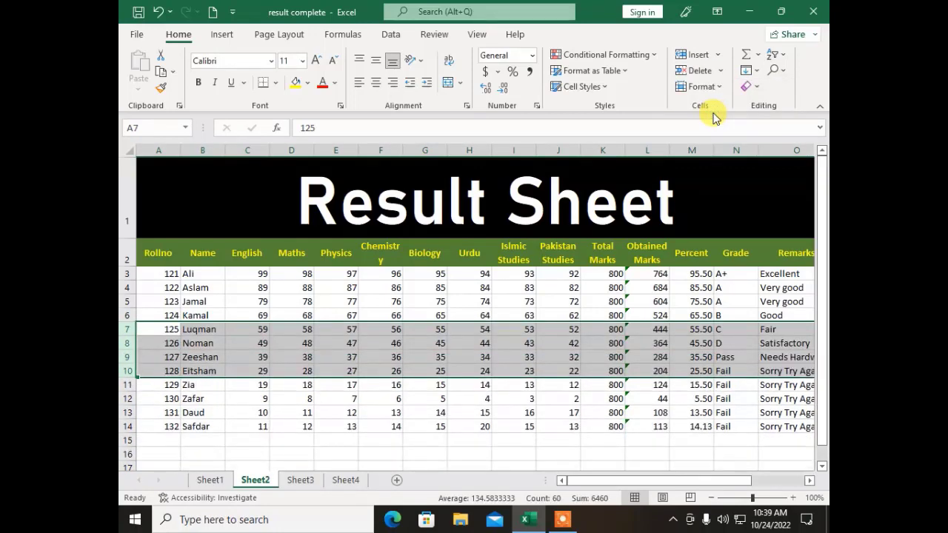
left_click(428, 330)
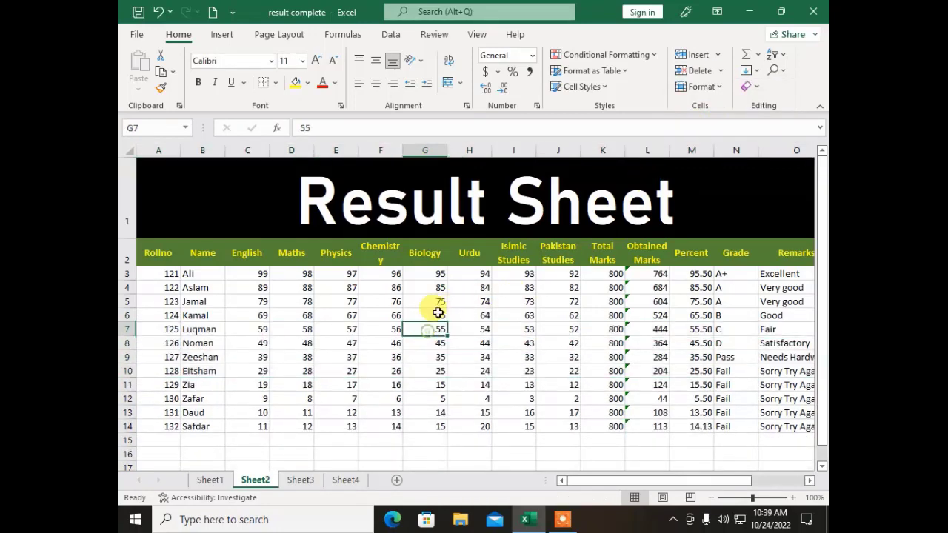
Step: Browse the Sheet1 to Sheet4 tabs, ending on Sheet4's coloured data
left_click(340, 480)
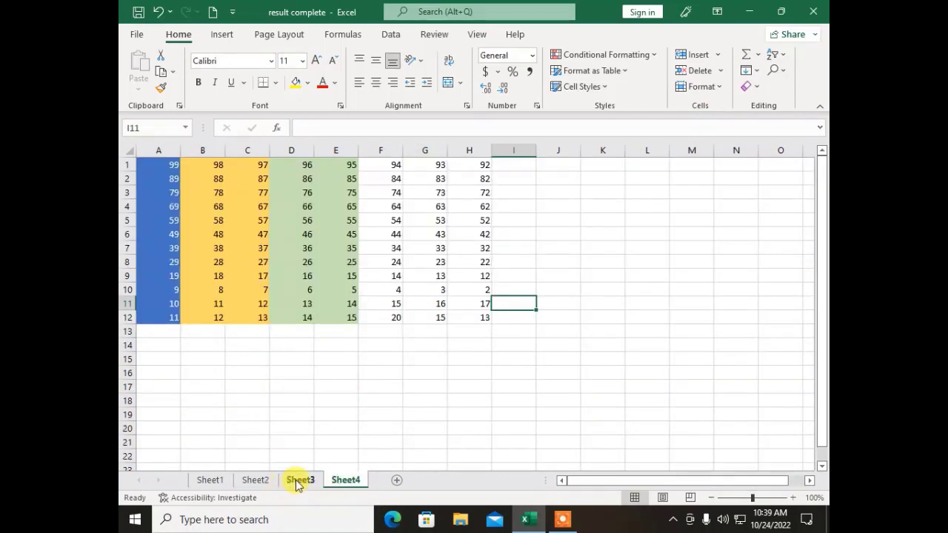
left_click(301, 480)
left_click(253, 480)
left_click(211, 480)
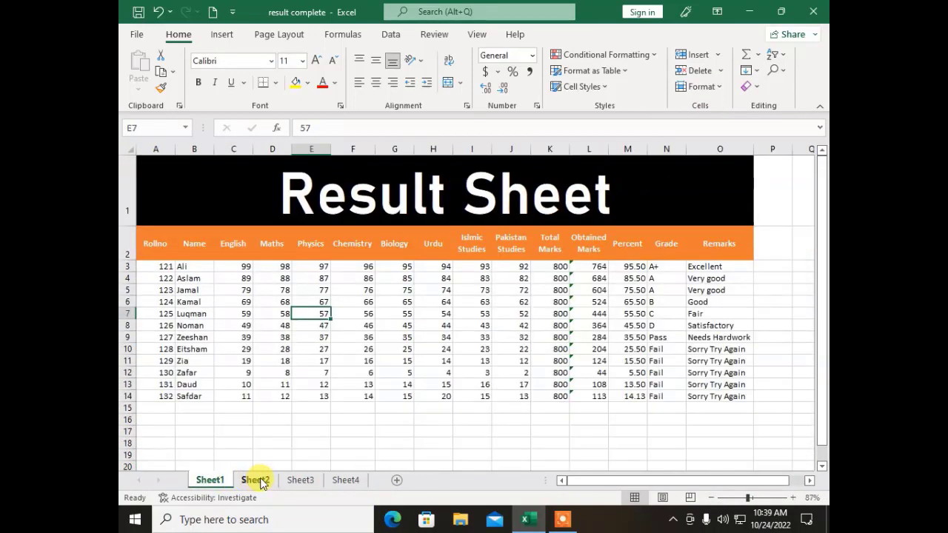
left_click(255, 480)
left_click(302, 480)
left_click(364, 480)
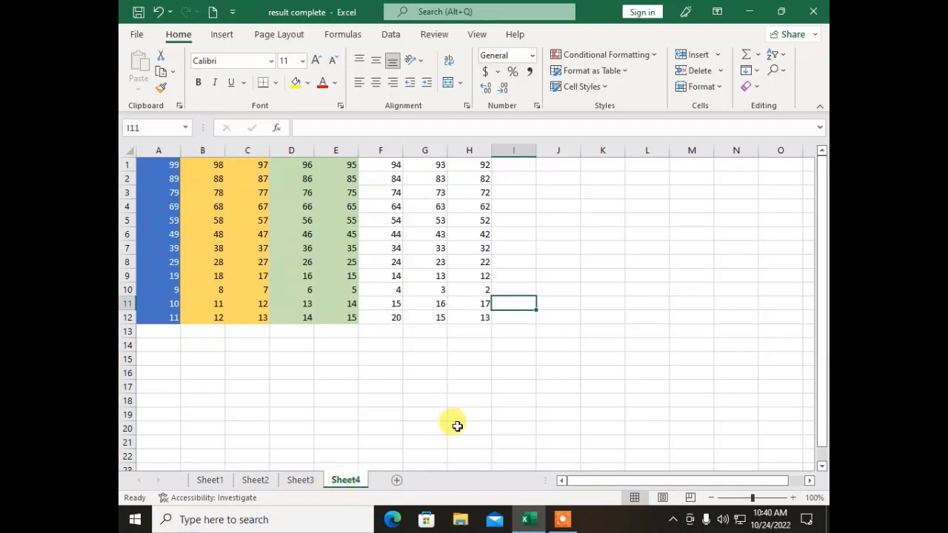
Step: Permanently delete Sheet4, then view Sheet1, Sheet2 and Sheet3
left_click(723, 71)
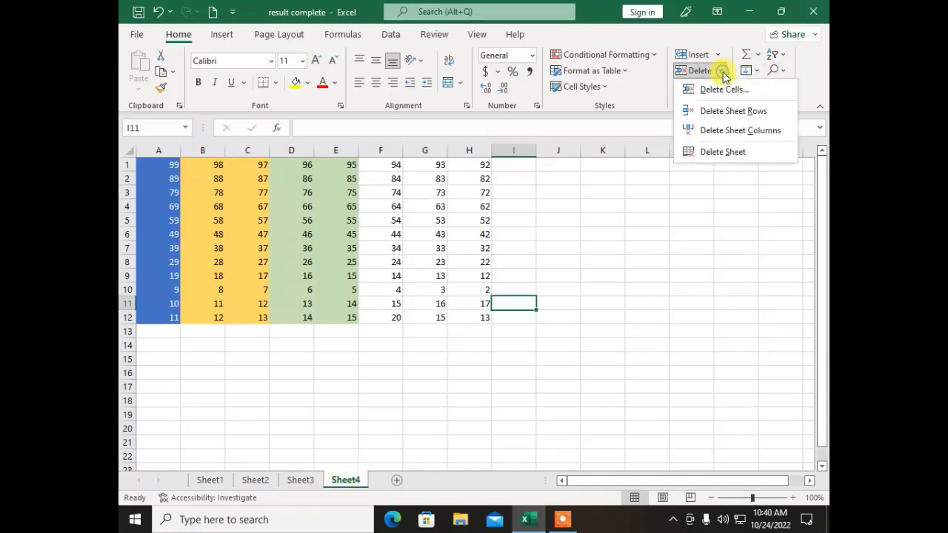
left_click(714, 154)
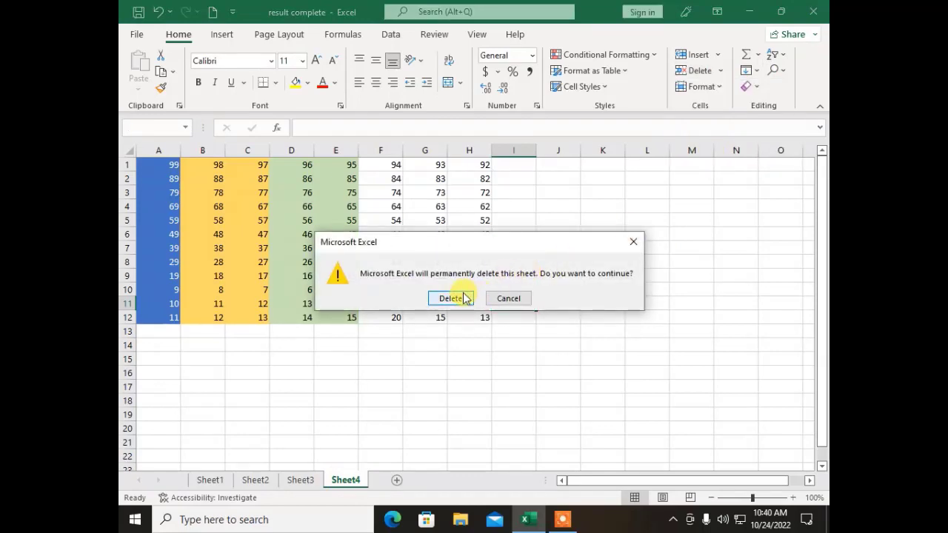
left_click(460, 295)
left_click(210, 480)
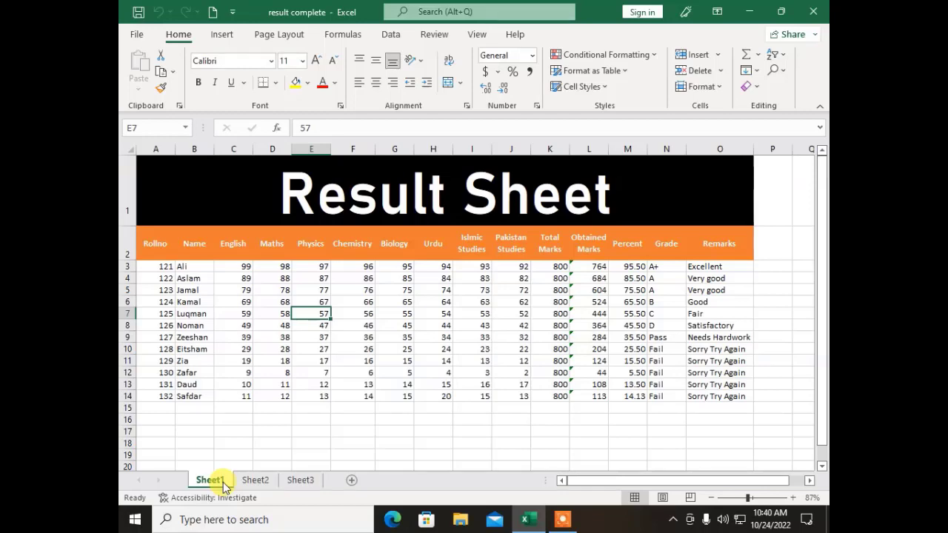
left_click(255, 480)
left_click(300, 480)
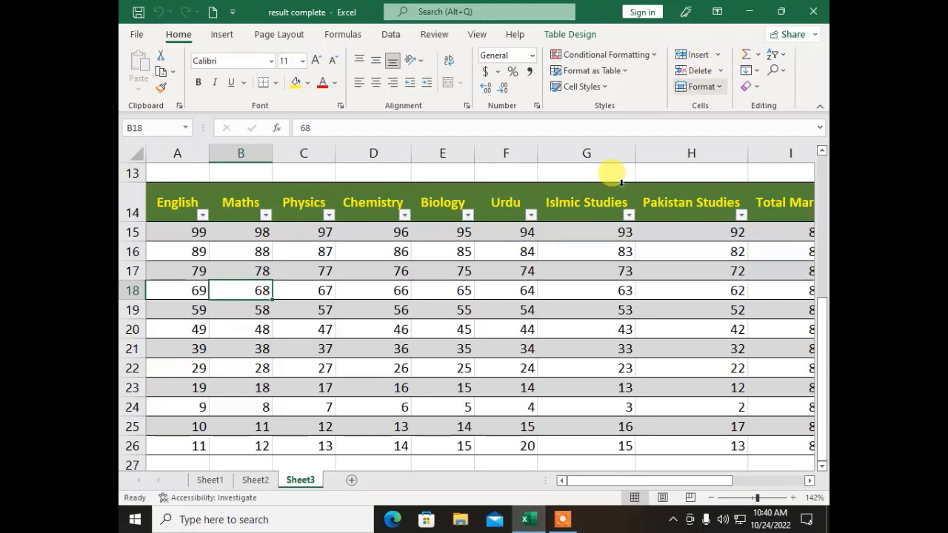
left_click(717, 58)
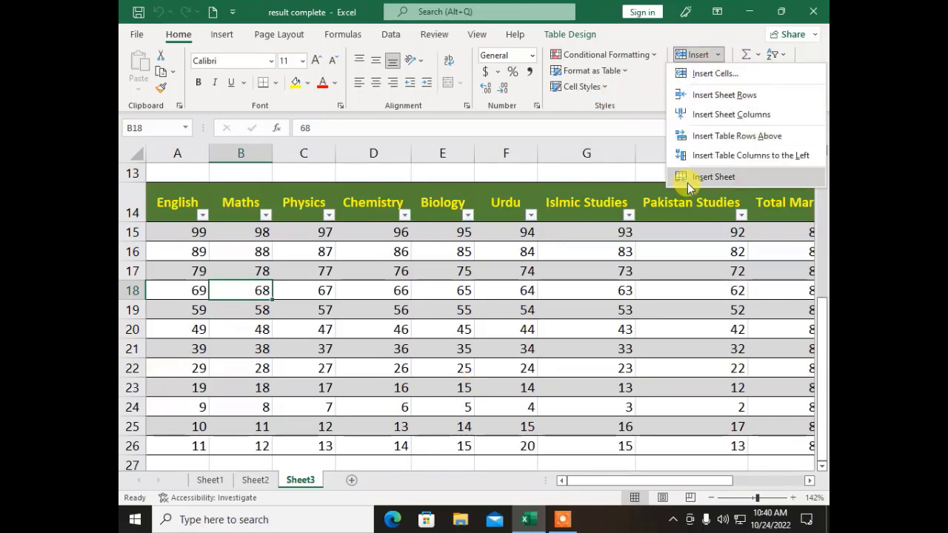
key("Escape")
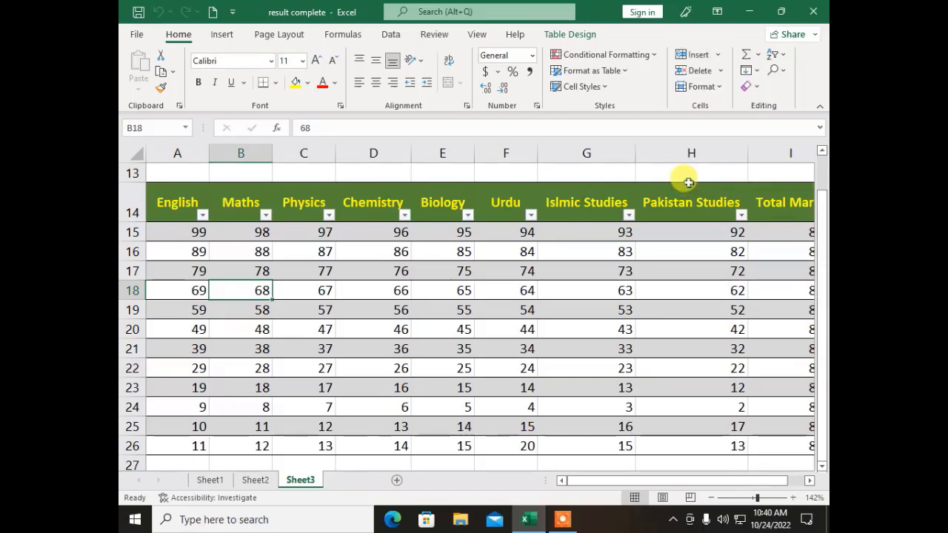
left_click(425, 373)
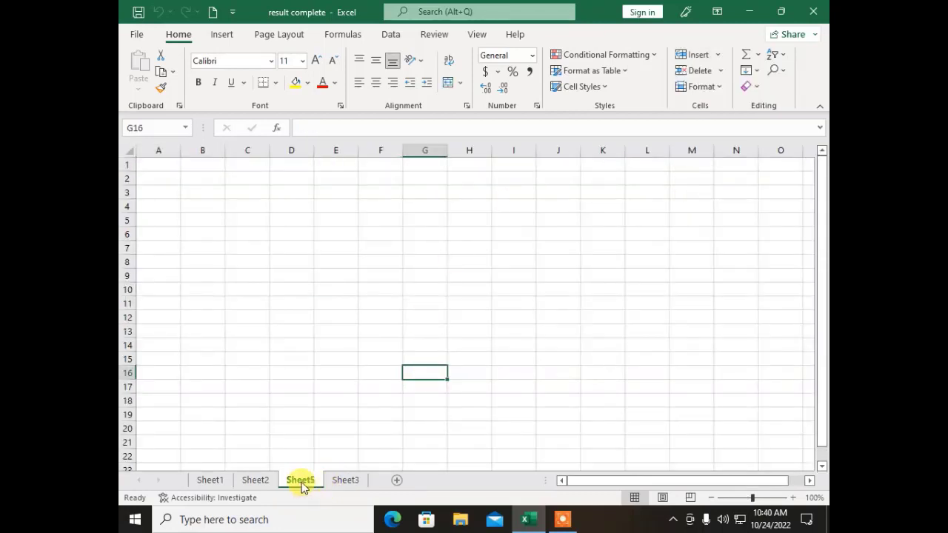
left_click_drag(302, 485, 376, 483)
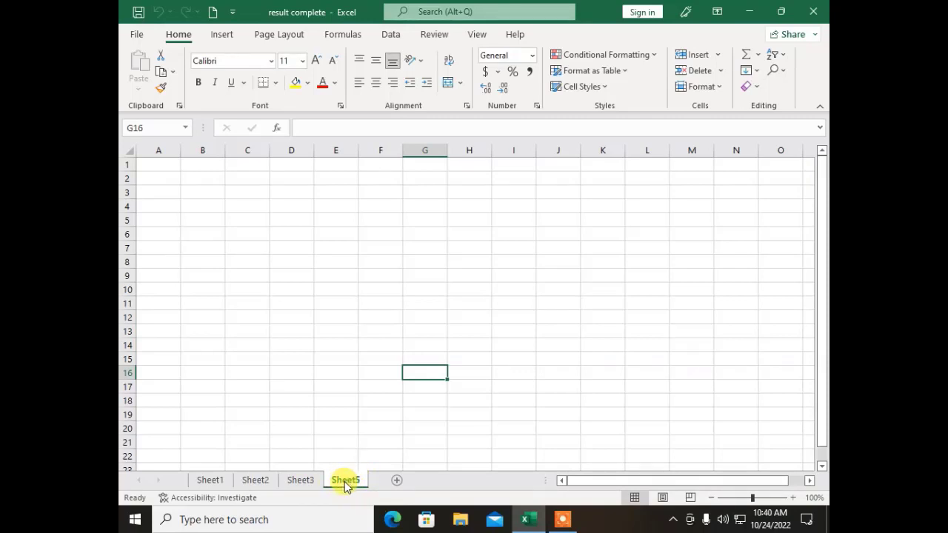
right_click(346, 481)
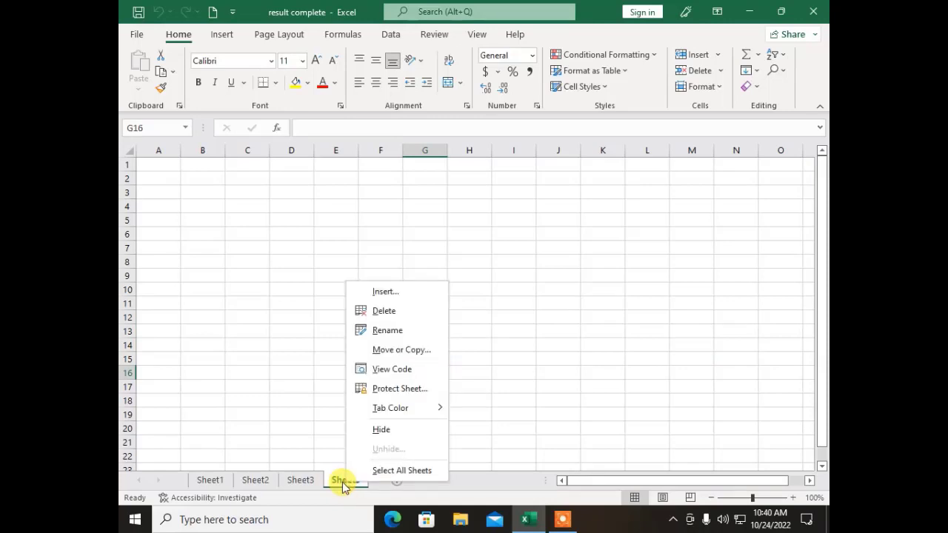
left_click(408, 312)
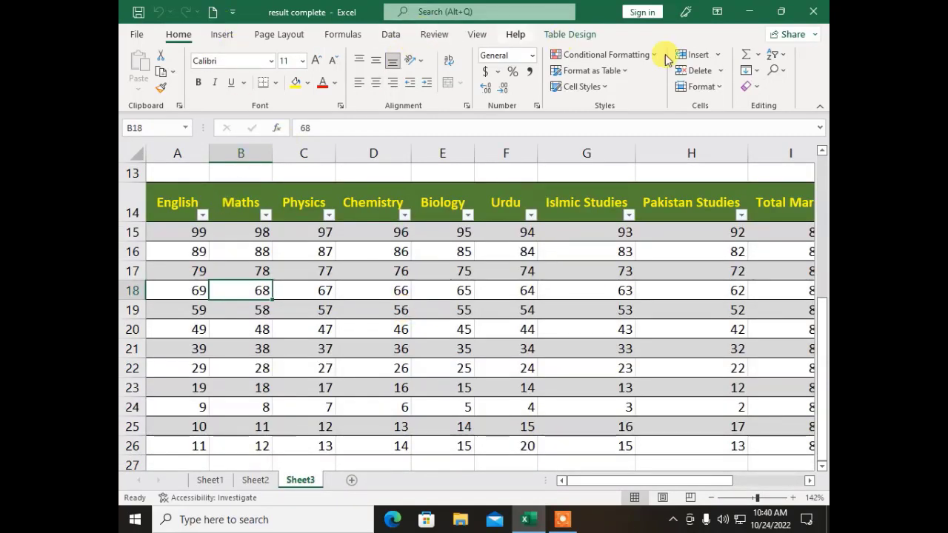
Step: Dismiss the Format options unchanged, zoom out, then move via Sheet1 to Sheet2
left_click(717, 87)
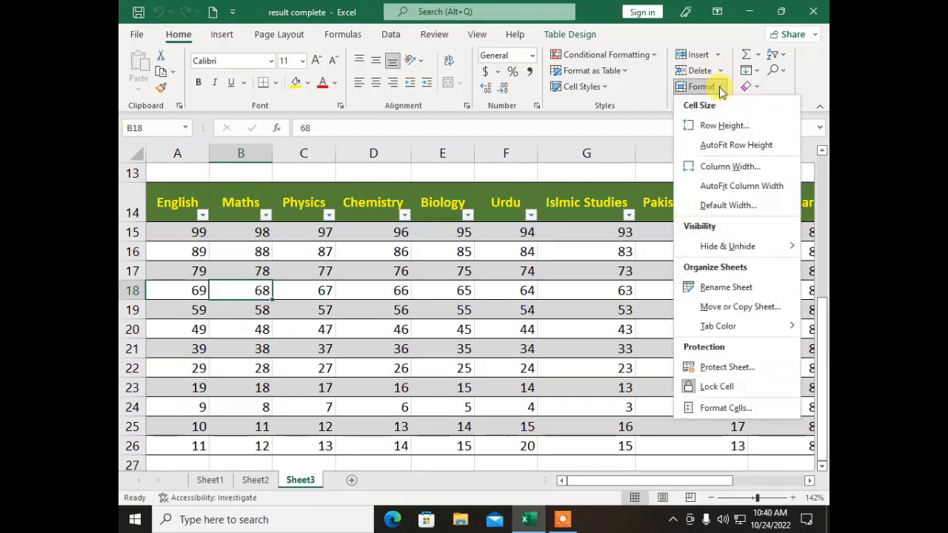
left_click(330, 295)
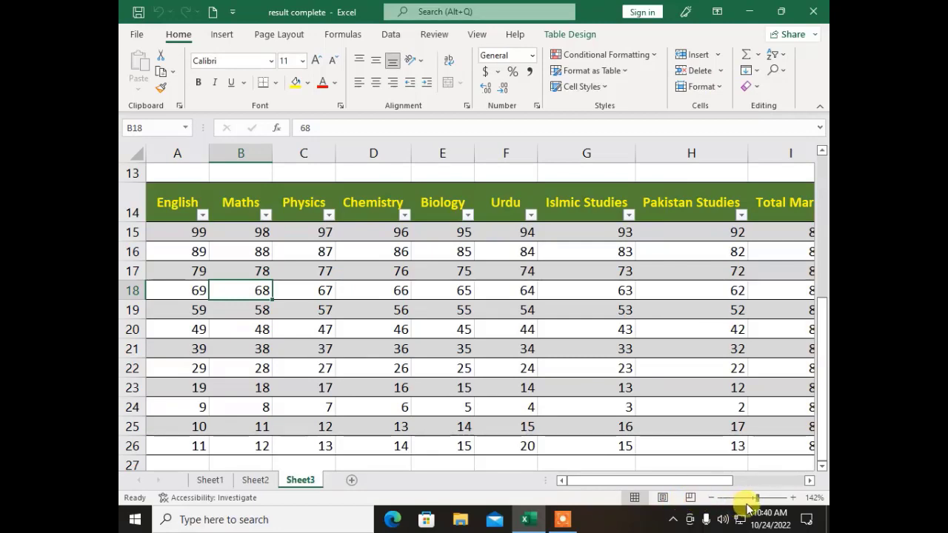
left_click(749, 498)
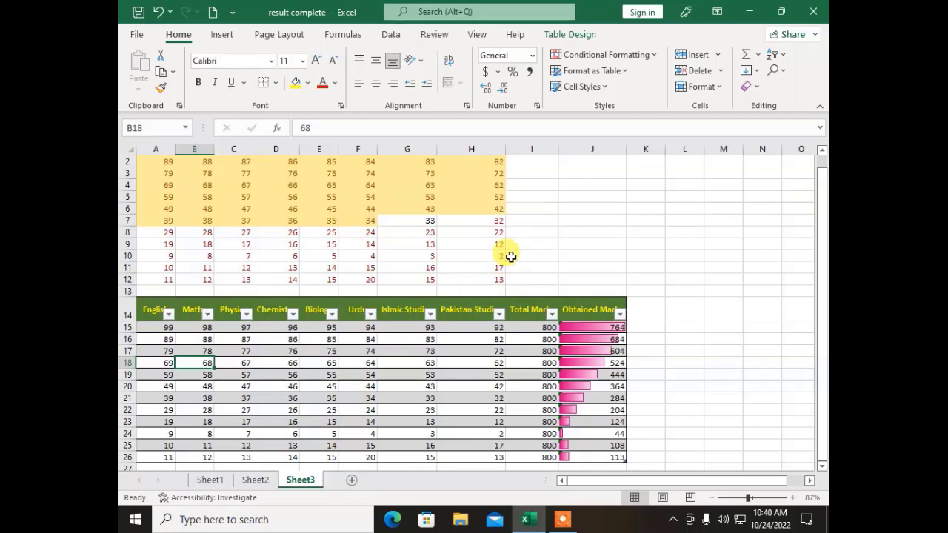
left_click(209, 482)
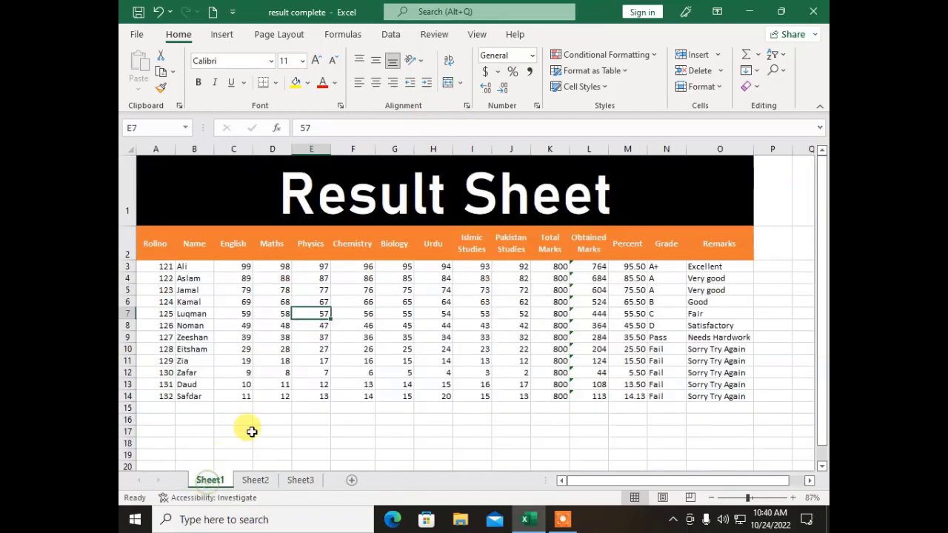
left_click(444, 384)
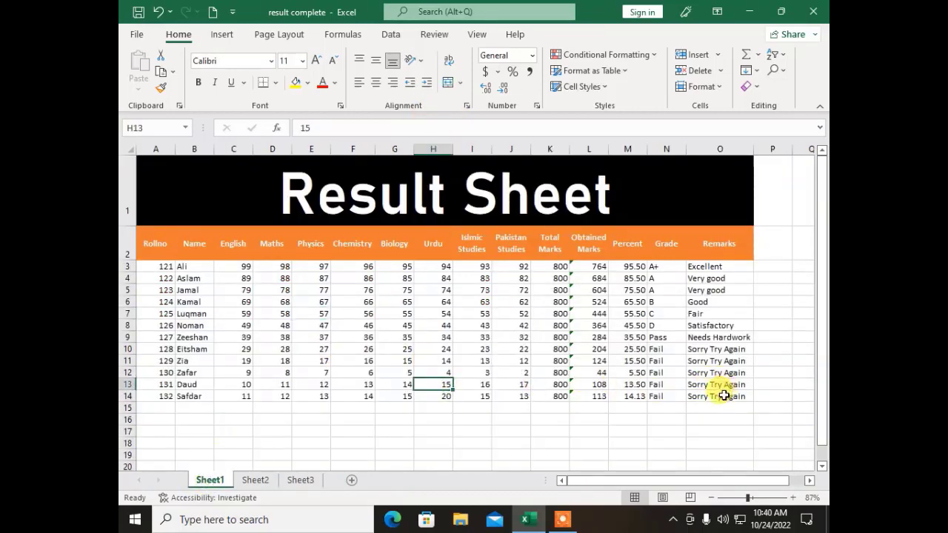
left_click(256, 480)
Step: Set the row height of the student rows 3–14 across columns A:O to 30
left_click(318, 426)
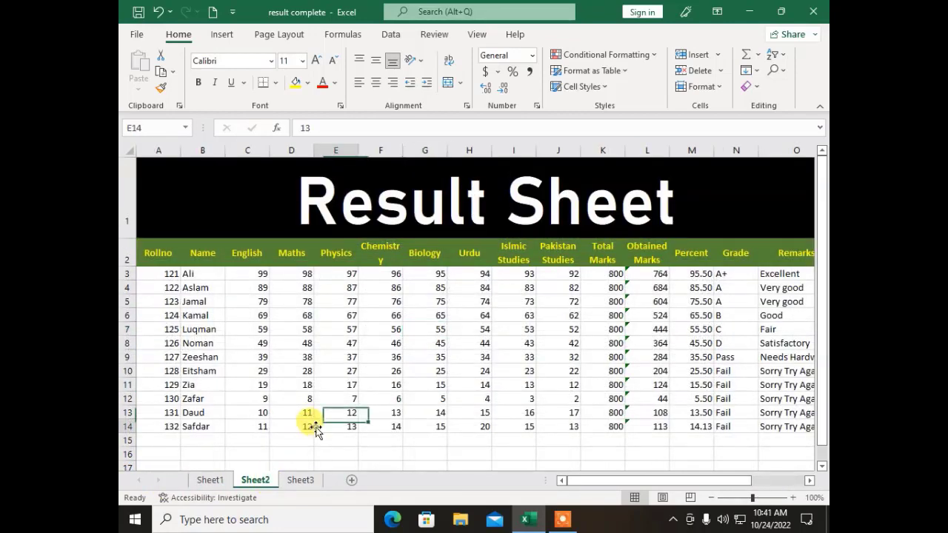
left_click_drag(148, 269, 772, 424)
left_click_drag(637, 482, 540, 482)
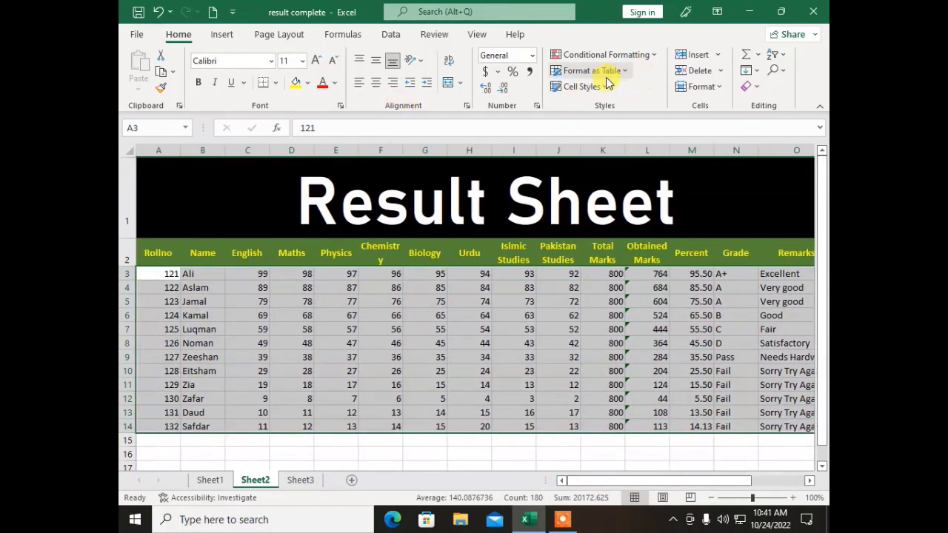
left_click(712, 89)
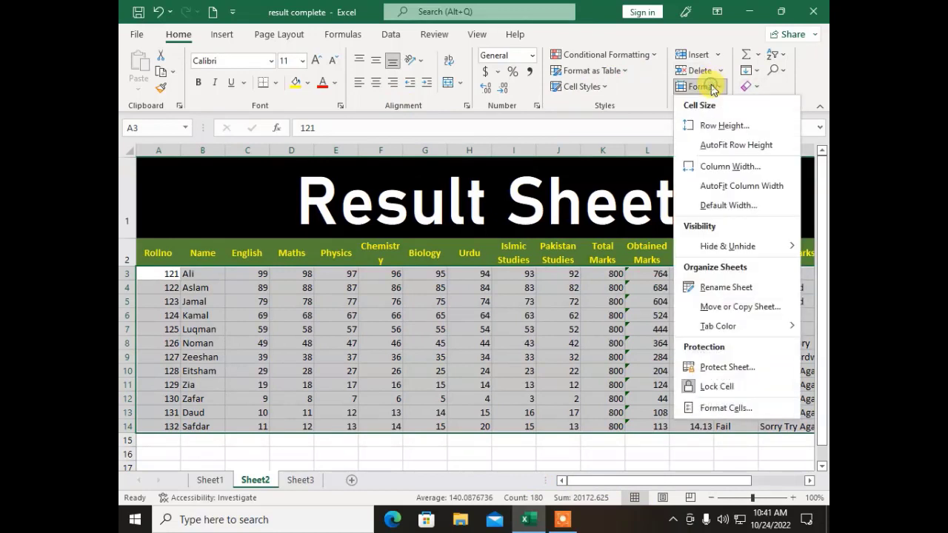
left_click(709, 127)
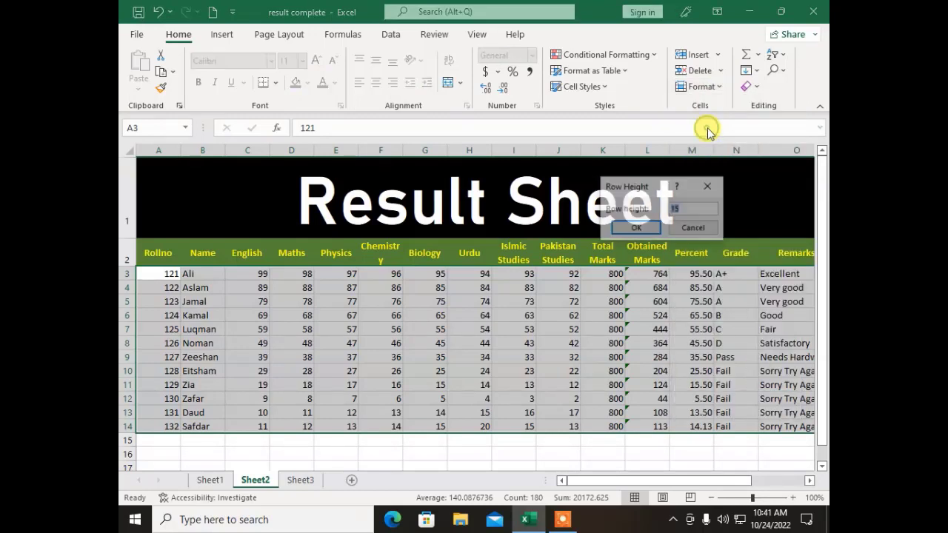
left_click(674, 209)
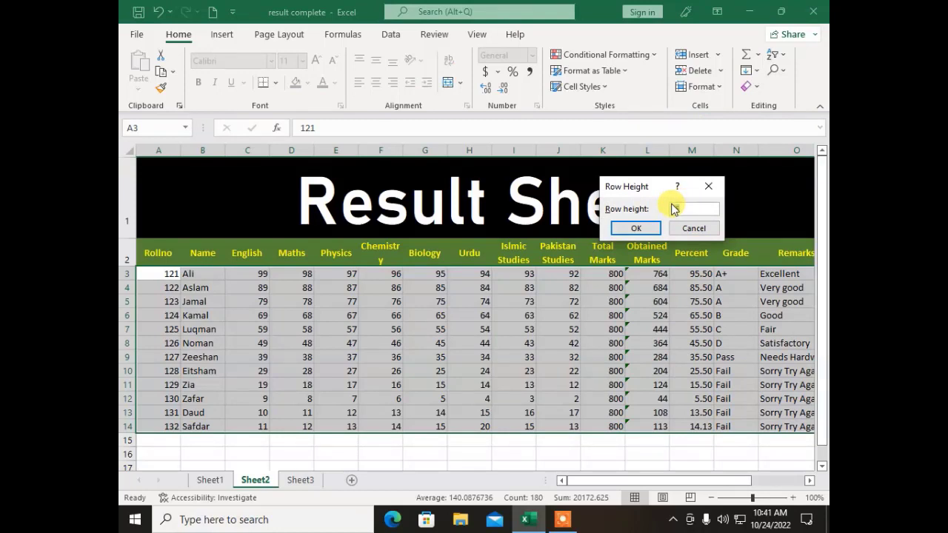
type("30")
key("Return")
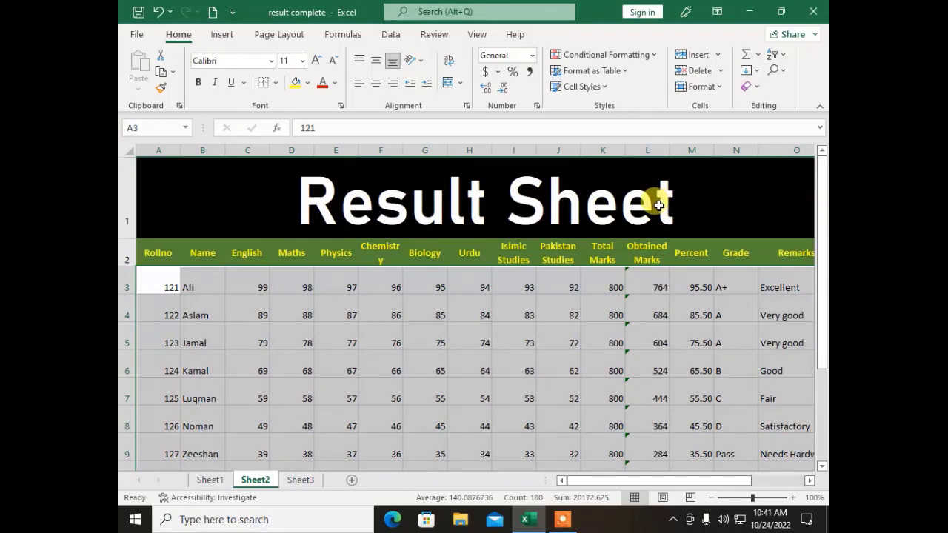
Step: AutoFit the height of Sheet2's rows 3–14, then deselect them
left_click(717, 55)
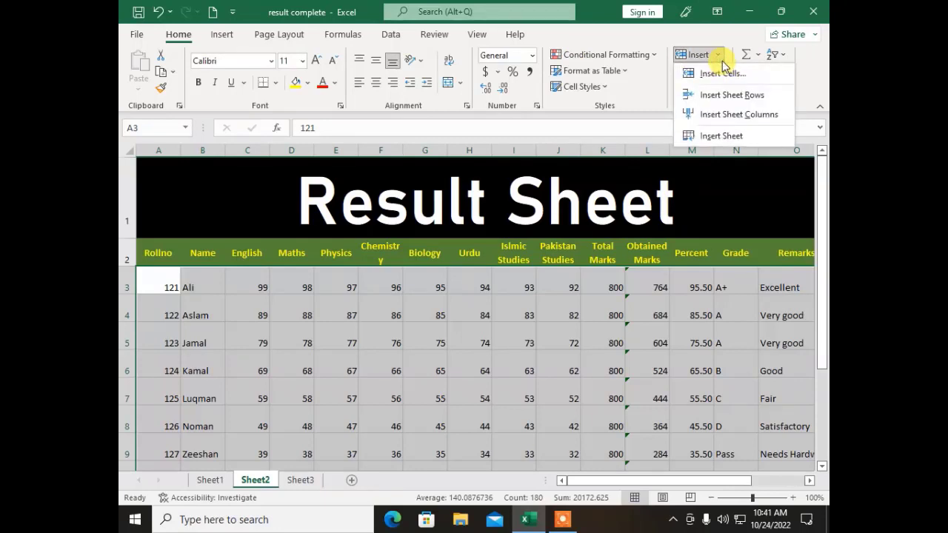
left_click(716, 56)
left_click(718, 87)
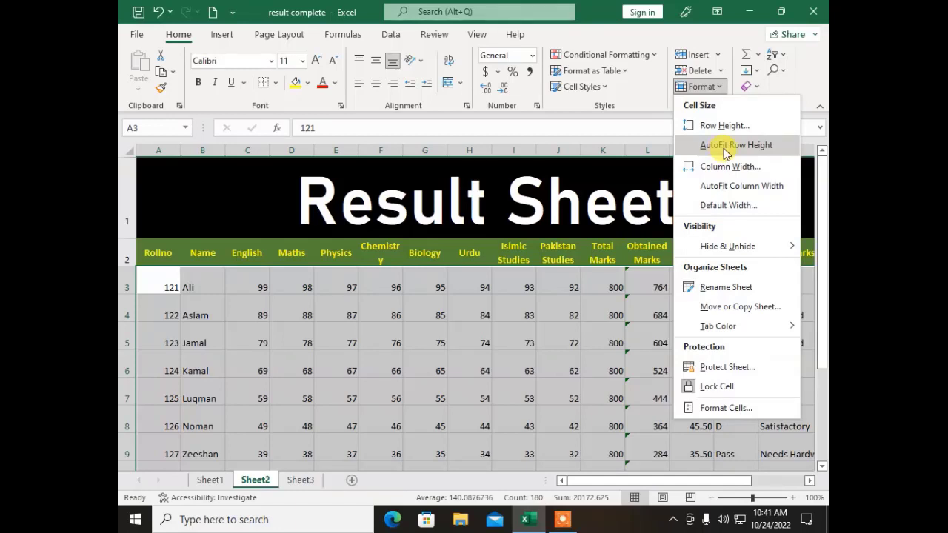
left_click(726, 146)
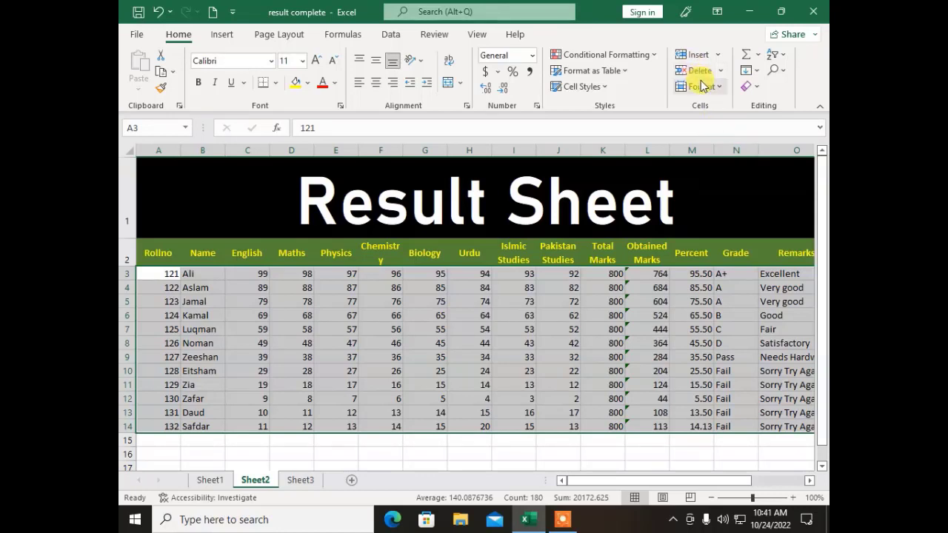
left_click(331, 299)
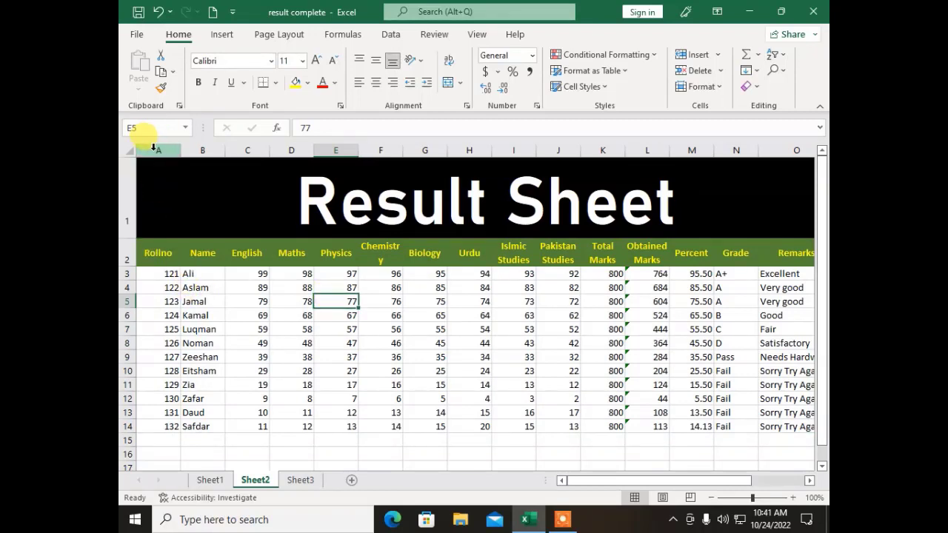
Step: Set the Name column B on Sheet2 to a column width of 25
left_click(155, 150)
left_click(199, 150)
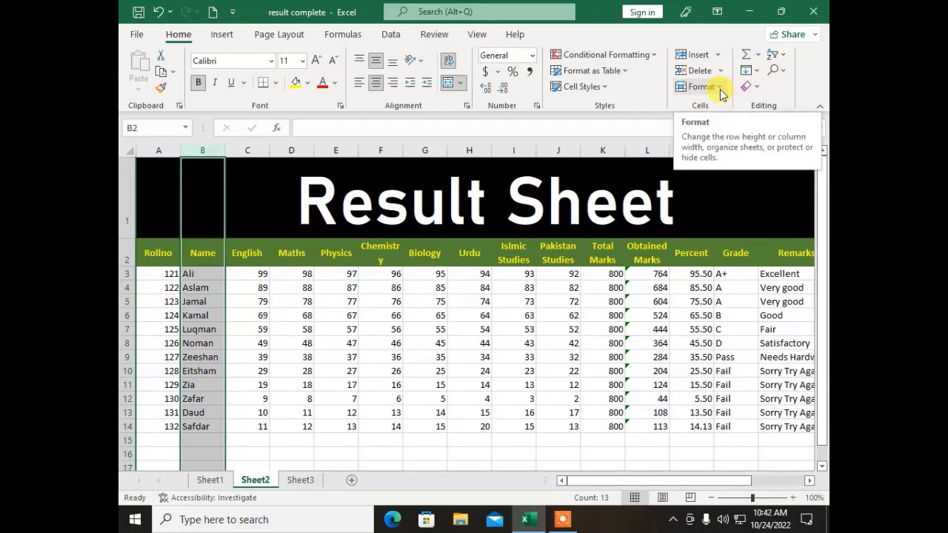
left_click(717, 86)
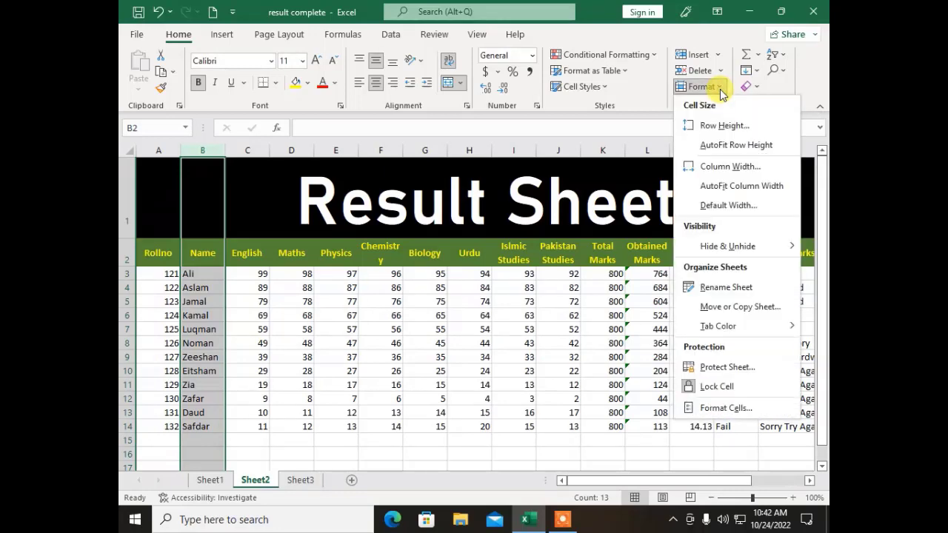
left_click(713, 169)
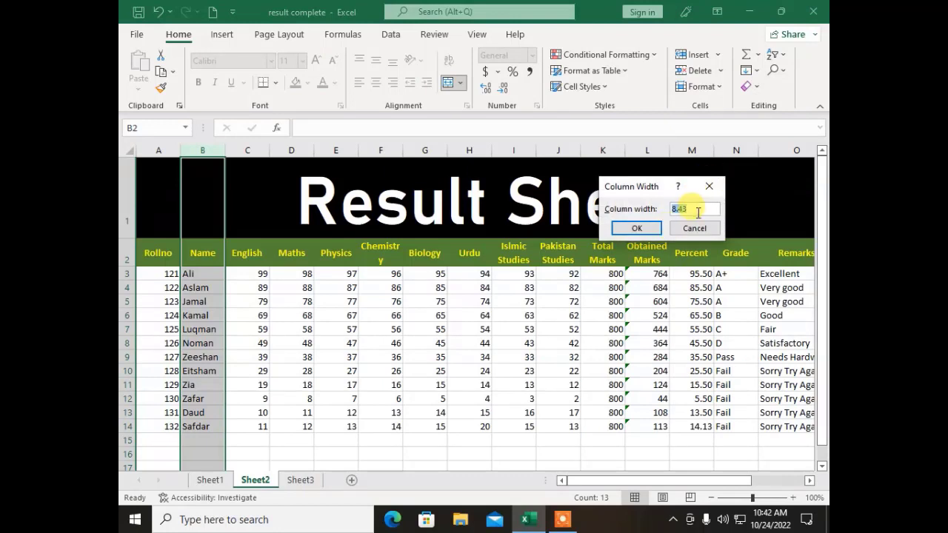
left_click_drag(697, 211, 675, 224)
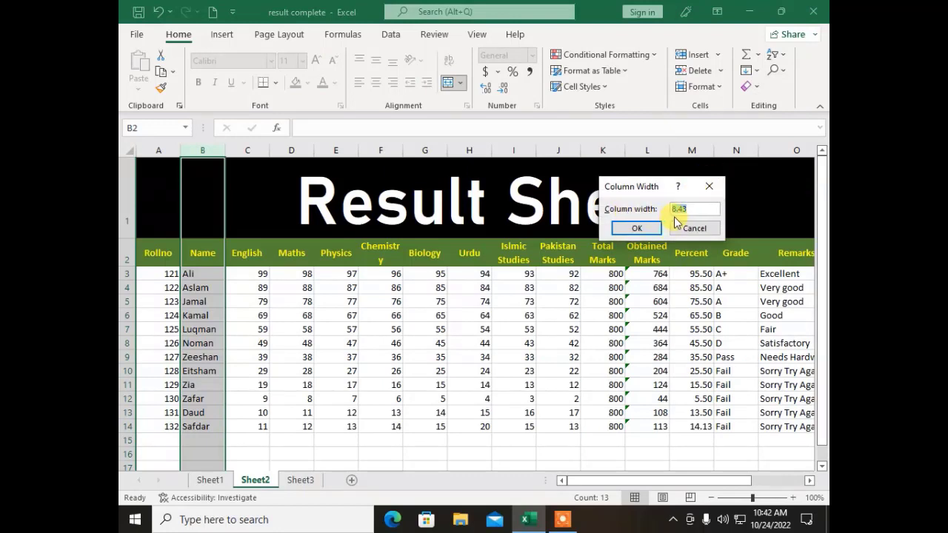
type("25")
left_click(635, 226)
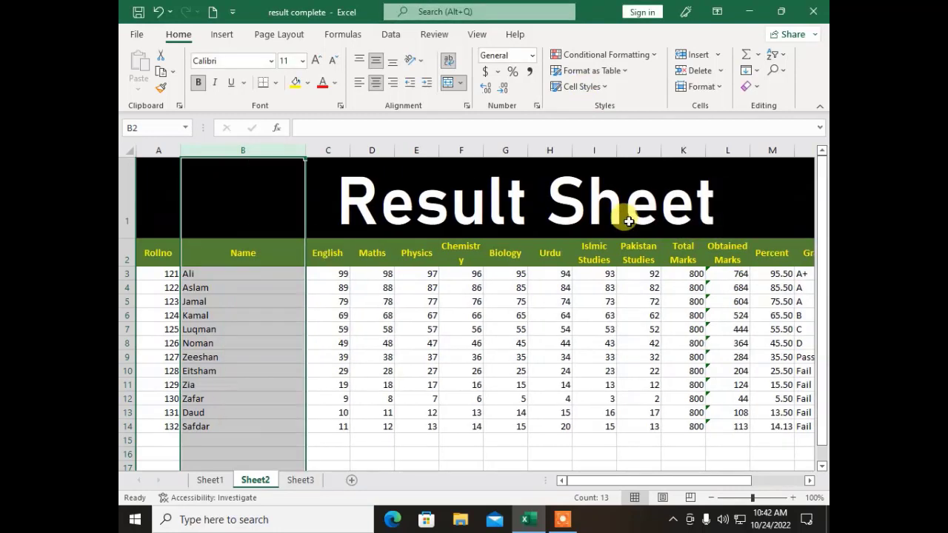
left_click(255, 328)
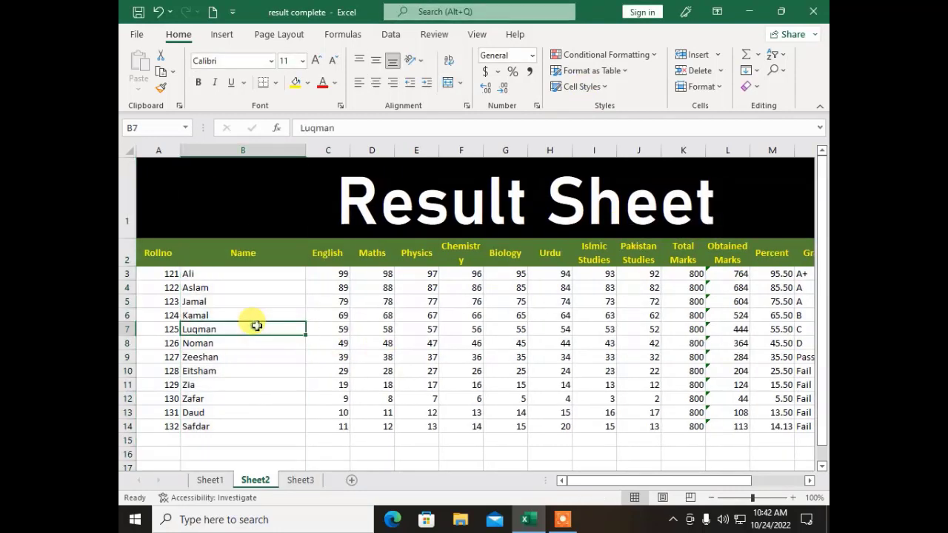
Step: AutoFit the Name column B to the width of the student names
left_click(250, 286)
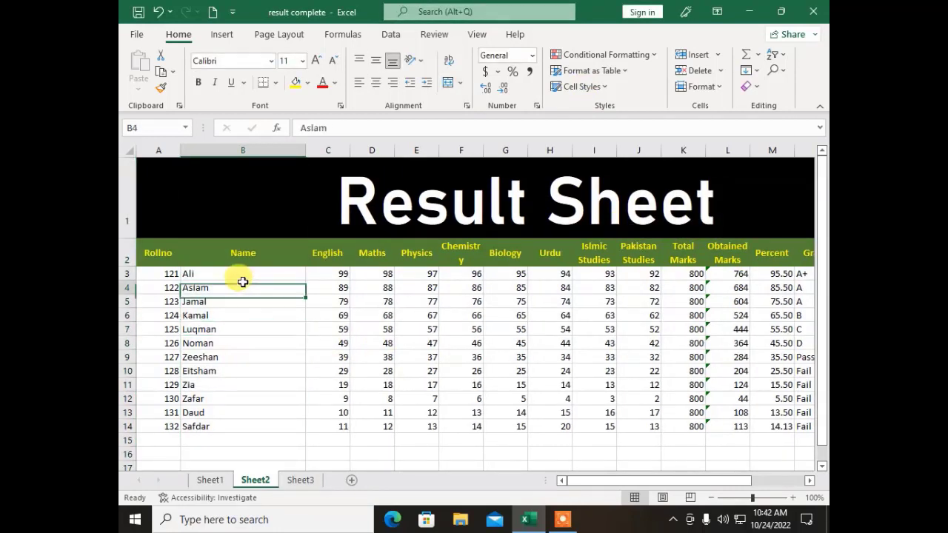
left_click(243, 151)
left_click(704, 86)
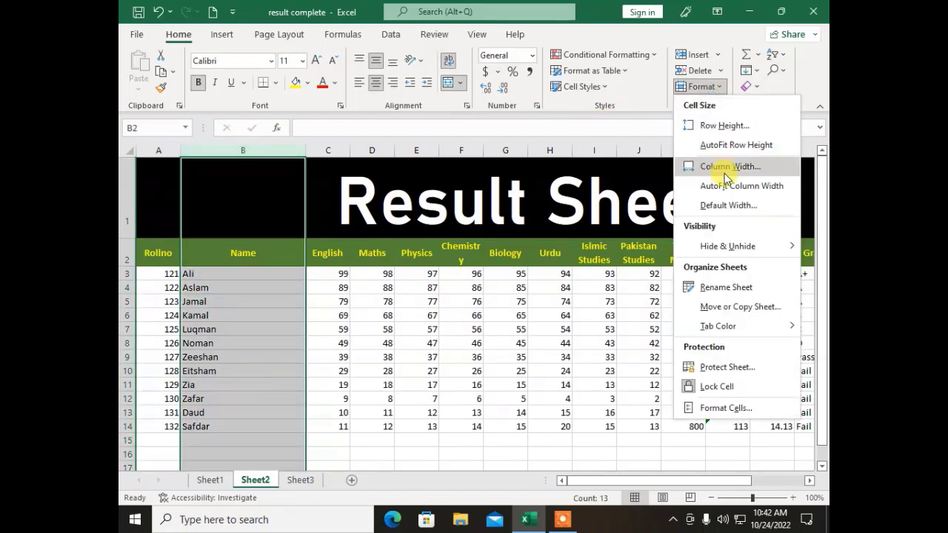
left_click(726, 193)
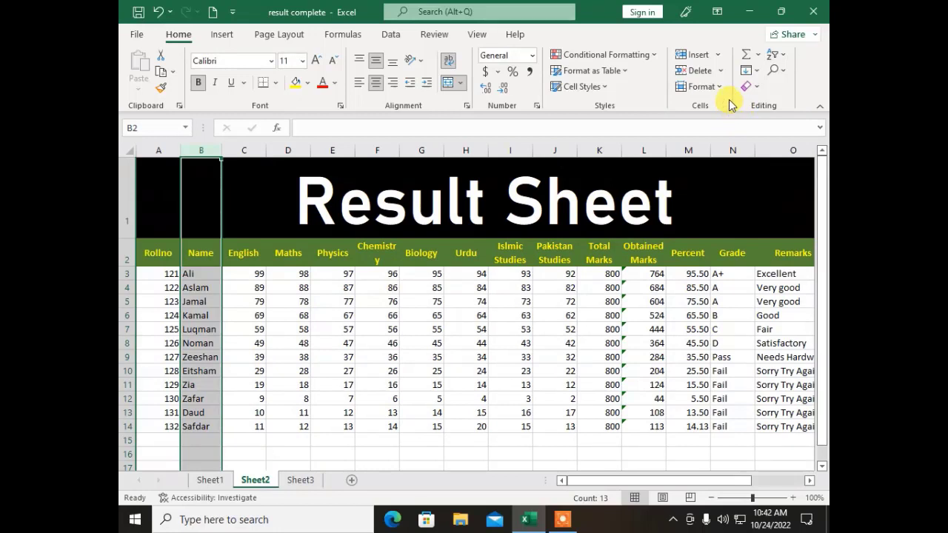
Step: Keep the default column width at 8.43, then dismiss the Format options
left_click(707, 87)
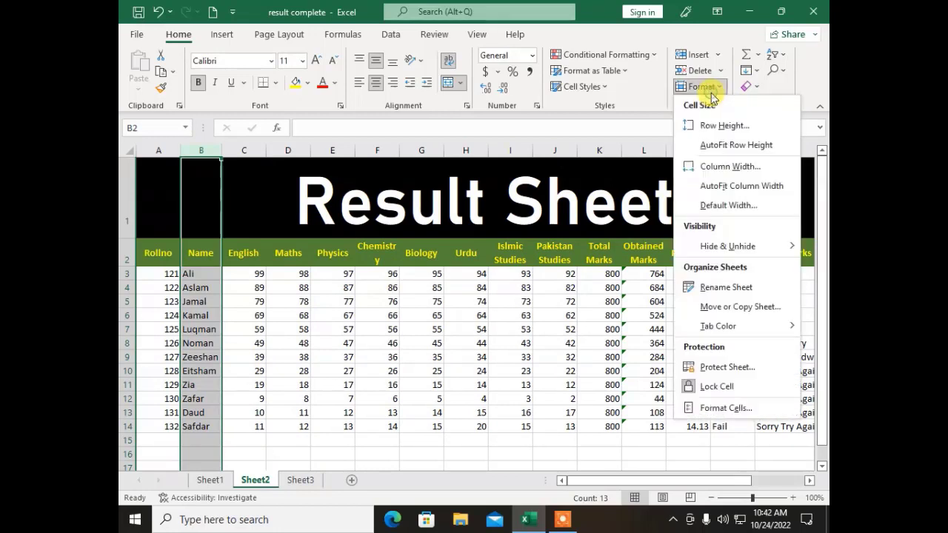
left_click(696, 207)
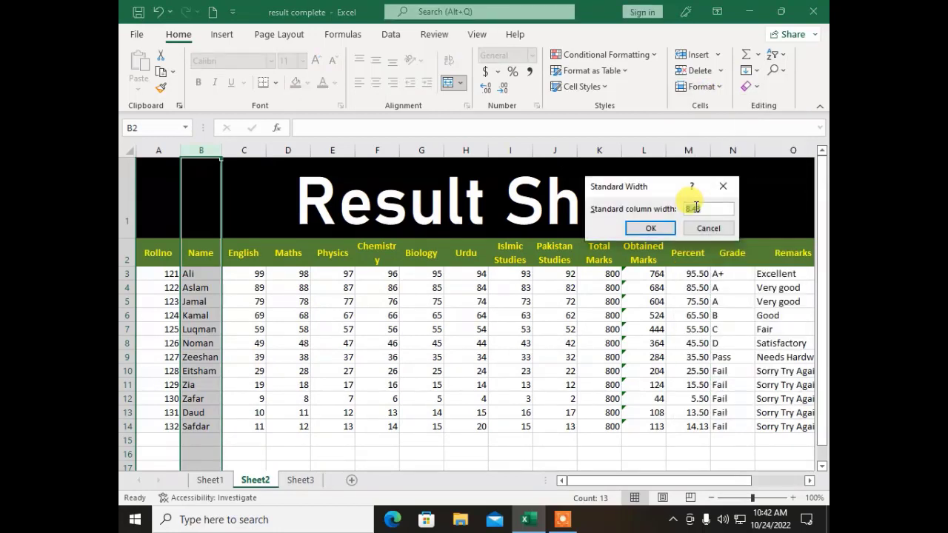
left_click(631, 226)
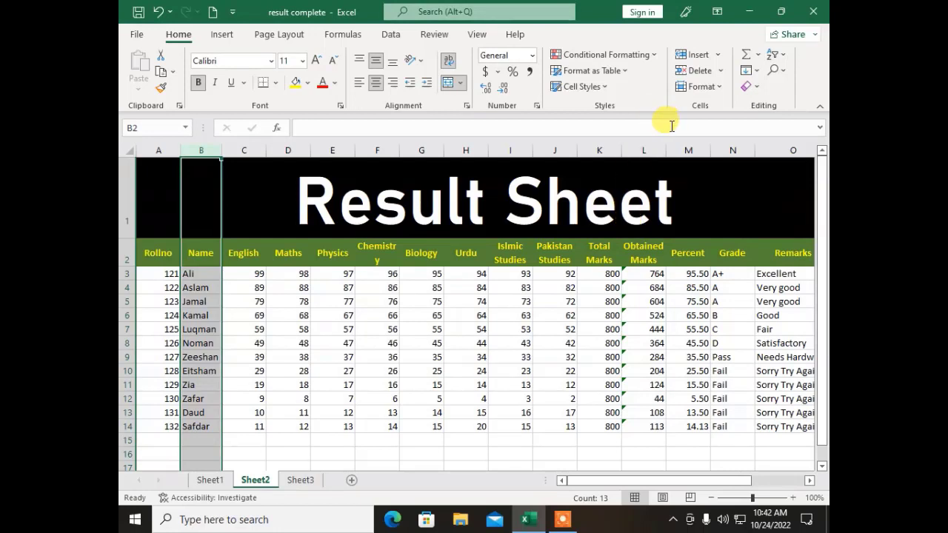
left_click(689, 86)
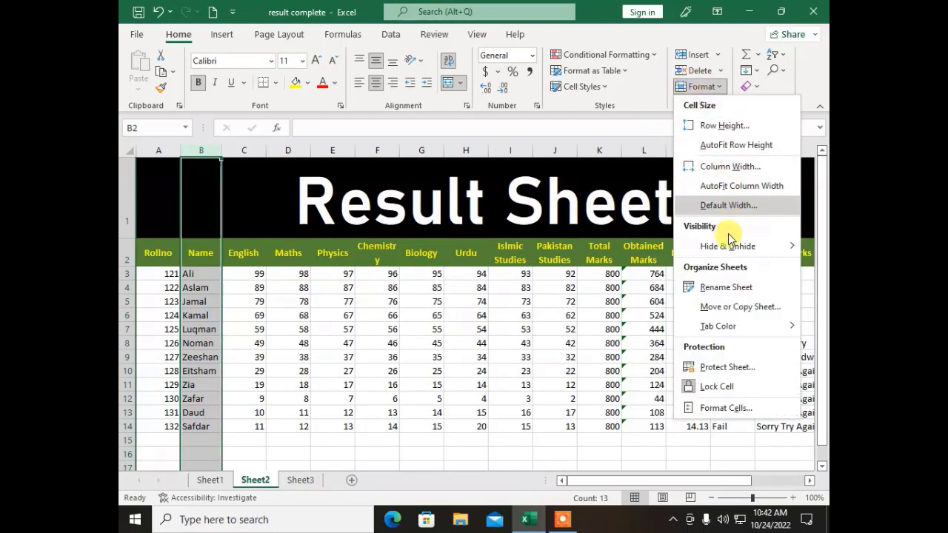
mouse_move(728, 254)
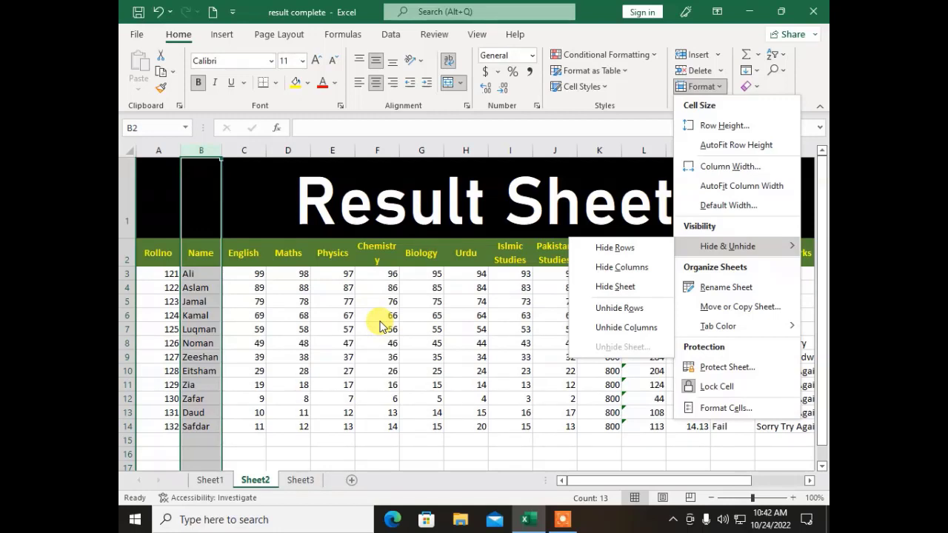
left_click(385, 325)
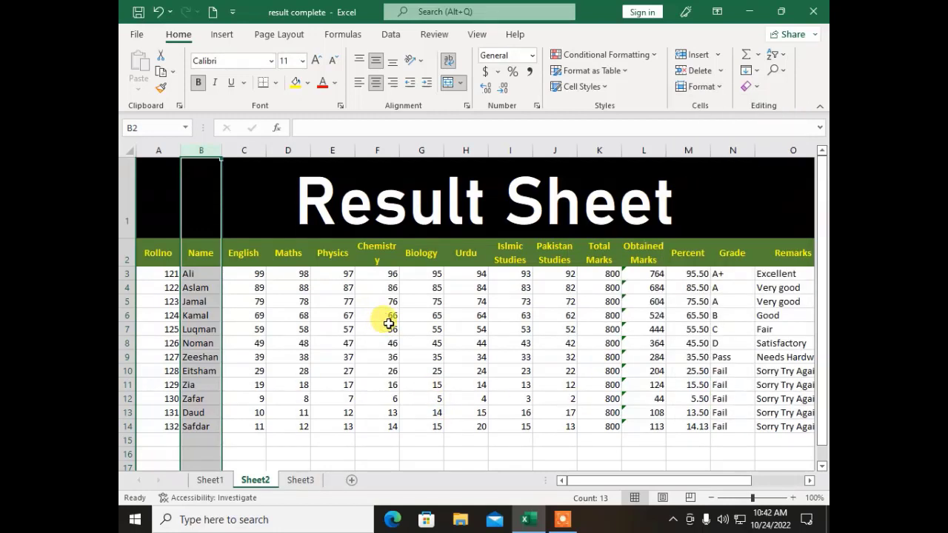
left_click(201, 485)
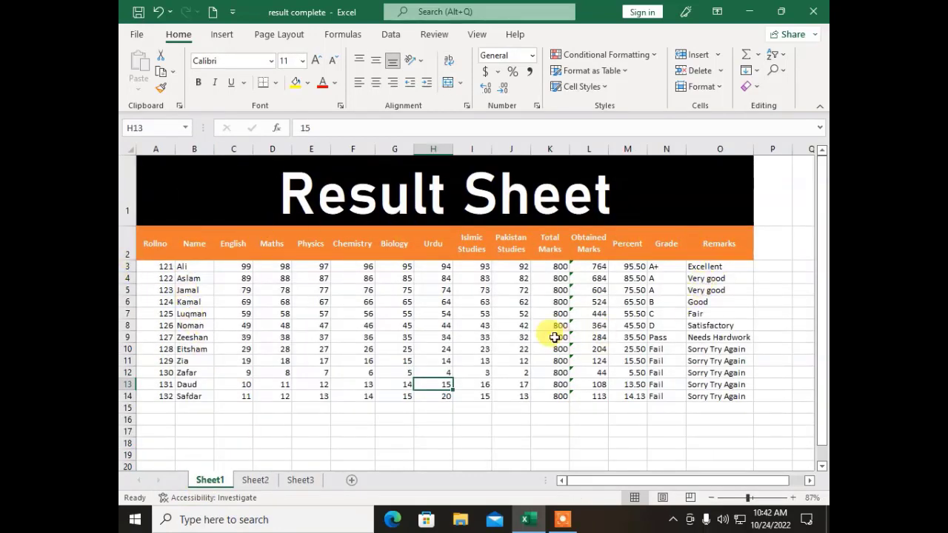
left_click(237, 233)
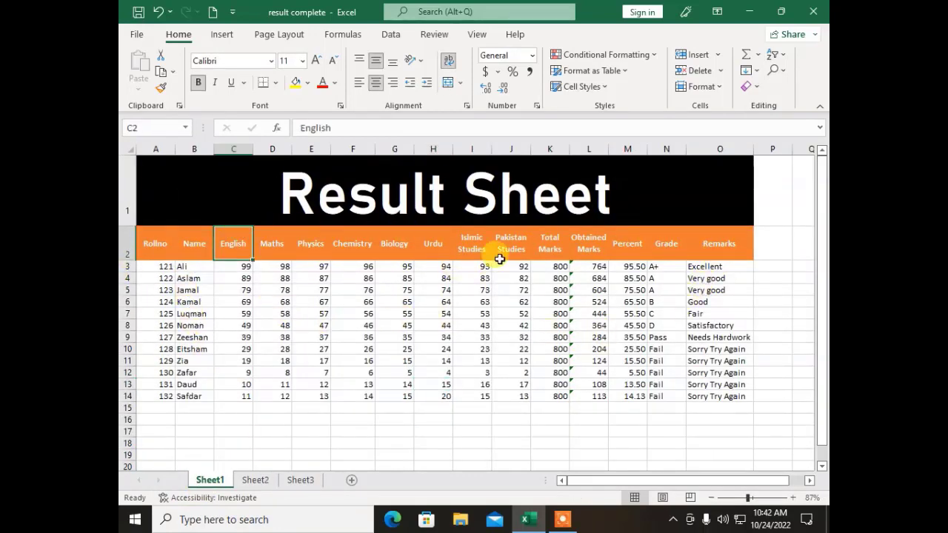
left_click(596, 243)
left_click(632, 242)
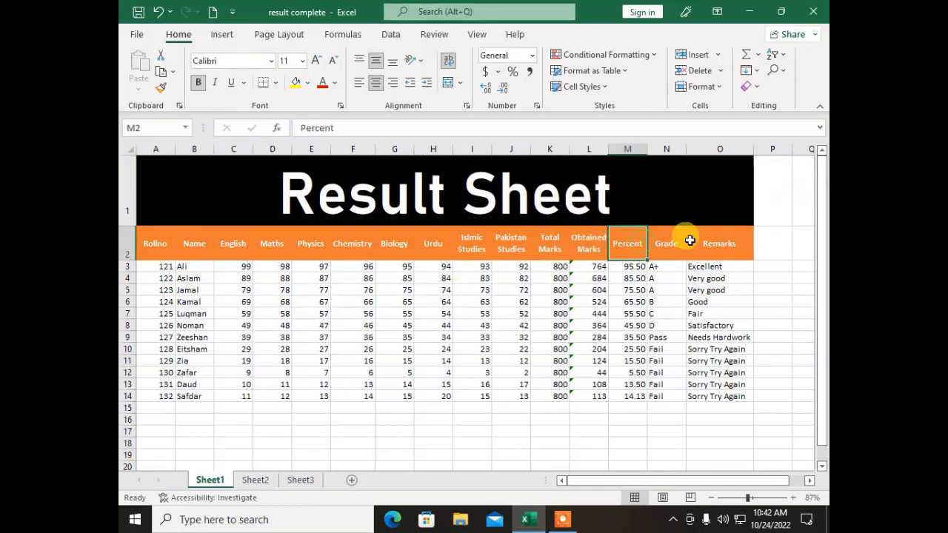
left_click(675, 241)
left_click(729, 241)
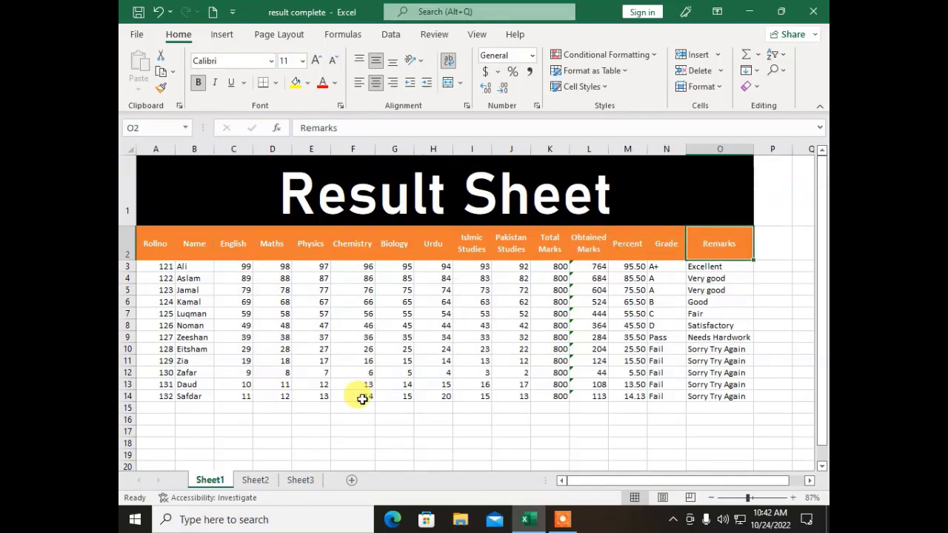
left_click(256, 482)
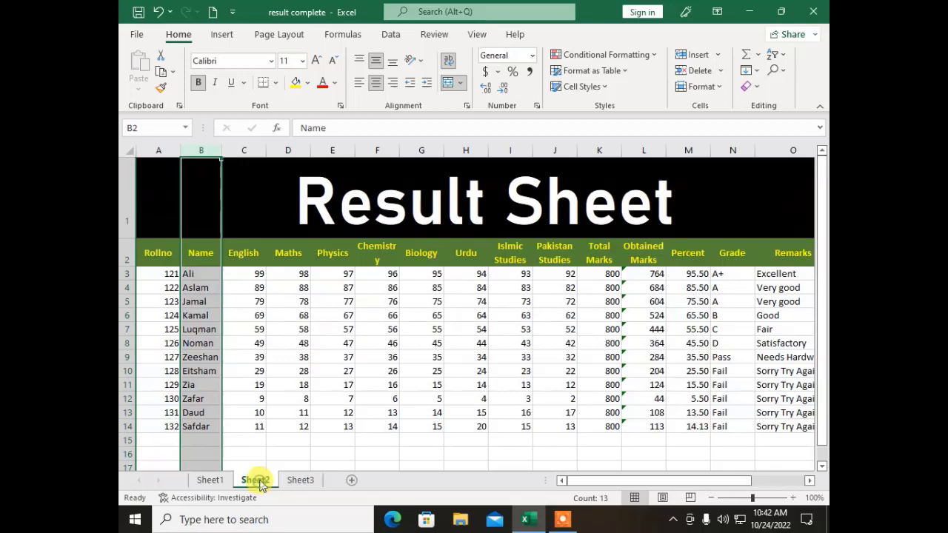
left_click(402, 315)
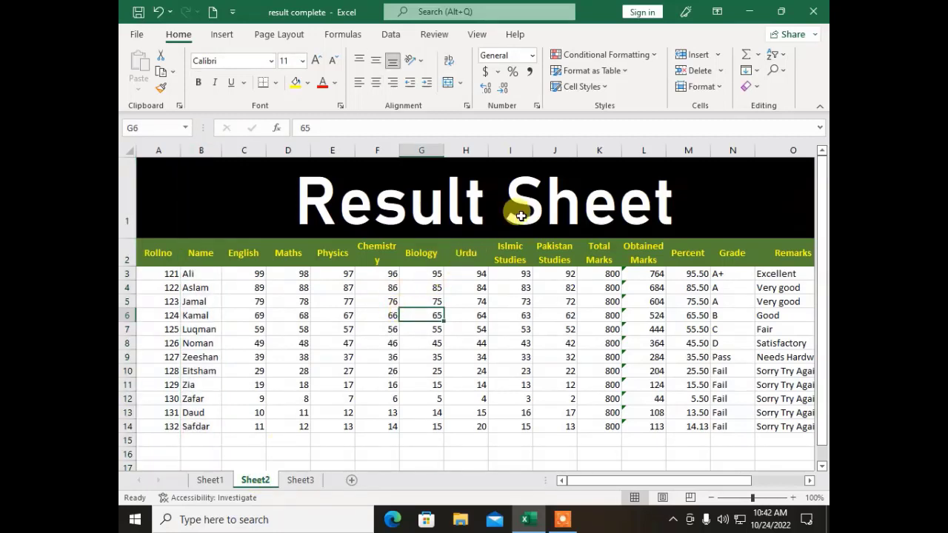
Step: Hide the subject columns C–J, English through Pakistan Studies
left_click_drag(566, 145, 262, 161)
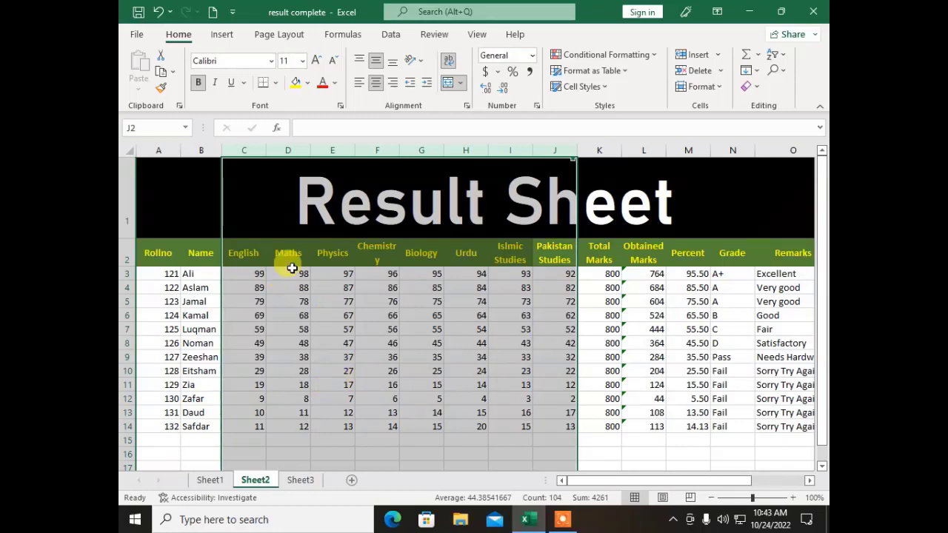
left_click(700, 86)
mouse_move(706, 250)
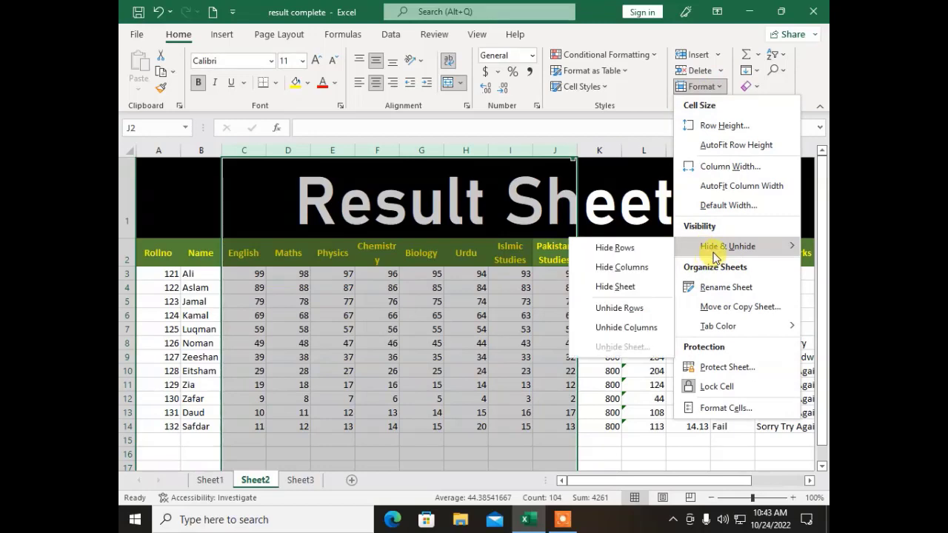
left_click(614, 269)
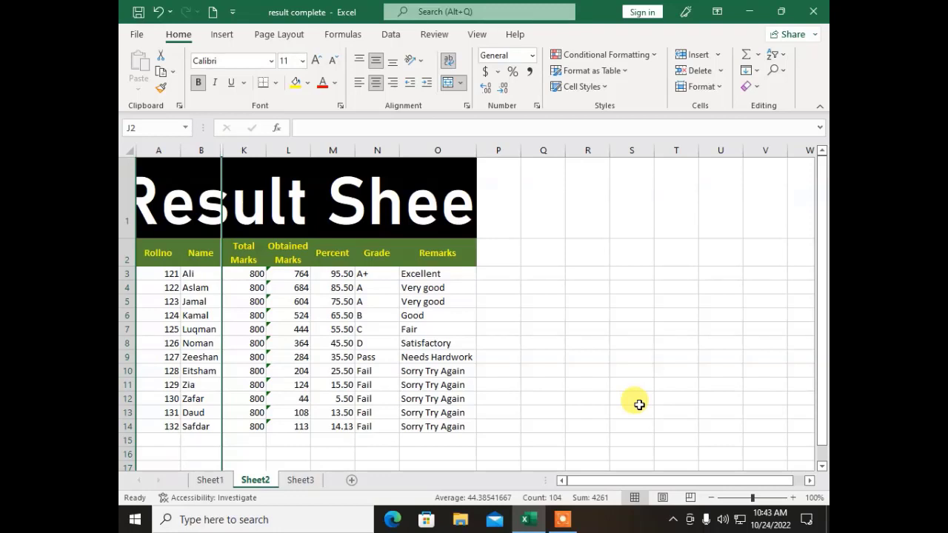
Step: Unhide columns C–J so all subject columns show again
left_click(700, 88)
mouse_move(730, 252)
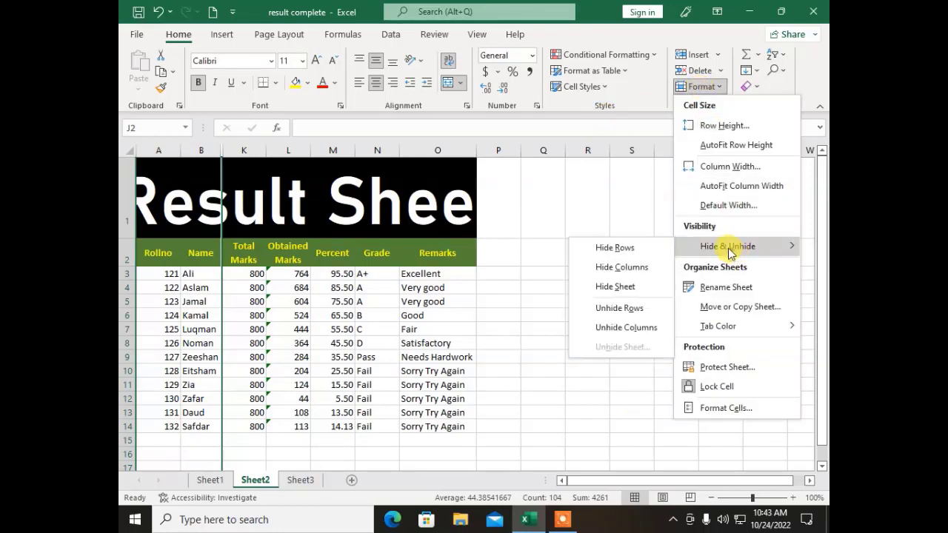
left_click(608, 328)
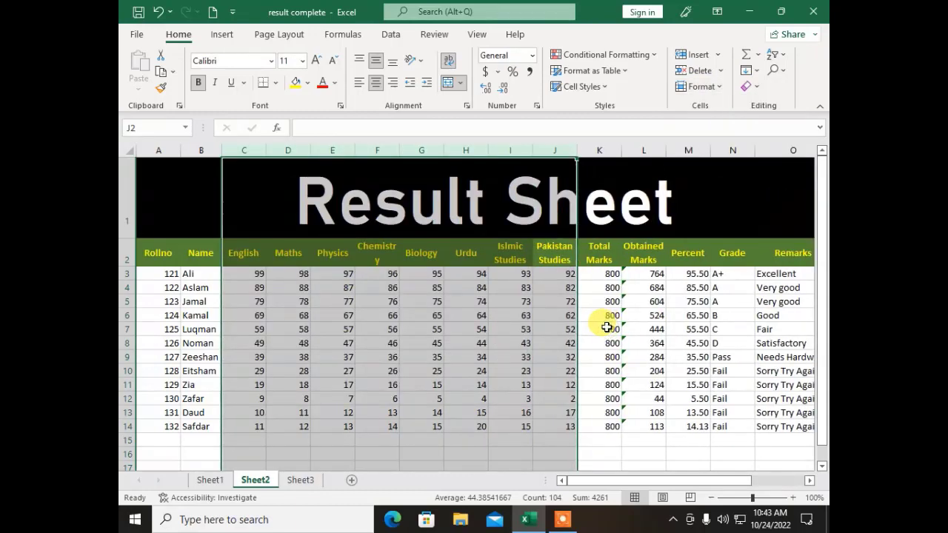
left_click(701, 86)
mouse_move(697, 259)
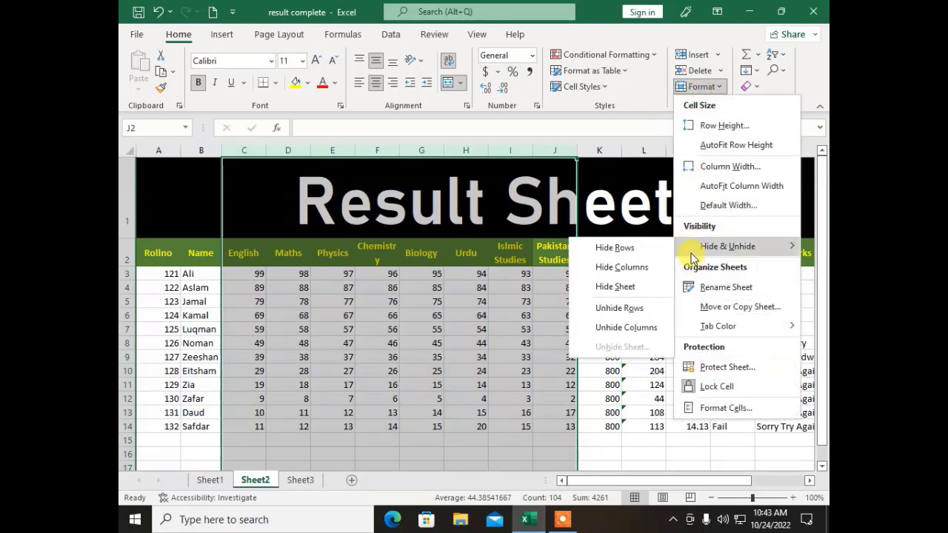
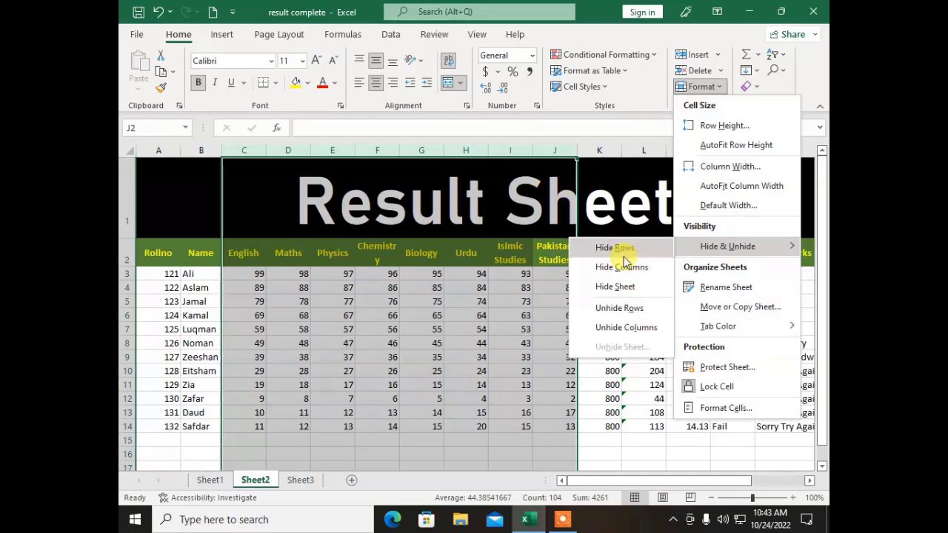
Step: Select rows 7–9 and hide them
left_click(270, 299)
left_click(166, 330)
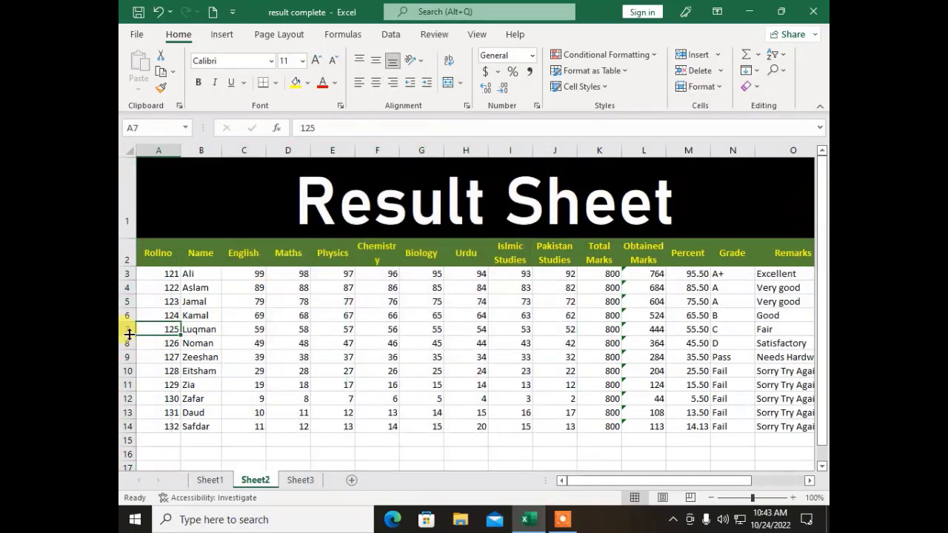
left_click(132, 329)
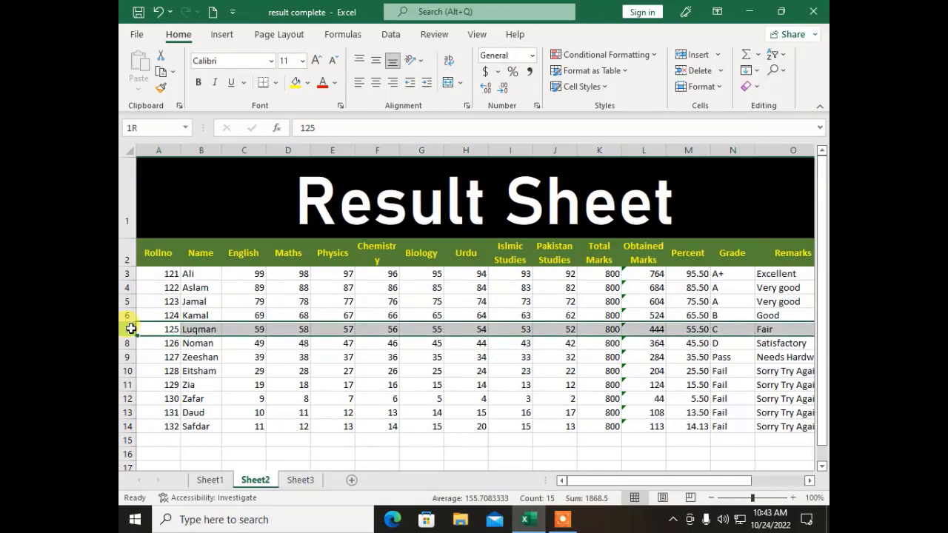
left_click_drag(131, 329, 127, 354)
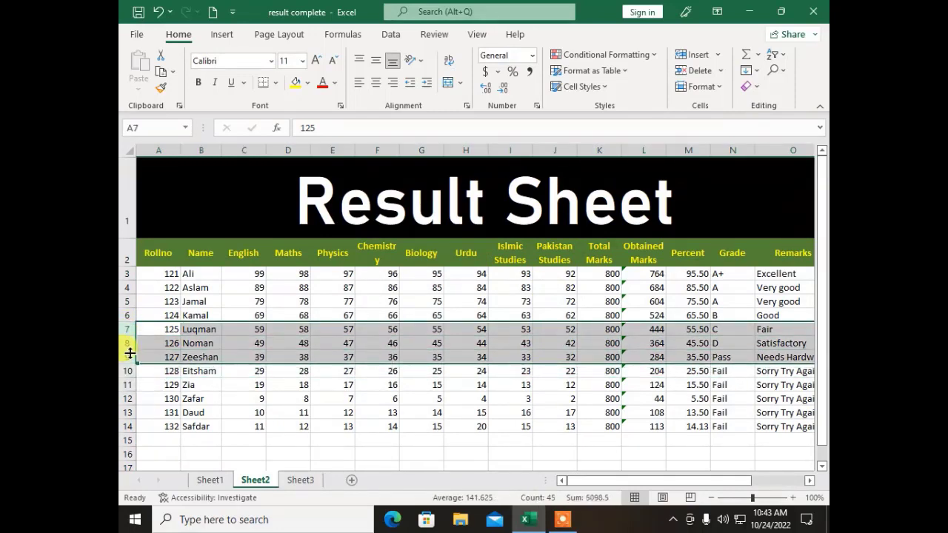
left_click(697, 86)
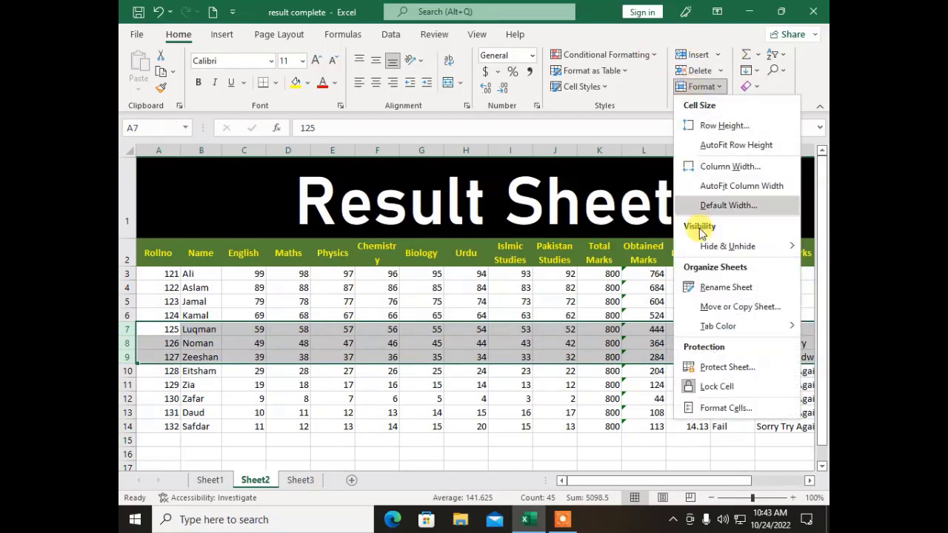
mouse_move(711, 247)
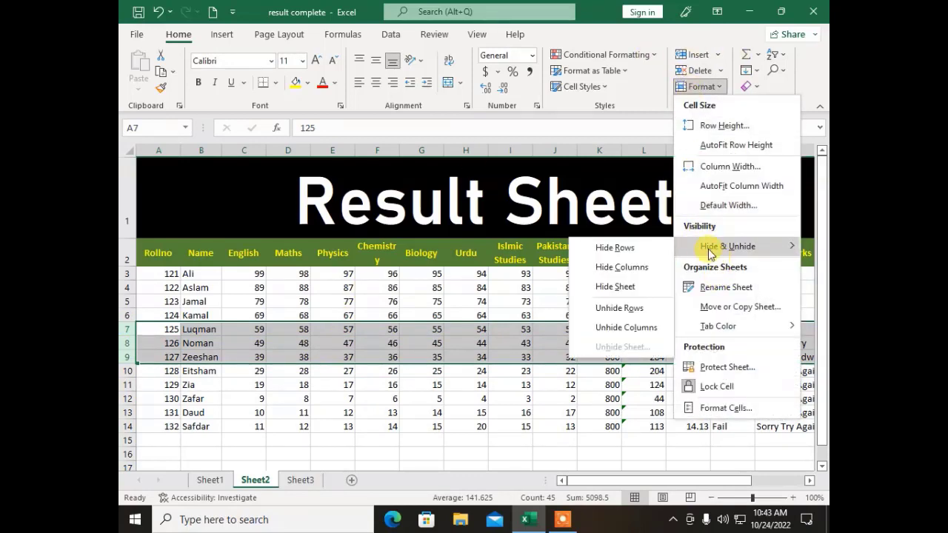
left_click(619, 248)
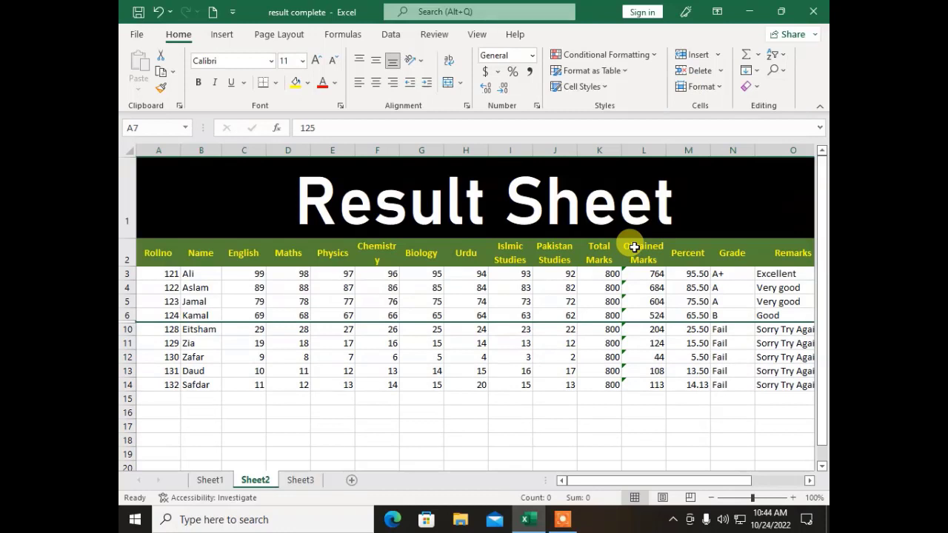
Step: Unhide rows 7–9
left_click(697, 88)
mouse_move(704, 246)
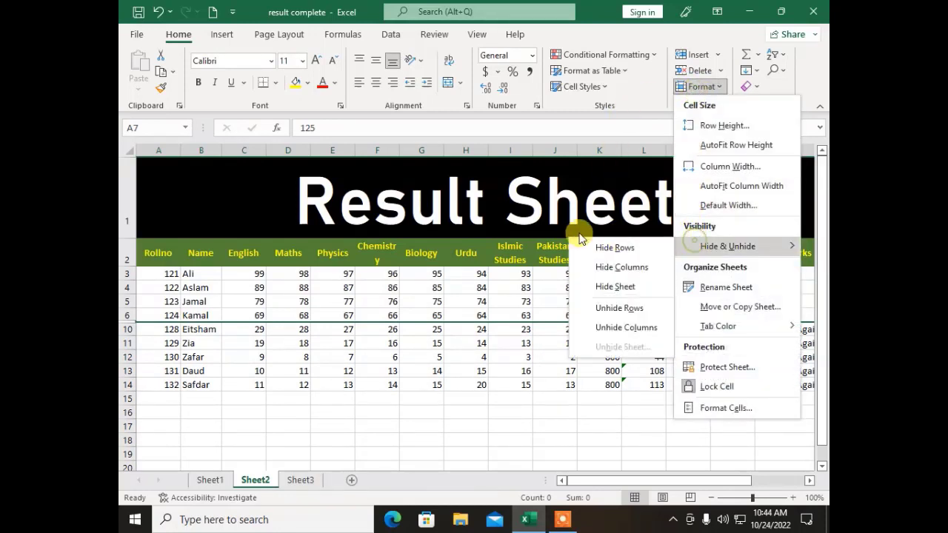
left_click(605, 308)
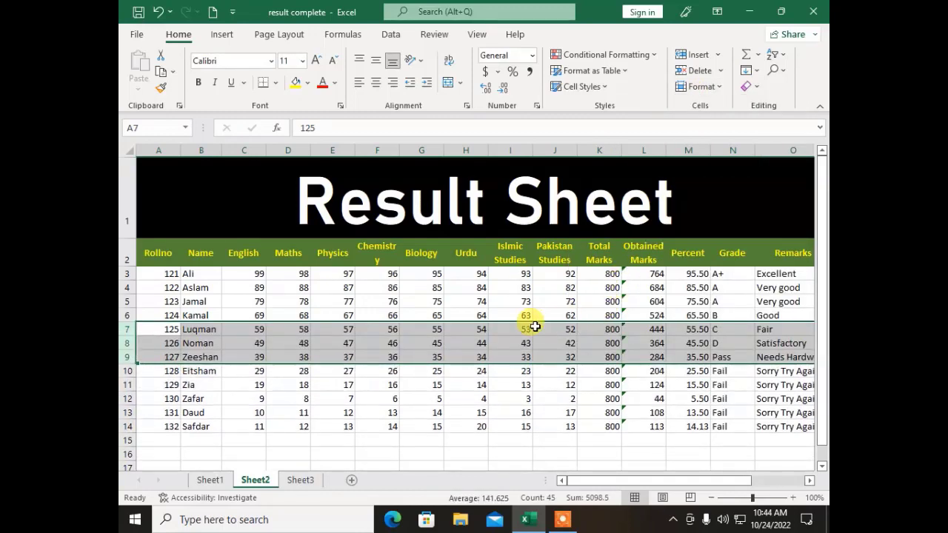
left_click(540, 327)
Step: Hide Sheet3
left_click(715, 89)
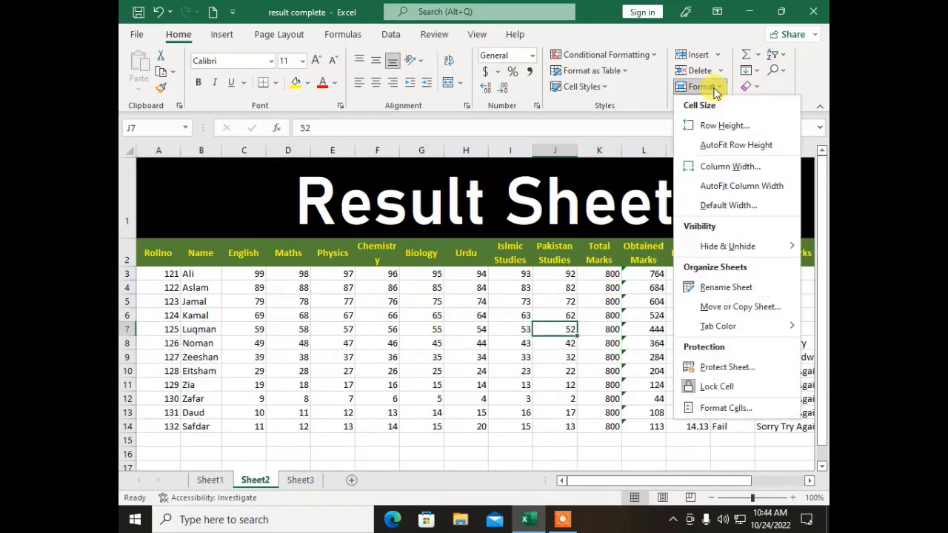
left_click(360, 381)
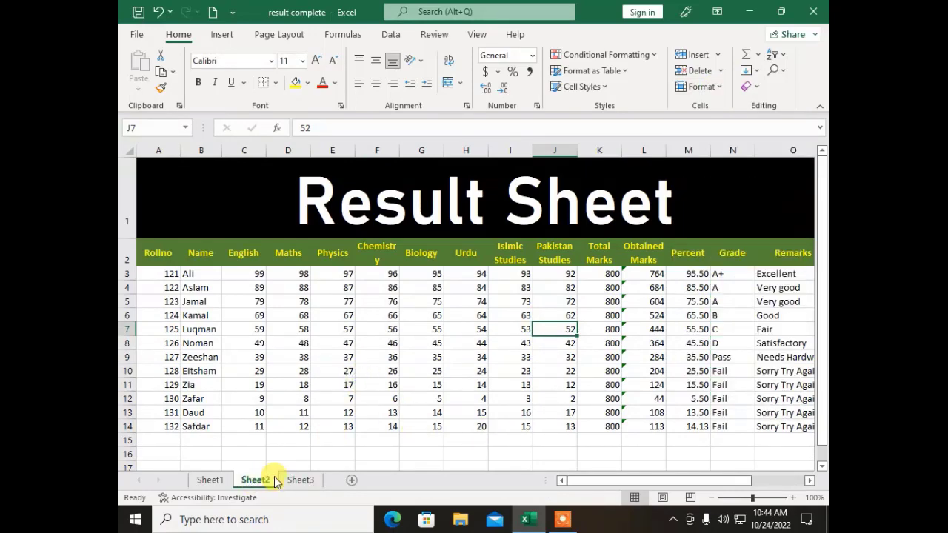
left_click(299, 480)
left_click(584, 231)
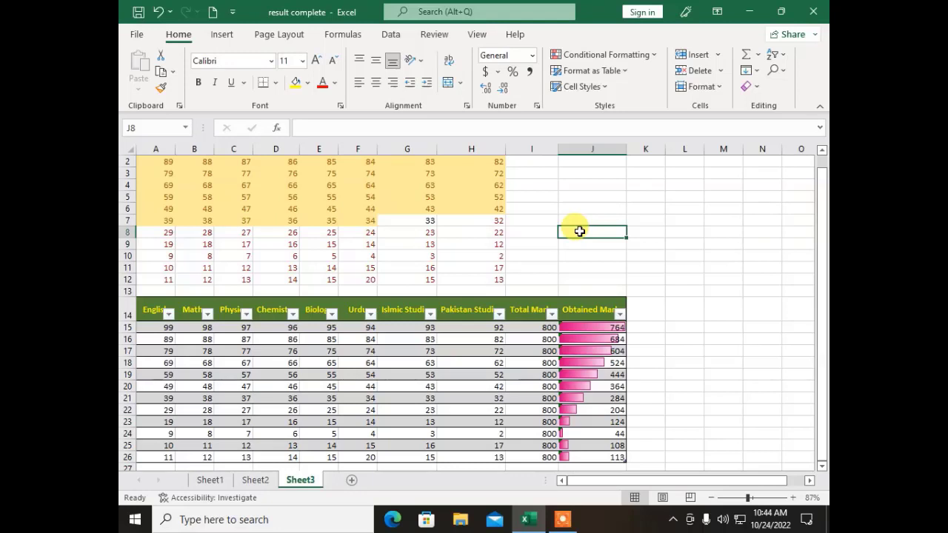
left_click(697, 87)
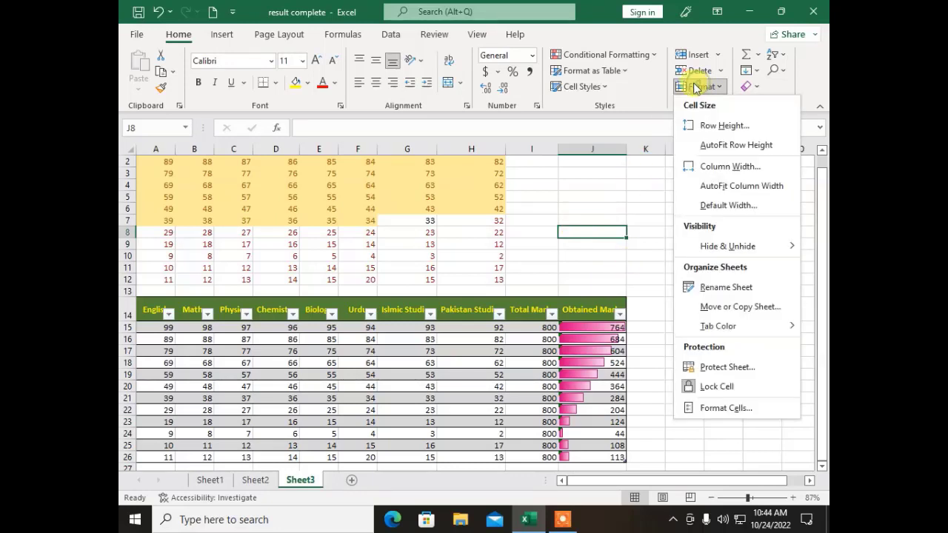
mouse_move(672, 244)
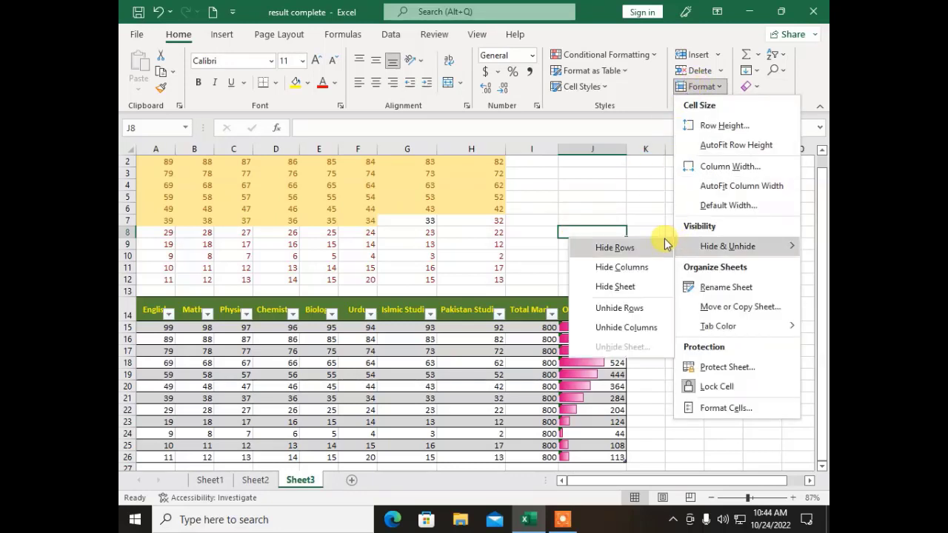
left_click(630, 286)
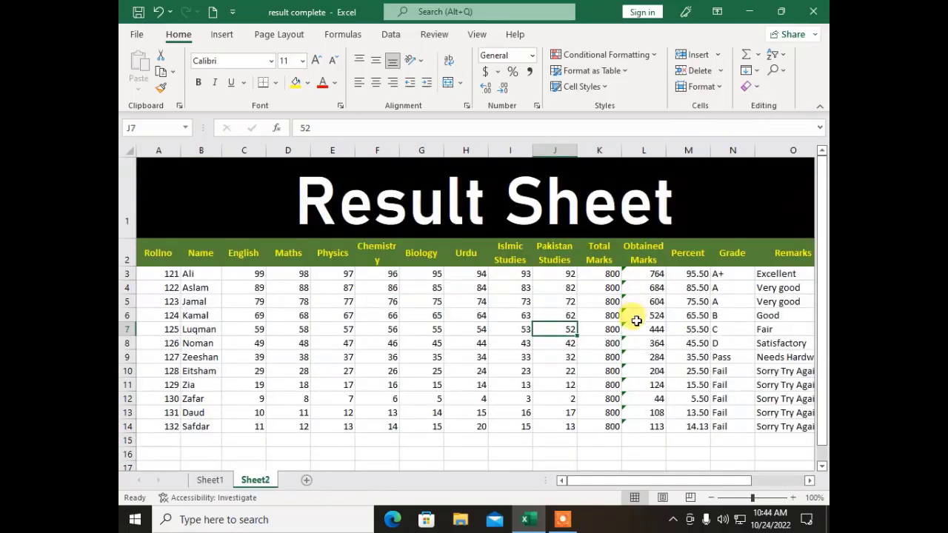
Step: Unhide Sheet3 from the hidden sheets list
left_click(201, 481)
left_click(250, 481)
left_click(211, 481)
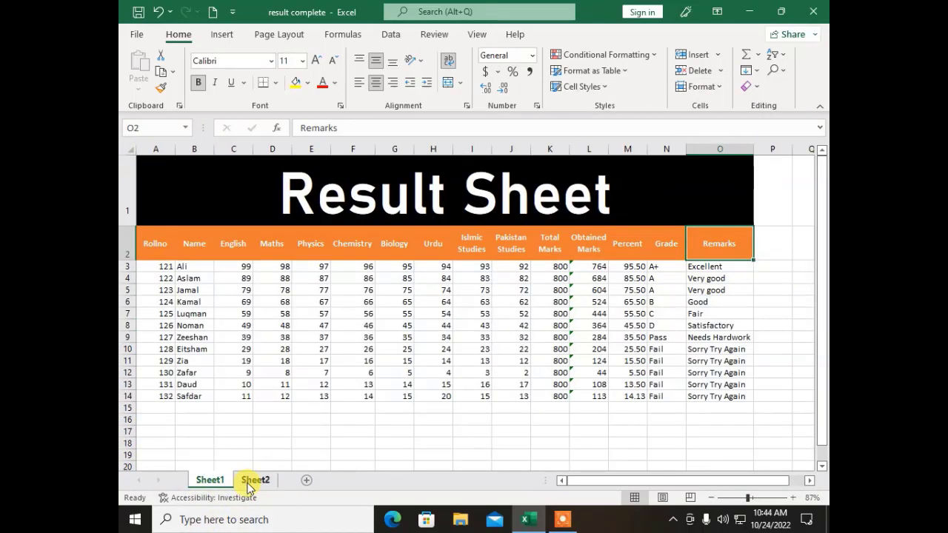
left_click(250, 482)
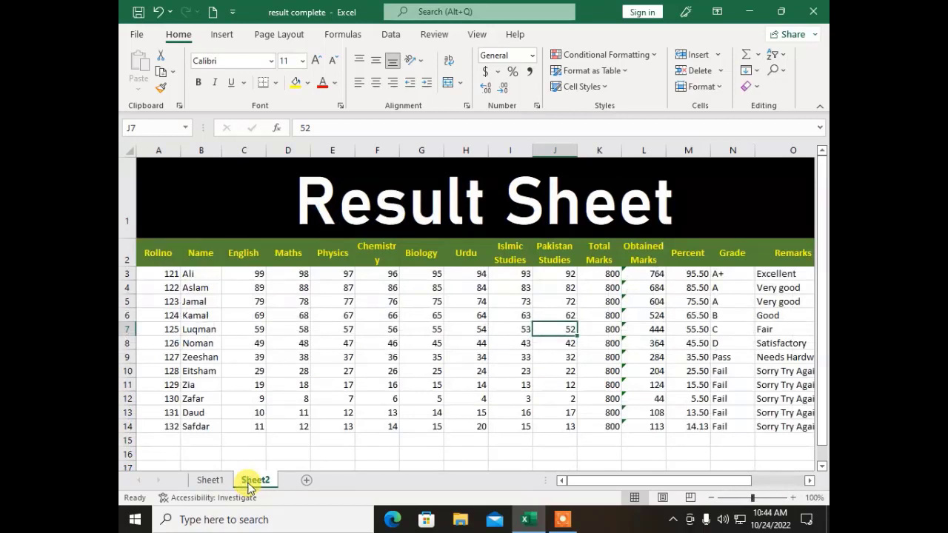
left_click(685, 89)
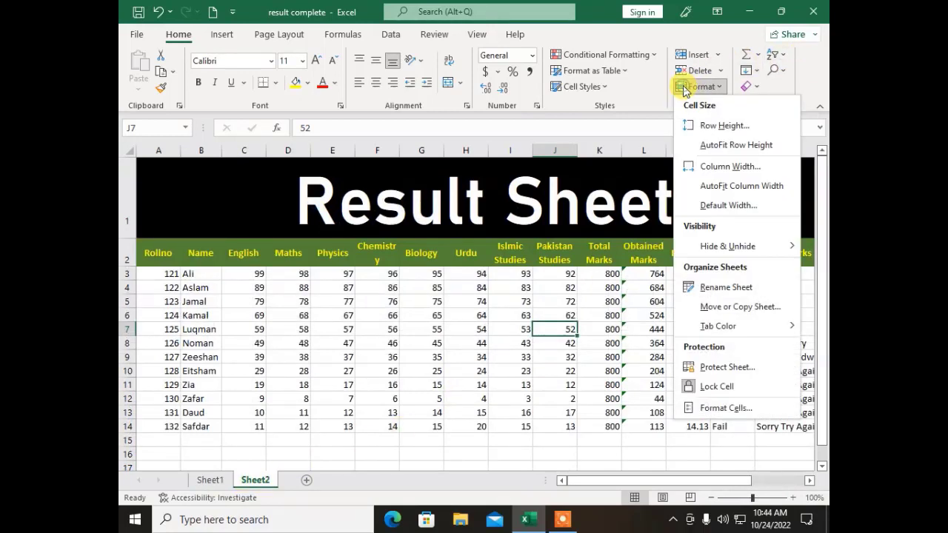
mouse_move(702, 253)
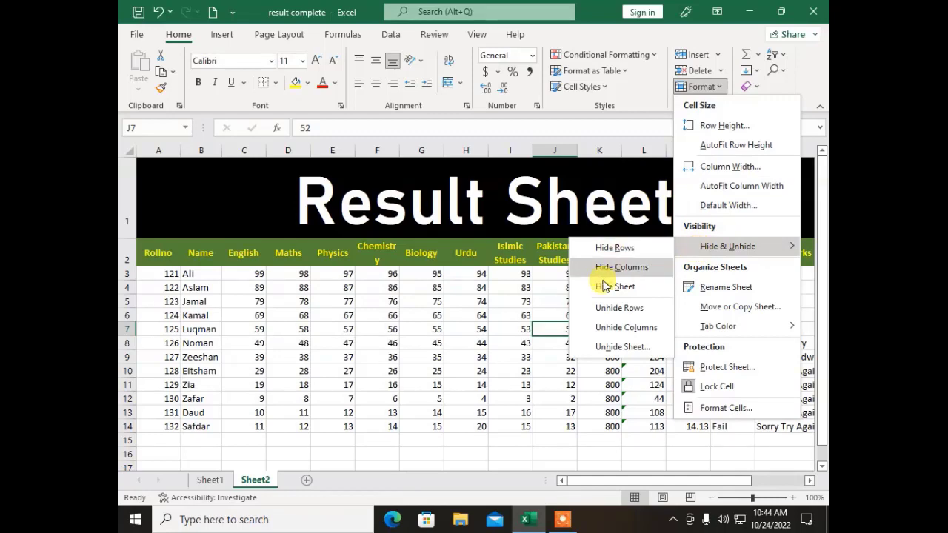
left_click(607, 347)
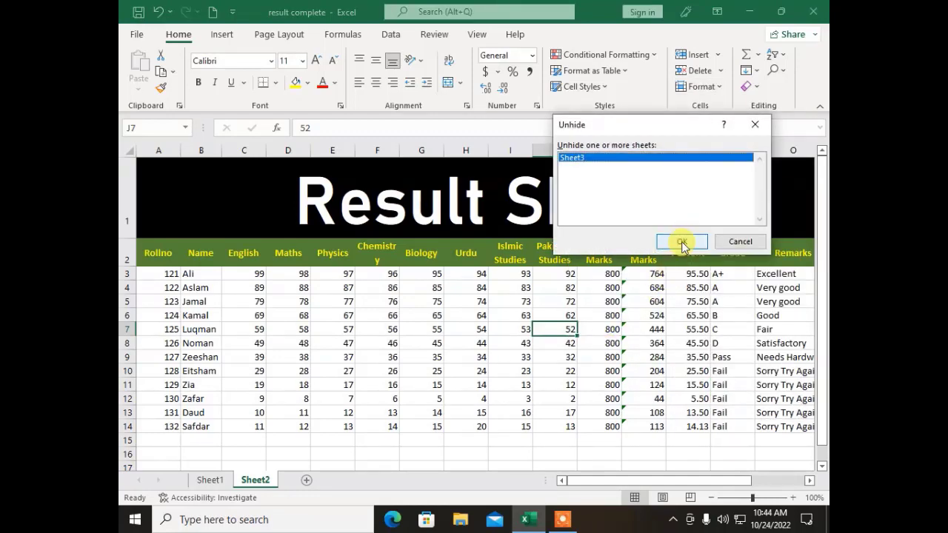
left_click(682, 241)
left_click(469, 349)
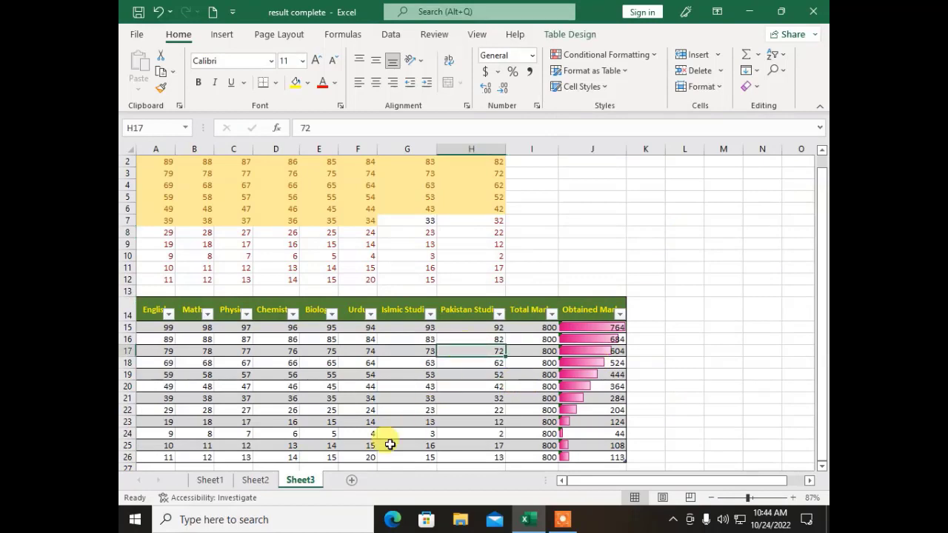
Step: Look through Sheet2, Sheet1 and Sheet3 without changing any sheet
left_click(256, 480)
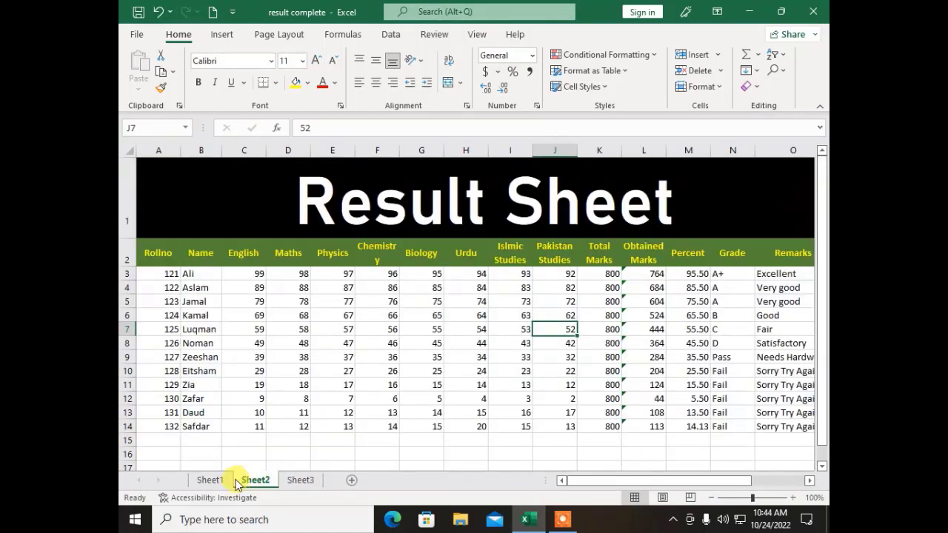
left_click(211, 480)
left_click(299, 480)
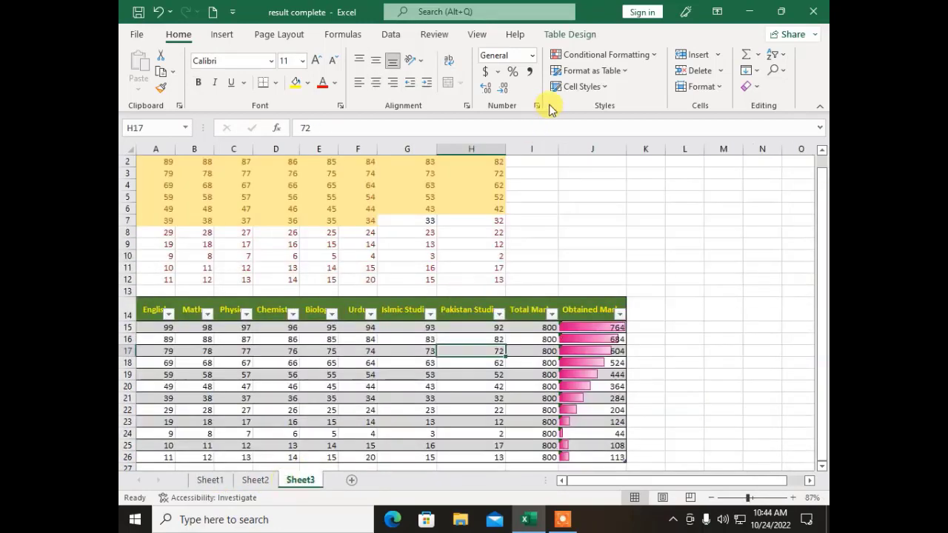
left_click(700, 86)
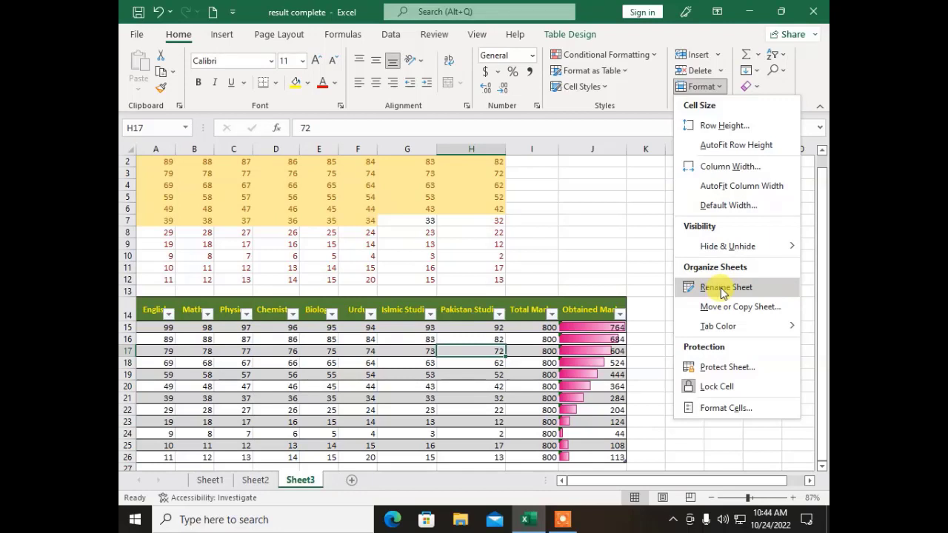
left_click(211, 481)
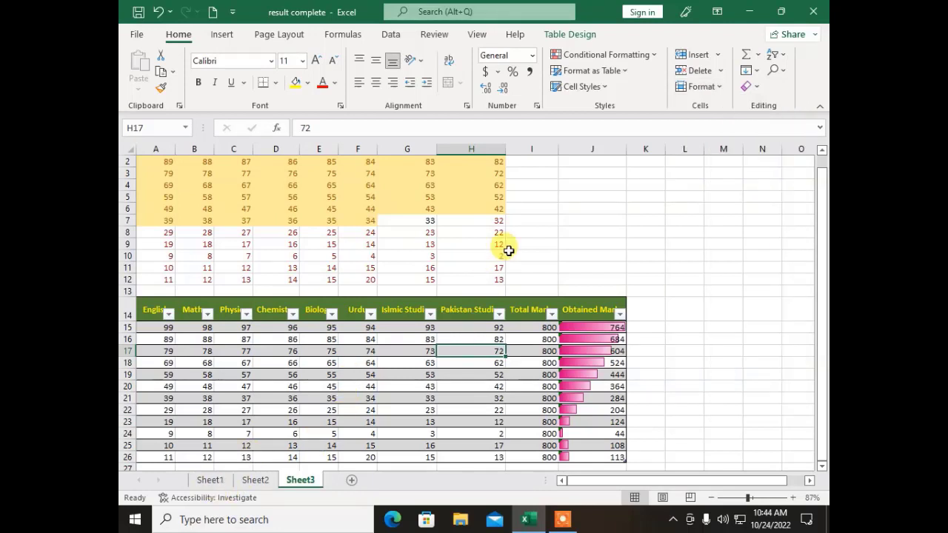
Step: Rename Sheet1 to 'Result Sheet'
left_click(211, 480)
left_click(700, 86)
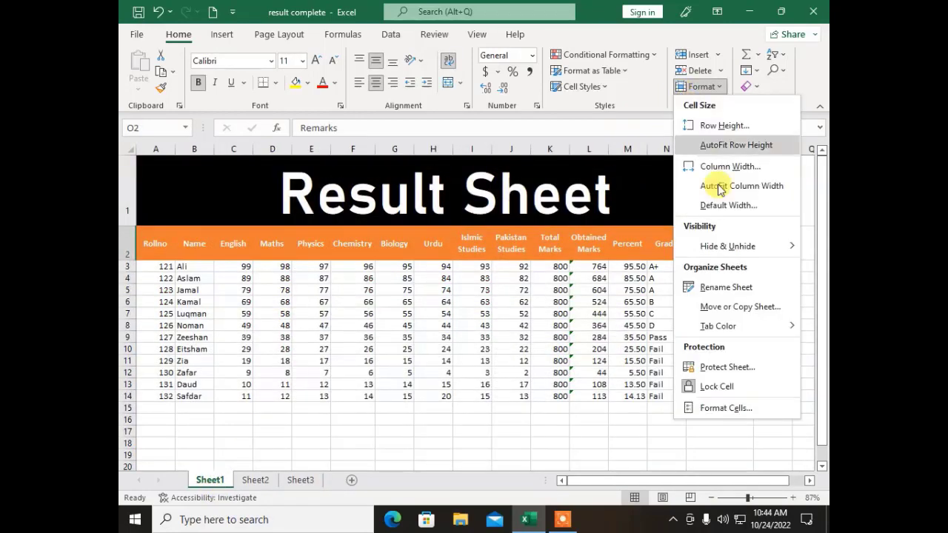
left_click(747, 294)
type("Resut")
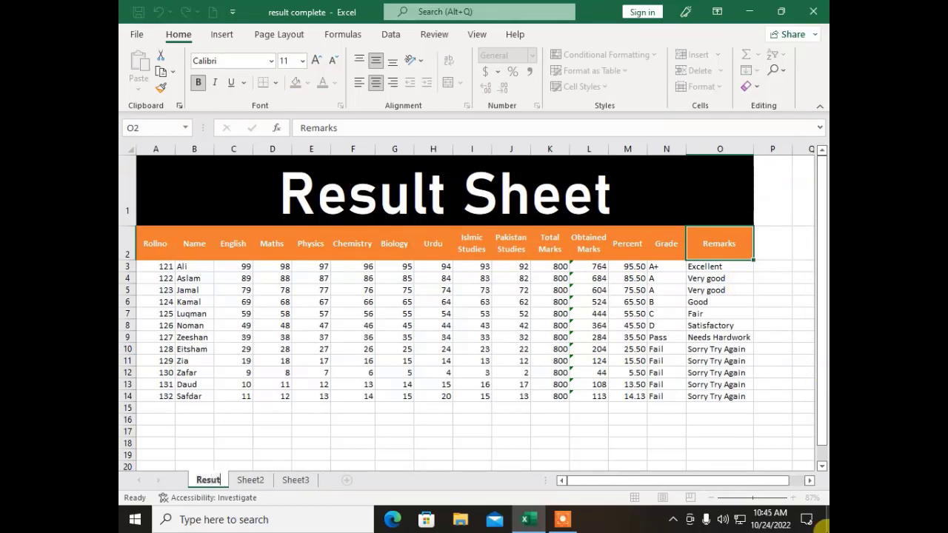
key("BackSpace")
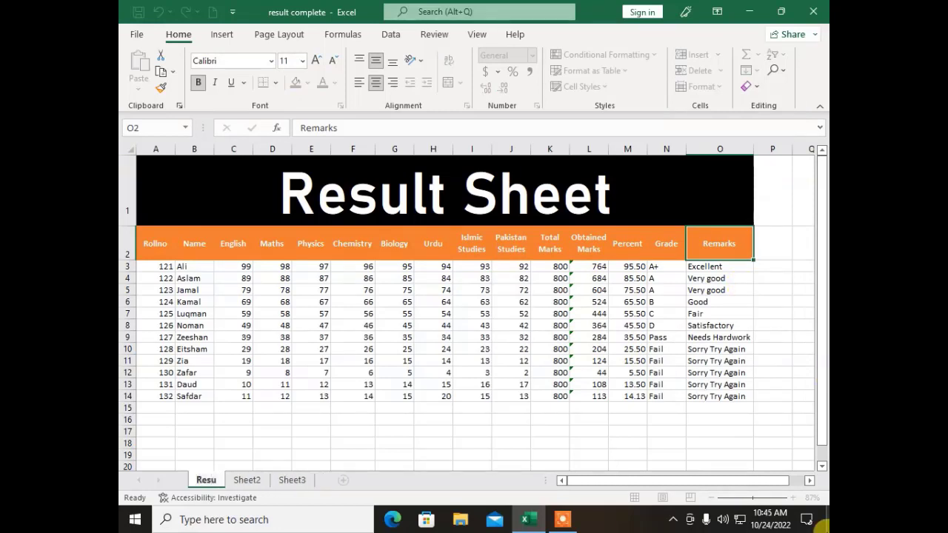
type("lt Sheet")
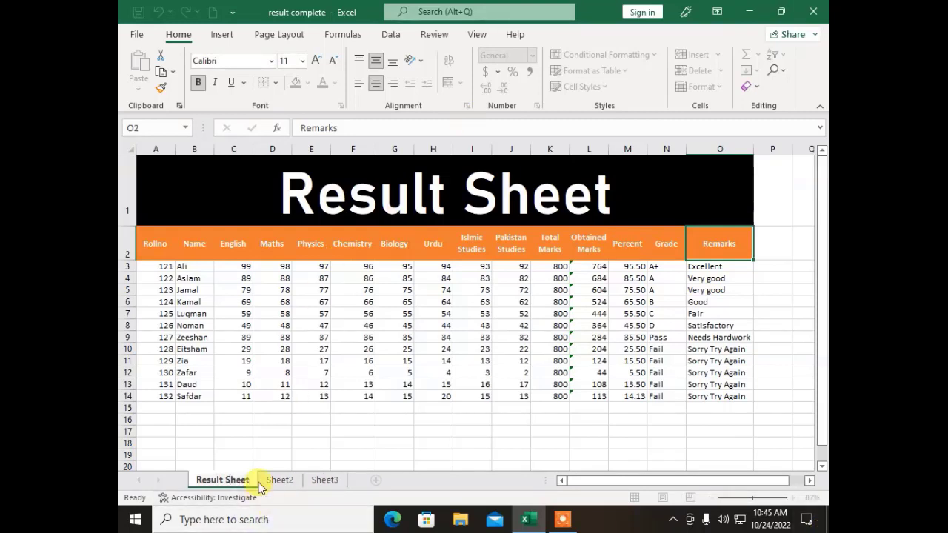
left_click(235, 441)
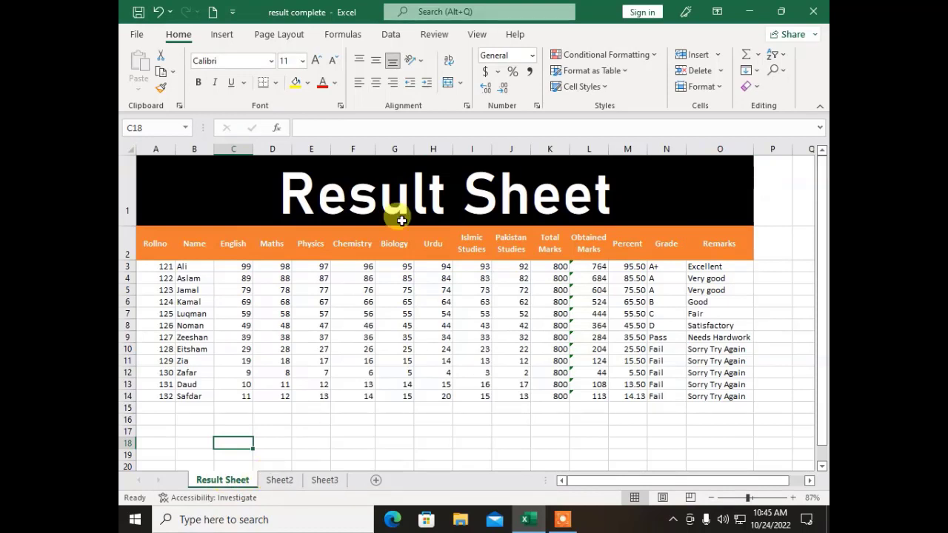
Step: Copy Result Sheet to the end of the workbook, creating Result Sheet (2)
left_click(683, 86)
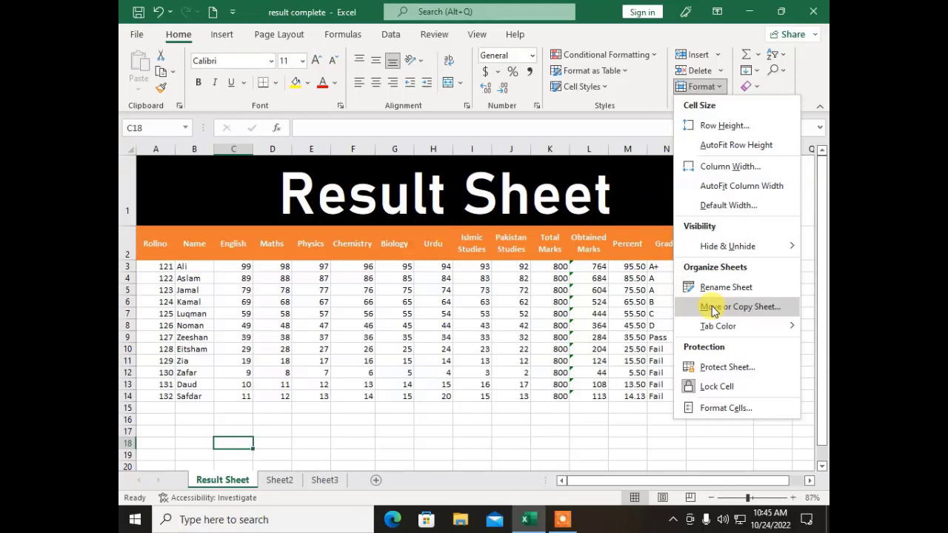
left_click(713, 309)
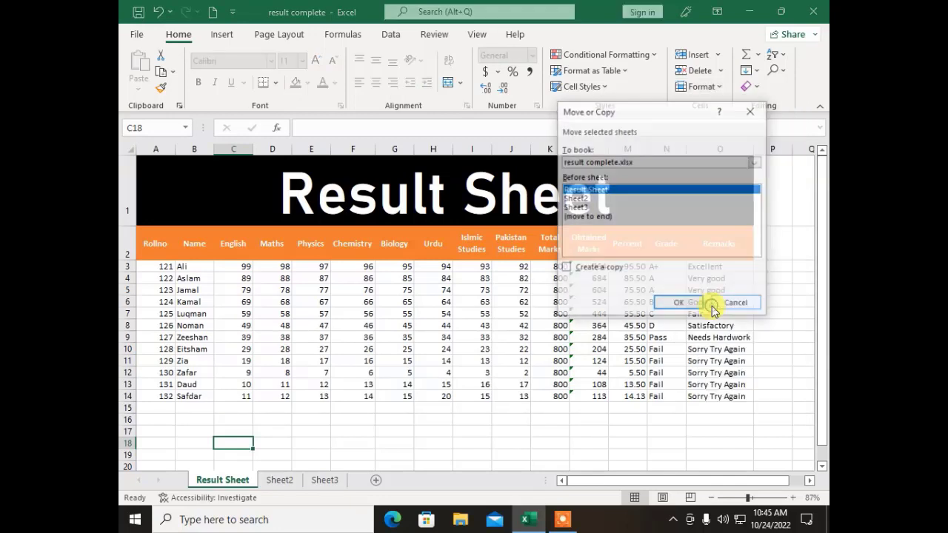
left_click(602, 269)
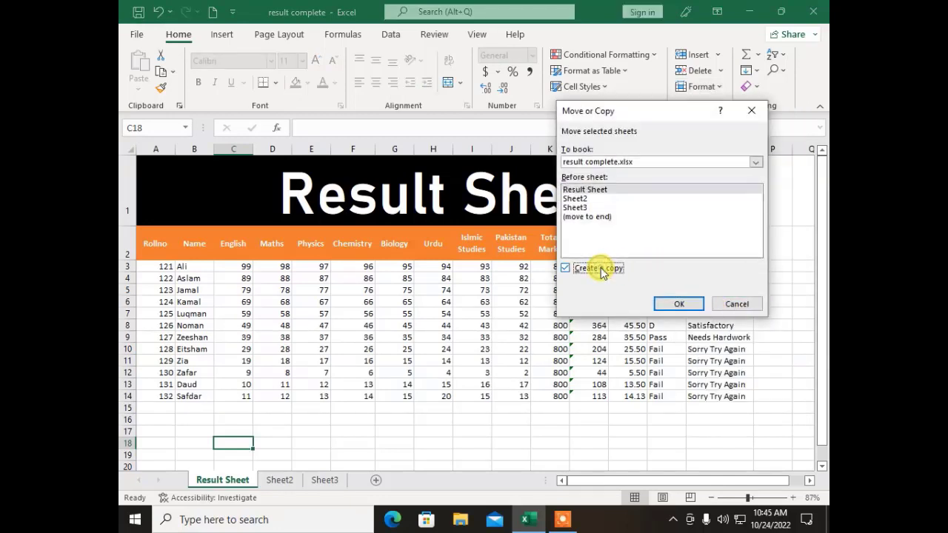
left_click(585, 218)
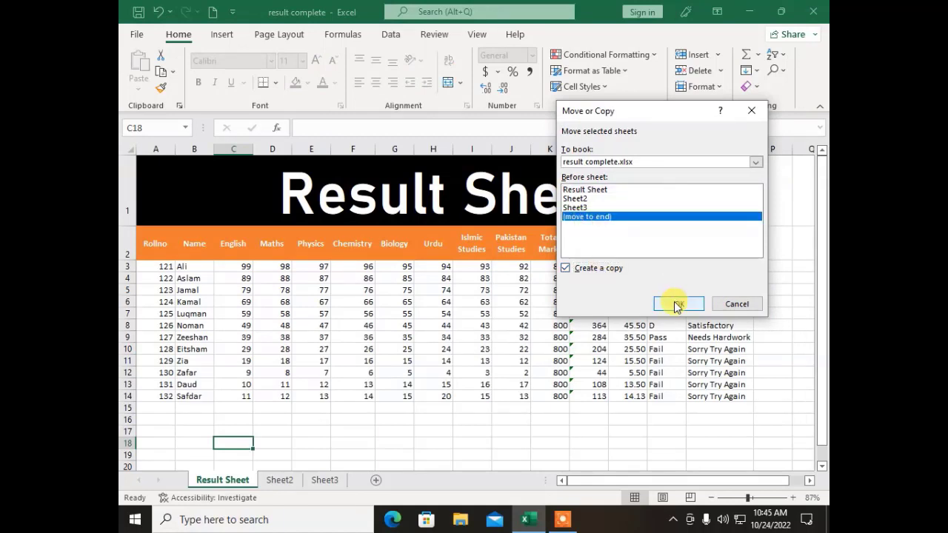
left_click(676, 304)
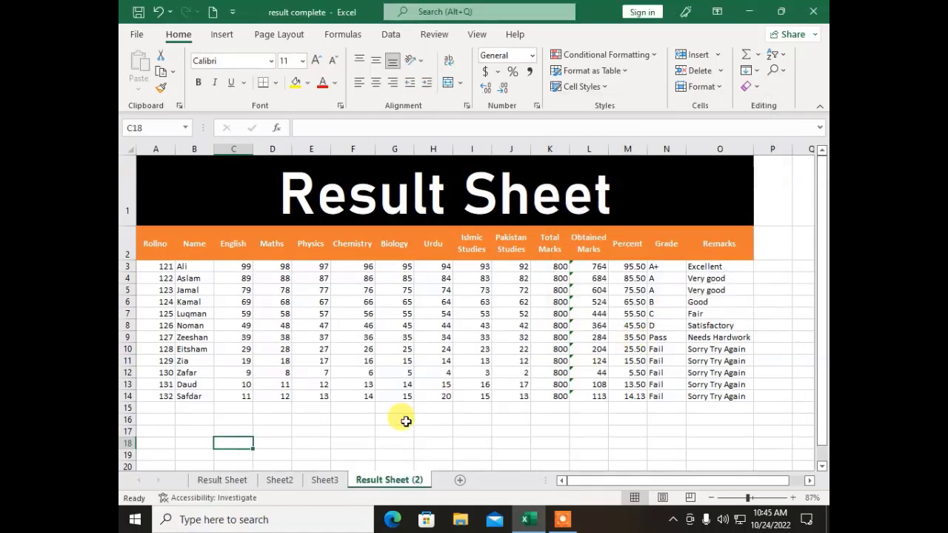
left_click(215, 480)
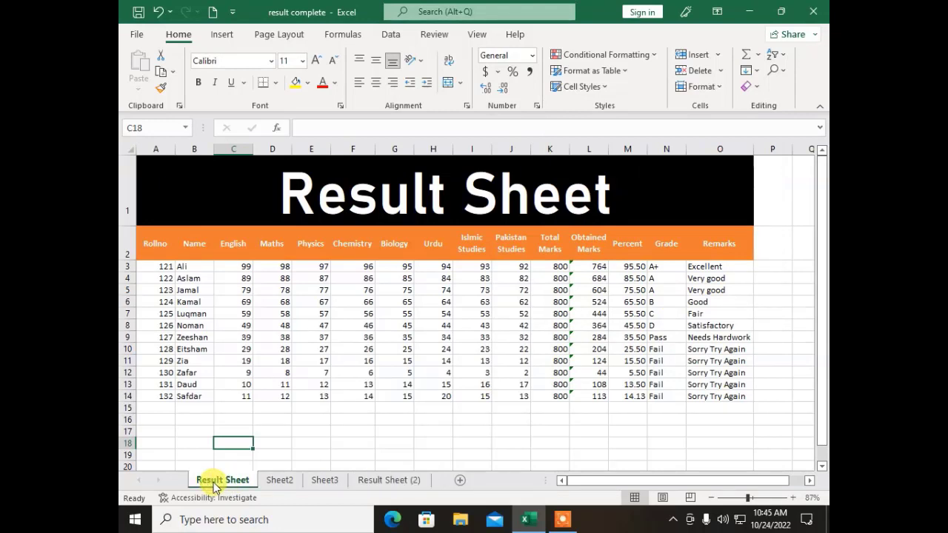
left_click(378, 482)
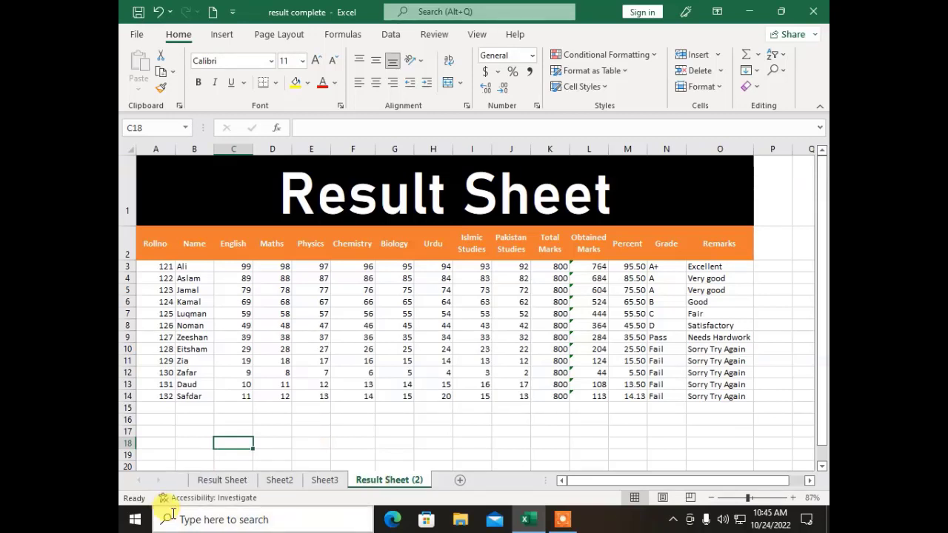
Step: Colour the Result Sheet (2) tab red
left_click(697, 89)
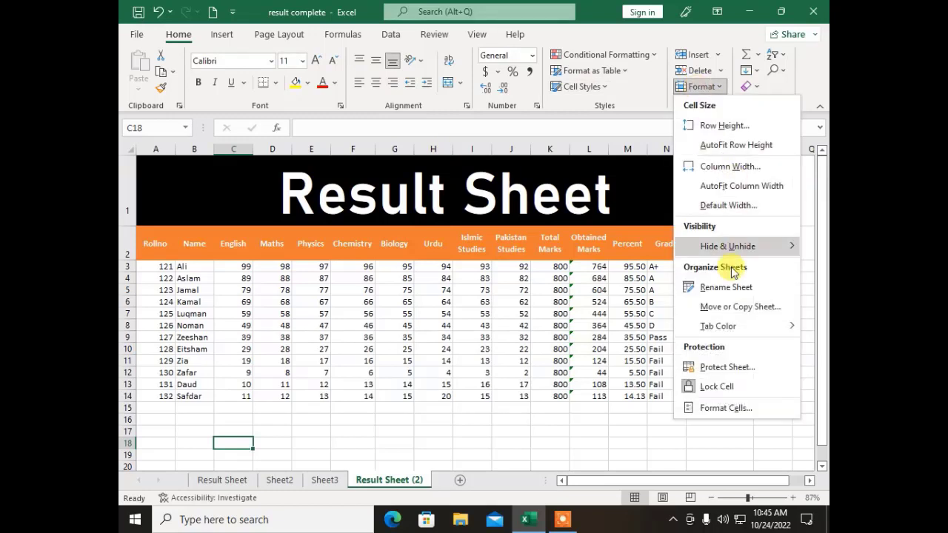
mouse_move(728, 335)
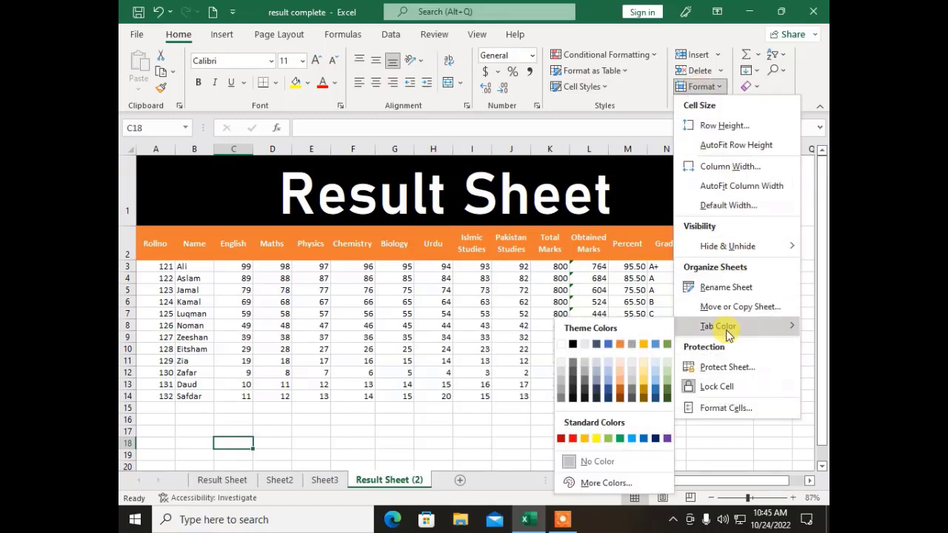
left_click(575, 441)
Step: Colour the Result Sheet tab yellow and display Sheet2
left_click(219, 480)
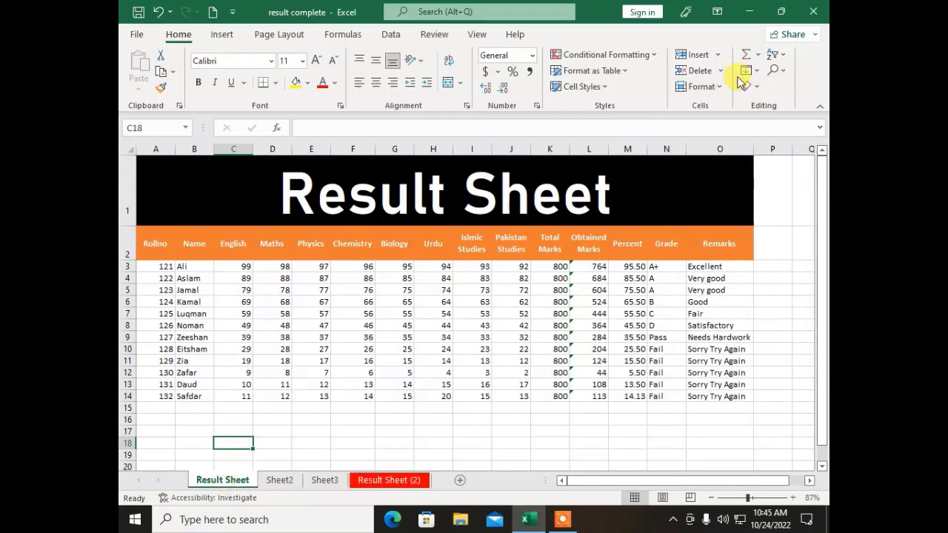
left_click(700, 87)
mouse_move(694, 328)
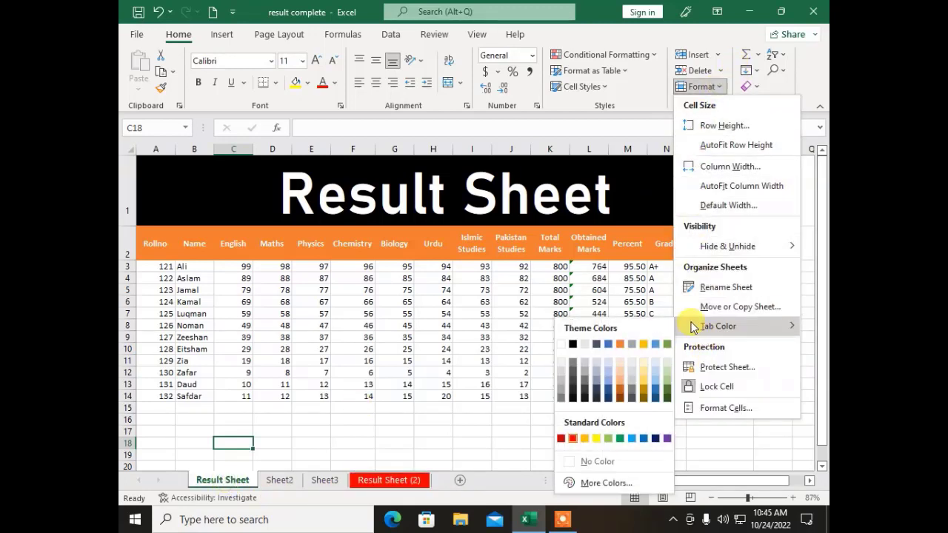
left_click(596, 438)
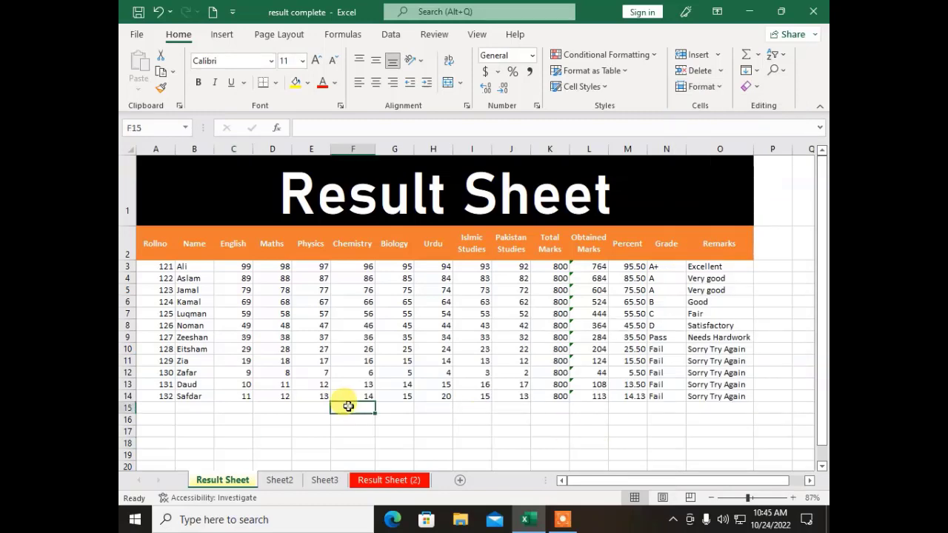
left_click(278, 480)
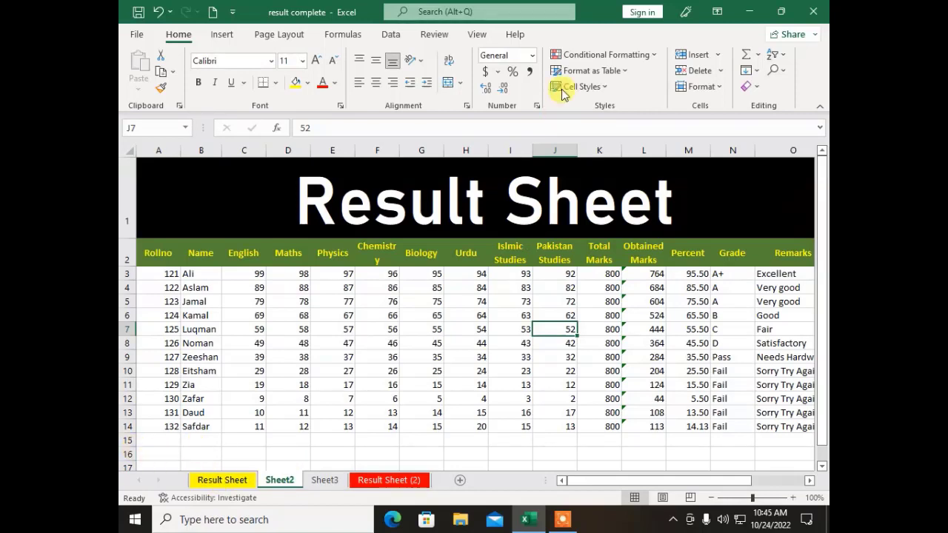
Step: Protect Sheet2, allowing every permission from formatting cells to editing objects and scenarios
left_click(697, 87)
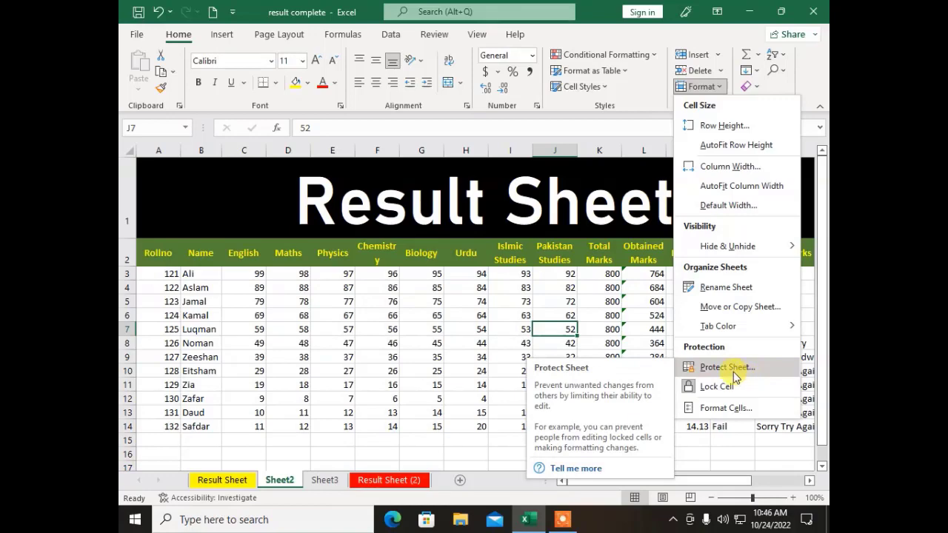
left_click(734, 372)
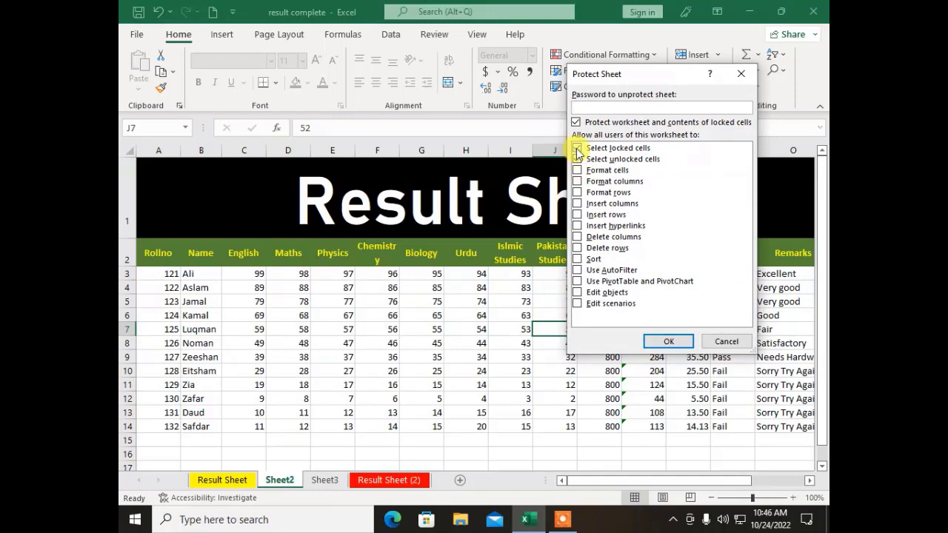
left_click_drag(608, 74, 390, 68)
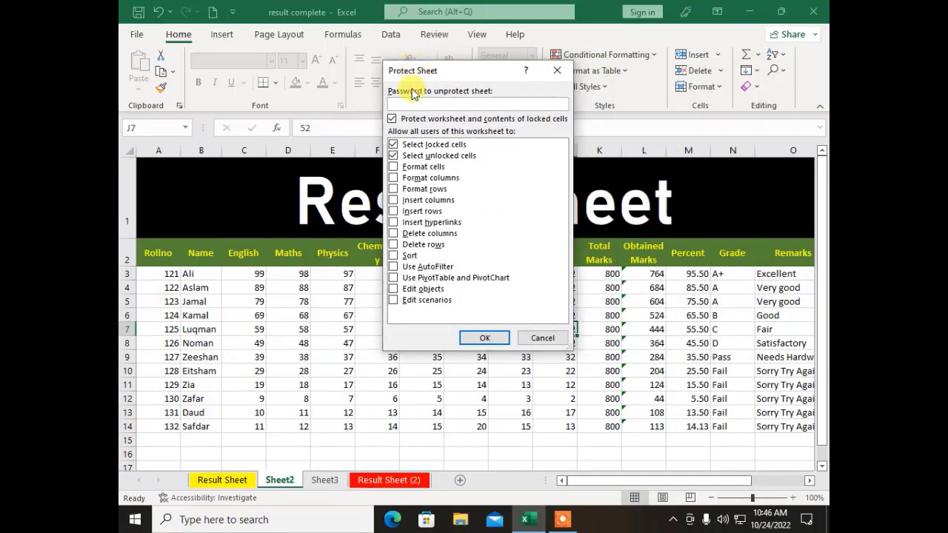
left_click(396, 166)
left_click(397, 178)
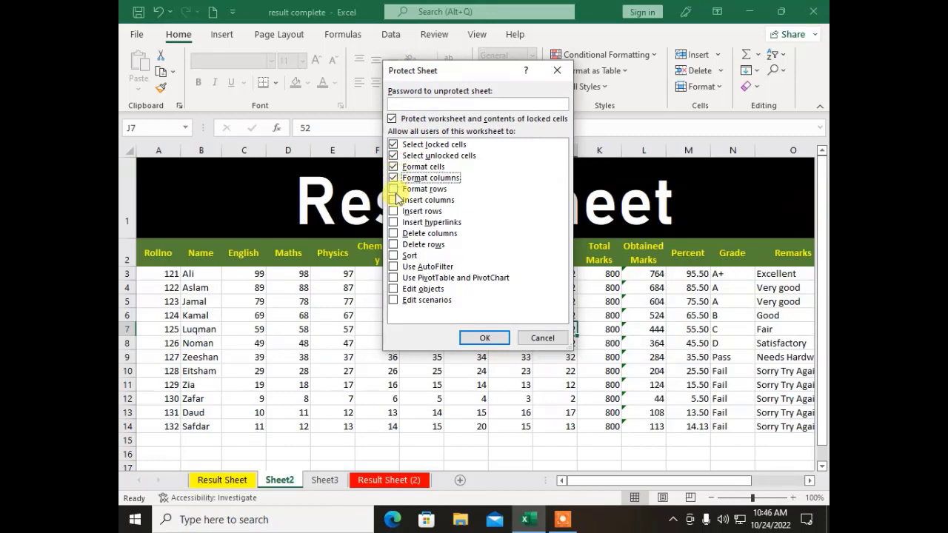
left_click(394, 190)
left_click(395, 211)
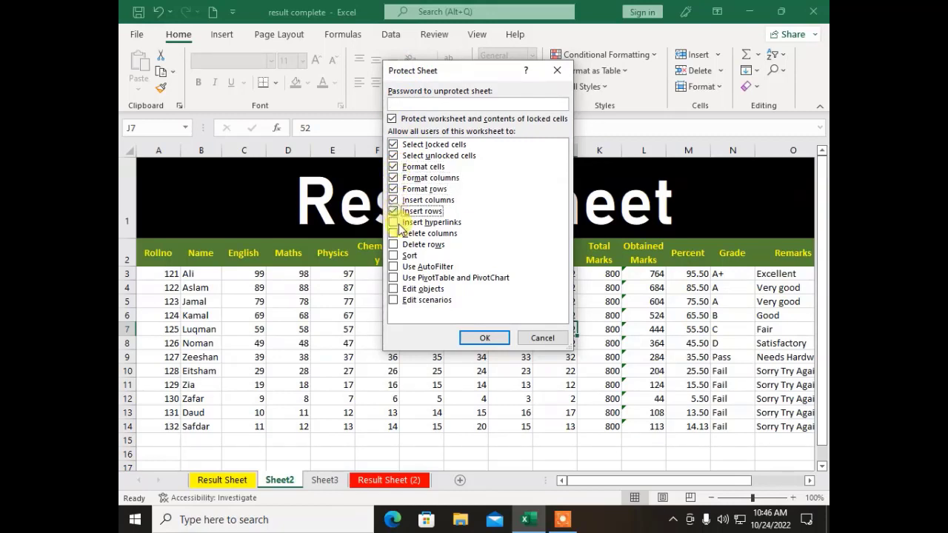
left_click(394, 223)
left_click(394, 234)
left_click(395, 245)
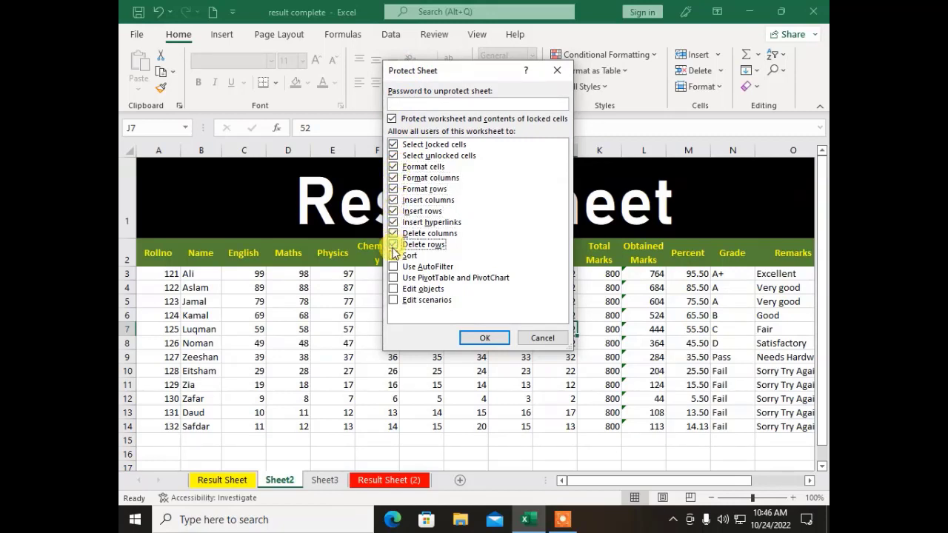
left_click(393, 268)
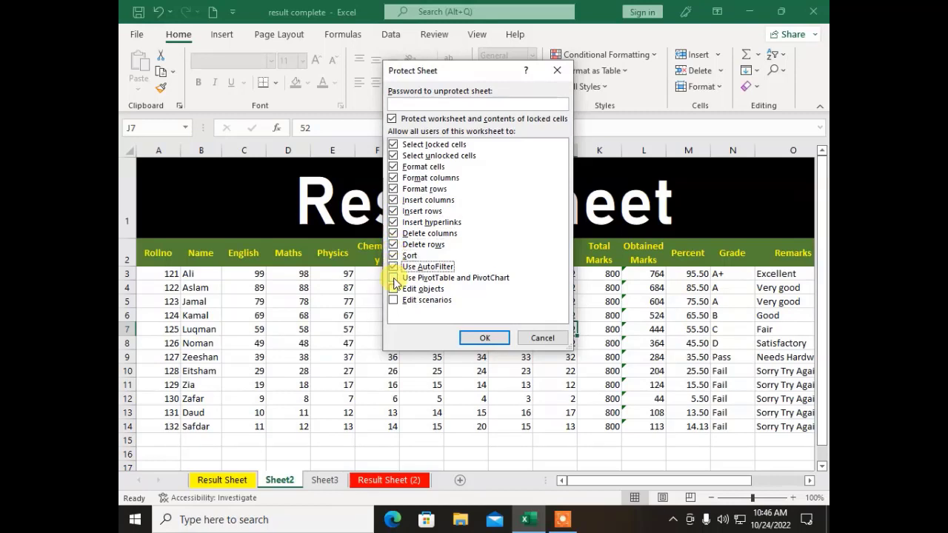
left_click(394, 278)
left_click(394, 289)
left_click(393, 300)
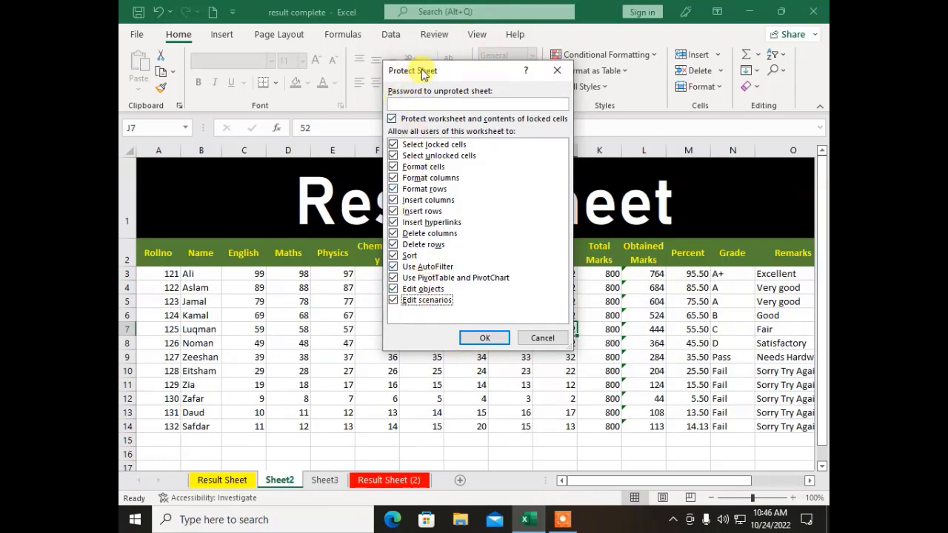
Step: Enter the sheet protection password and confirm it
left_click(412, 106)
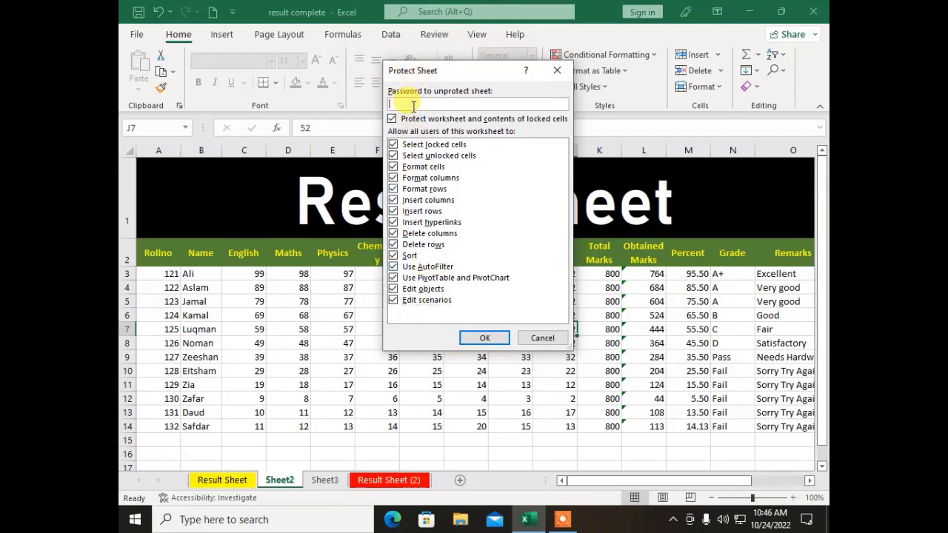
type("1")
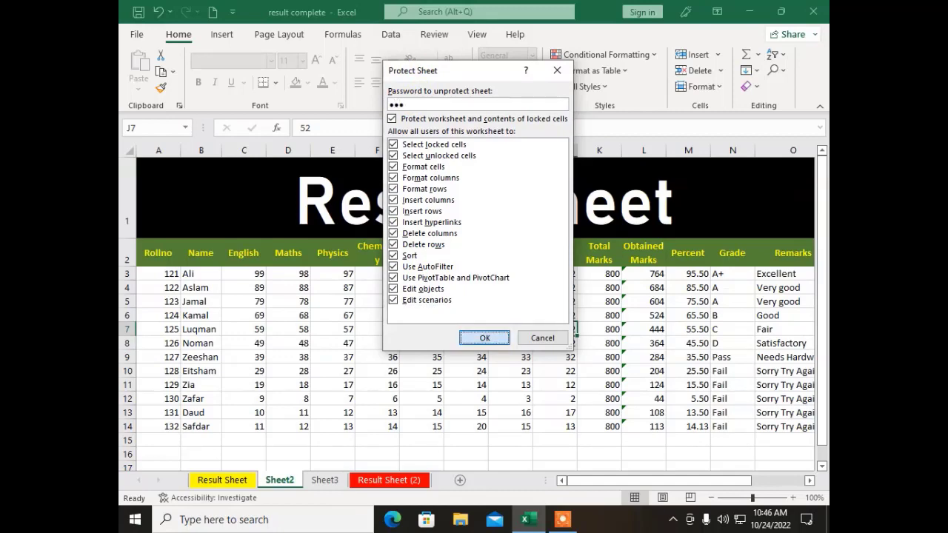
type("23")
key("Return")
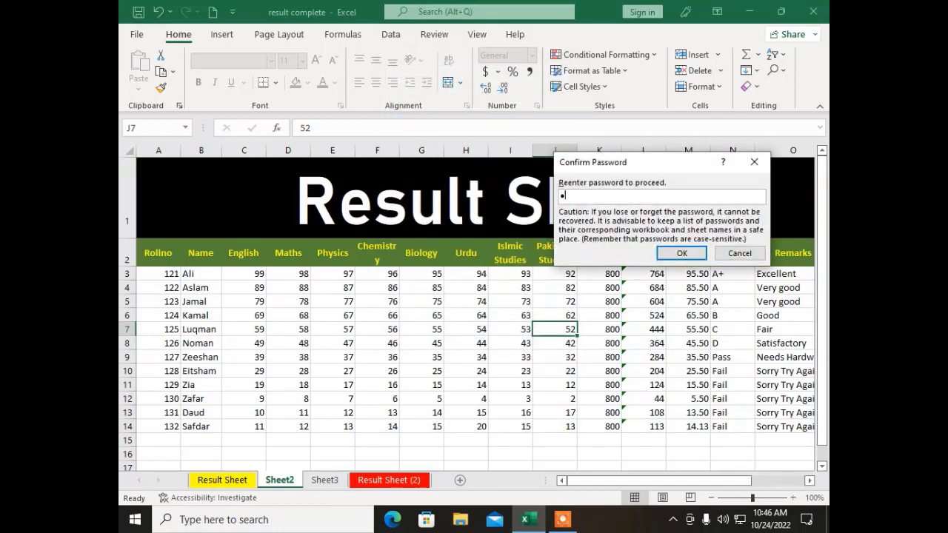
key("Return")
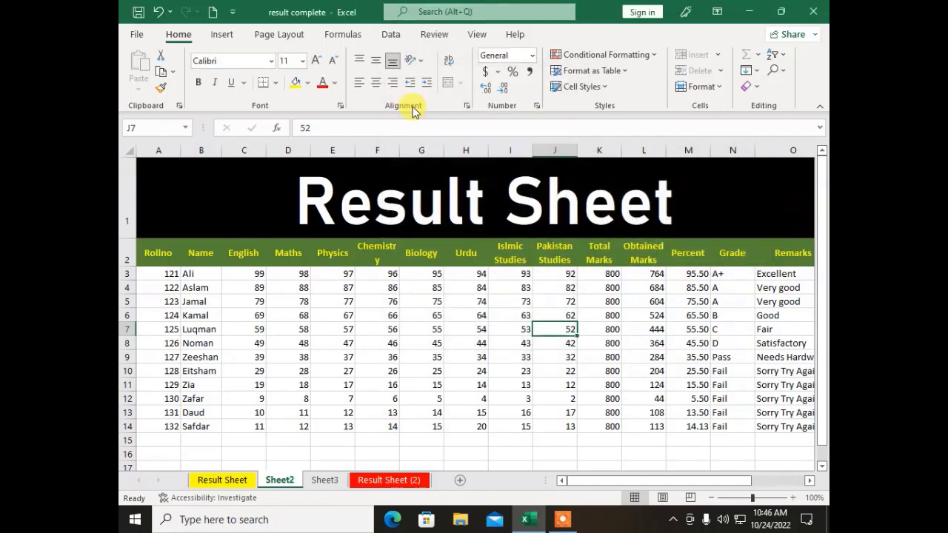
left_click(238, 261)
left_click_drag(424, 368, 643, 453)
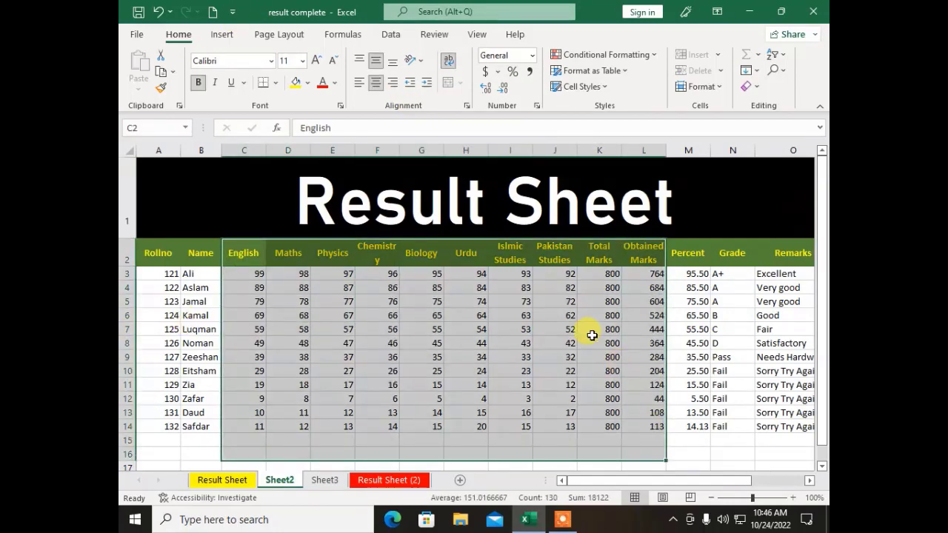
key("Delete")
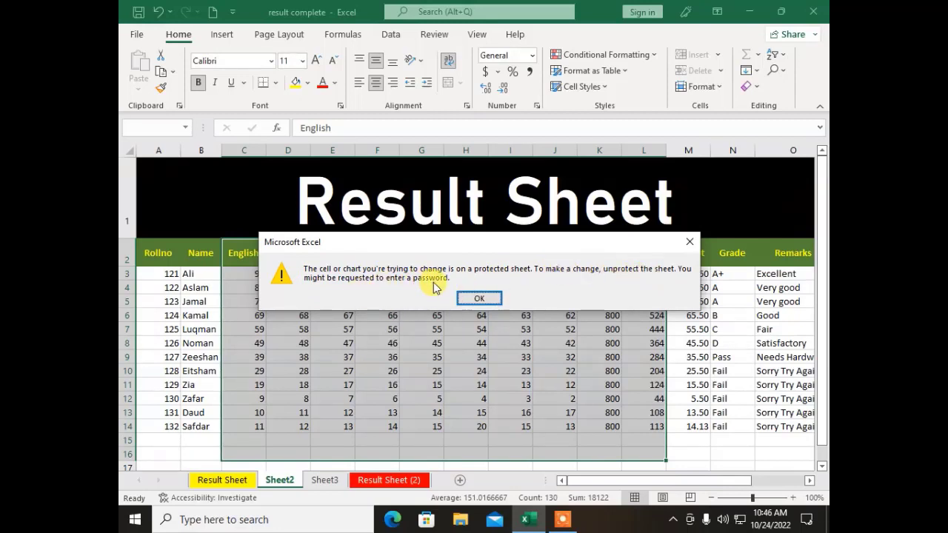
left_click(480, 298)
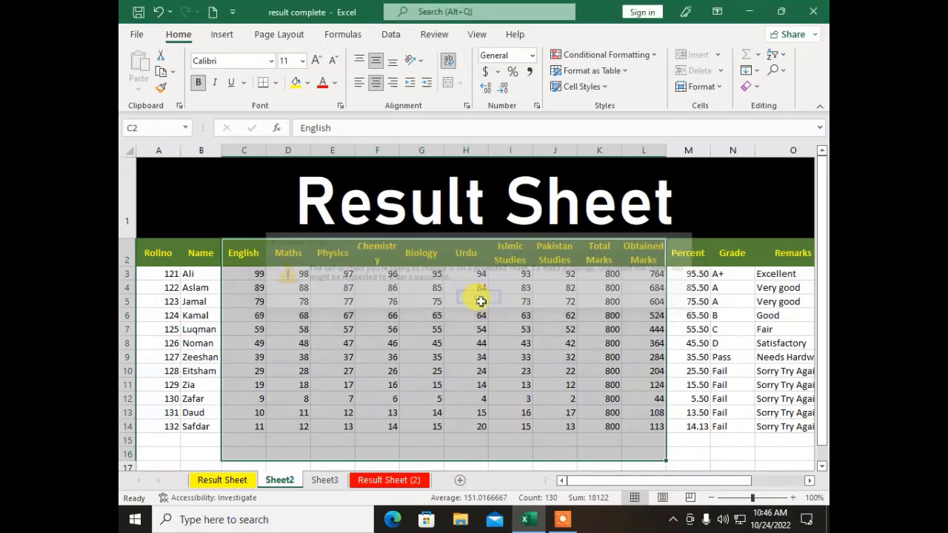
left_click(418, 318)
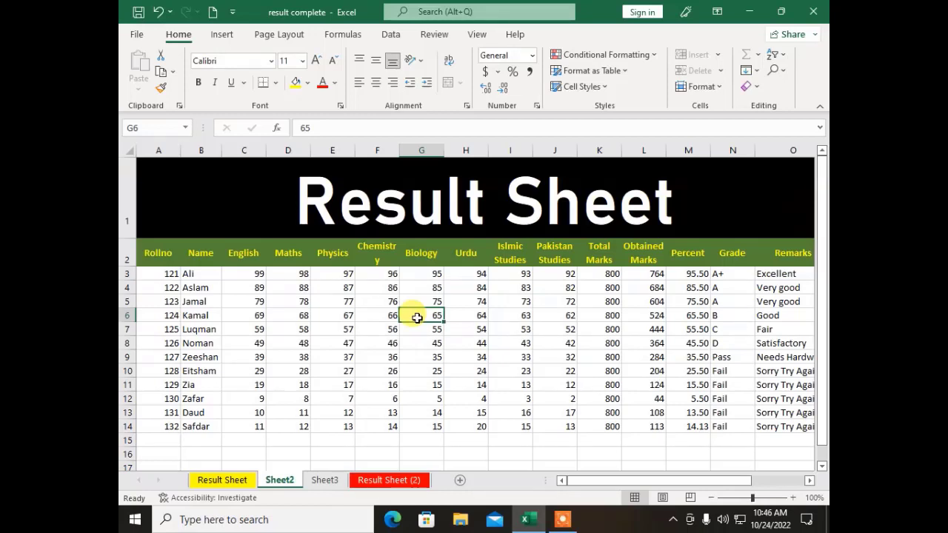
double_click(417, 317)
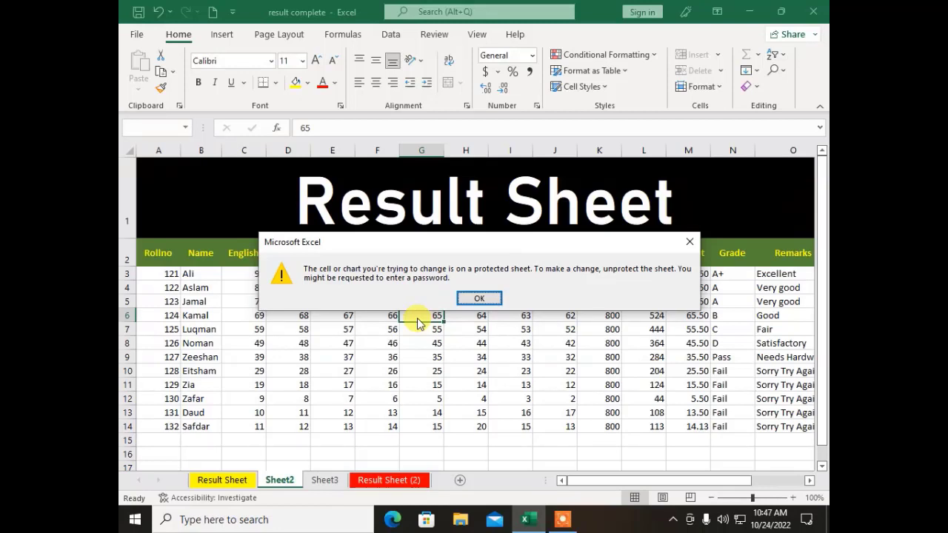
left_click(474, 298)
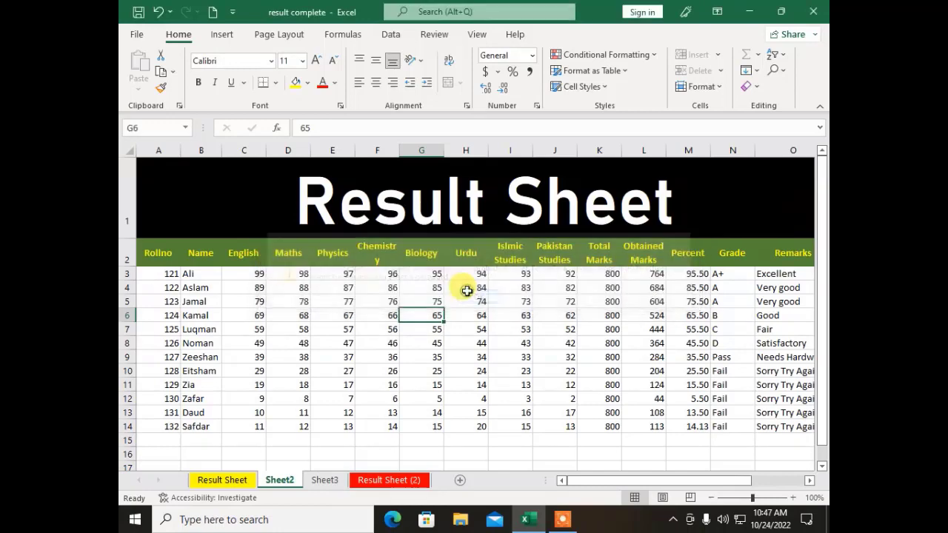
Step: Unprotect Sheet2 using its password
left_click(687, 87)
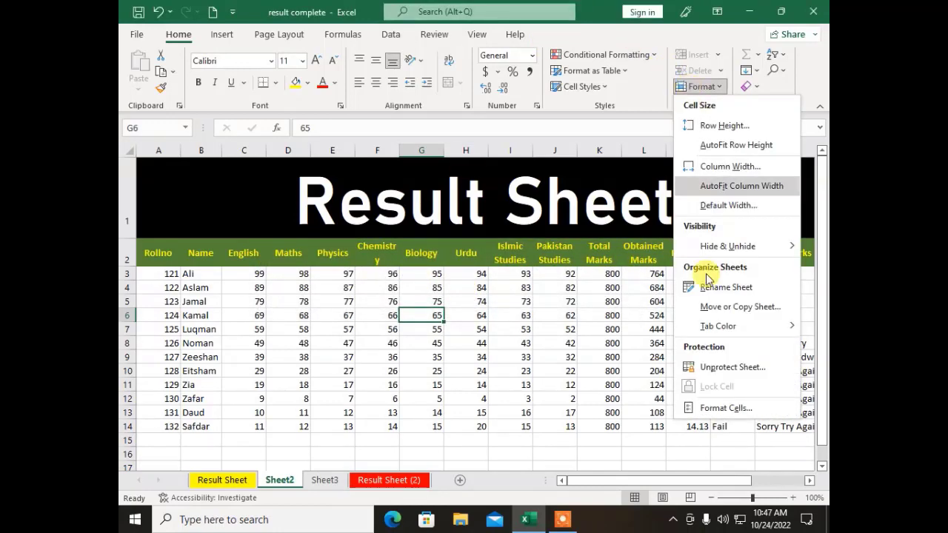
left_click(723, 371)
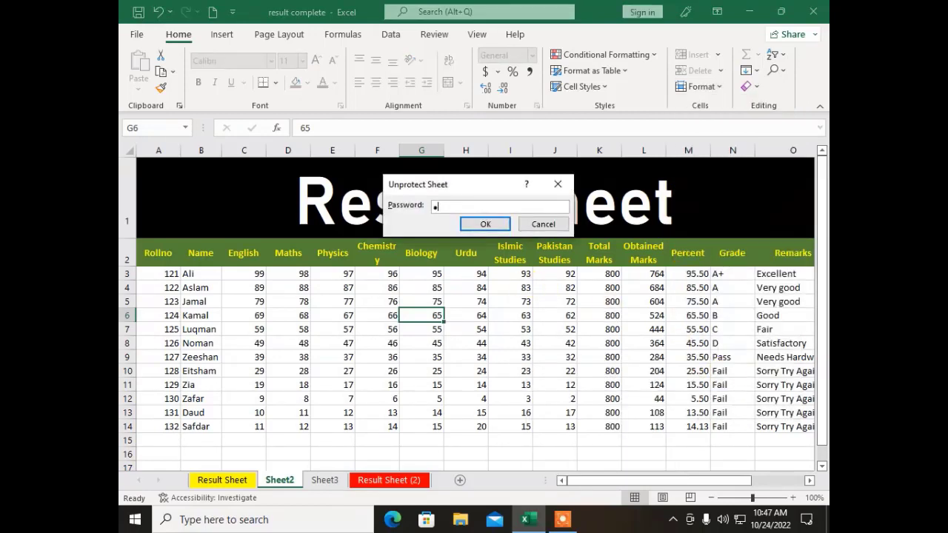
type("123")
key("Return")
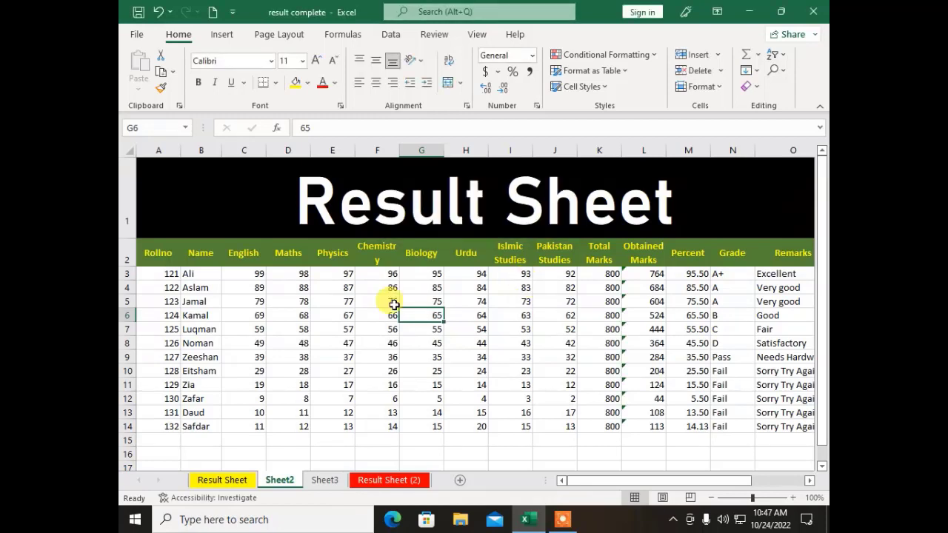
Step: Enter 55 as the Chemistry mark in F8, then correct it to 48
left_click(384, 341)
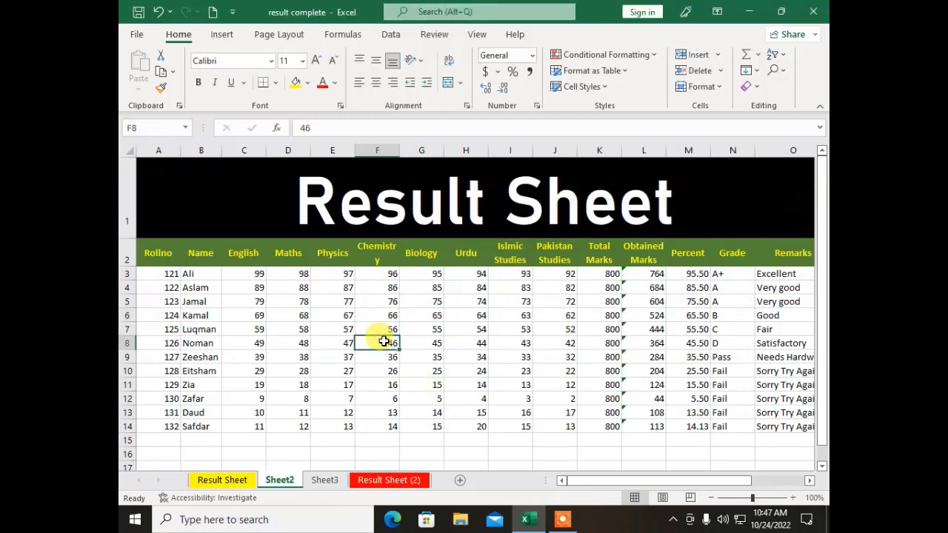
type("55")
key("Return")
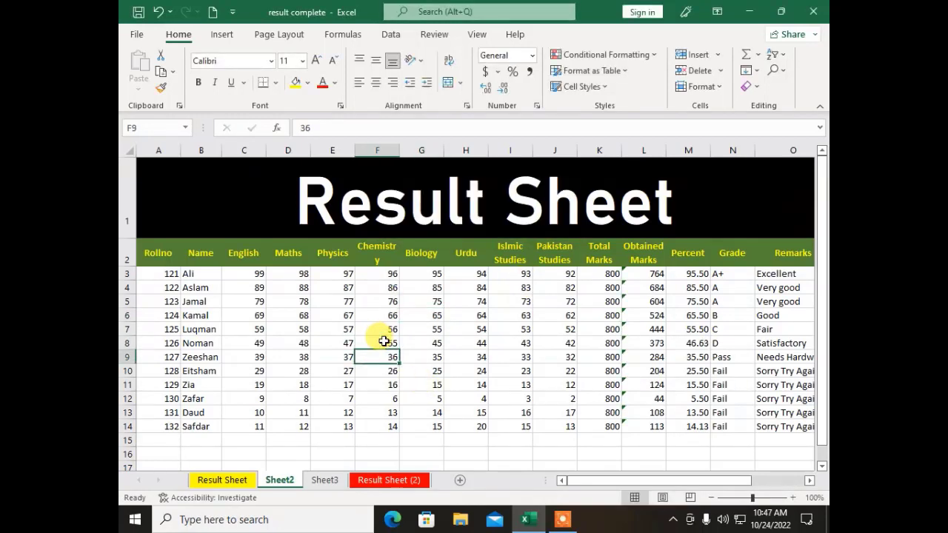
left_click(384, 340)
key("Delete")
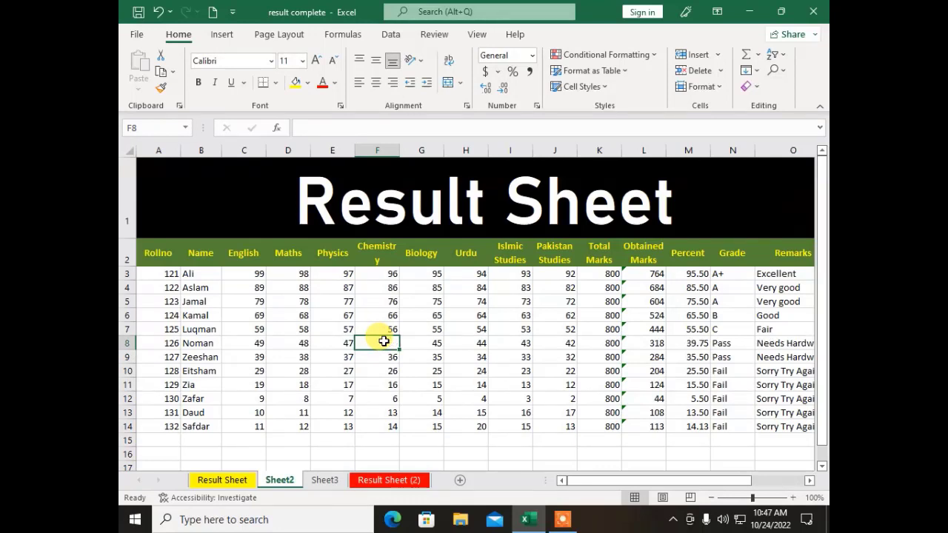
type("48")
key("Return")
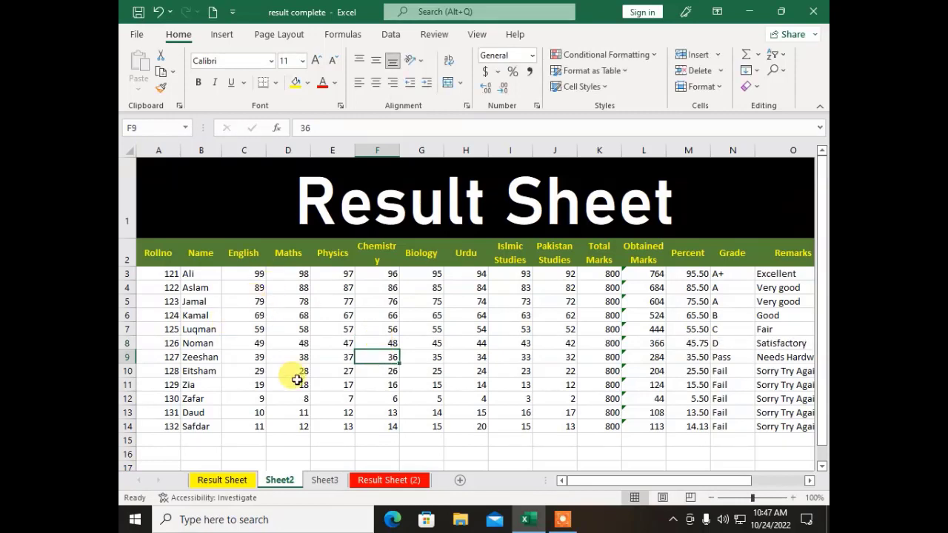
left_click(700, 87)
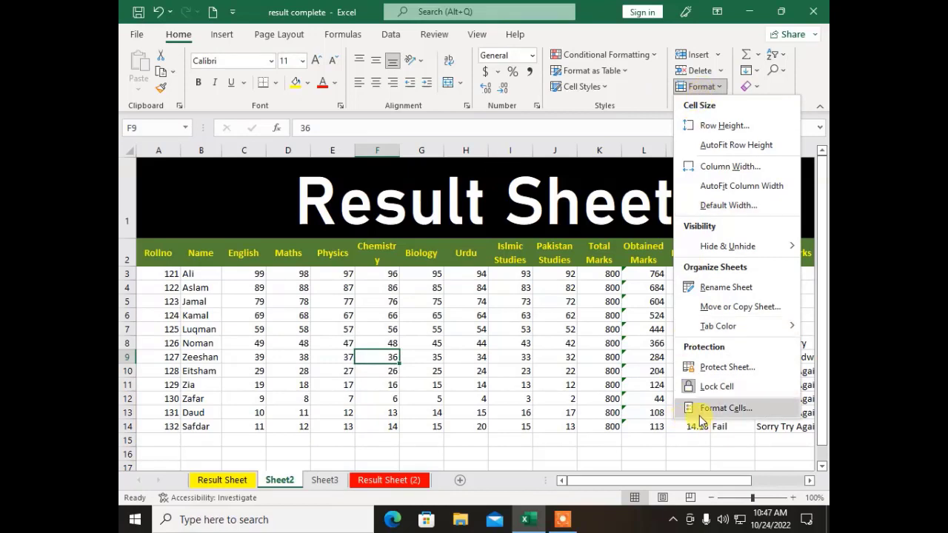
key("Escape")
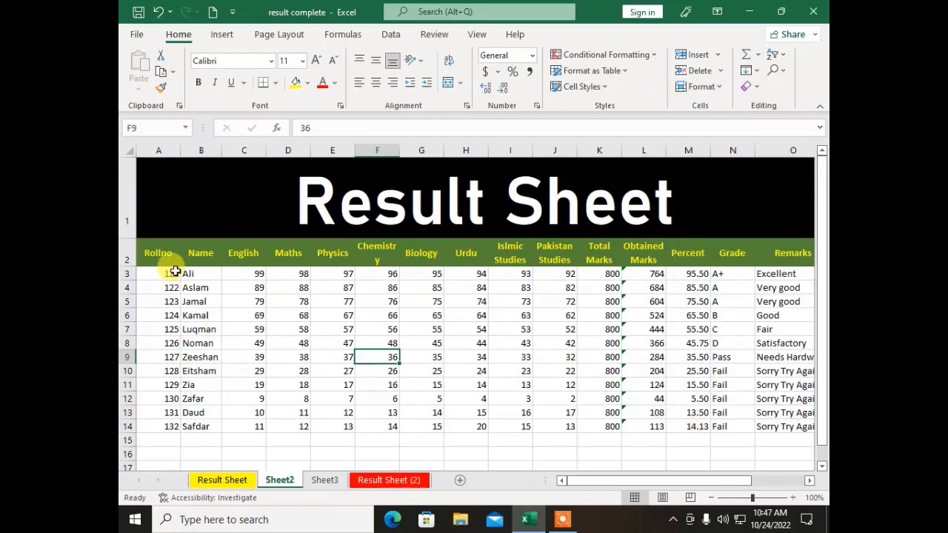
left_click_drag(155, 250, 707, 260)
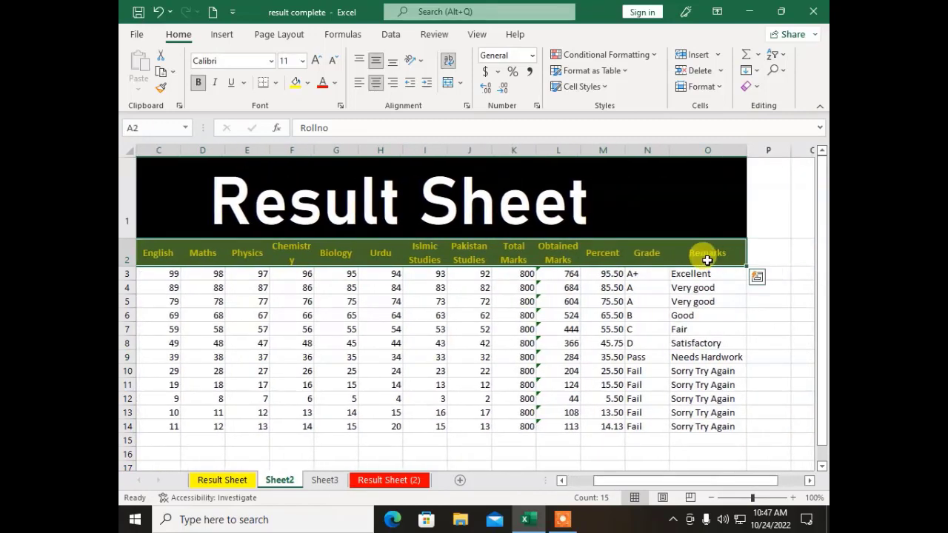
left_click(701, 86)
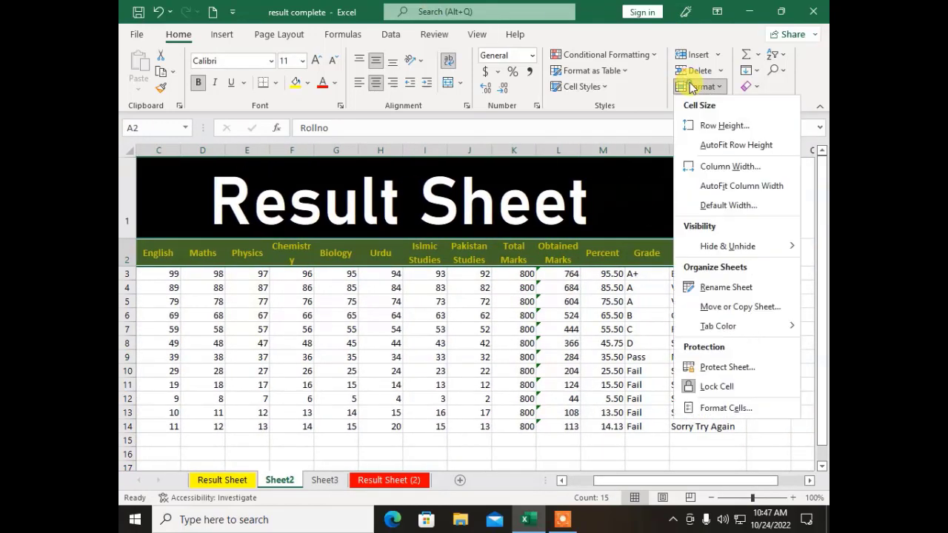
left_click(716, 411)
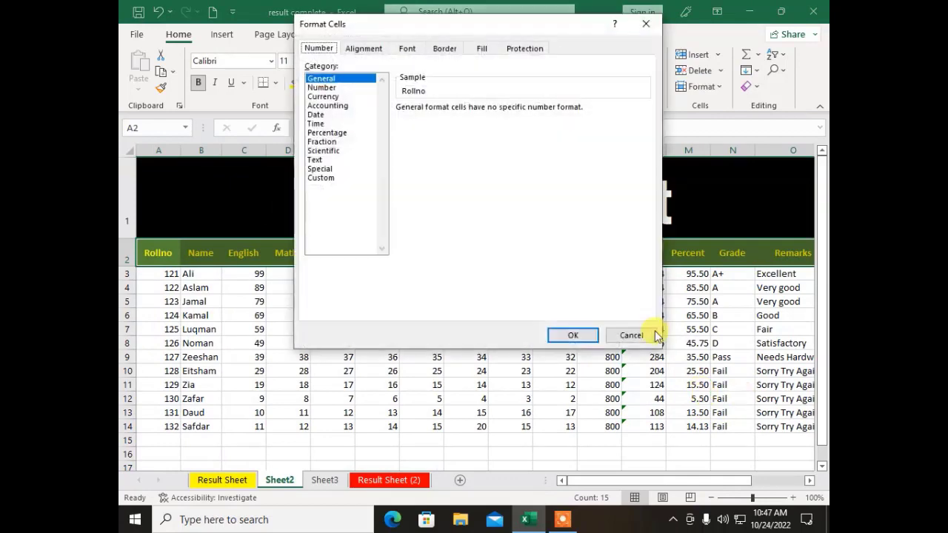
left_click(363, 49)
left_click(622, 99)
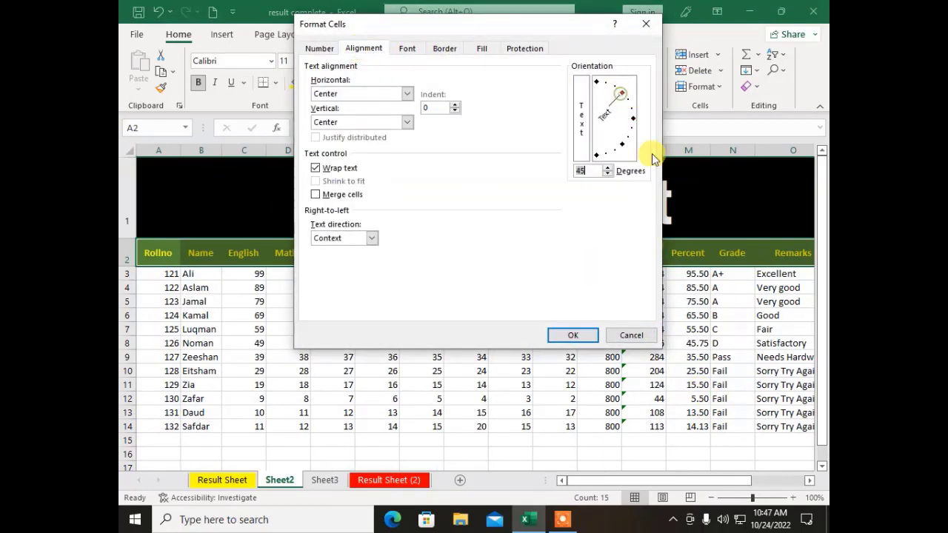
left_click(563, 333)
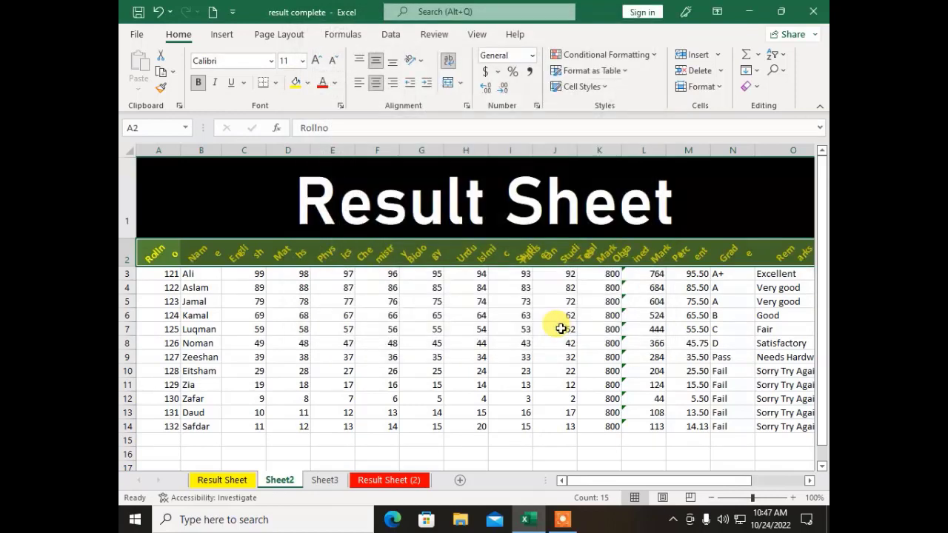
left_click(358, 381)
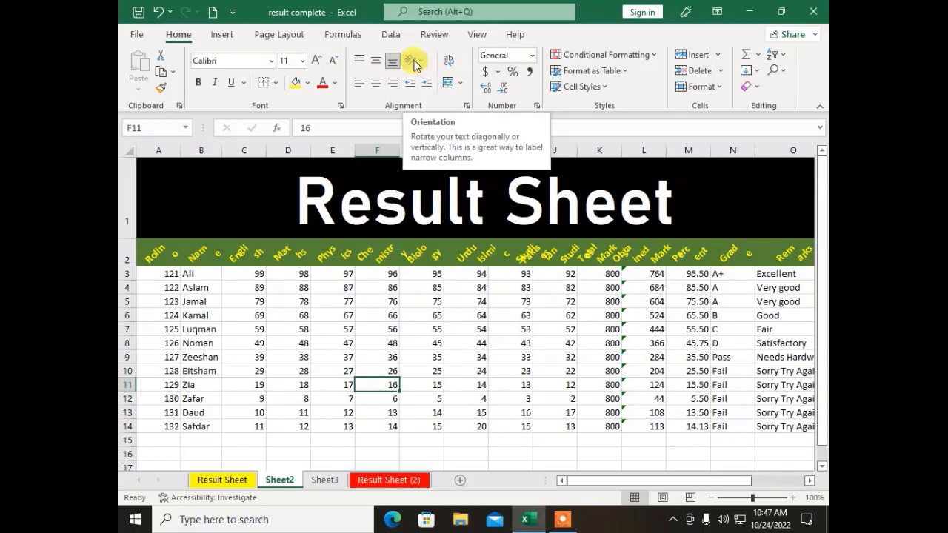
left_click(404, 313)
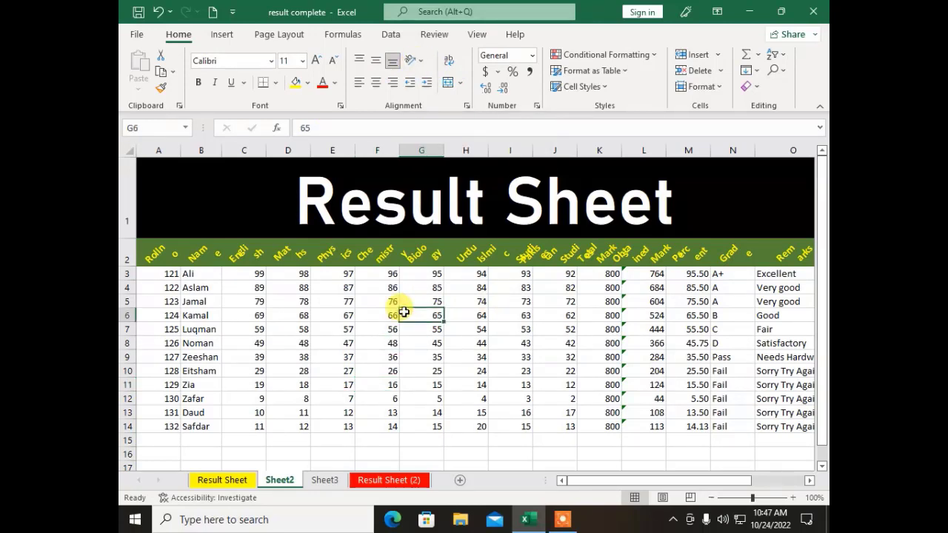
key("ctrl+z")
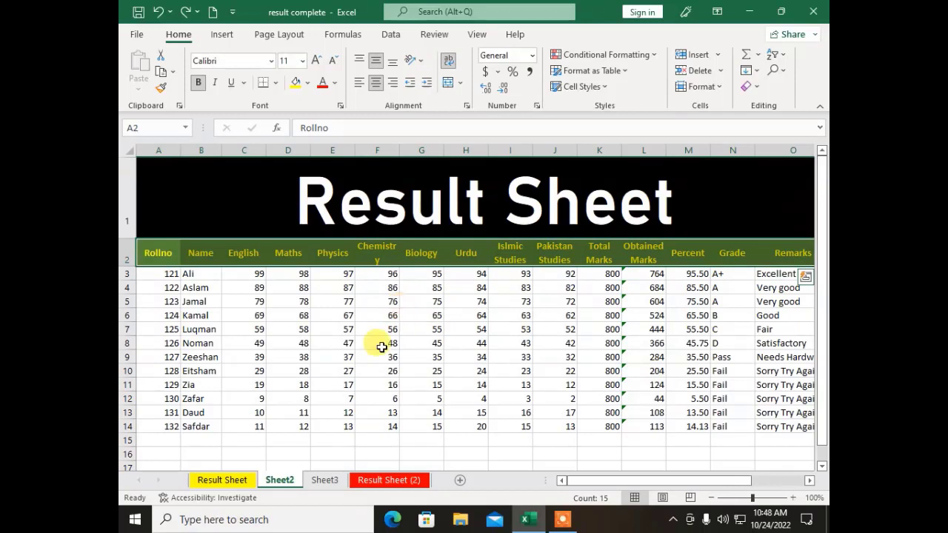
left_click(331, 357)
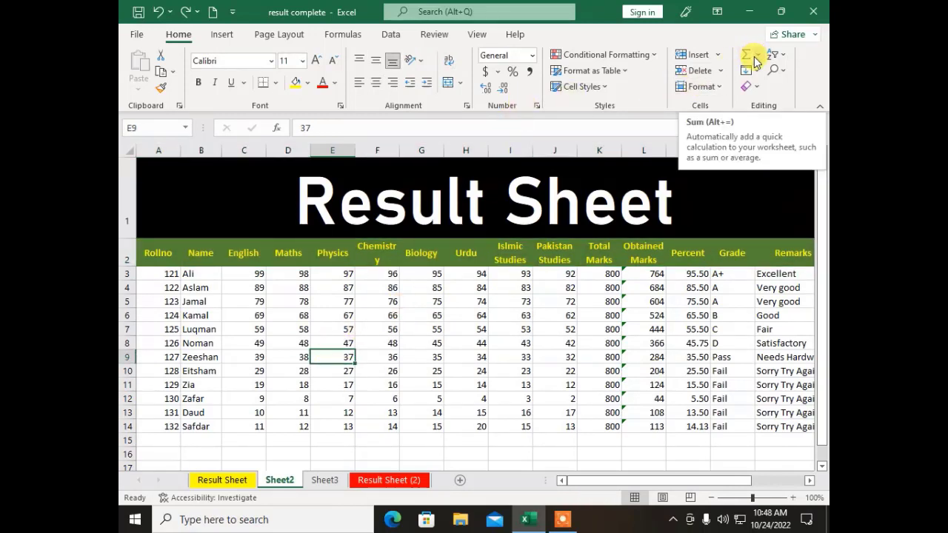
Step: Copy the marks block A2:H12 on Sheet3
left_click(367, 357)
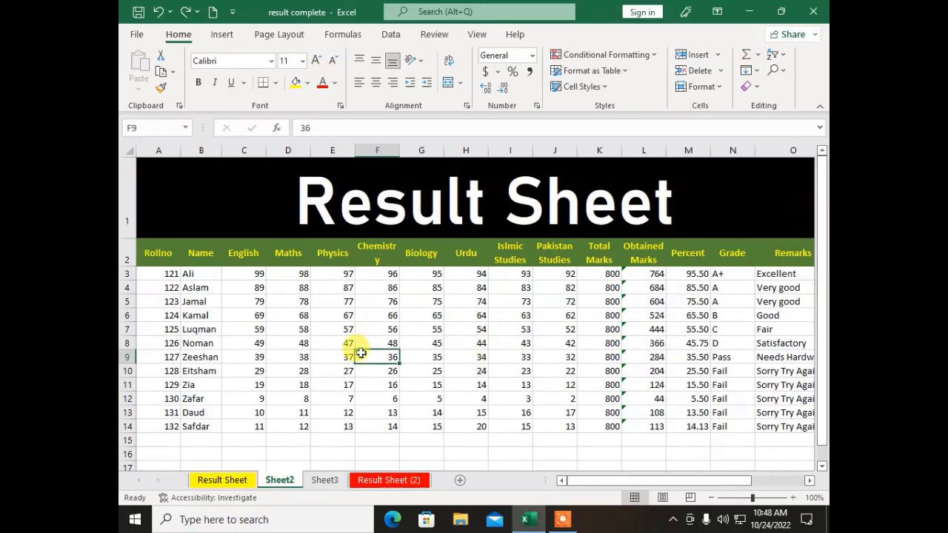
left_click(320, 480)
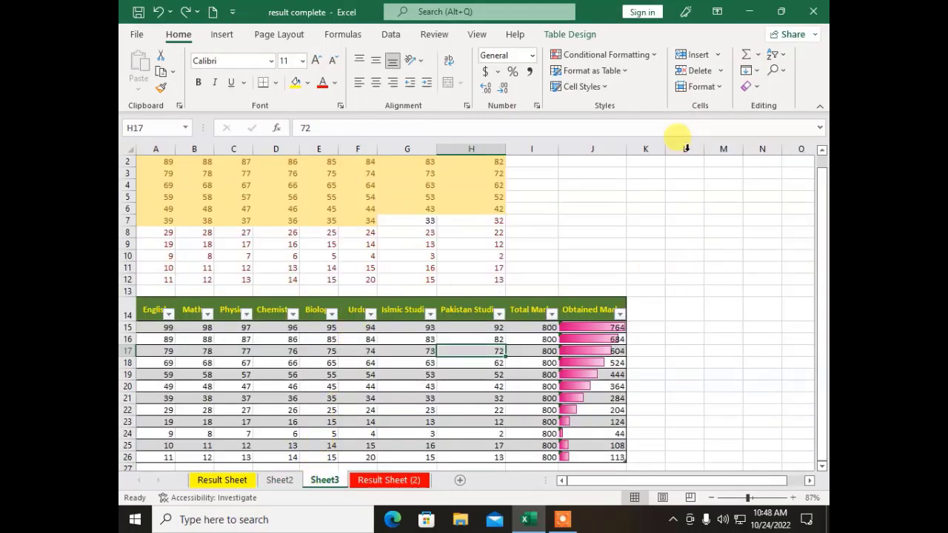
left_click_drag(498, 280, 132, 161)
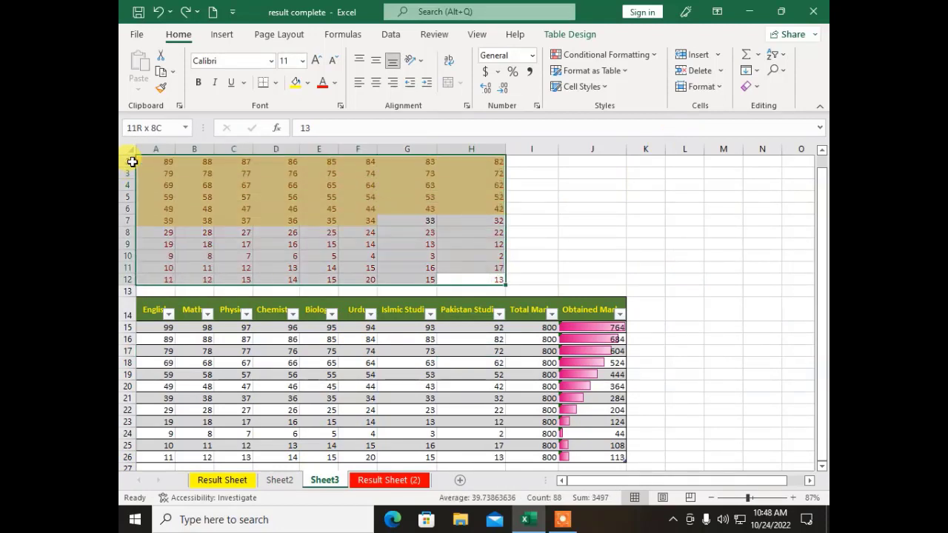
left_click(160, 71)
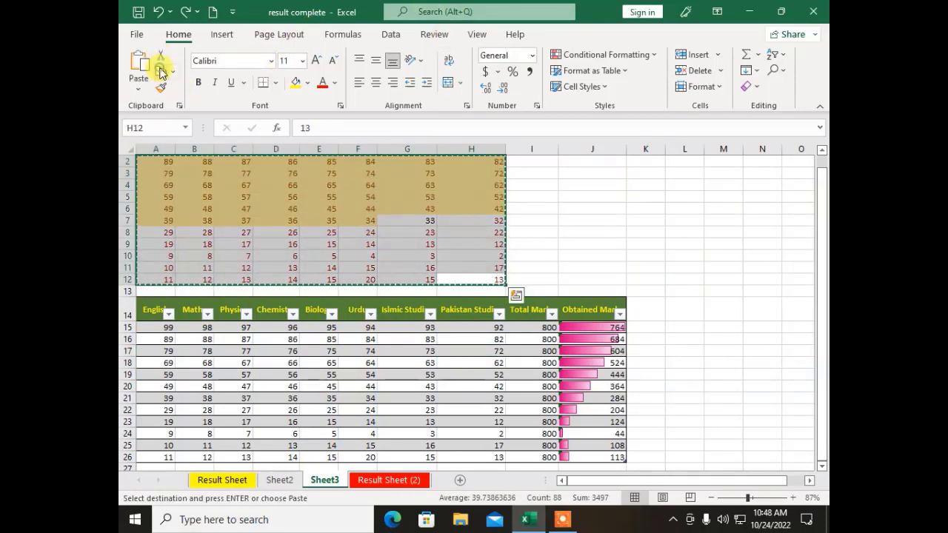
Step: Add a new sheet and paste the marks at A1 and again at A12
left_click(457, 481)
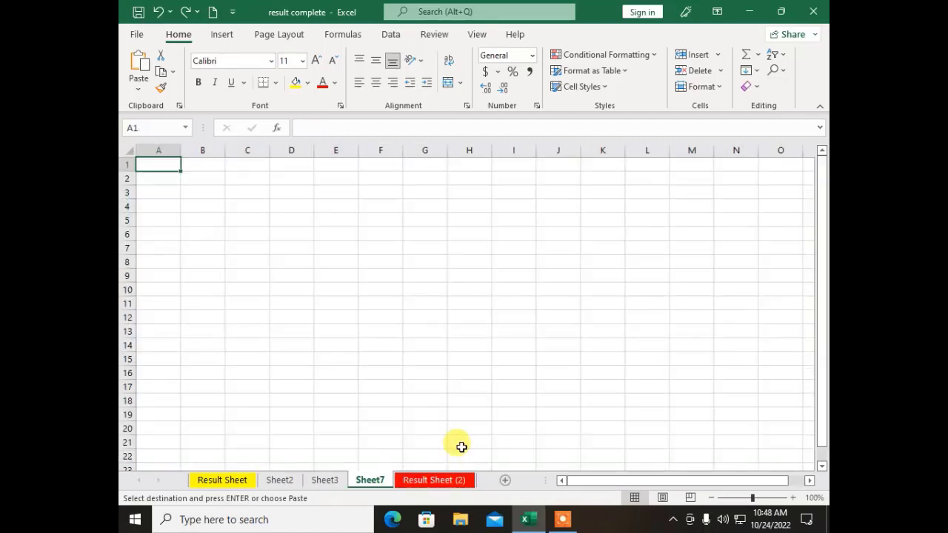
key("ctrl+v")
left_click(154, 317)
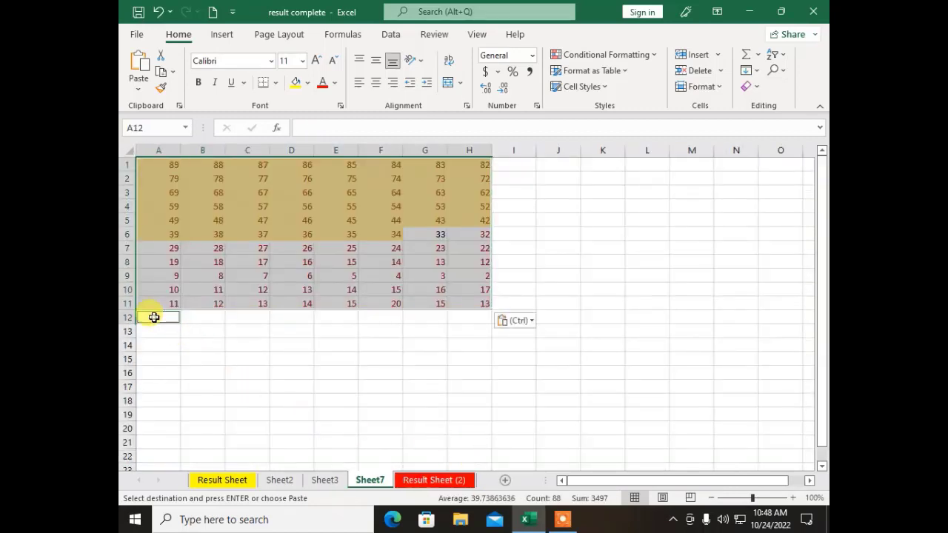
key("ctrl+v")
left_click(415, 263)
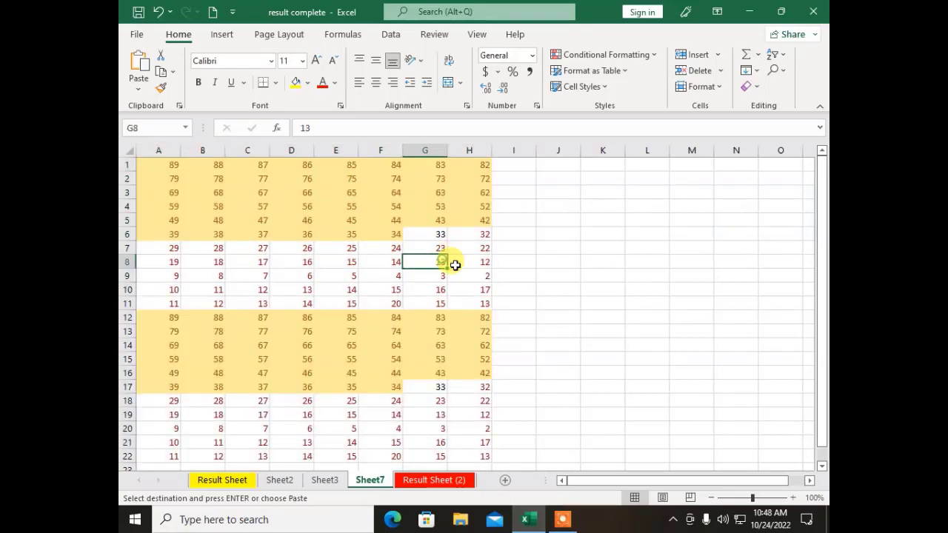
Step: Clear the formatting from the pasted range A1:H22
scroll(552, 272, "down", 1)
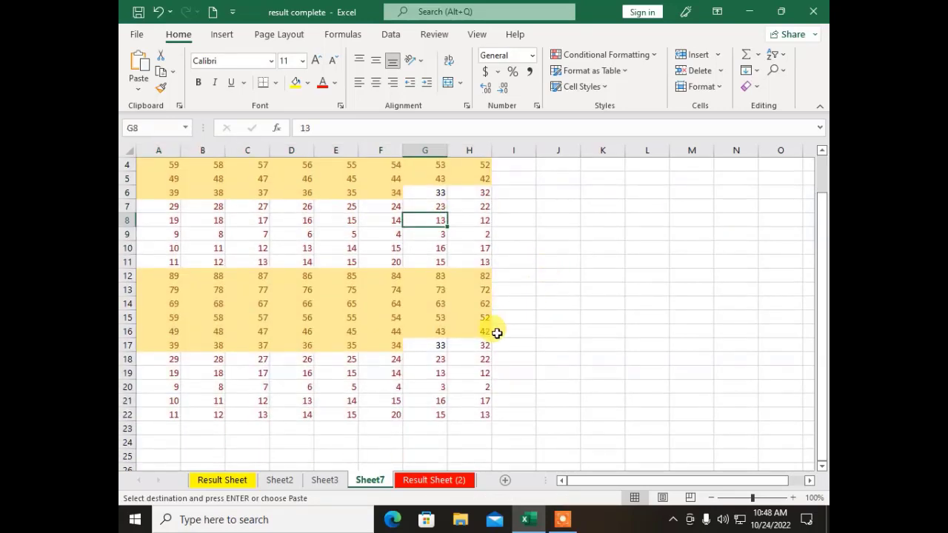
scroll(496, 332, "up", 1)
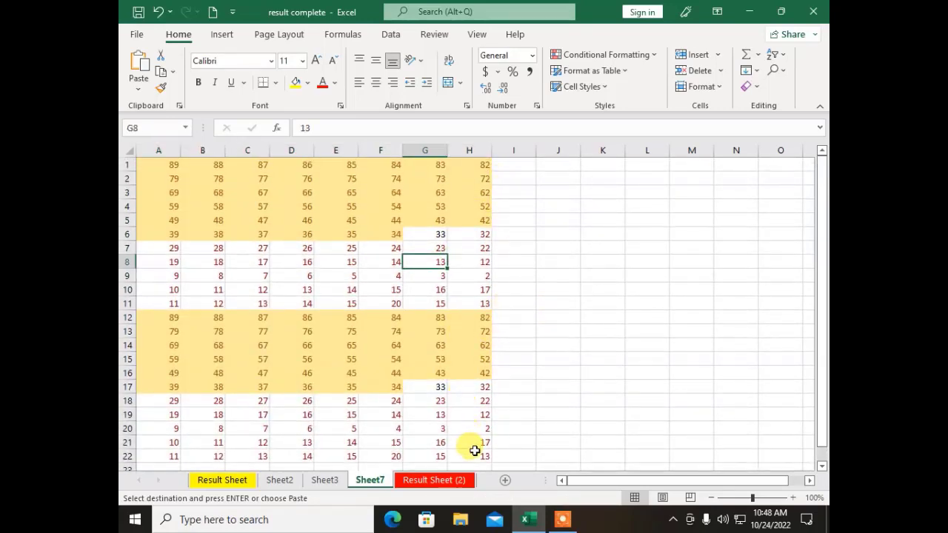
left_click_drag(464, 454, 127, 160)
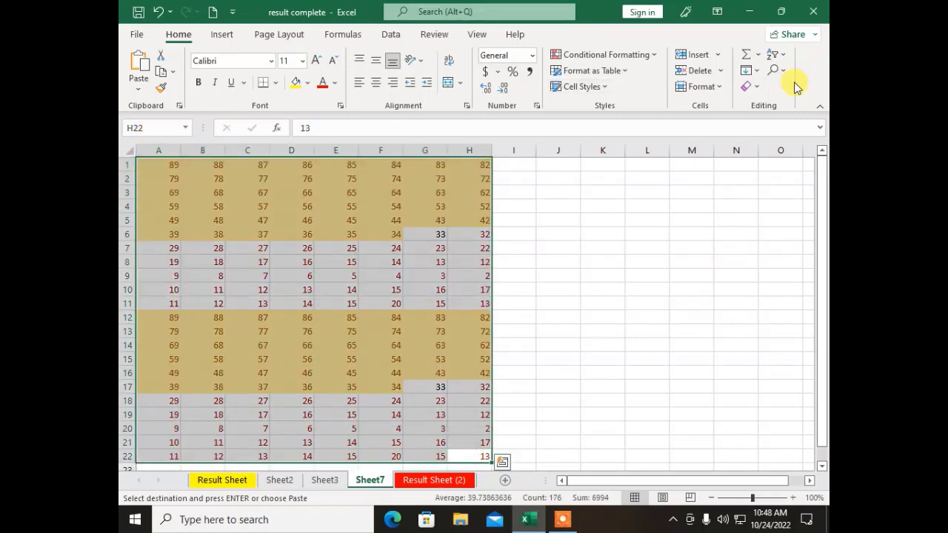
left_click(752, 88)
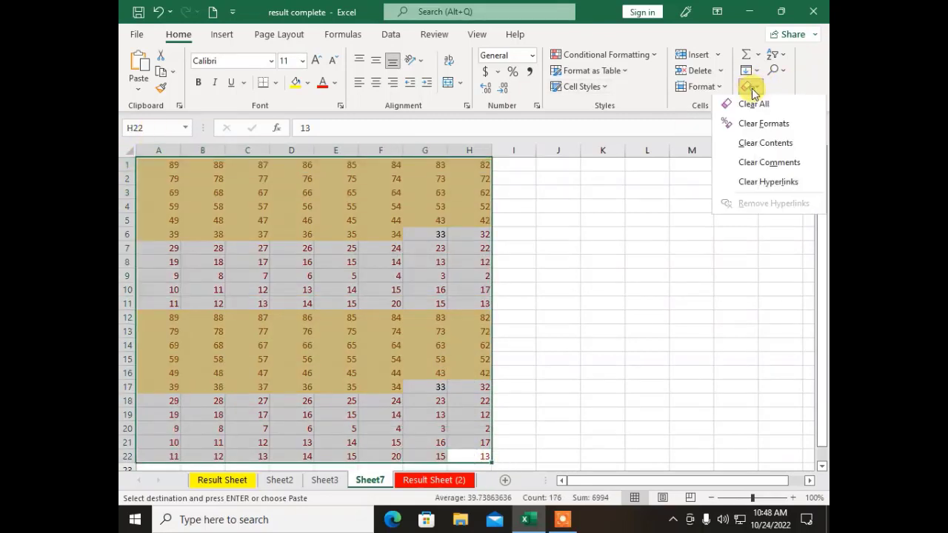
left_click(769, 131)
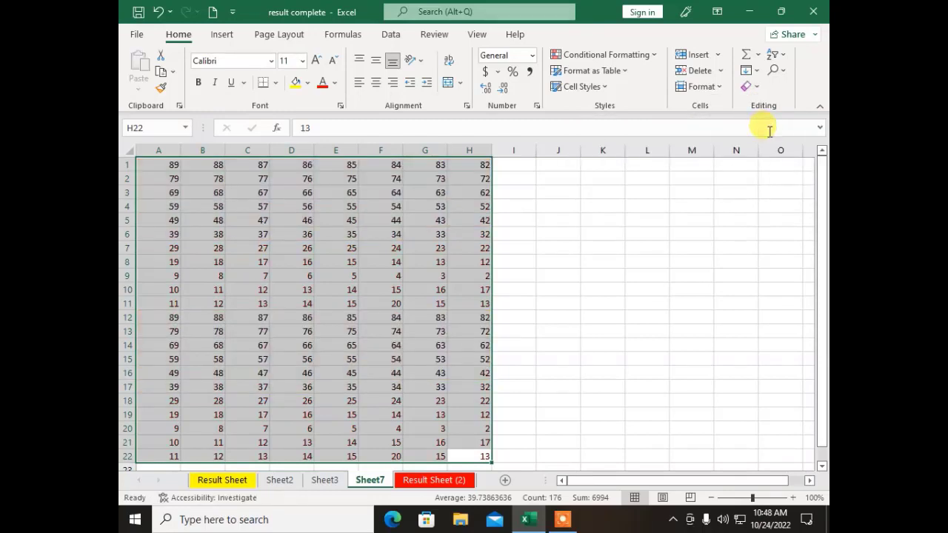
left_click(529, 262)
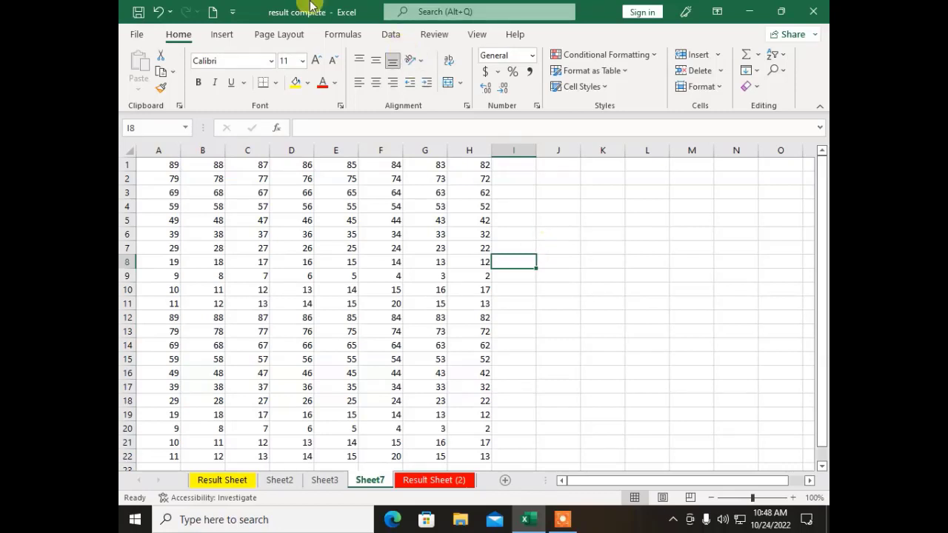
left_click(508, 163)
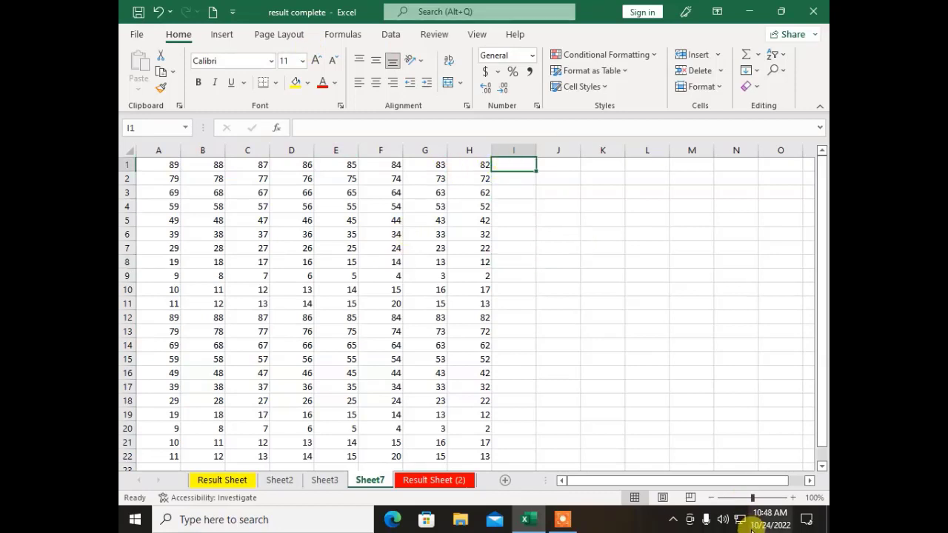
Step: Insert an AutoSum total of row 1 in I1, giving 684
left_click(757, 56)
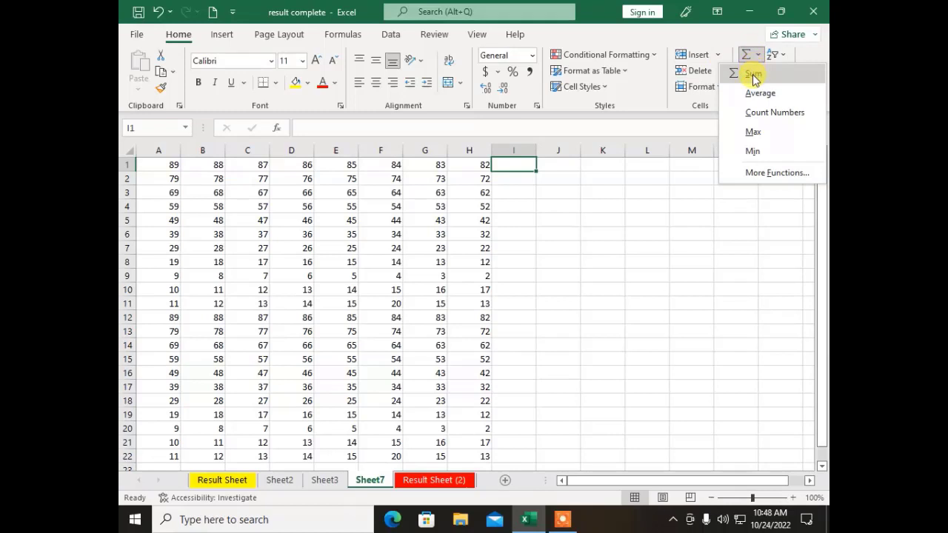
left_click(755, 77)
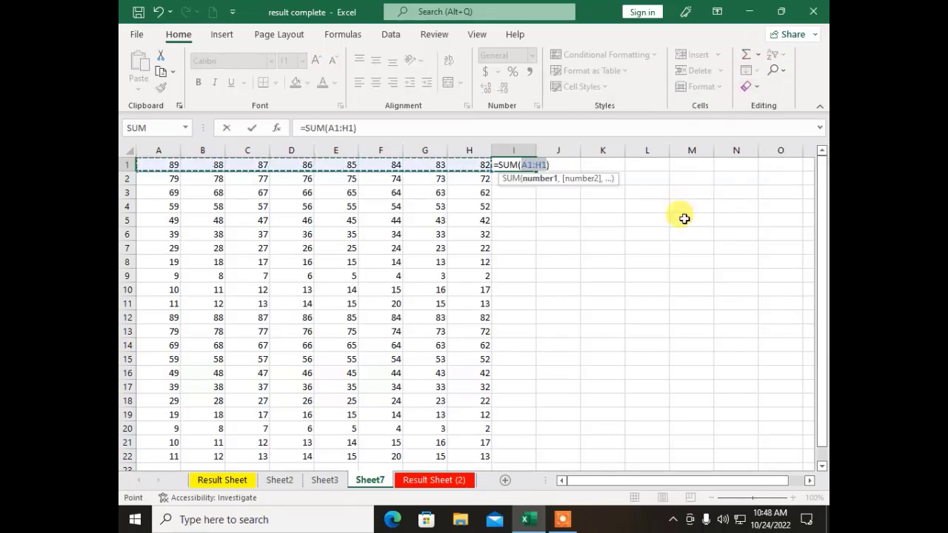
key("Return")
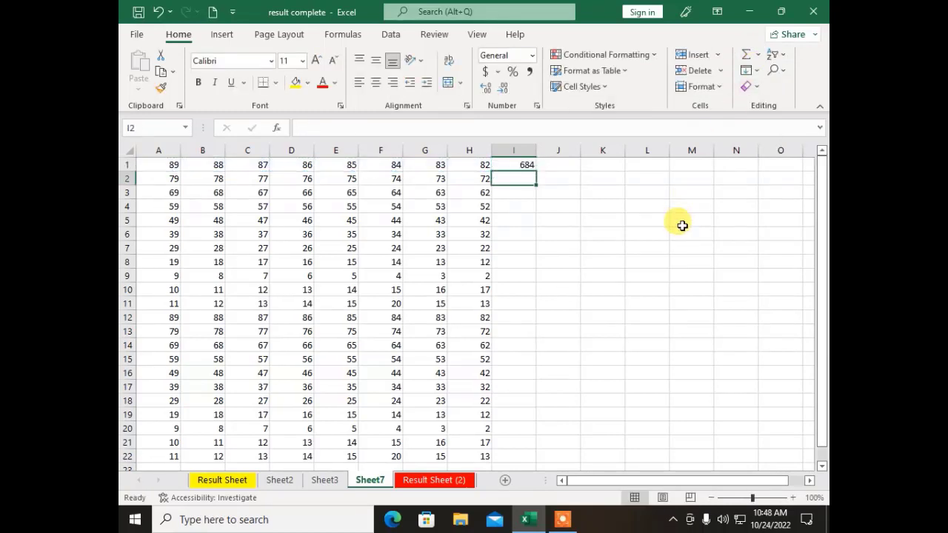
left_click(524, 164)
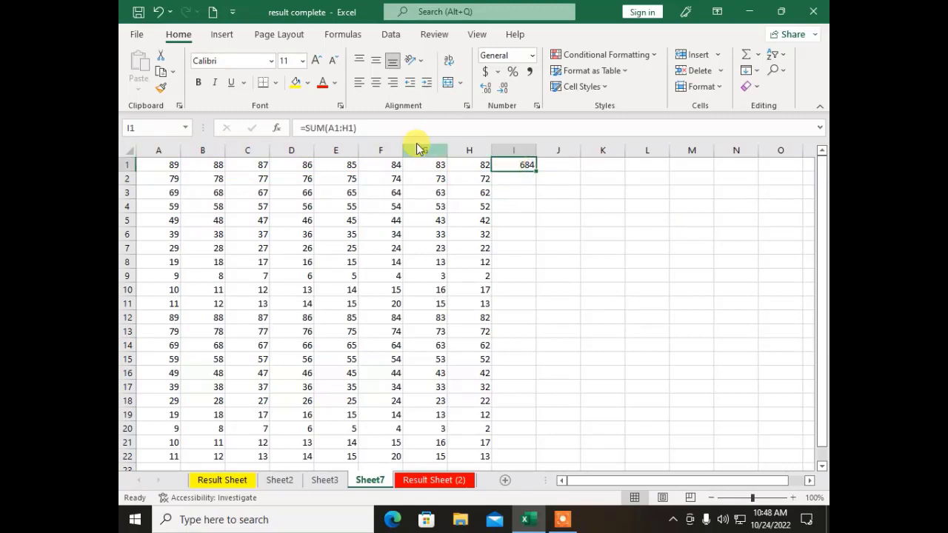
left_click(393, 128)
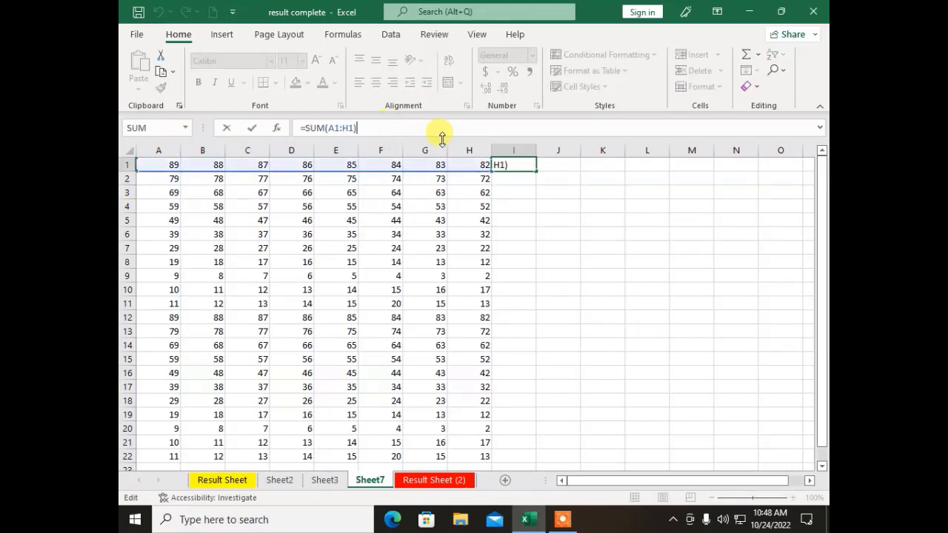
Step: Insert =MAX(A5:H5) in I5, returning 49
left_click(510, 221)
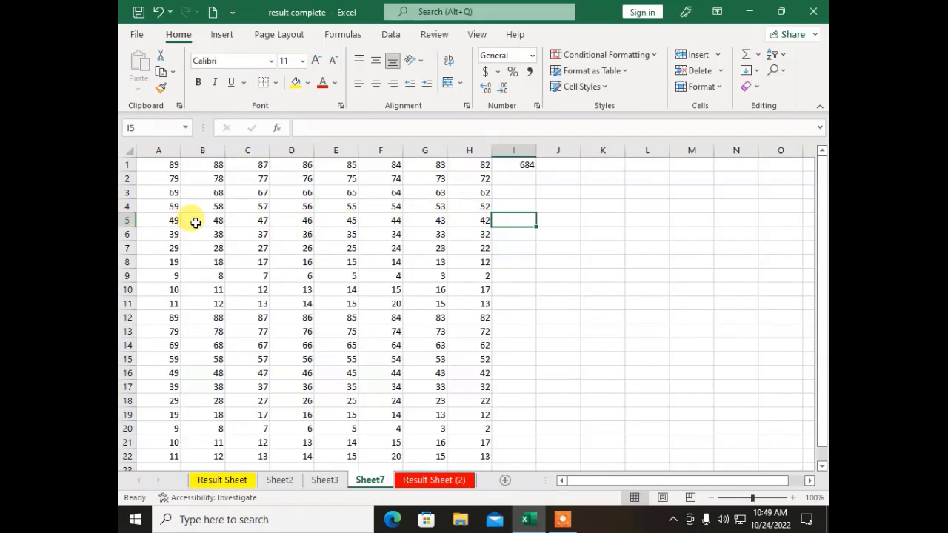
left_click(760, 58)
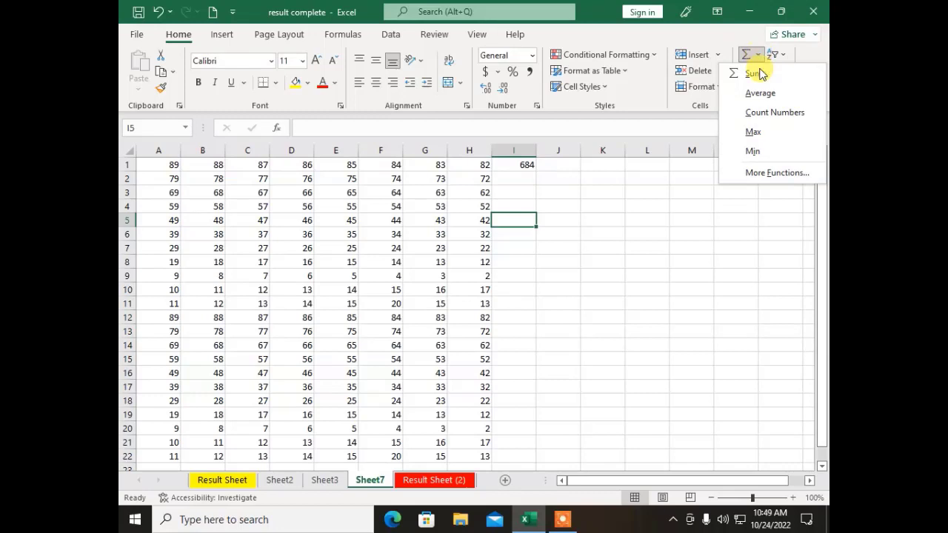
left_click(752, 132)
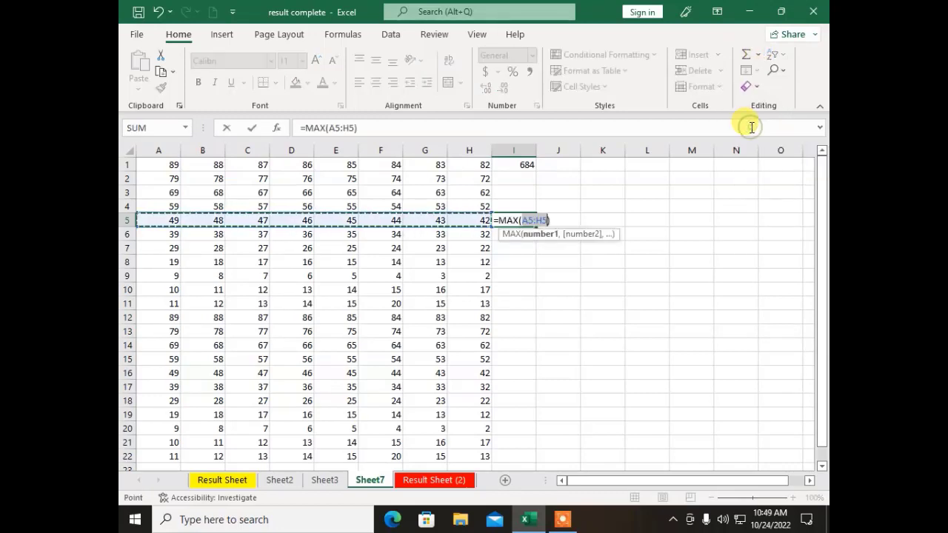
key("Return")
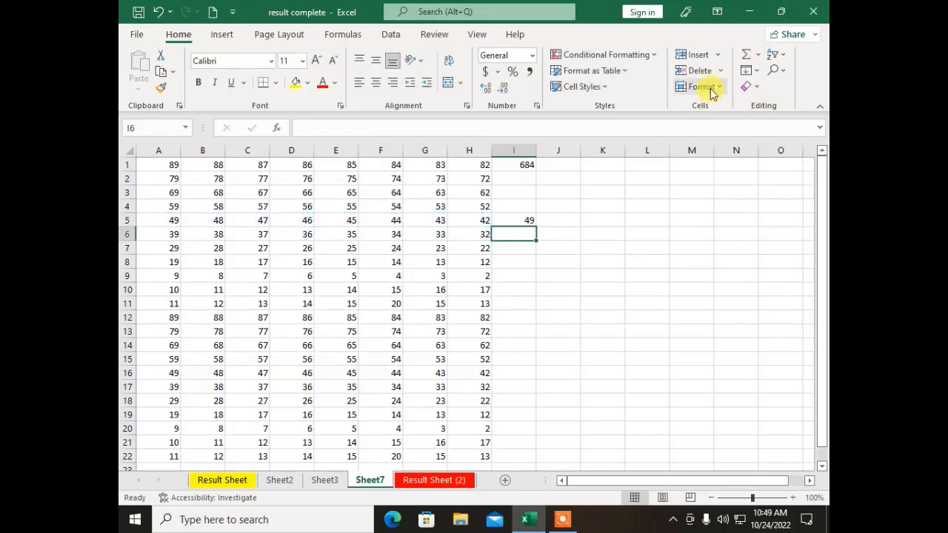
left_click(514, 218)
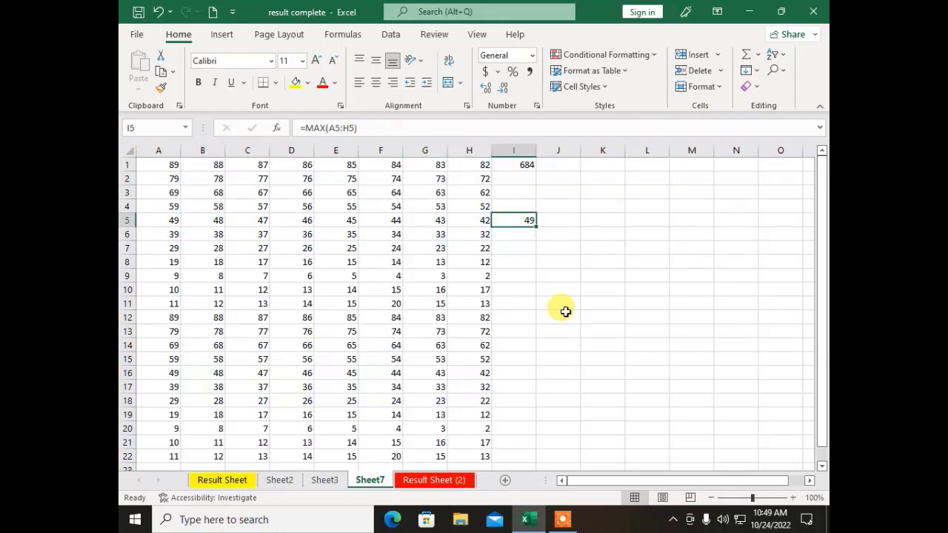
left_click(512, 289)
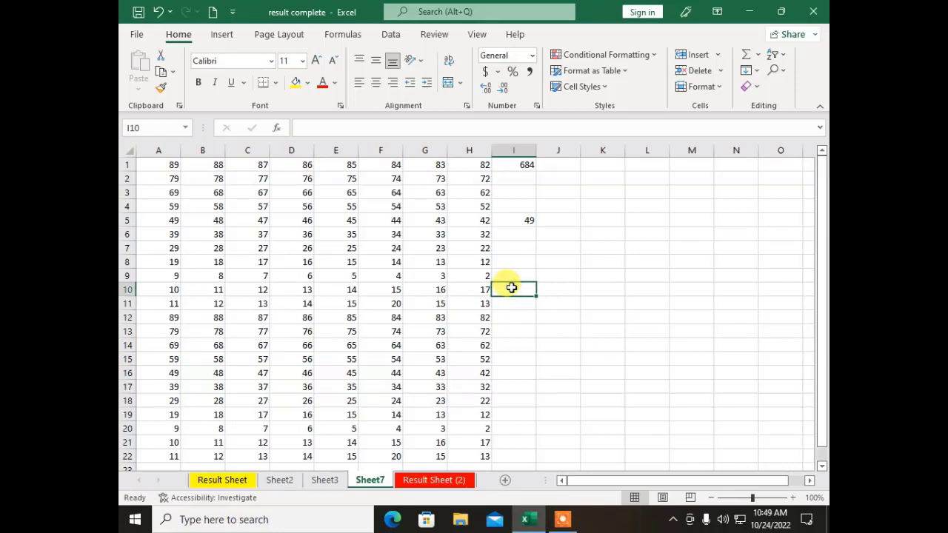
Step: Insert =MIN(A9:H9) in I9, returning 2
left_click(515, 277)
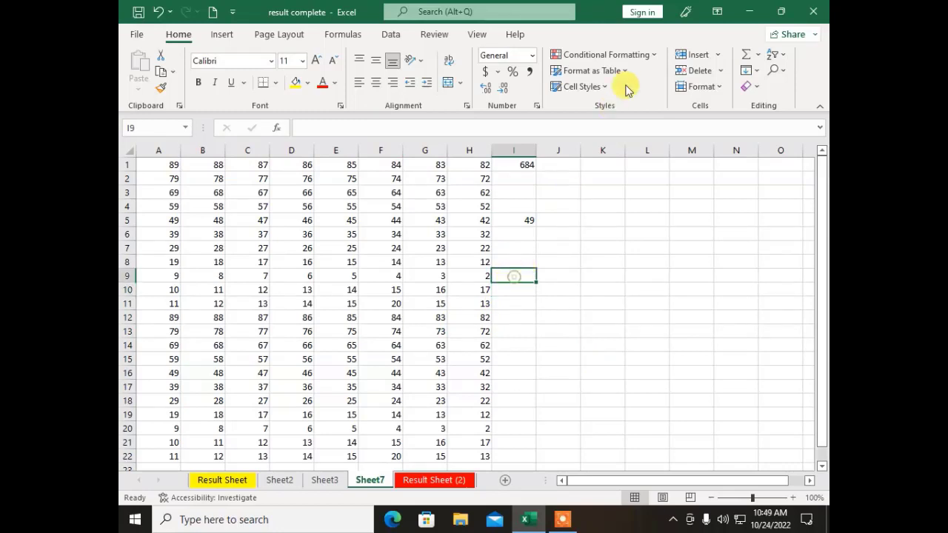
left_click(758, 56)
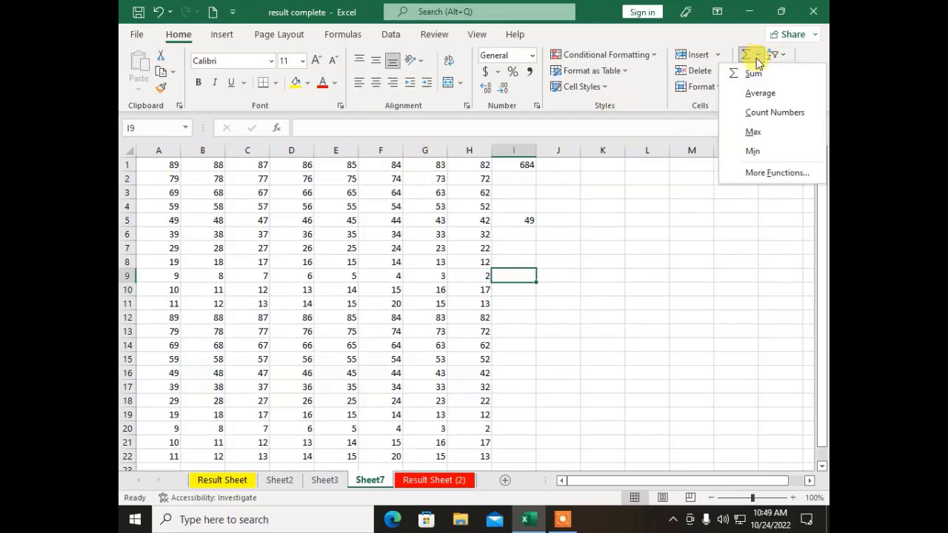
left_click(753, 152)
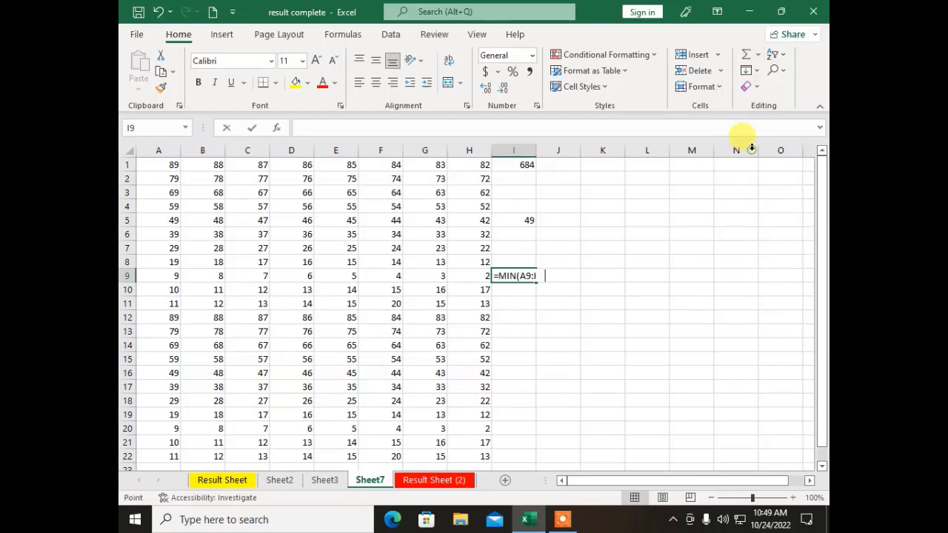
key("Return")
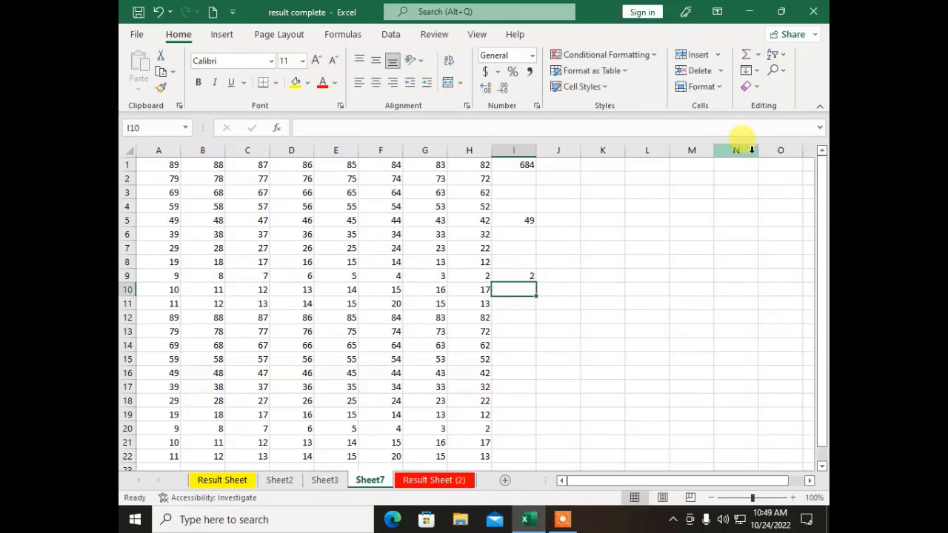
left_click(511, 276)
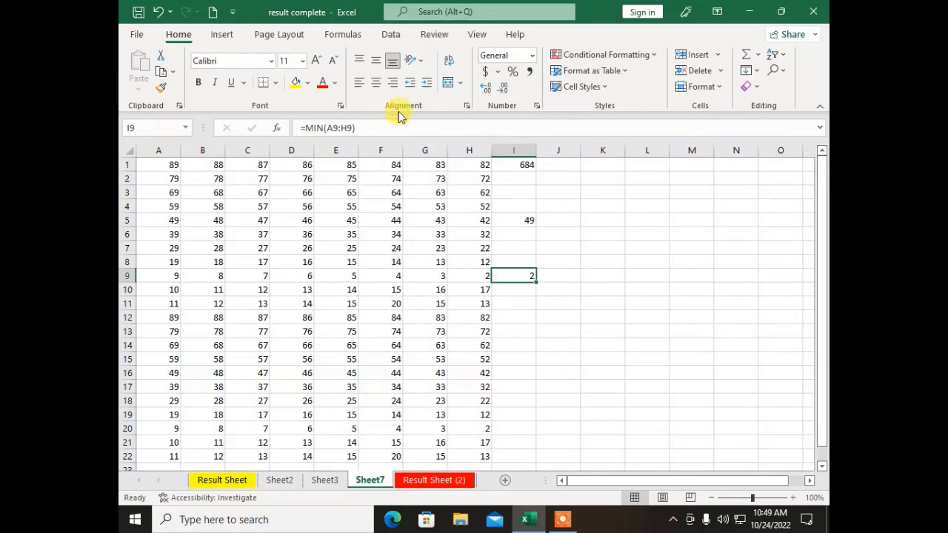
Step: Insert =AVERAGE(A13:H13) in I13, returning 75.5
left_click(510, 329)
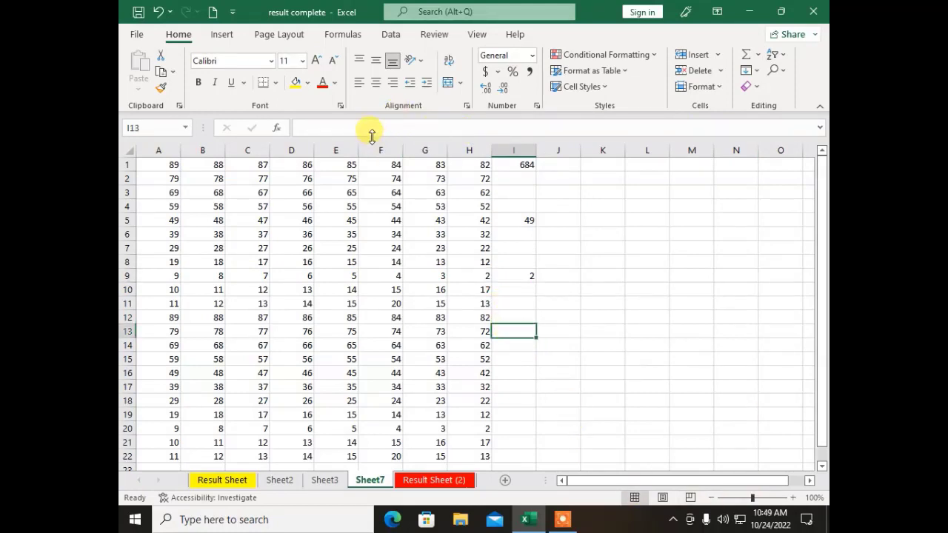
left_click(759, 55)
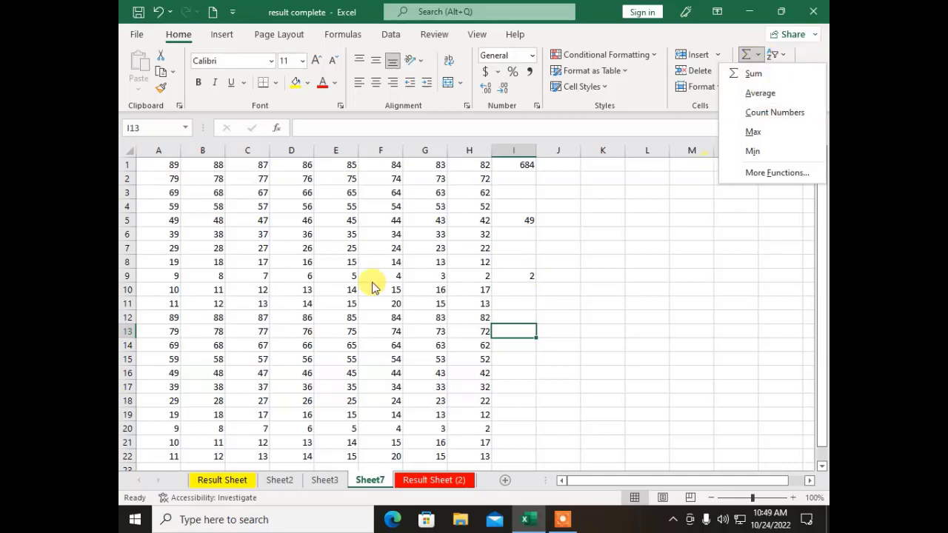
left_click(778, 95)
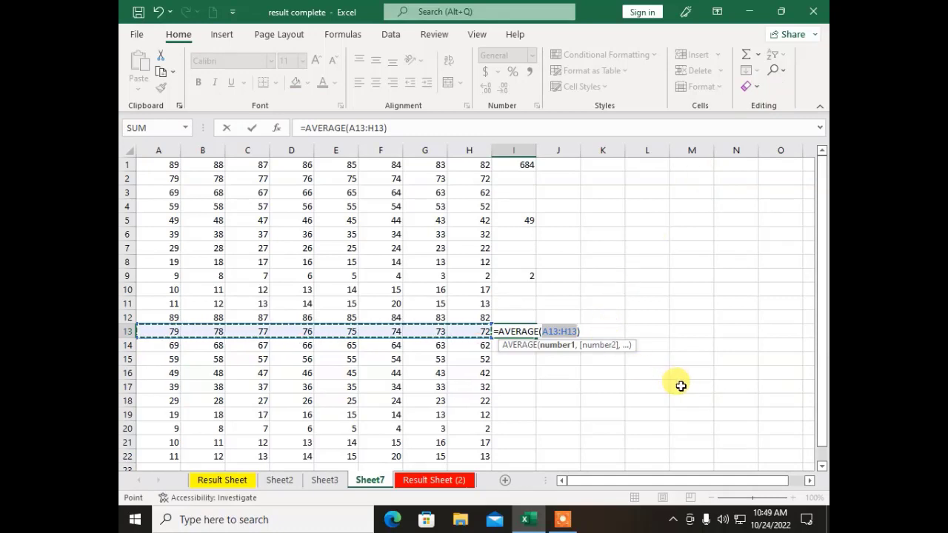
key("Return")
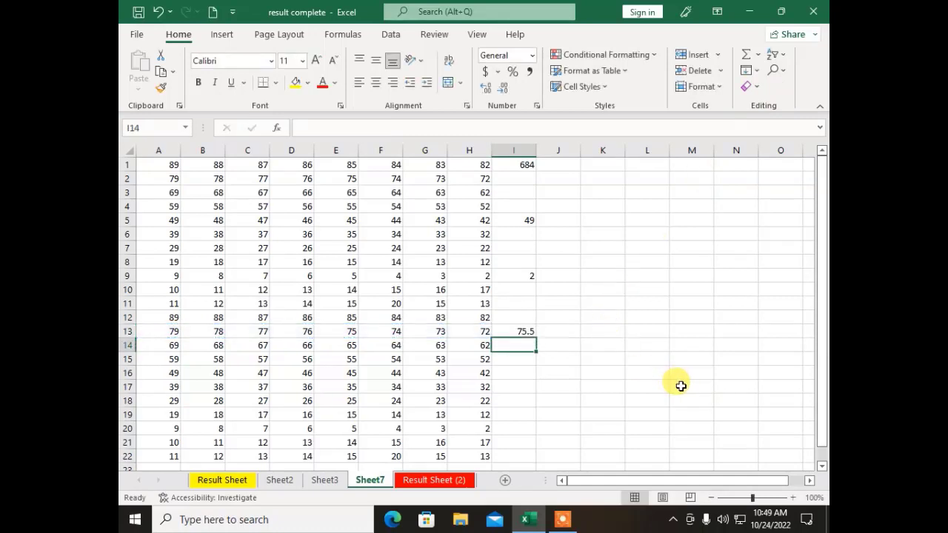
left_click(544, 331)
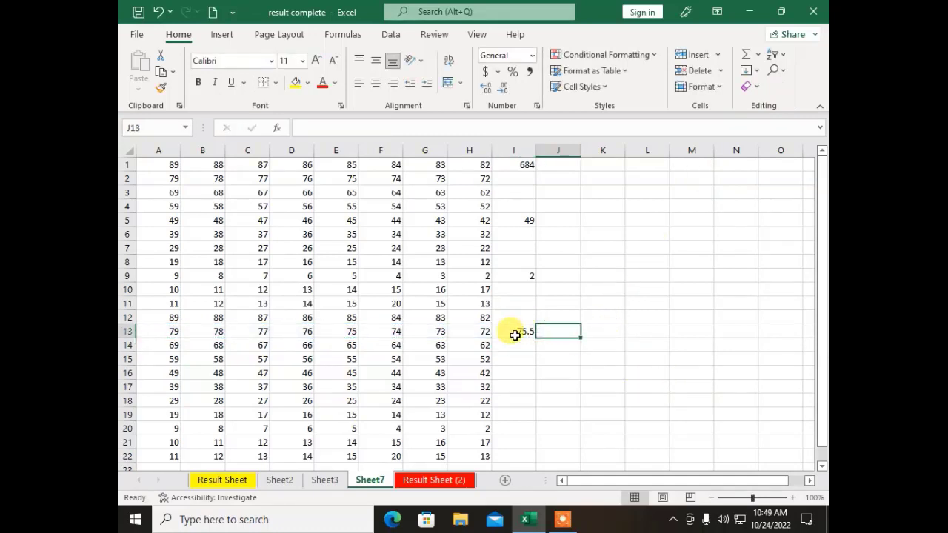
left_click(507, 334)
left_click(397, 128)
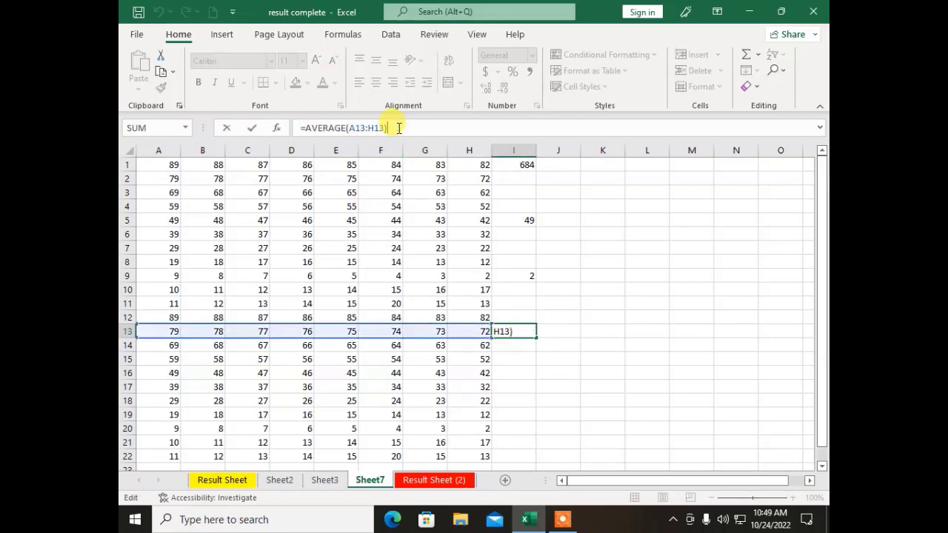
left_click(508, 371)
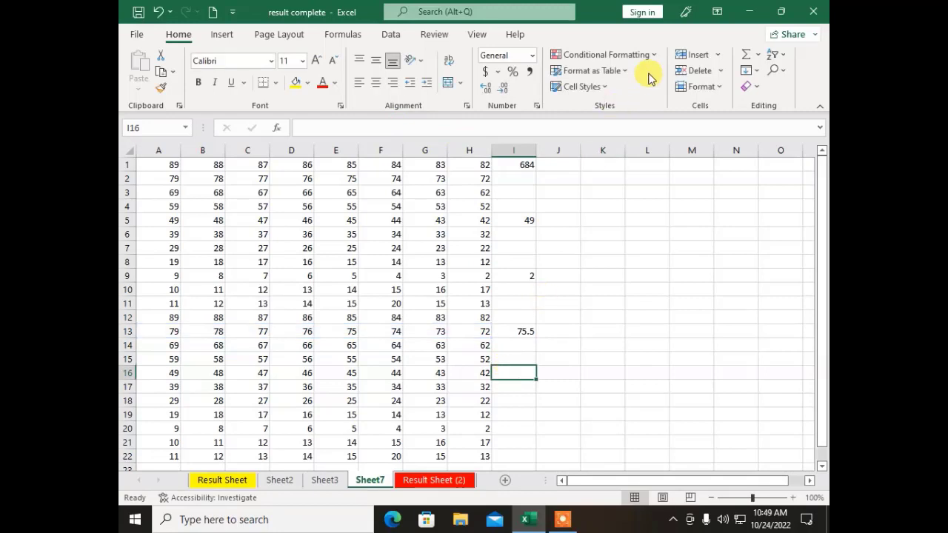
Step: Insert =COUNT(A16:H16) in I16 via AutoSum, returning 8
left_click(758, 56)
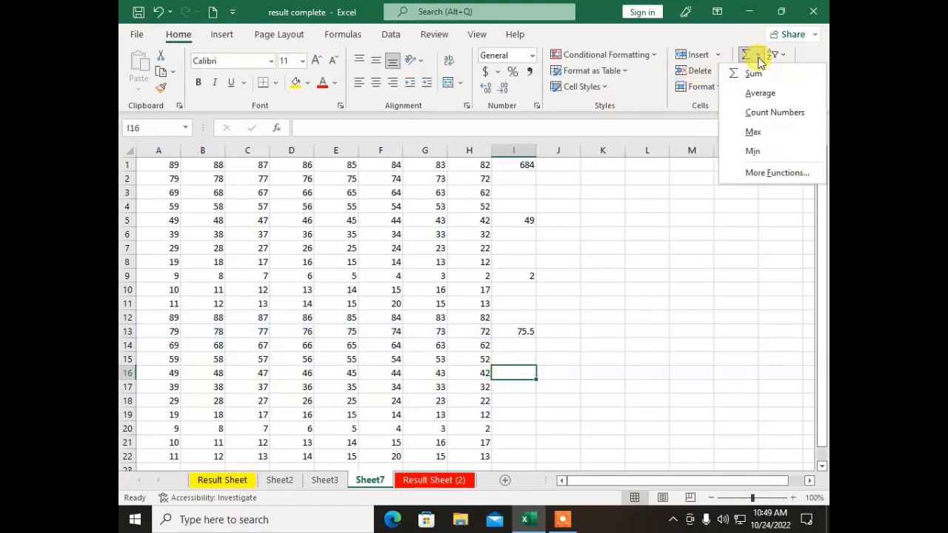
left_click(775, 112)
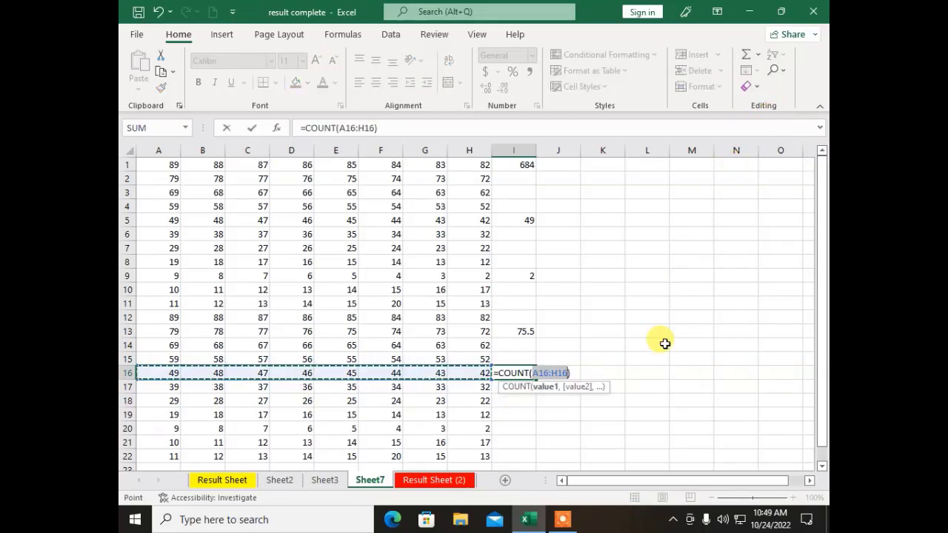
key("Return")
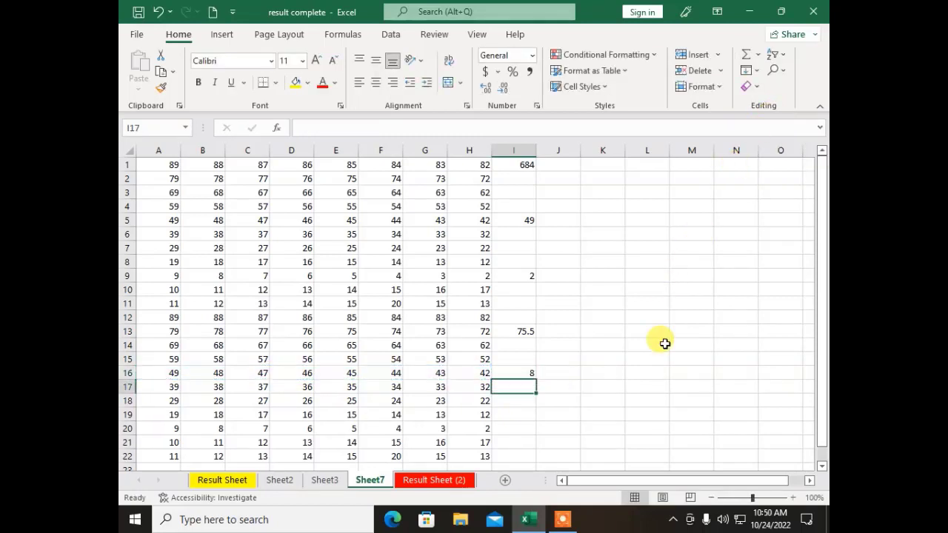
left_click(513, 374)
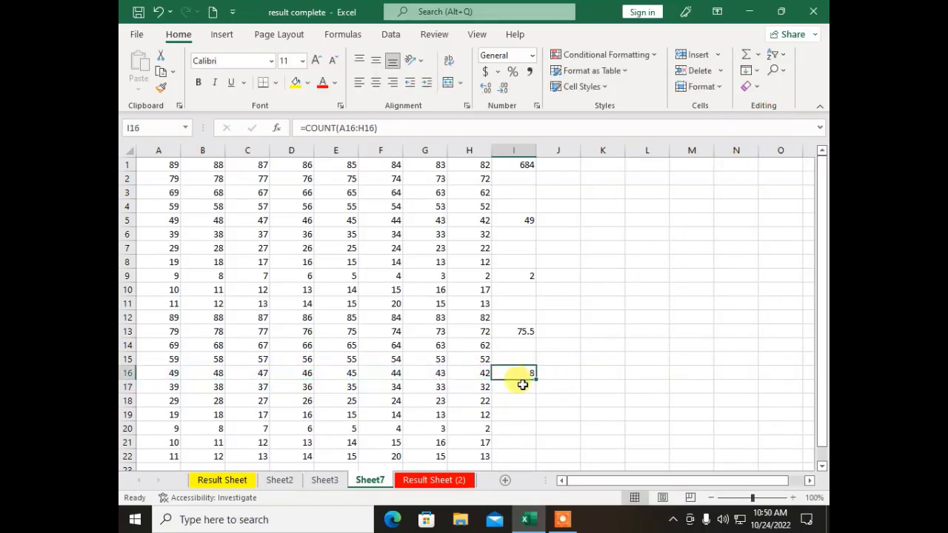
left_click(385, 127)
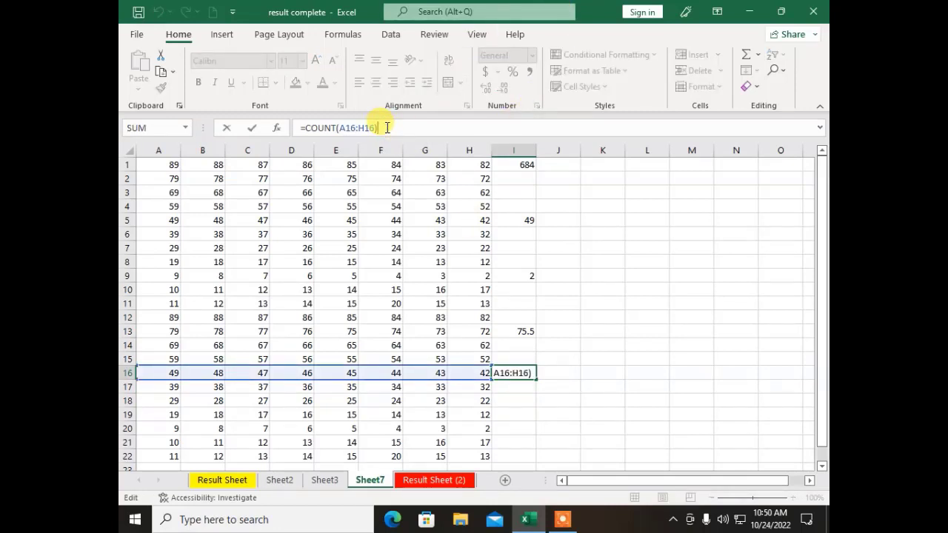
left_click(522, 259)
scroll(772, 301, "down", 4)
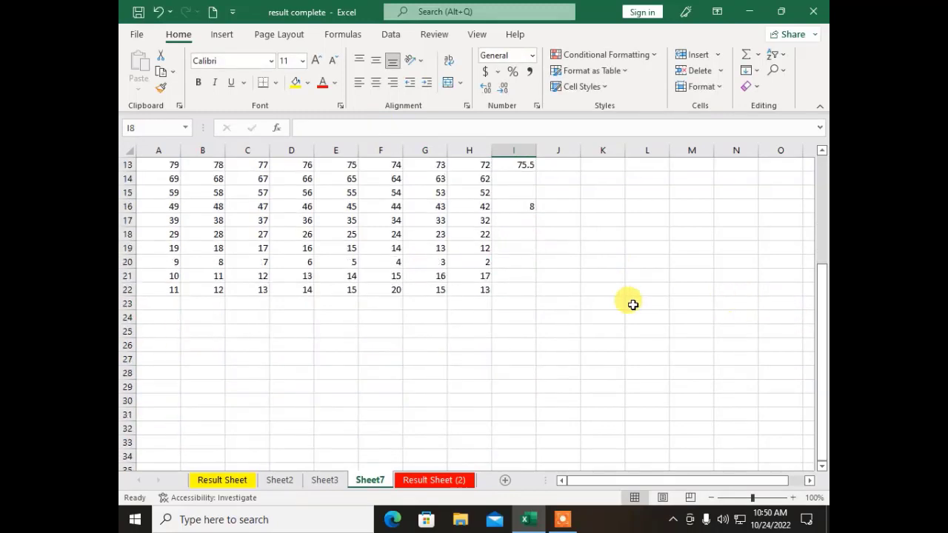
Step: Insert the average of column B into B23, giving 41.36364
left_click(170, 305)
scroll(195, 317, "up", 4)
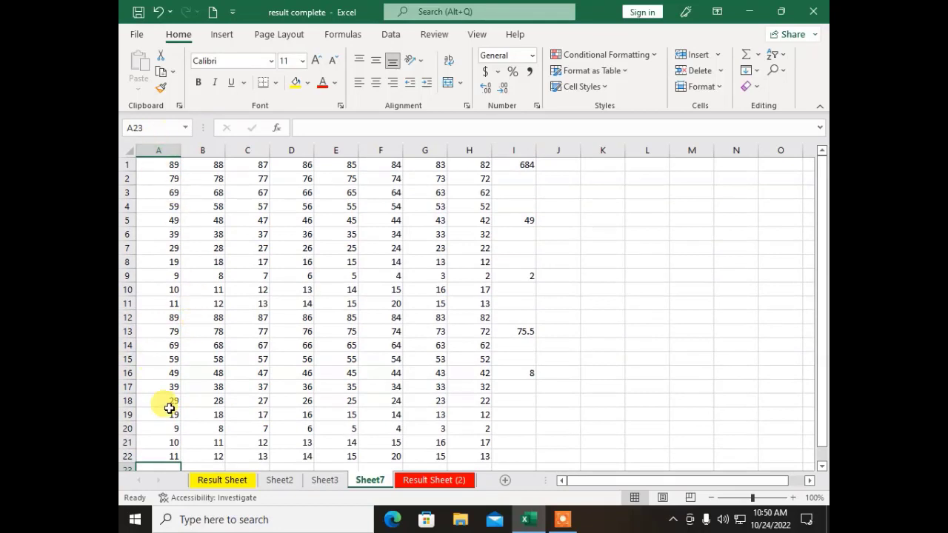
scroll(304, 352, "down", 2)
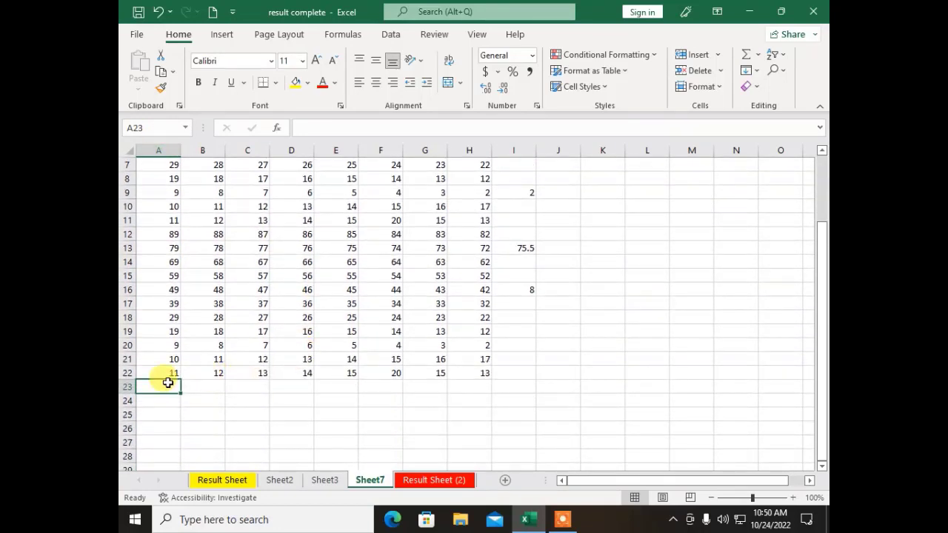
left_click(201, 385)
left_click(243, 385)
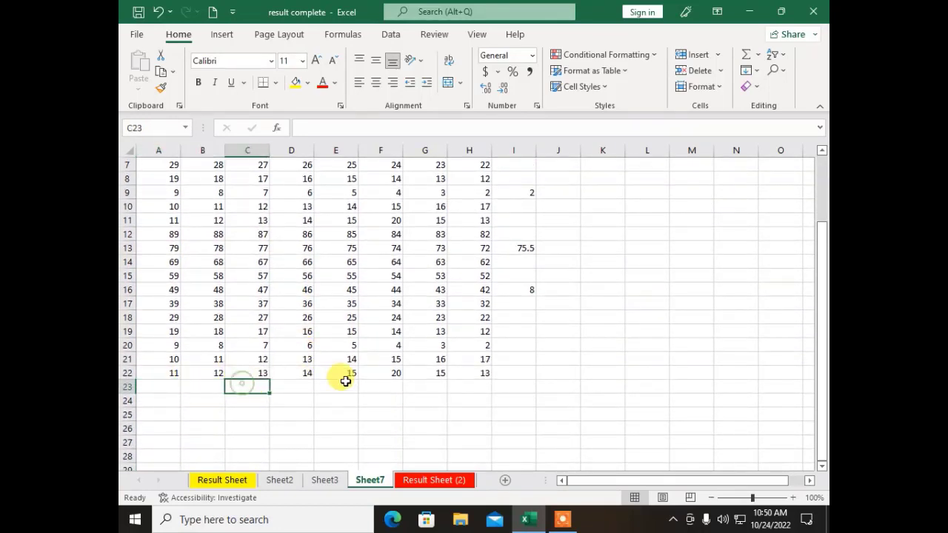
left_click(348, 385)
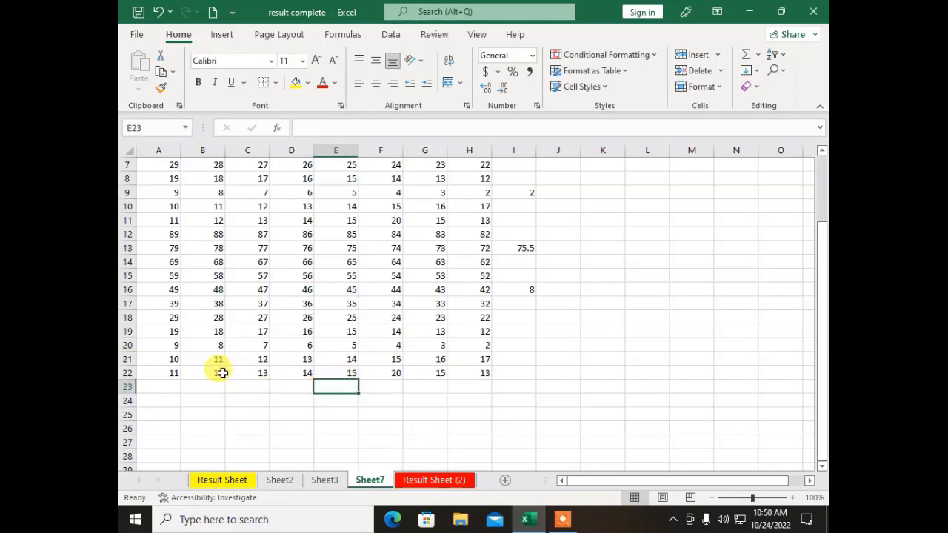
left_click(202, 388)
left_click(754, 60)
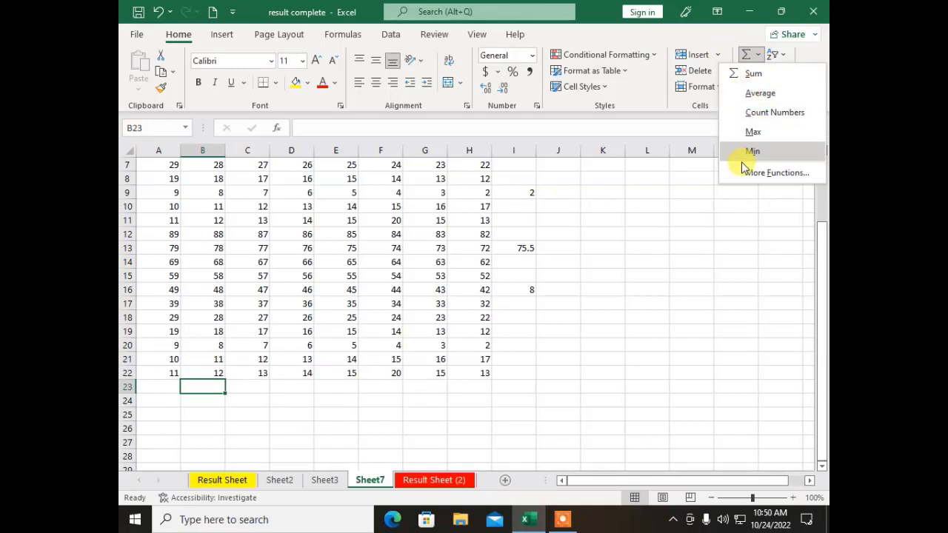
left_click(761, 92)
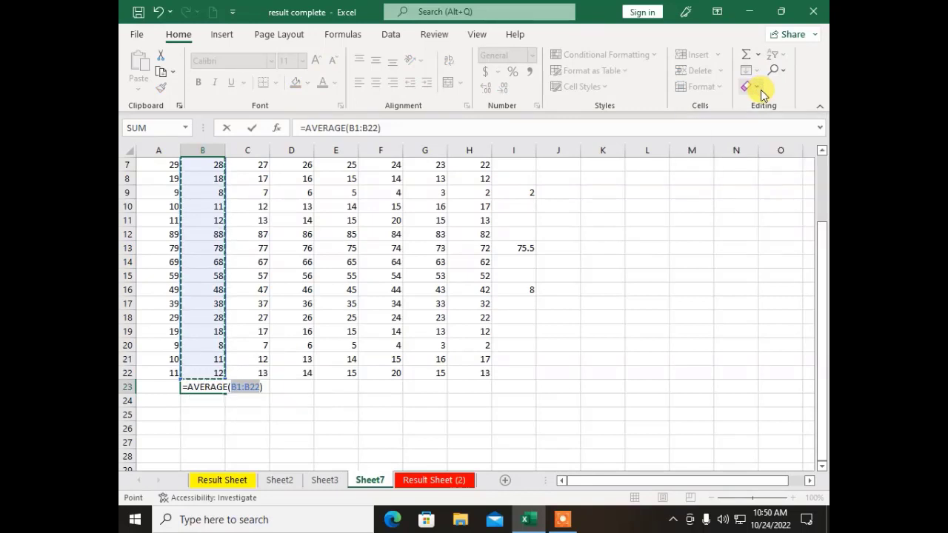
key("Return")
left_click(202, 387)
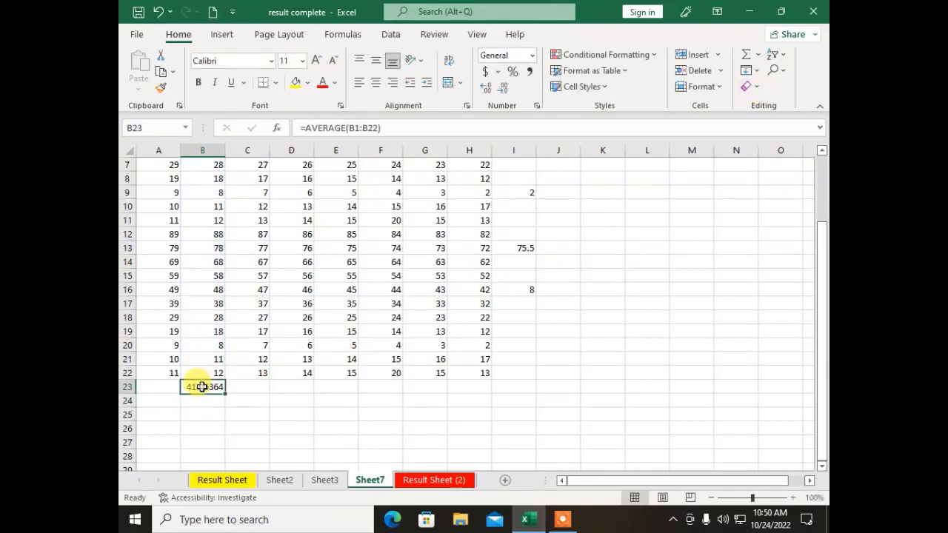
Step: Total column E in E23 with AutoSum's Sum, =SUM(E1:E22), showing 868
left_click(345, 387)
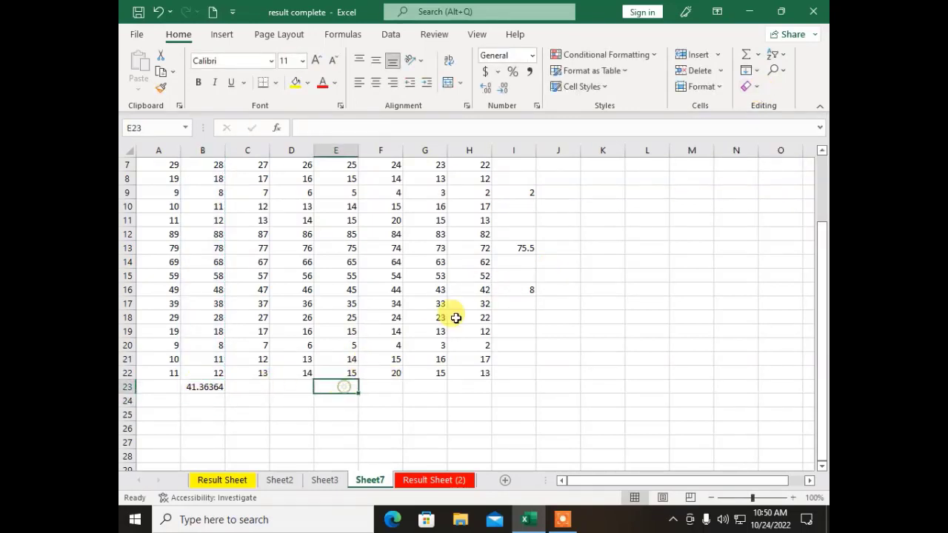
left_click(757, 55)
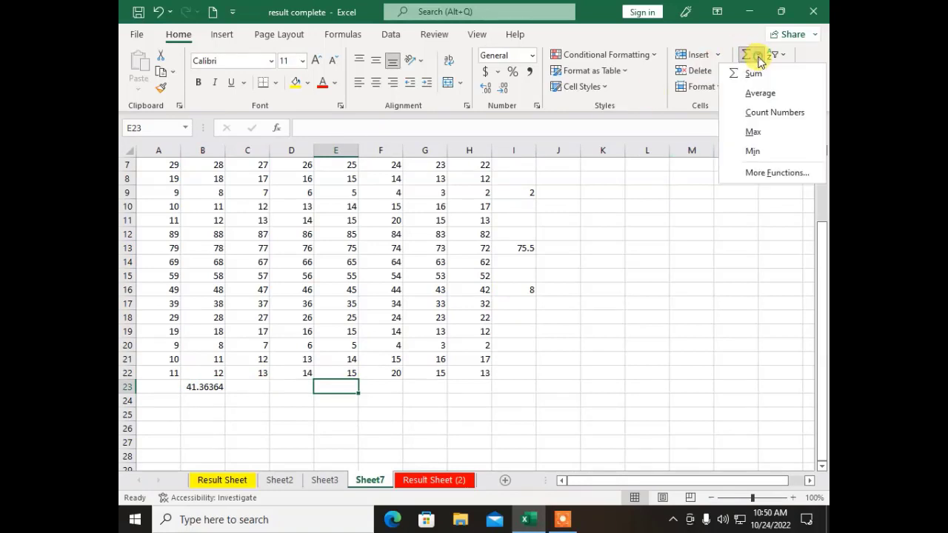
left_click(747, 74)
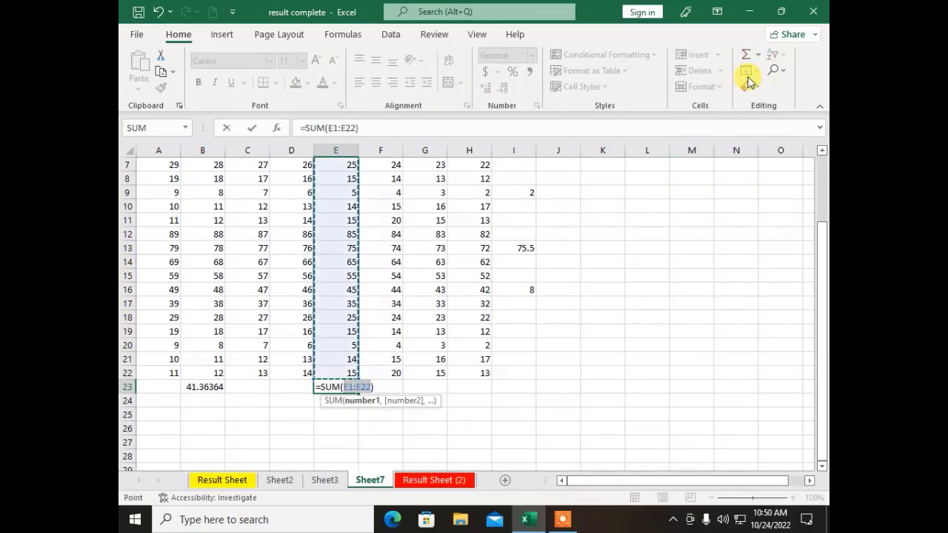
key("Return")
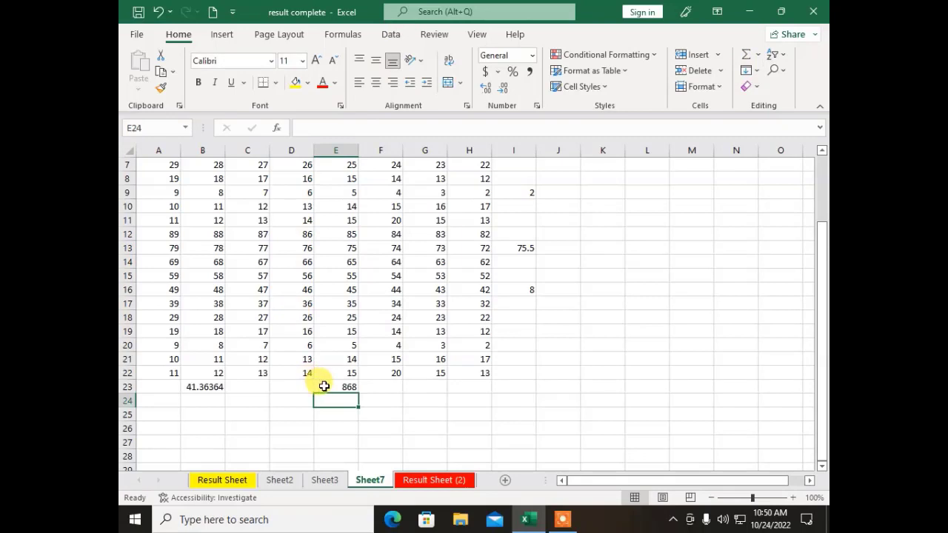
left_click(329, 383)
Step: Select cell L2 in an empty column, ready for a new entry
scroll(495, 263, "up", 2)
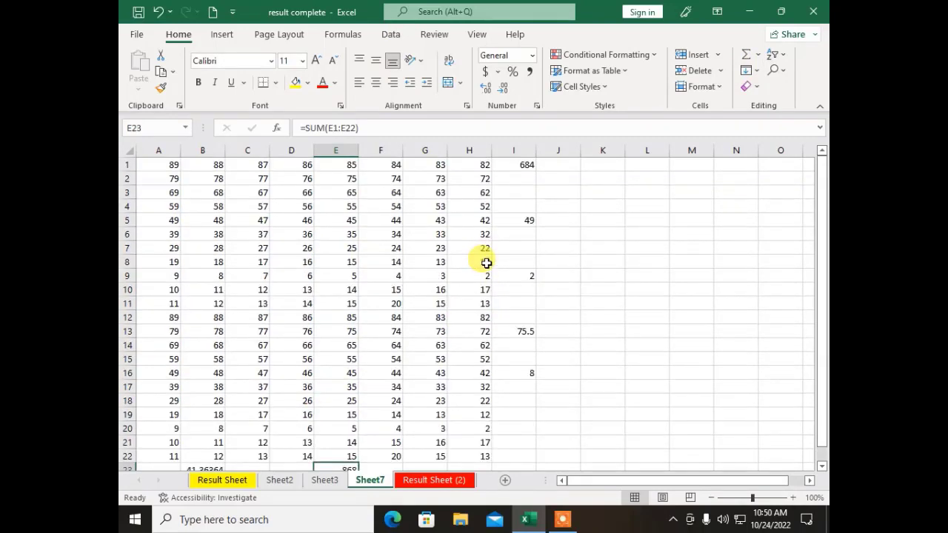
left_click(518, 183)
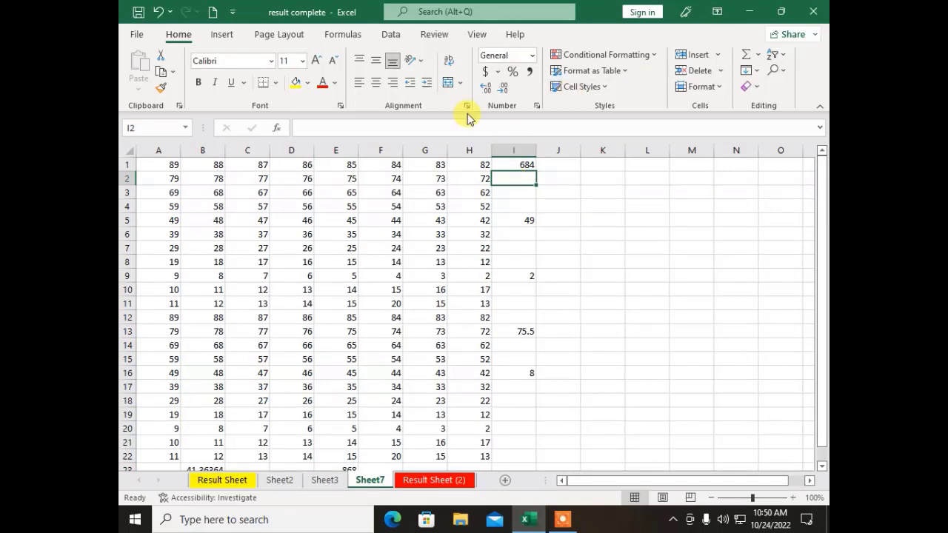
scroll(334, 293, "down", 2)
left_click(397, 384)
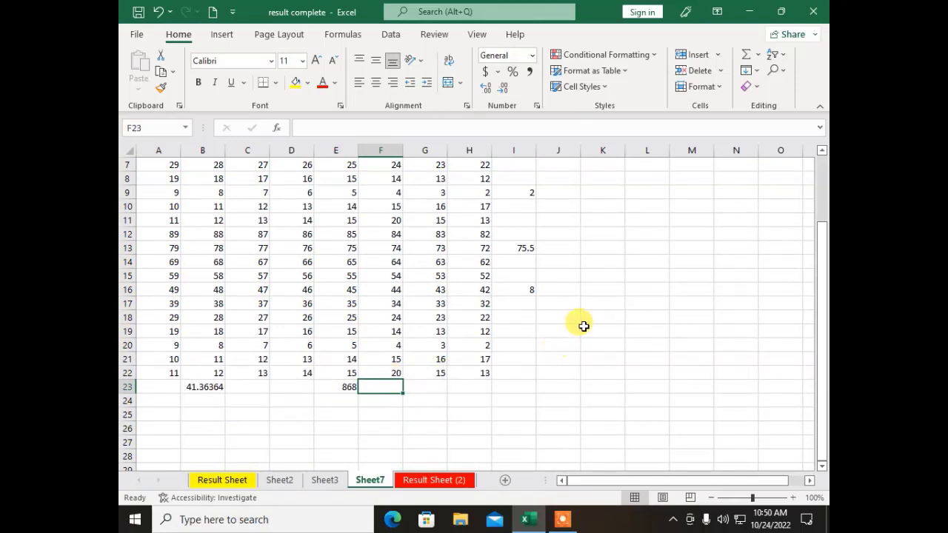
scroll(585, 304, "up", 2)
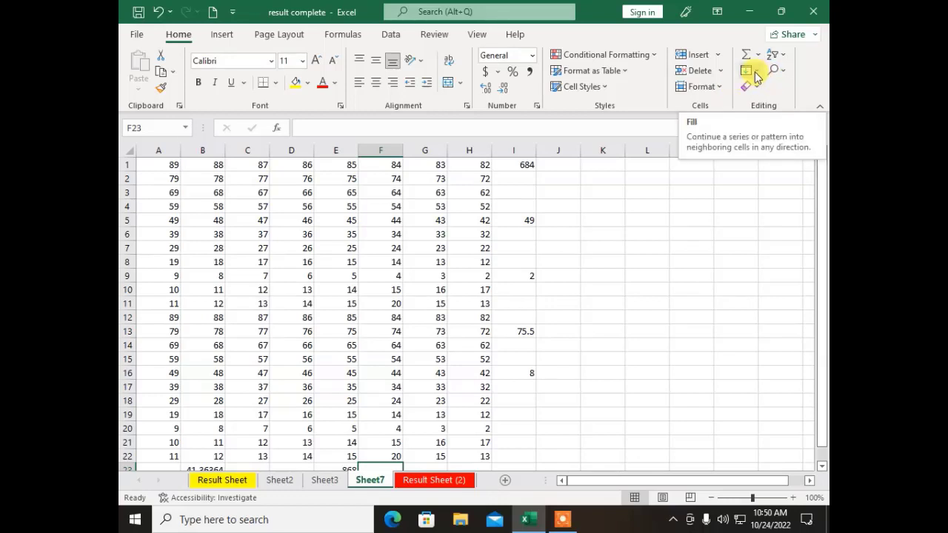
left_click(631, 233)
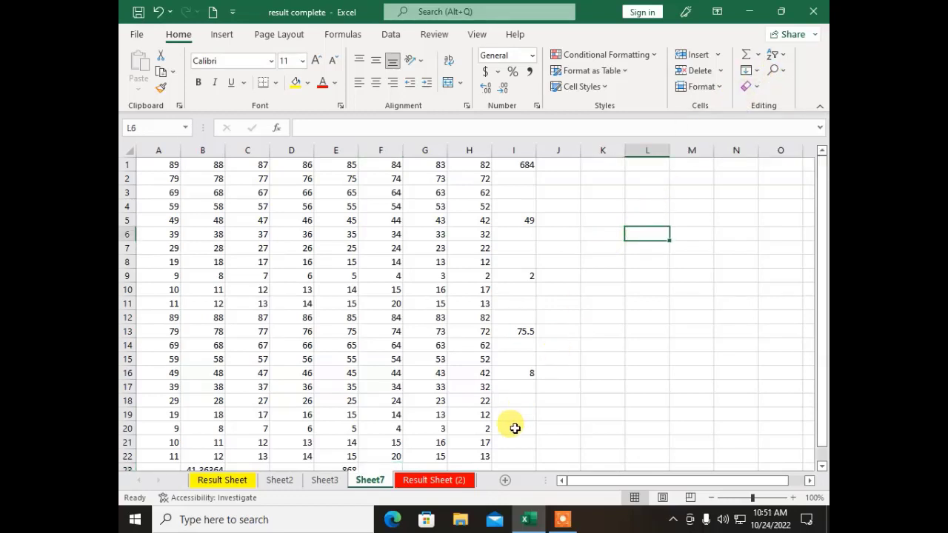
left_click_drag(596, 482, 686, 482)
left_click(602, 179)
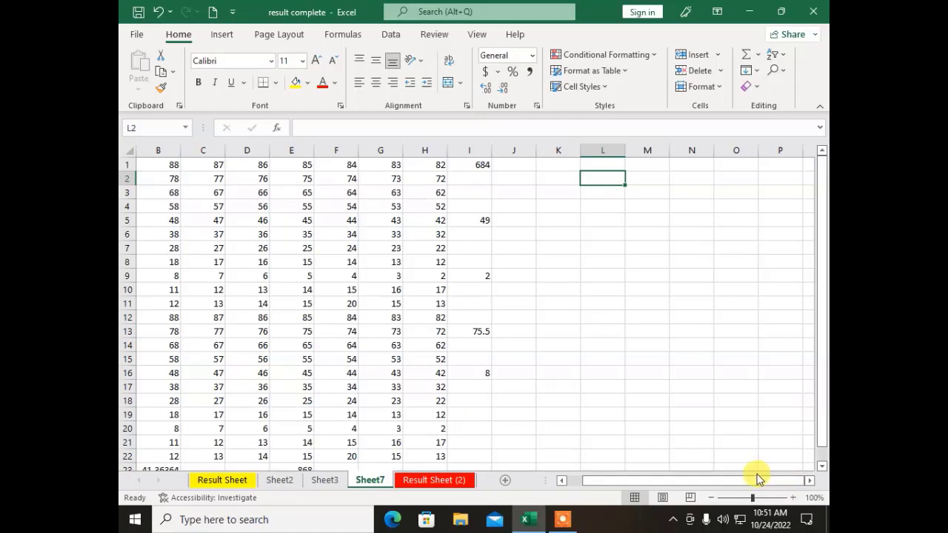
Step: Enter 1000 in L2 and fill it down through L22 with Fill Down
type("1000")
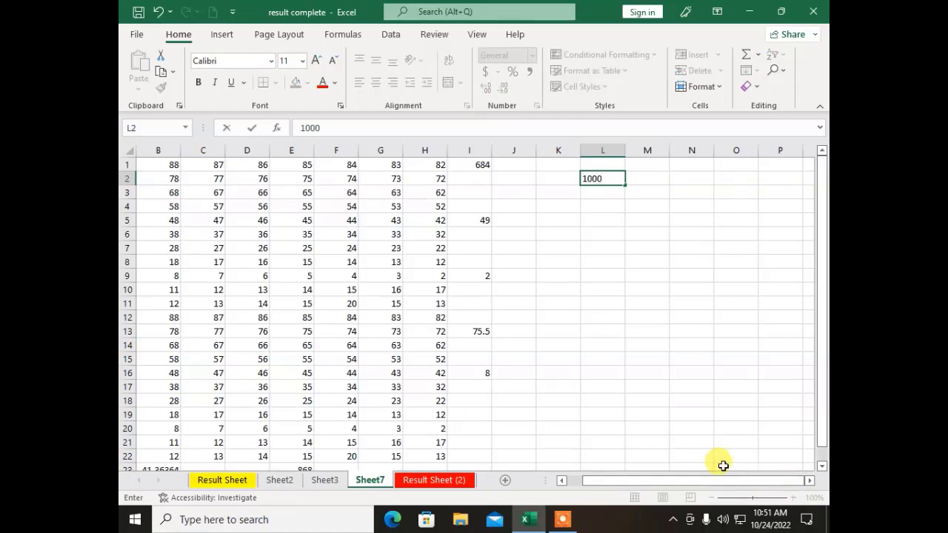
left_click(542, 222)
left_click(601, 177)
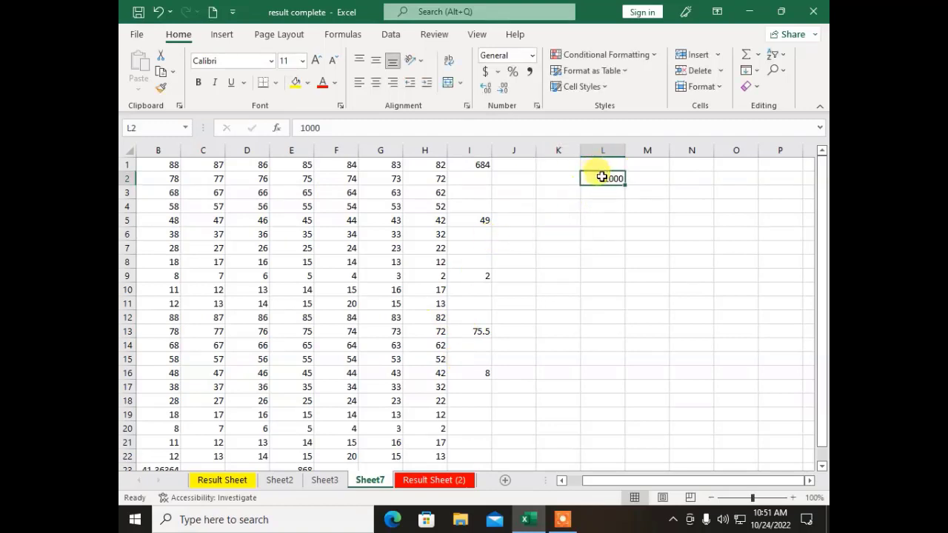
left_click_drag(602, 176, 585, 452)
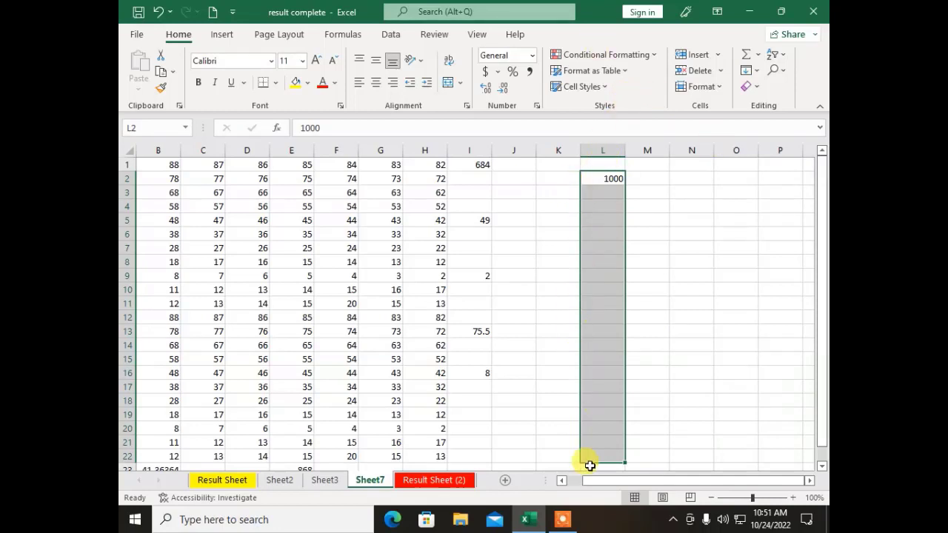
left_click(757, 72)
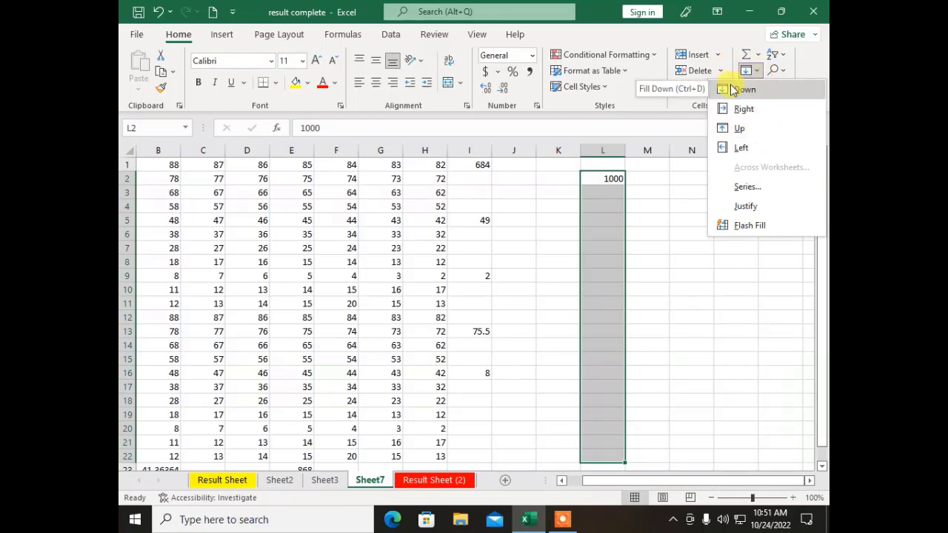
left_click(732, 89)
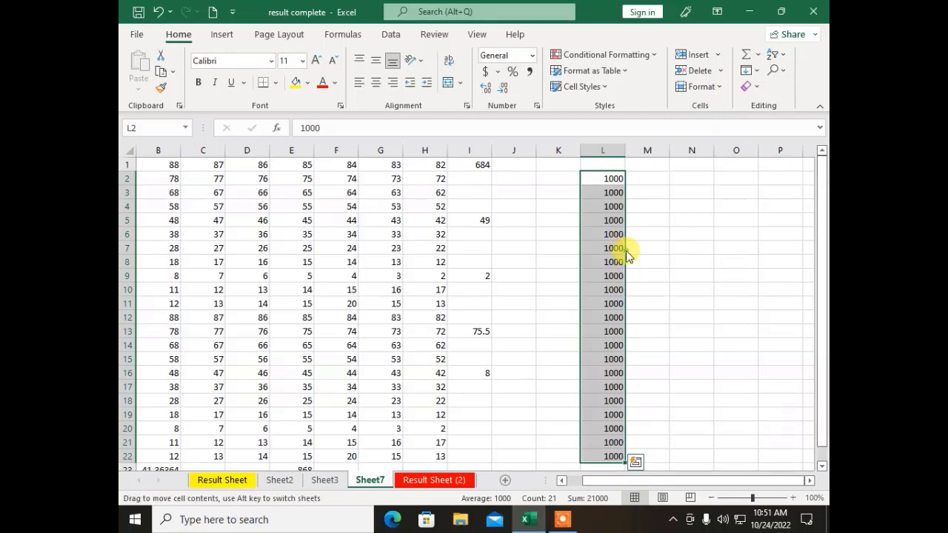
Step: Enter 1000 in M2 and drag its fill handle down to M22
left_click(632, 177)
type("1")
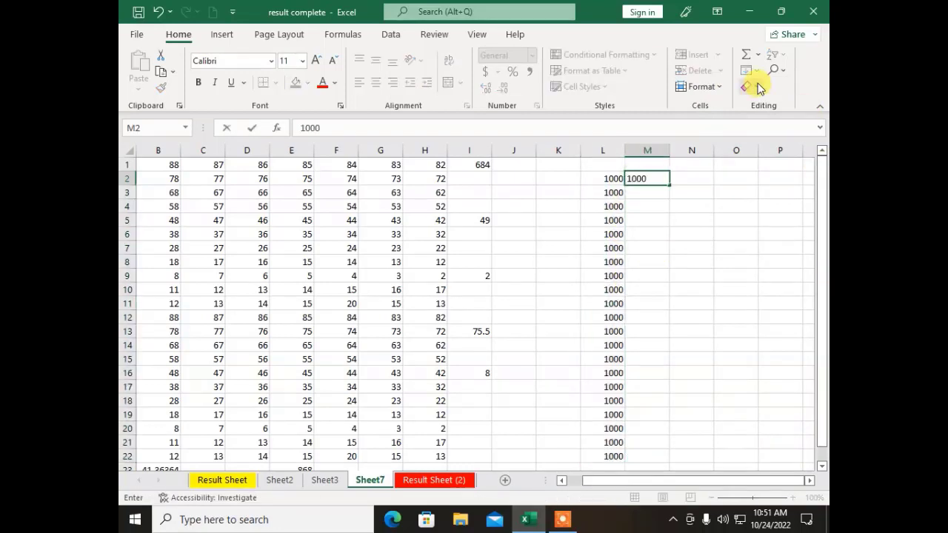
type("000")
left_click(628, 222)
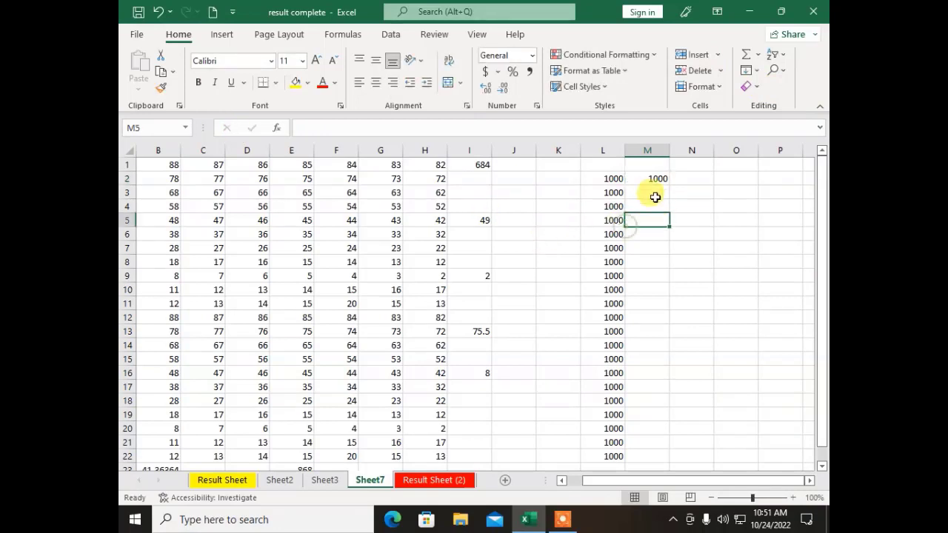
left_click(647, 164)
left_click(655, 176)
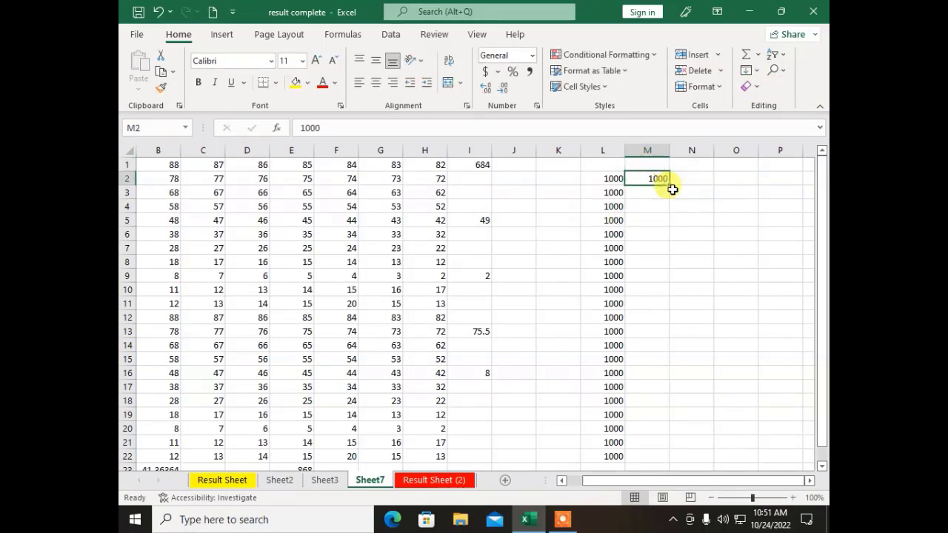
left_click_drag(671, 187, 683, 457)
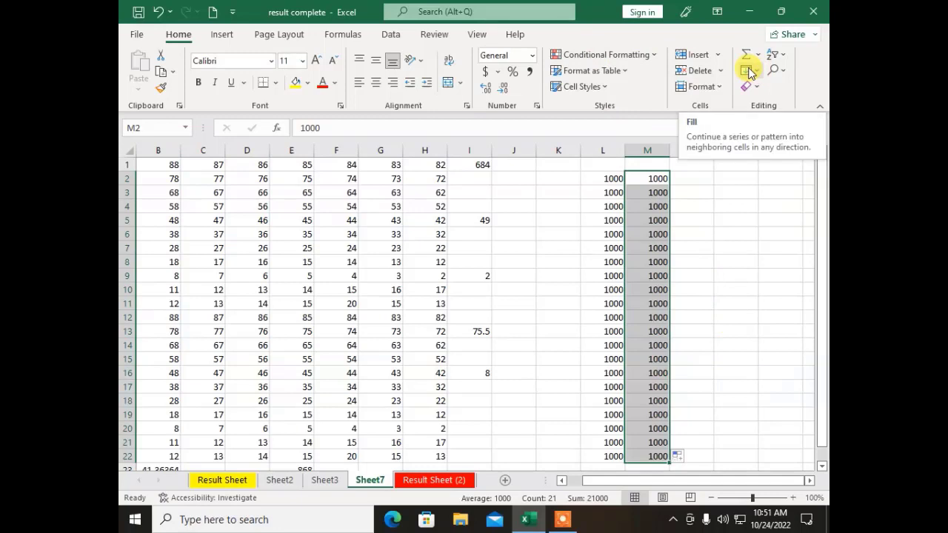
left_click(646, 370)
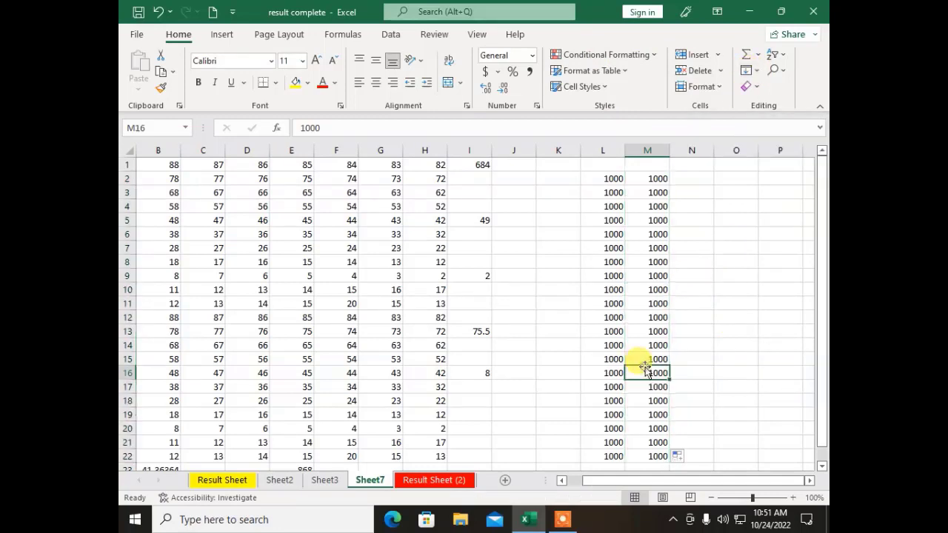
left_click_drag(655, 368, 146, 341)
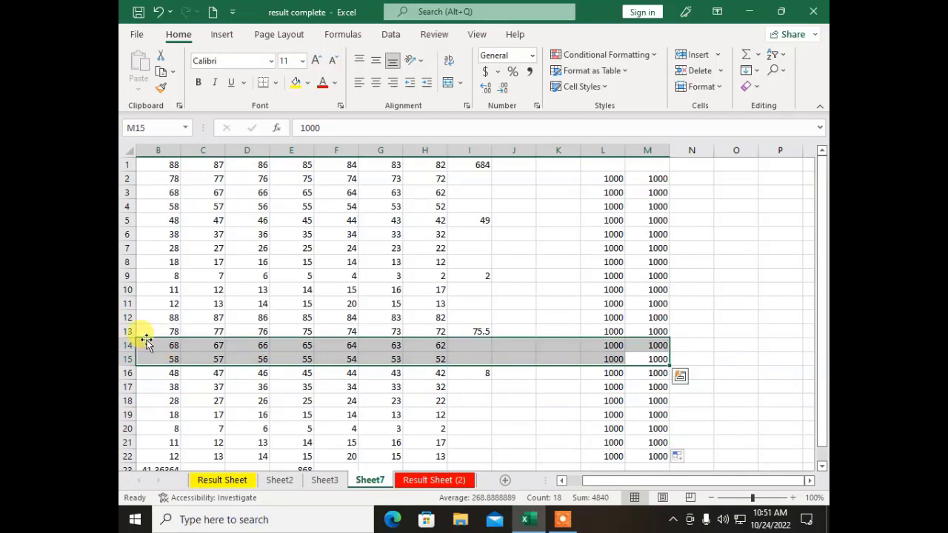
Step: Fill 1000 left across B14:M15, then right across L14:AE15
left_click(754, 70)
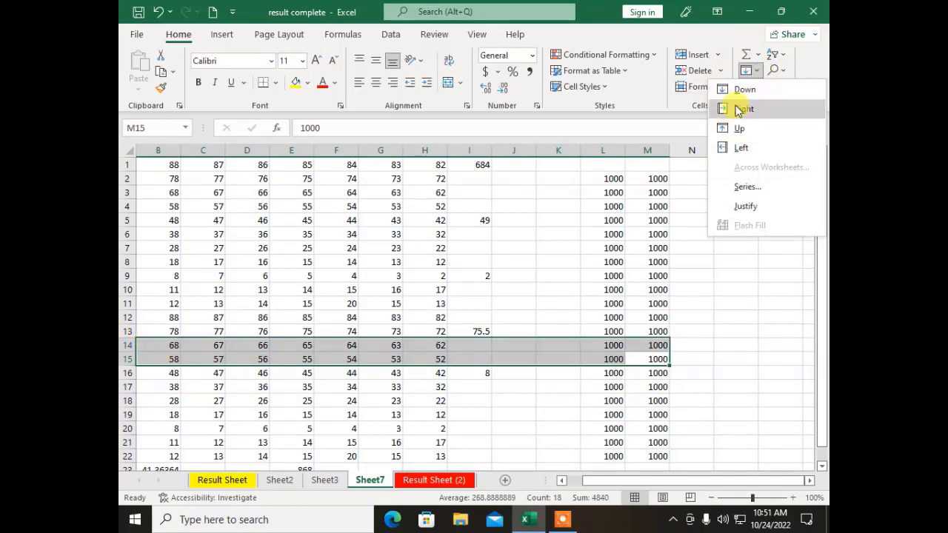
left_click(741, 147)
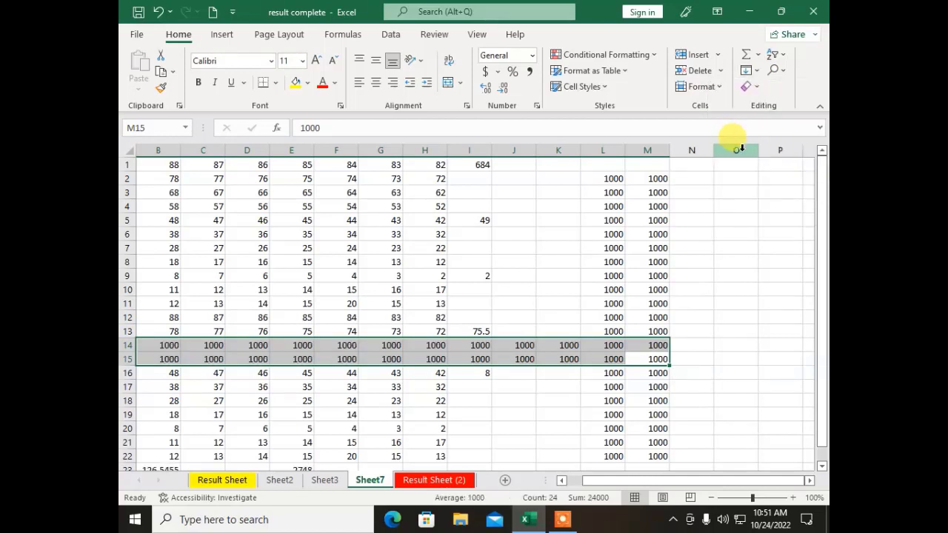
left_click(655, 387)
left_click(616, 346)
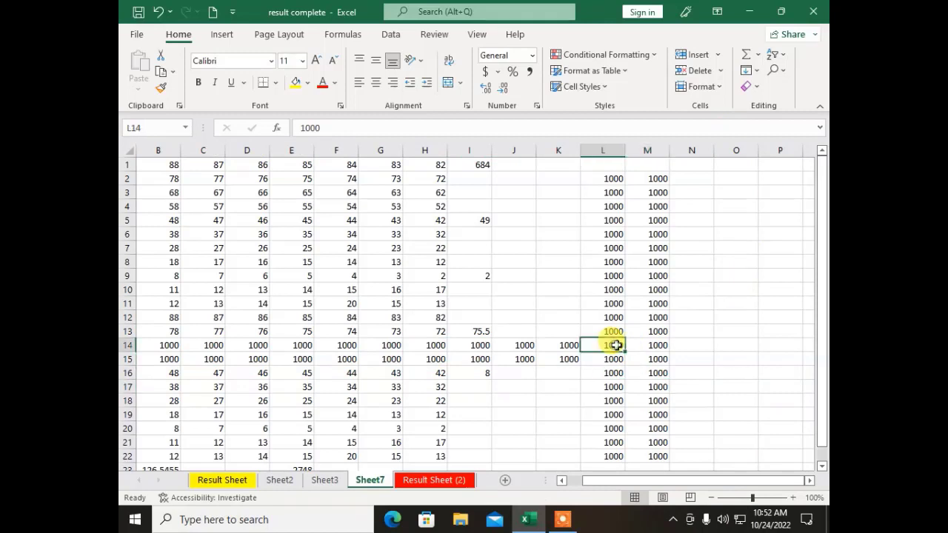
left_click_drag(616, 346, 731, 363)
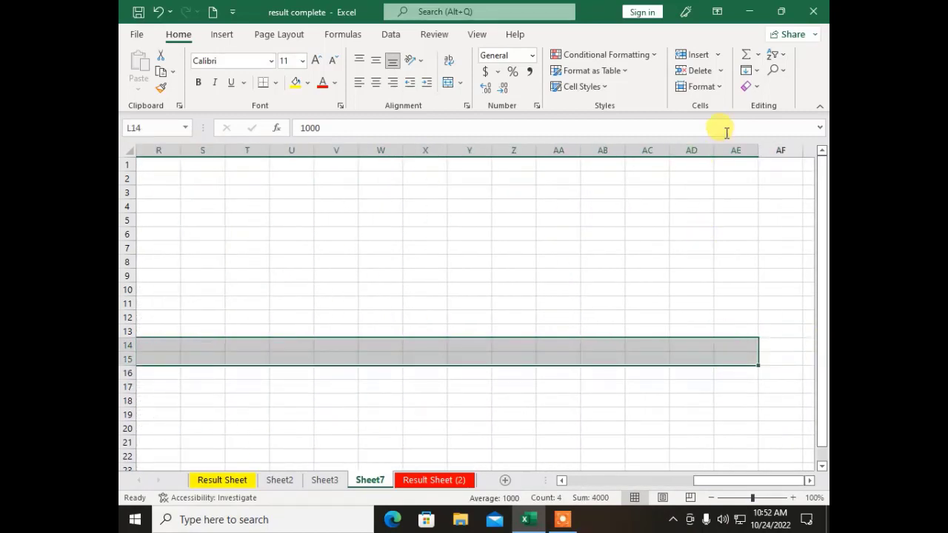
left_click(748, 73)
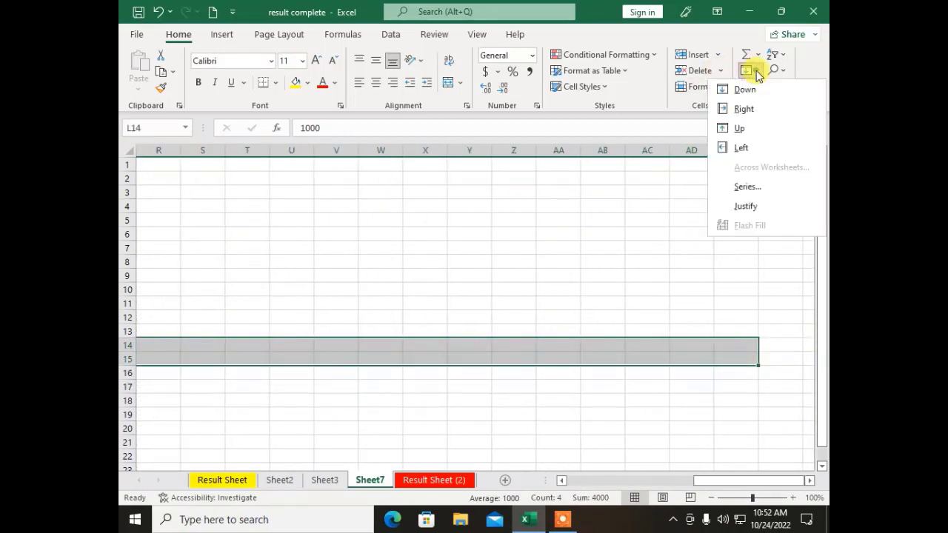
left_click(775, 112)
left_click(550, 409)
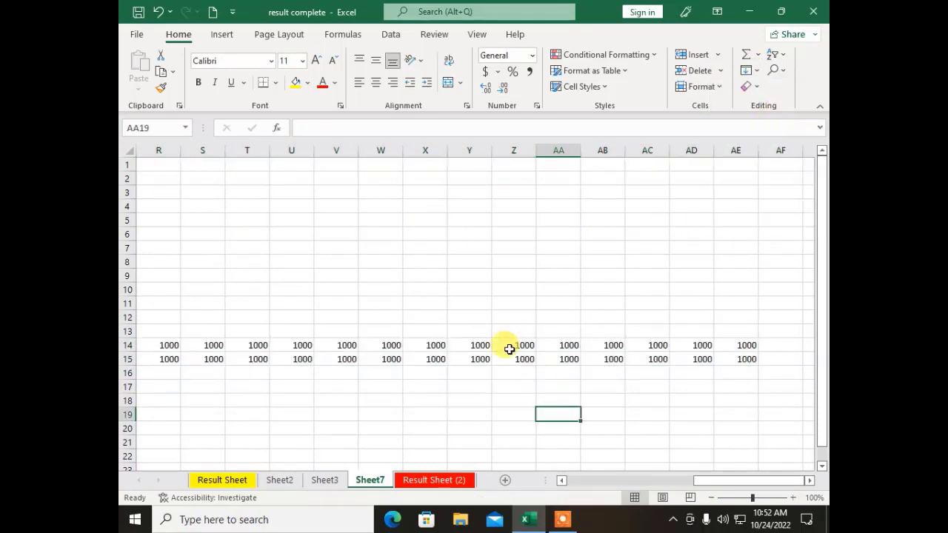
Step: Fill 1000 up column Z from row 14 into Z1:Z13
left_click_drag(510, 349, 513, 164)
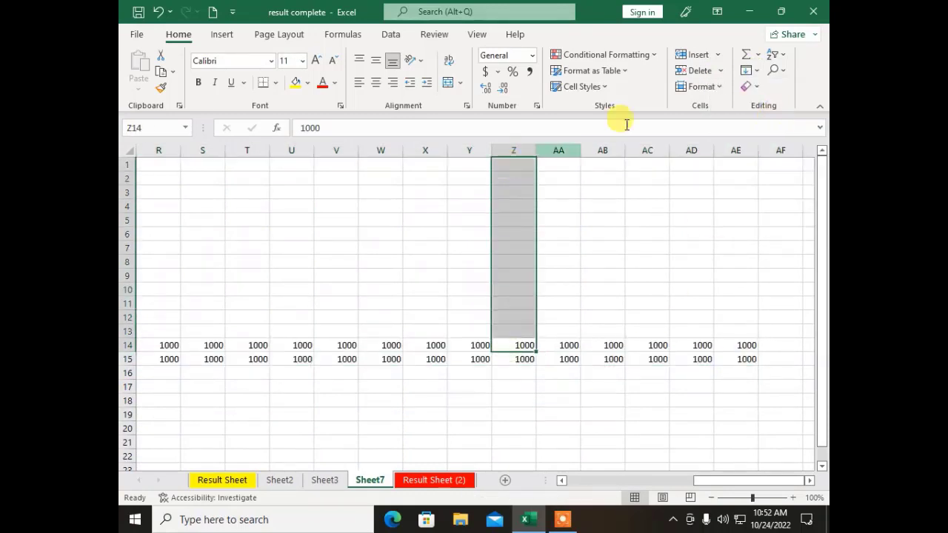
left_click(750, 71)
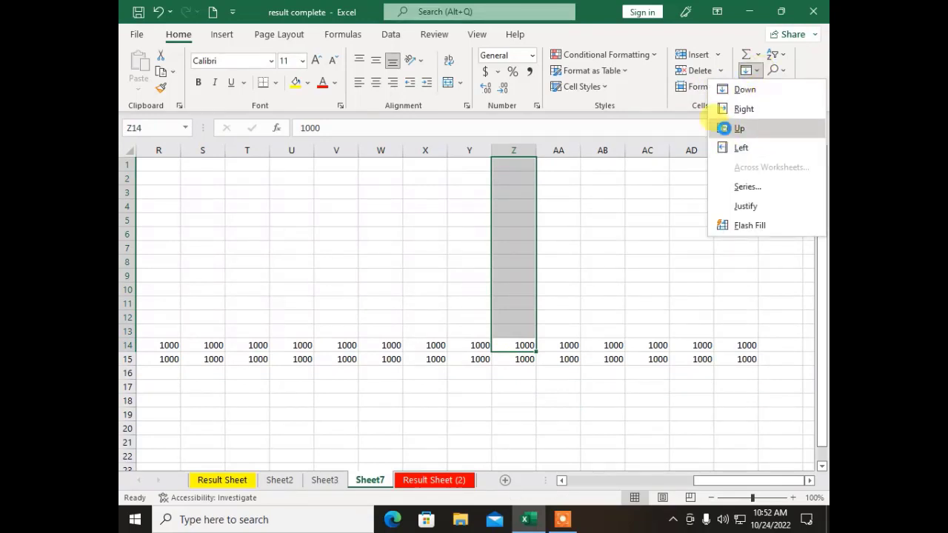
left_click(724, 128)
left_click(645, 265)
scroll(737, 209, "down", 3)
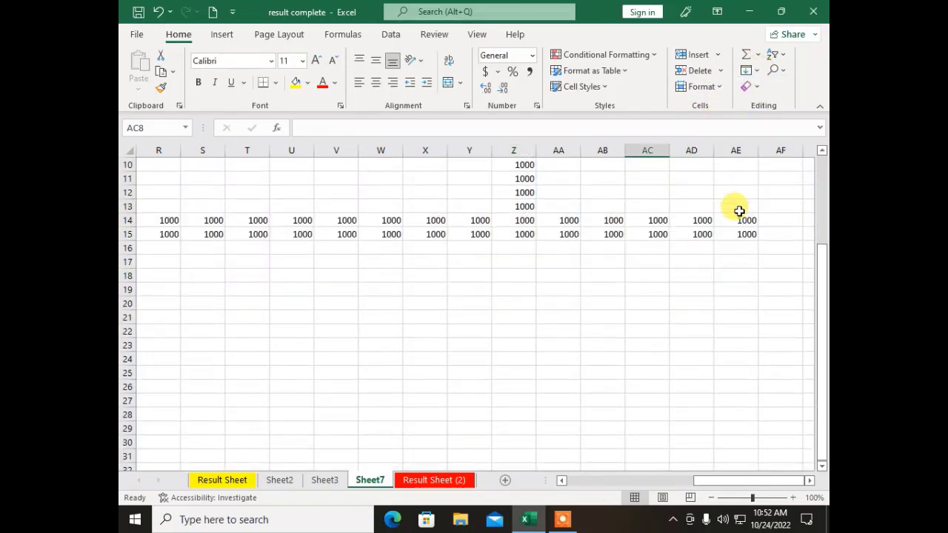
left_click_drag(387, 234, 389, 423)
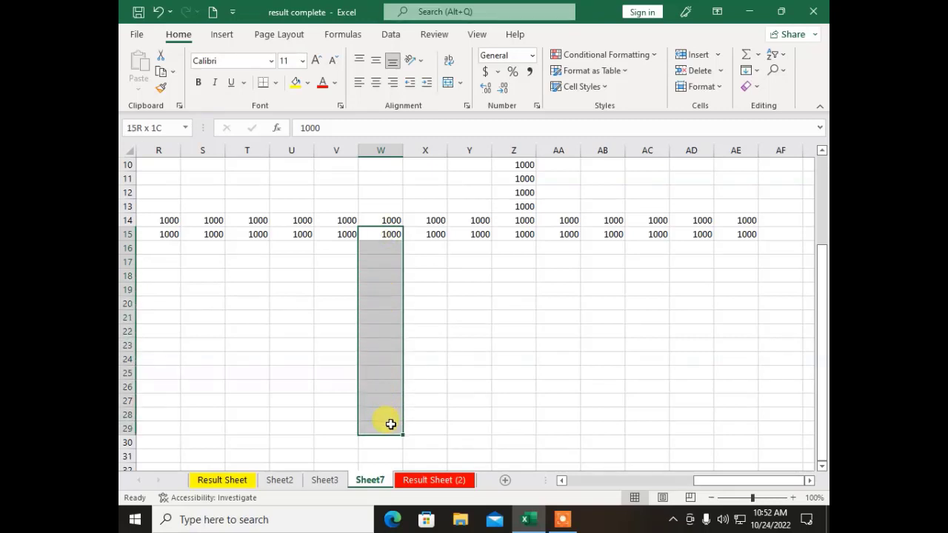
Step: Fill W15:W29 as a linear step-1 series running 1000 to 1014
left_click_drag(391, 425, 390, 425)
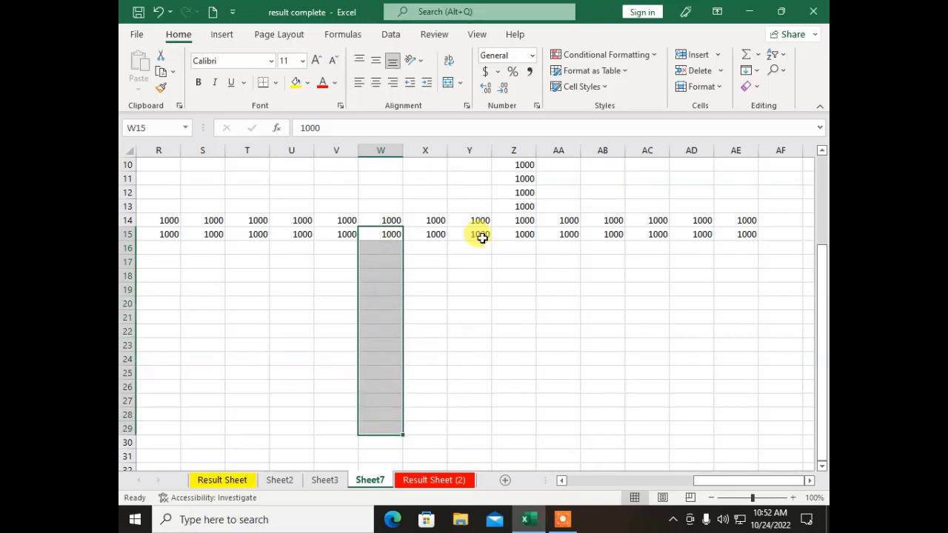
left_click(756, 71)
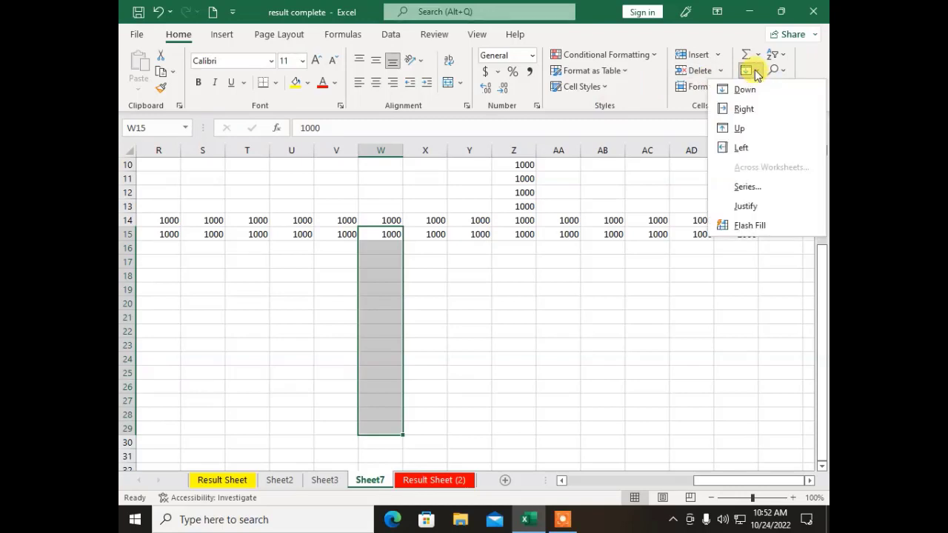
left_click(746, 188)
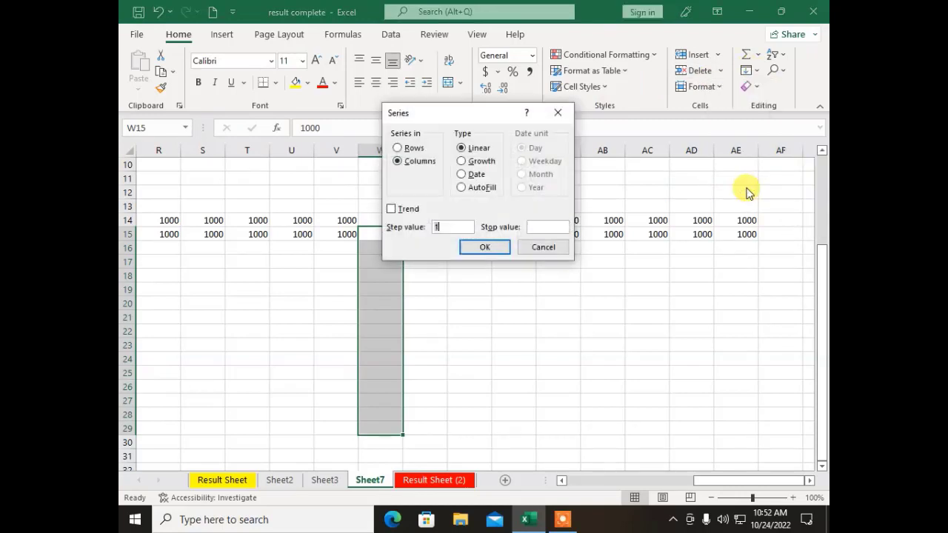
left_click(485, 249)
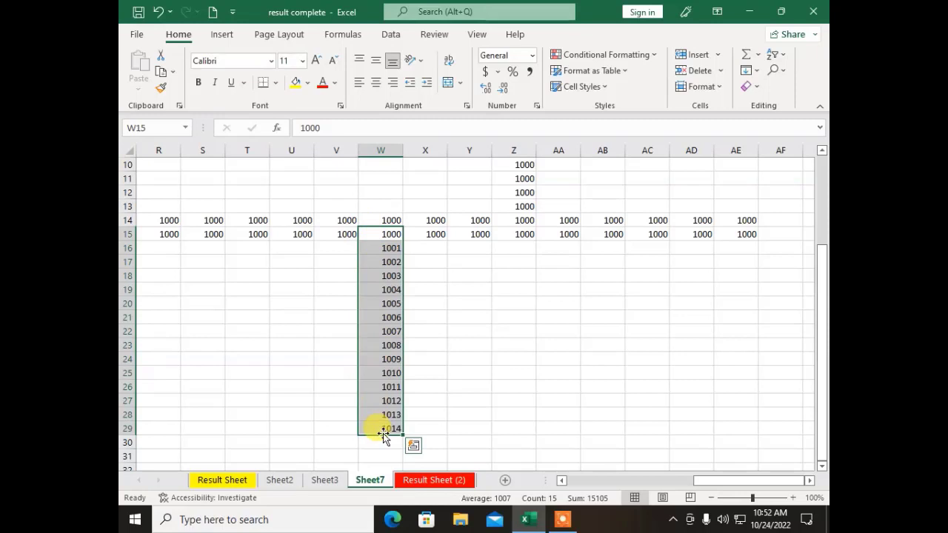
left_click(541, 333)
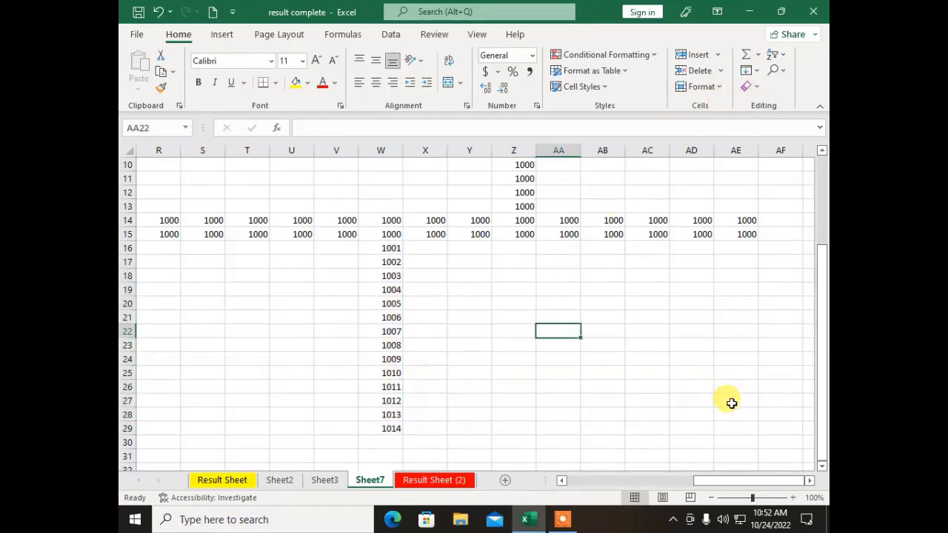
Step: Clear All on the filler 1000s and series block beyond column I
left_click_drag(732, 427, 216, 142)
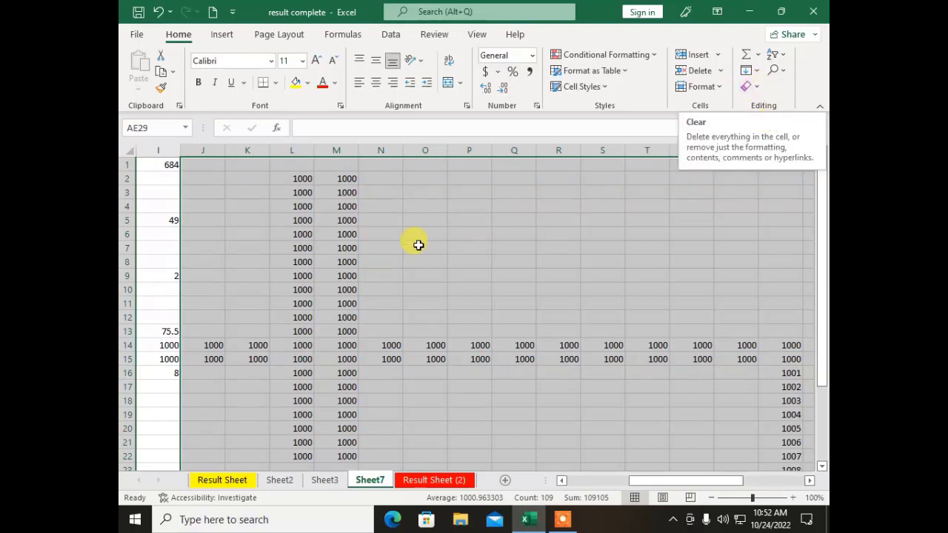
left_click(754, 91)
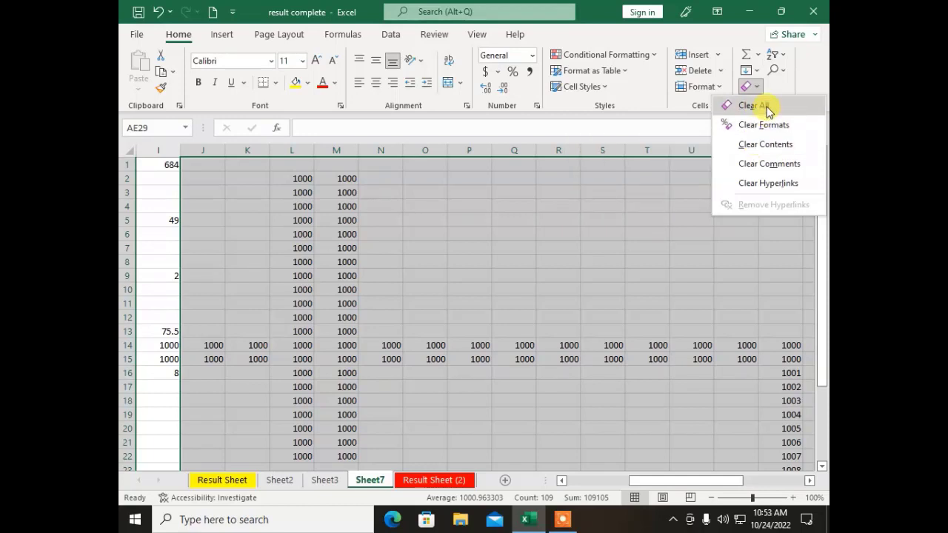
left_click(767, 109)
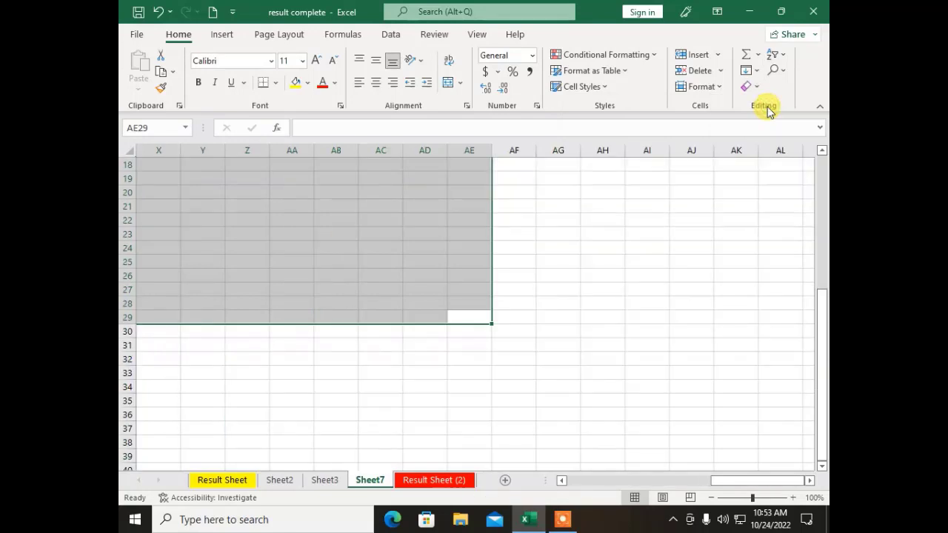
left_click(647, 249)
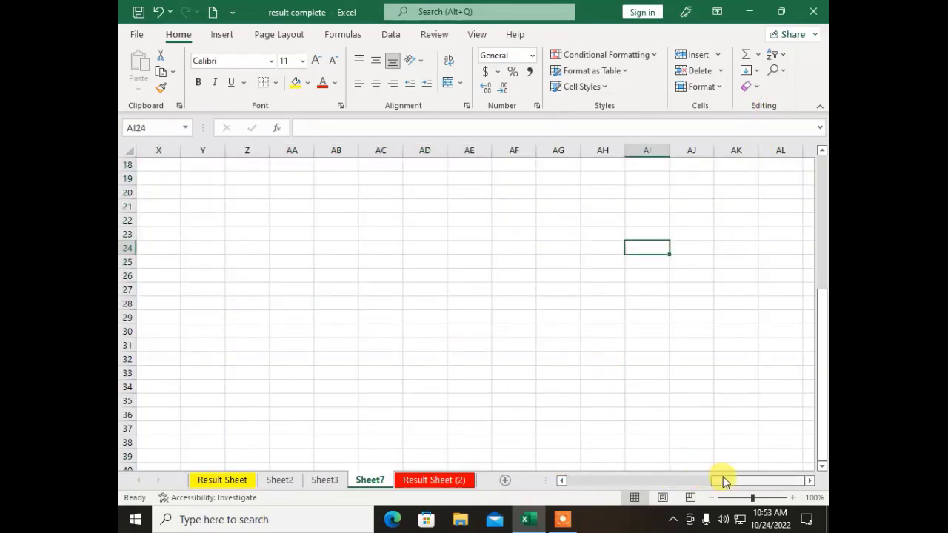
left_click_drag(723, 480, 474, 480)
scroll(387, 321, "up", 2)
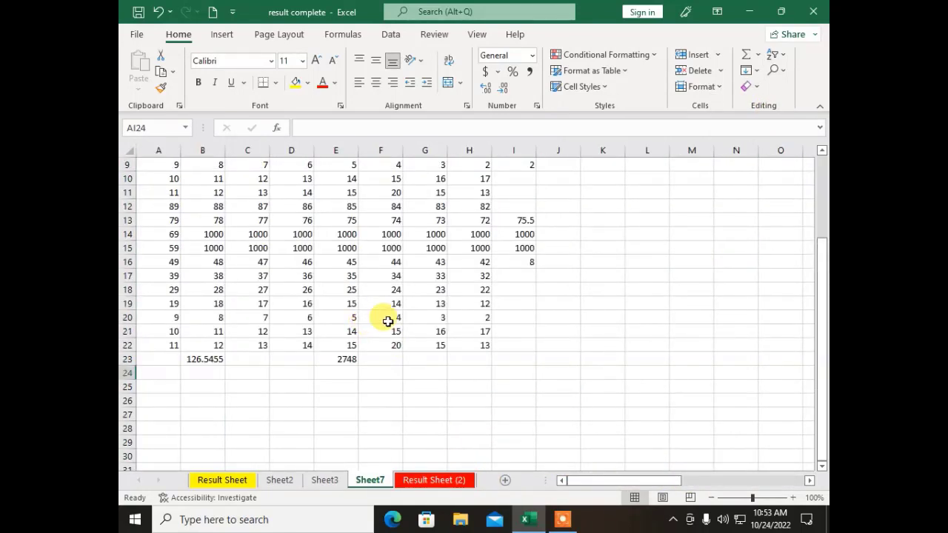
Step: Clear the marks in A16:H22, undo it to restore them, and switch to Sheet2
left_click_drag(486, 345, 157, 262)
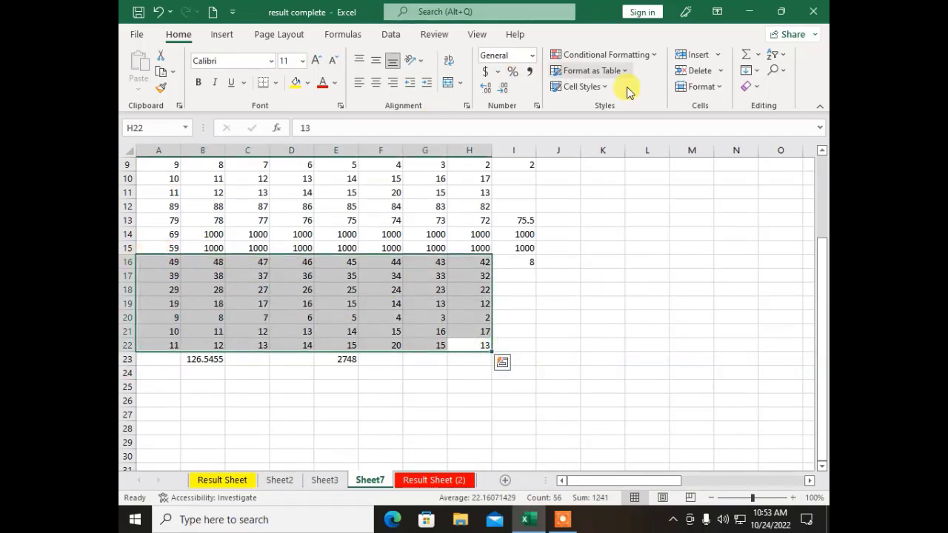
left_click(754, 86)
left_click(762, 144)
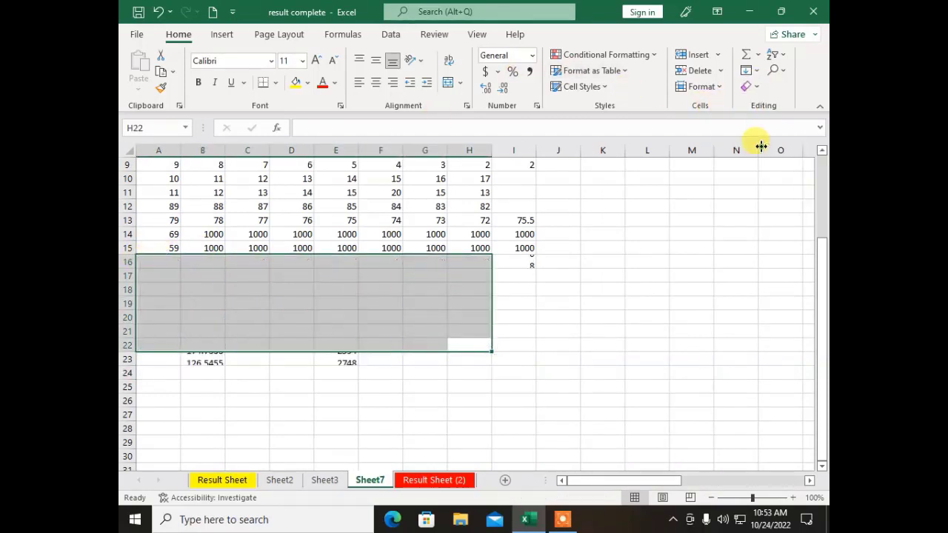
left_click(628, 317)
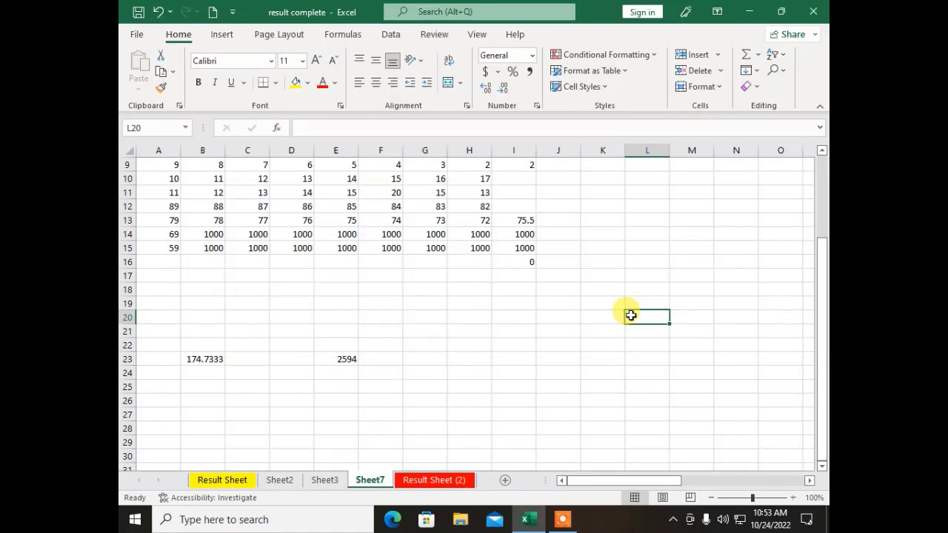
key("ctrl+z")
scroll(485, 333, "up", 3)
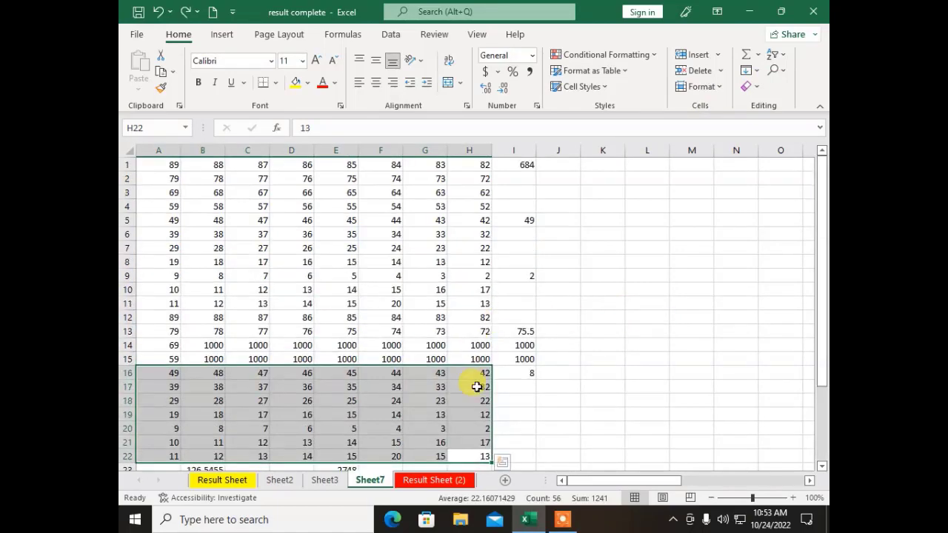
left_click(278, 480)
left_click(346, 367)
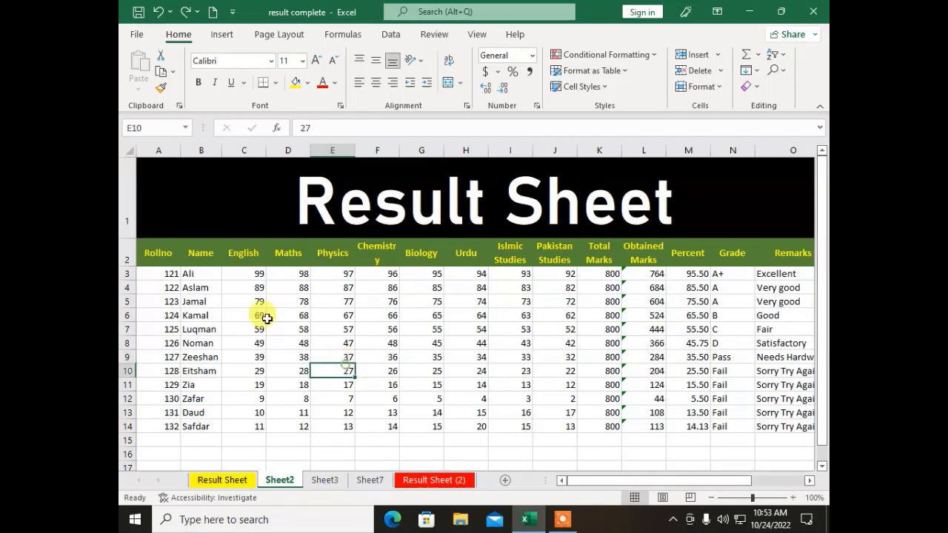
left_click(783, 426)
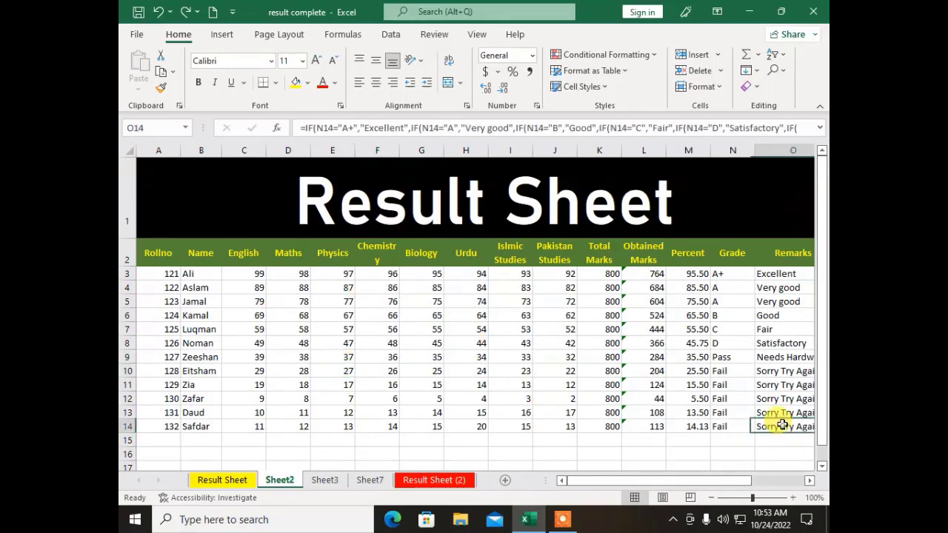
left_click_drag(783, 426, 249, 180)
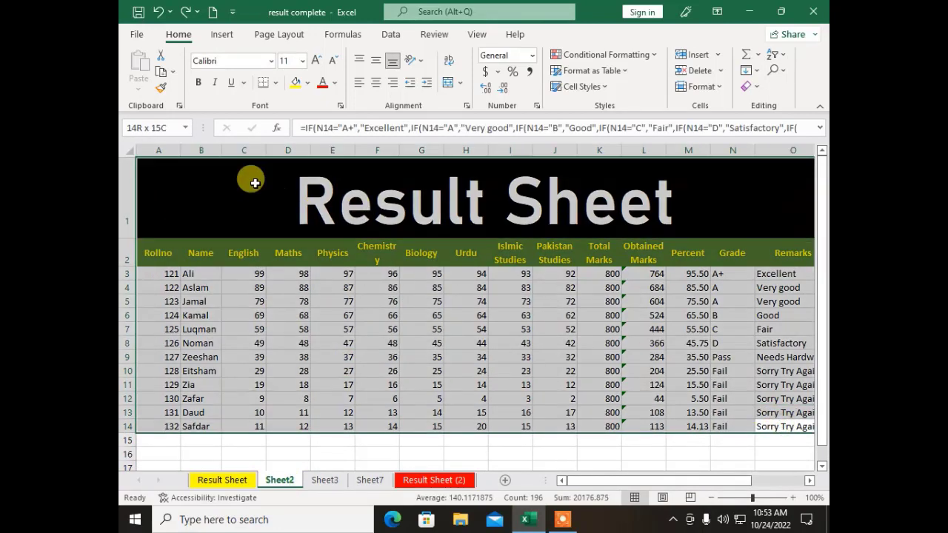
left_click(749, 88)
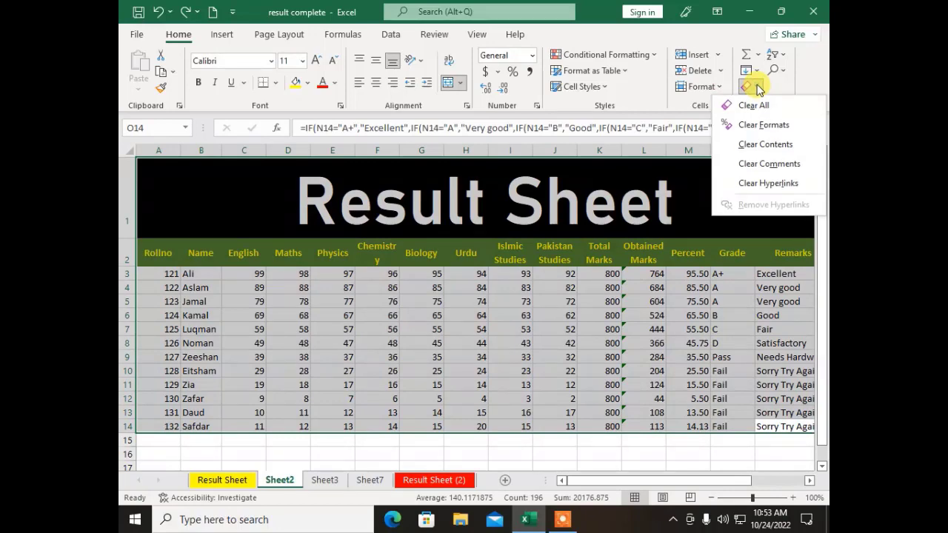
left_click(760, 125)
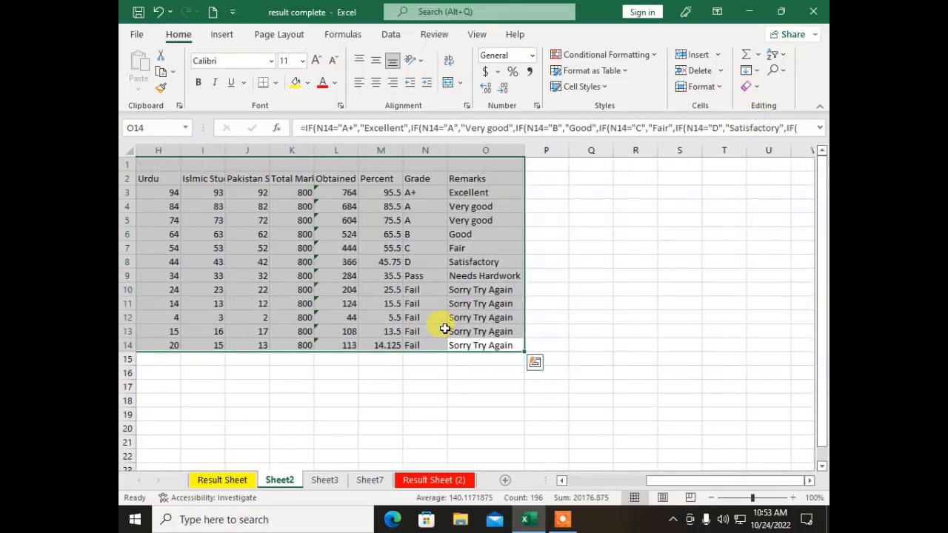
left_click(434, 330)
left_click_drag(684, 483, 563, 492)
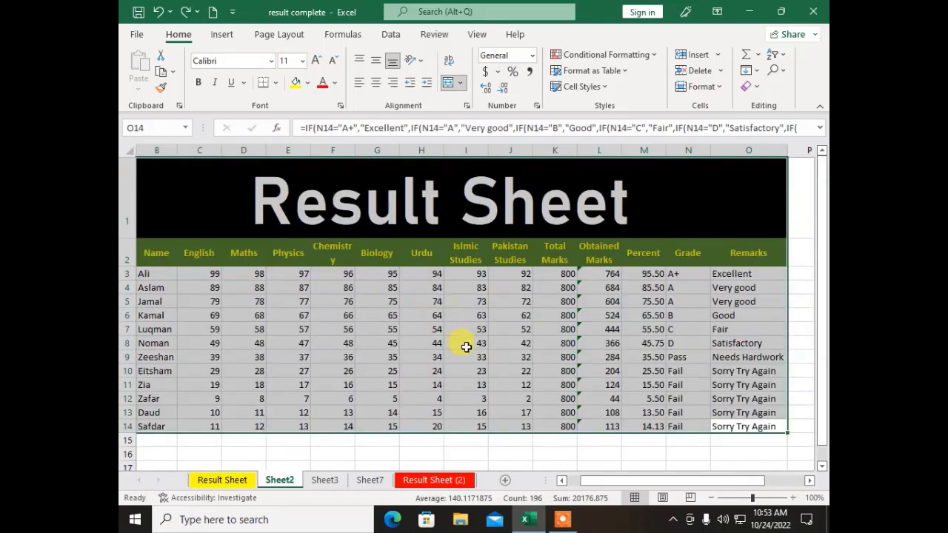
left_click(463, 345)
left_click(754, 87)
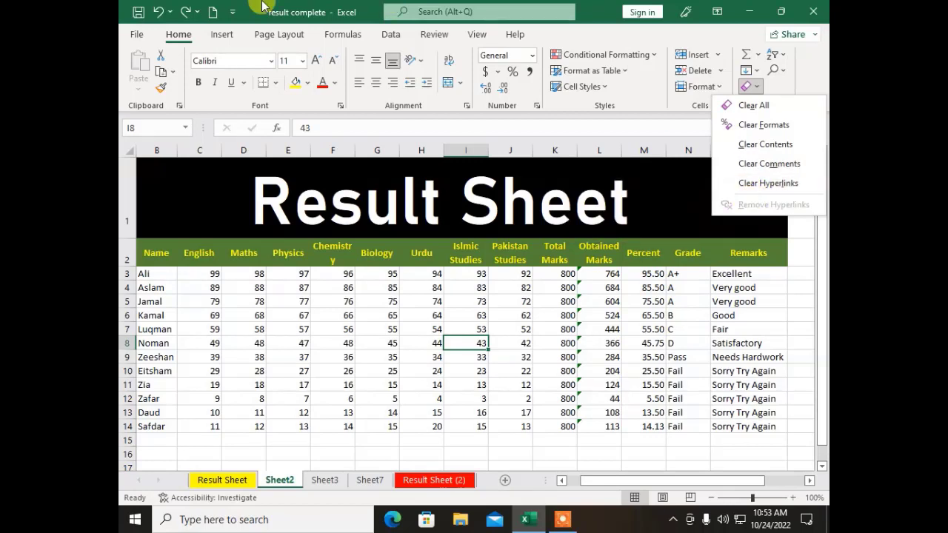
left_click(224, 35)
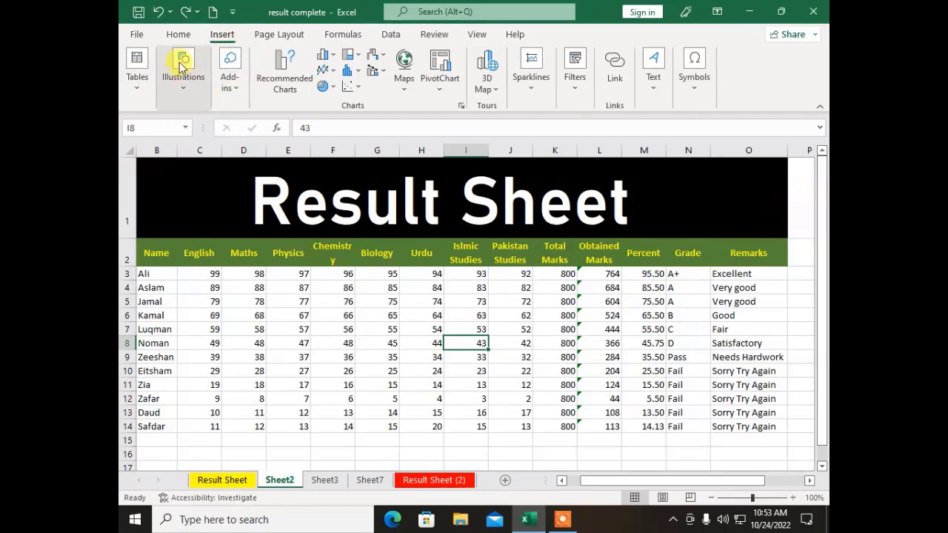
left_click(178, 34)
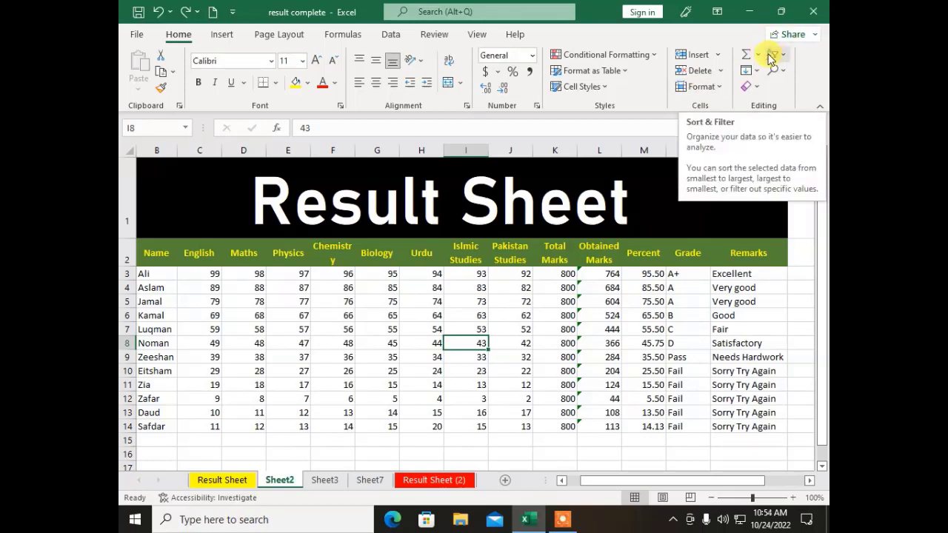
left_click(314, 394)
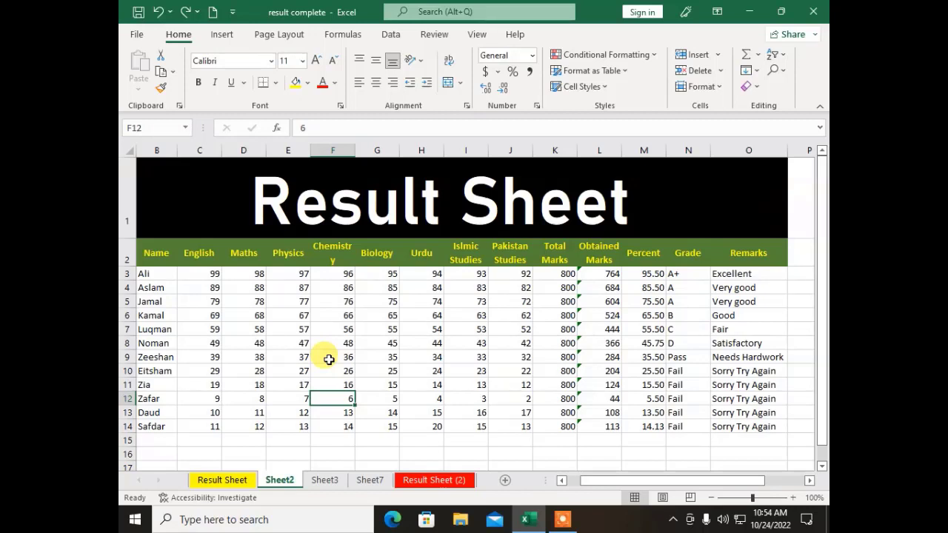
Step: Copy the English marks C3:C14 and paste them into A1 of a new Sheet8
left_click_drag(191, 273, 200, 433)
key("ctrl+c")
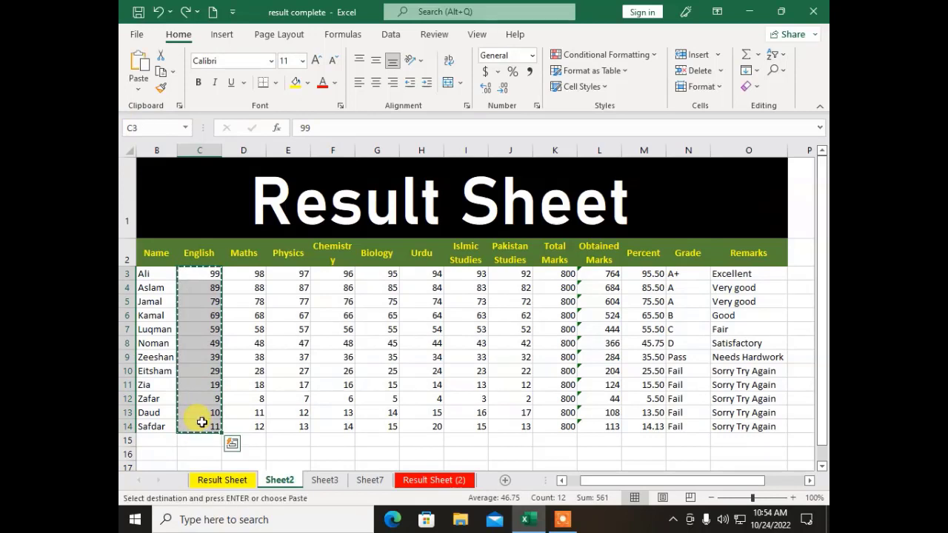
left_click(505, 481)
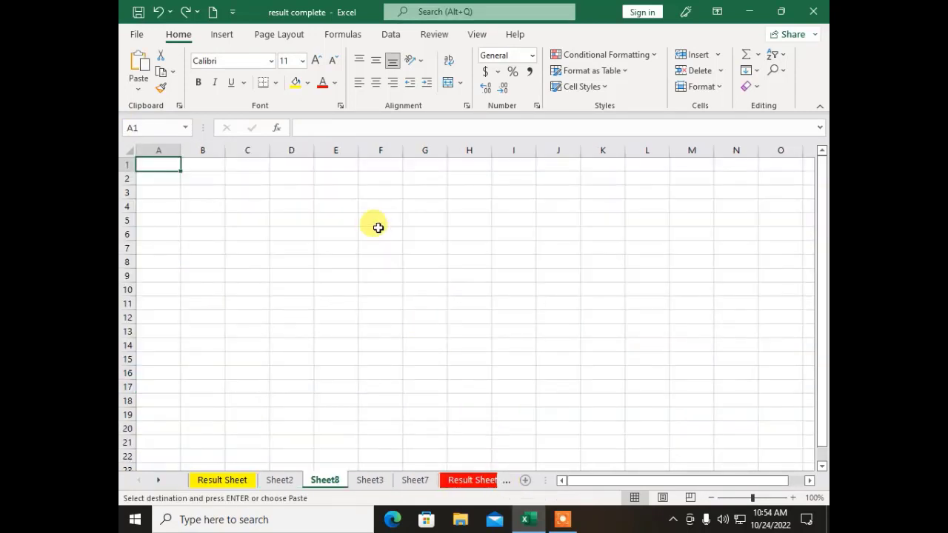
key("Return")
left_click(152, 289)
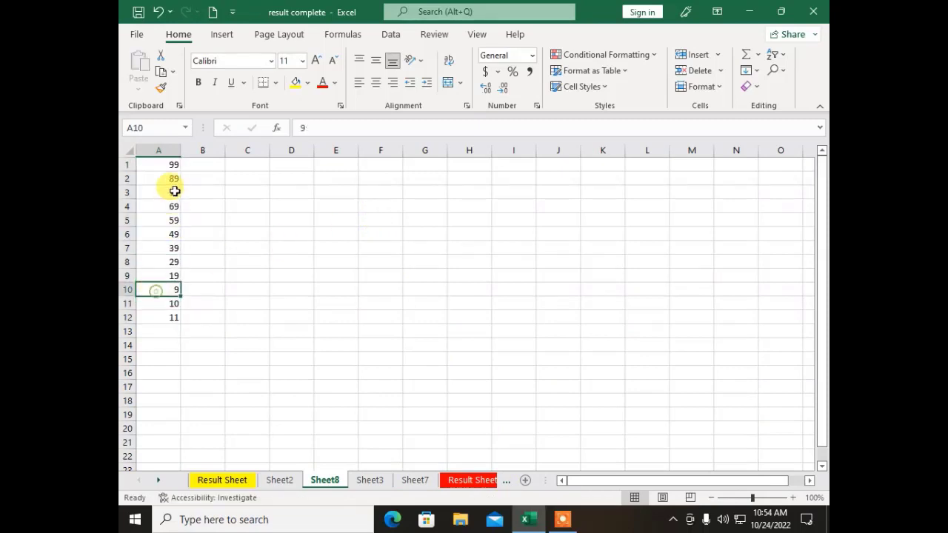
Step: Check the pasted marks in A1:A12 and select the twelve values for sorting
left_click(166, 163)
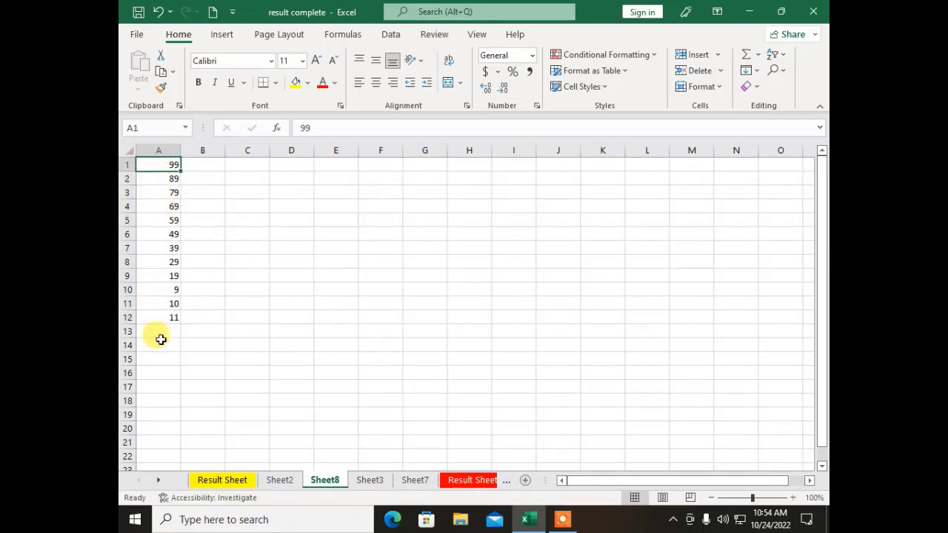
left_click(157, 317)
left_click_drag(153, 162, 157, 318)
left_click(159, 291)
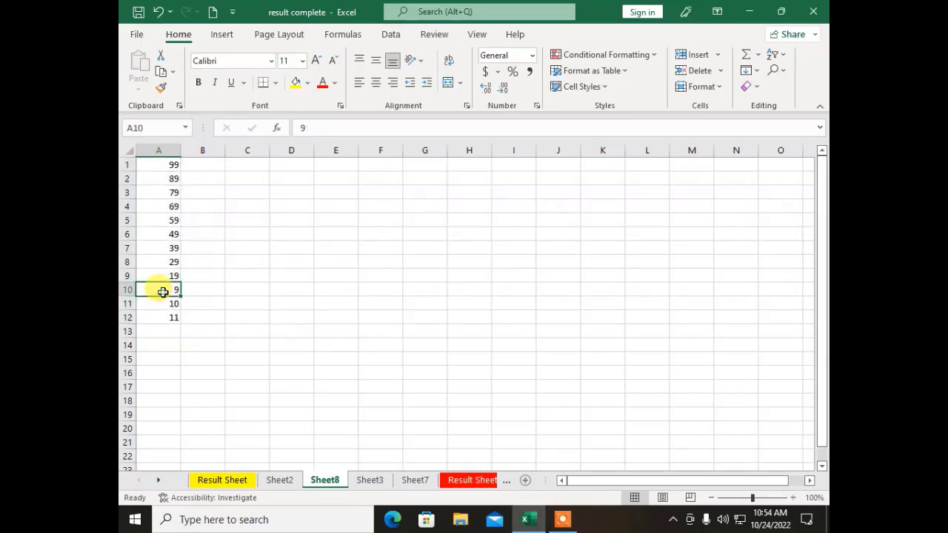
left_click(157, 304)
left_click(160, 319)
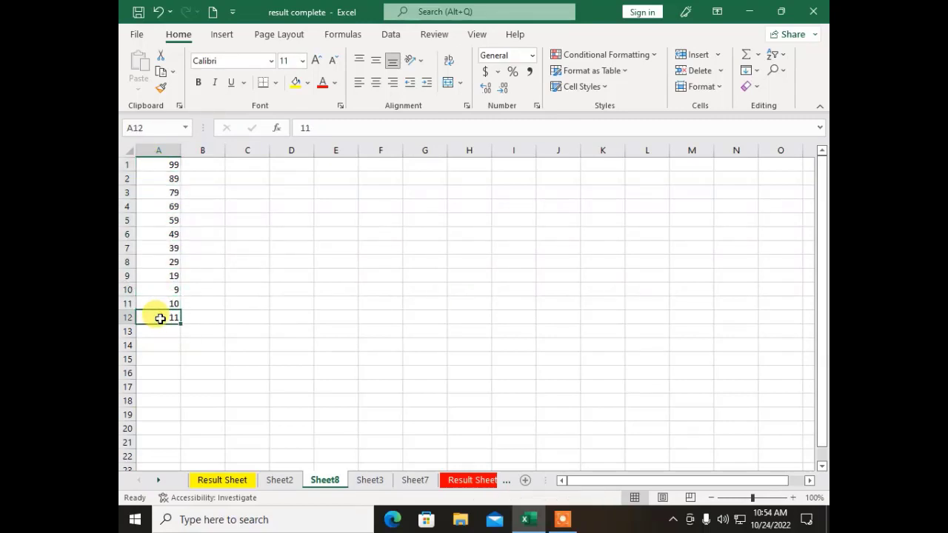
left_click(162, 346)
left_click(163, 372)
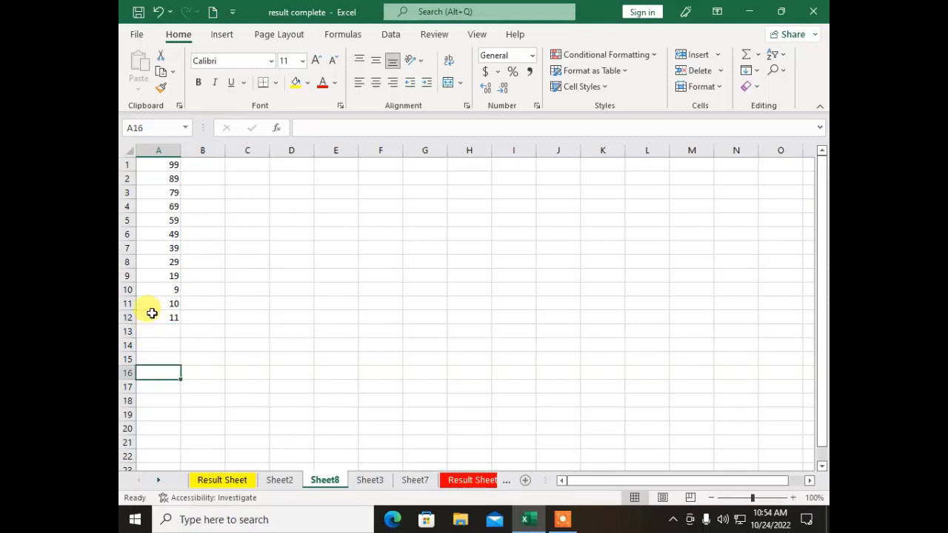
left_click_drag(152, 314, 127, 155)
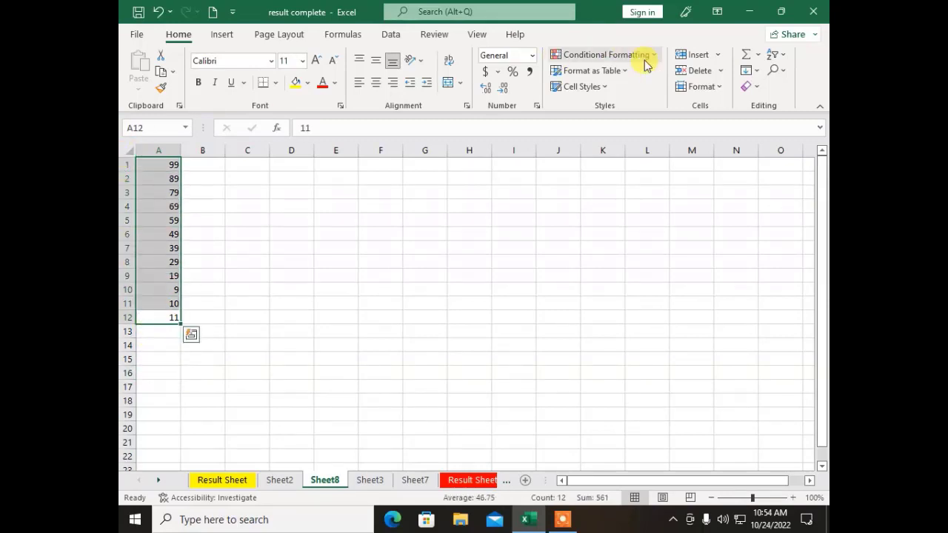
Step: Sort A1:A12 largest to smallest, then smallest to largest so it runs 9 to 99
left_click(775, 55)
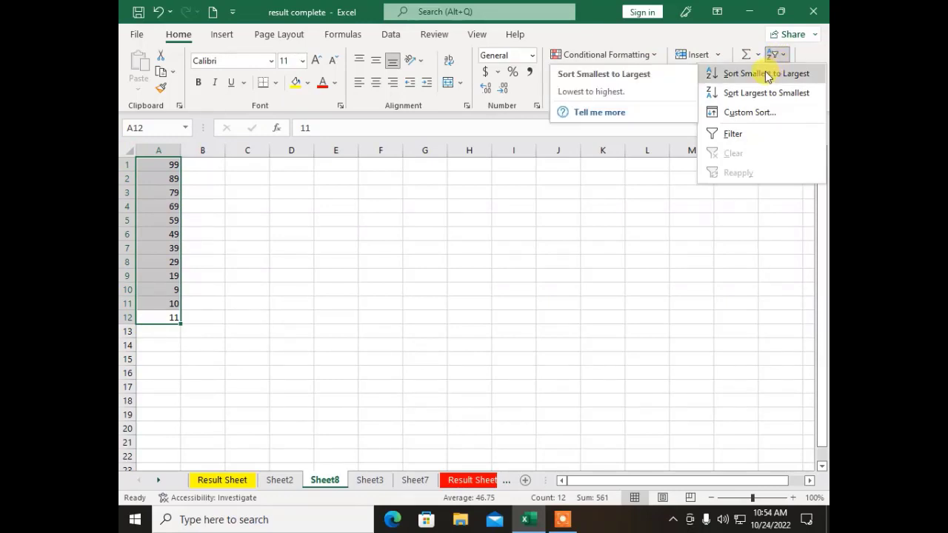
left_click(755, 93)
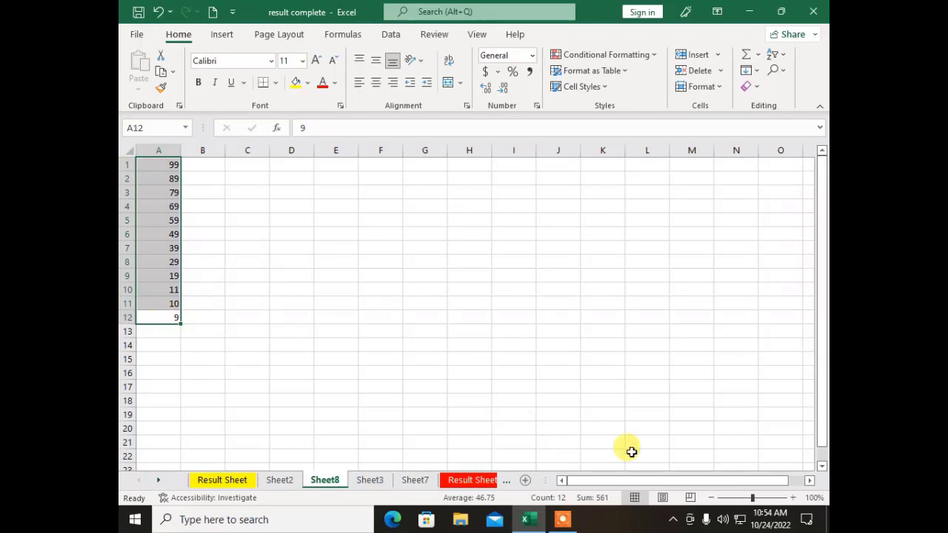
left_click(762, 497)
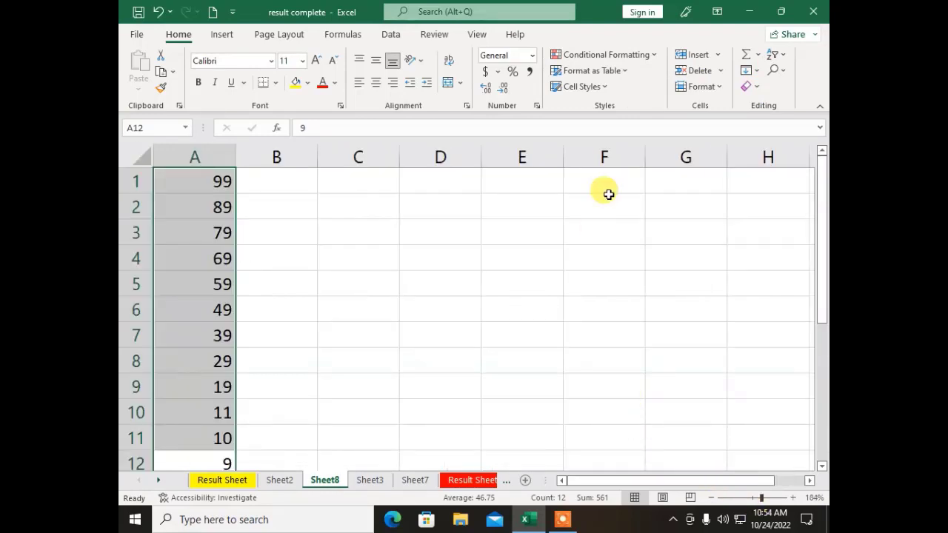
left_click(775, 54)
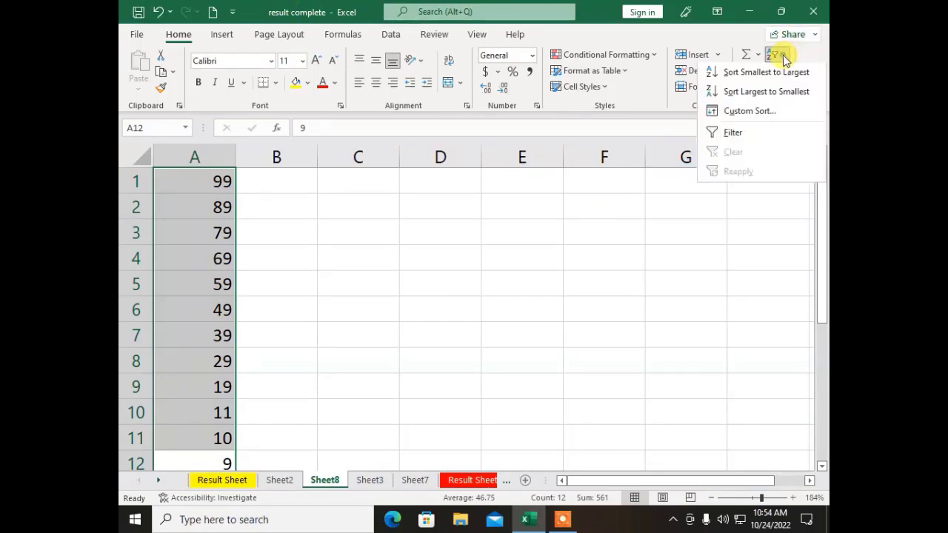
left_click(752, 74)
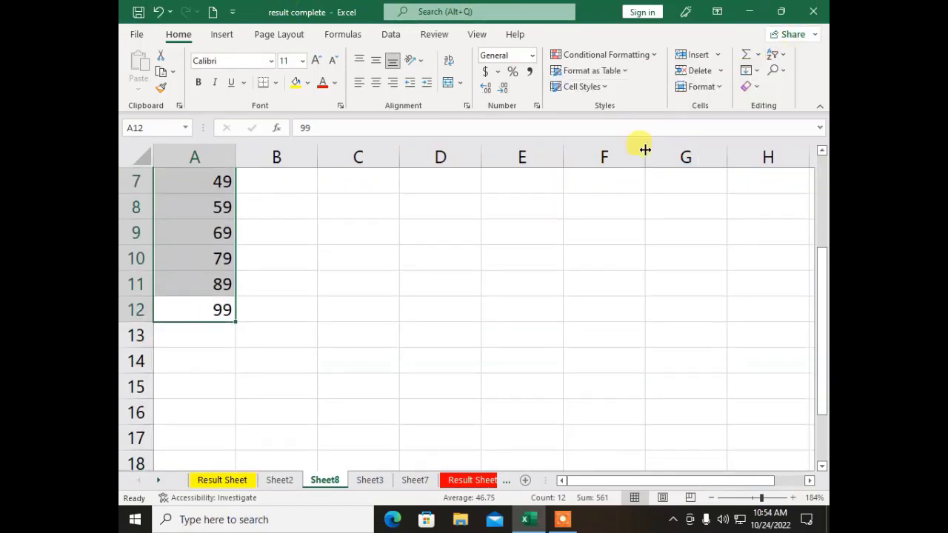
scroll(245, 337, "up", 2)
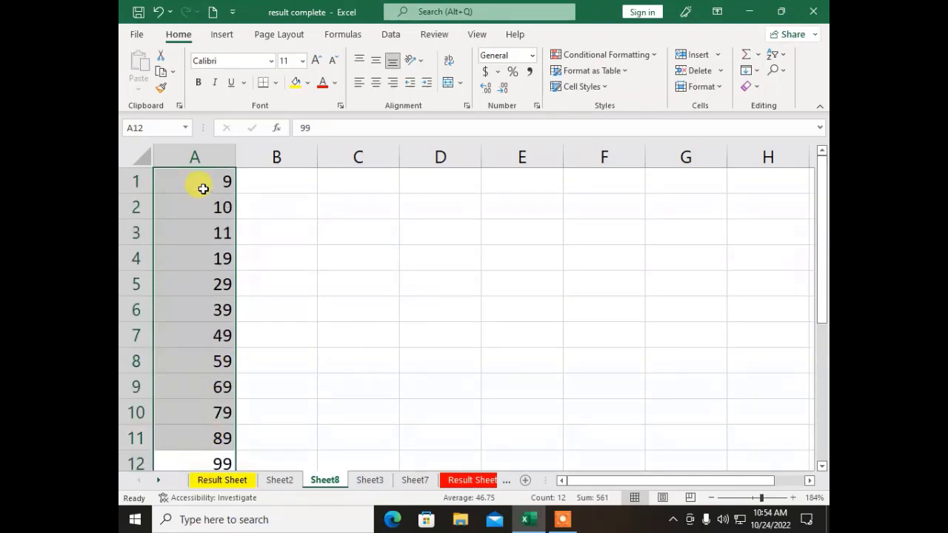
left_click(429, 262)
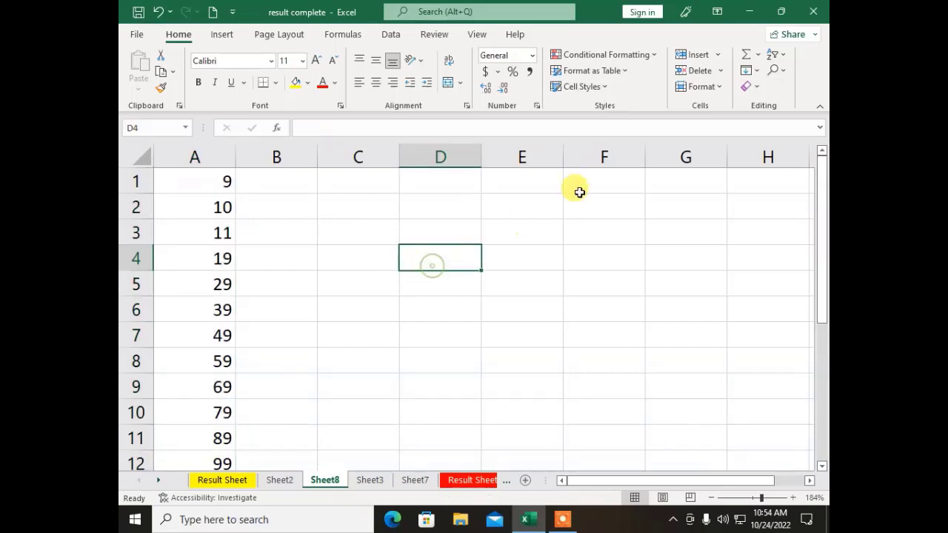
Step: On the Result Sheet, use Find to search for 99, locating the student's English mark in C3
left_click(236, 484)
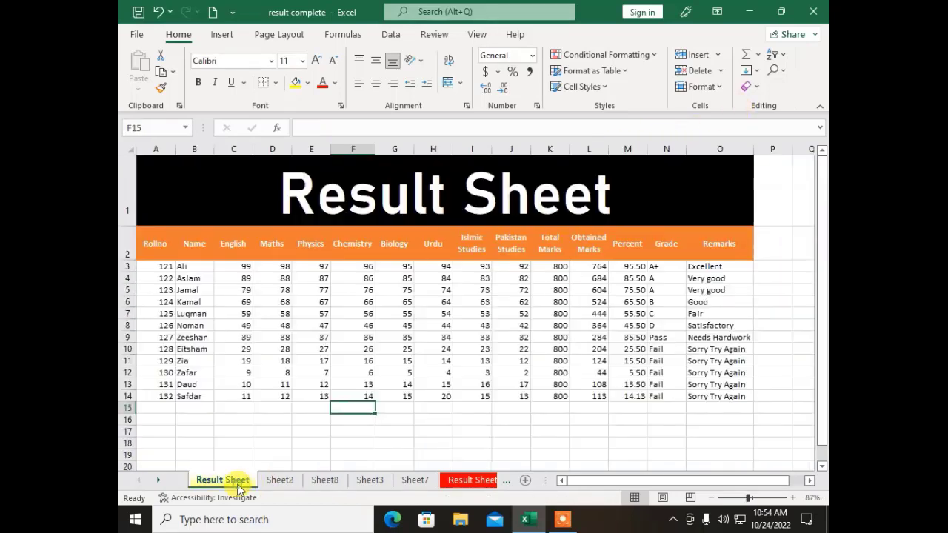
left_click(422, 302)
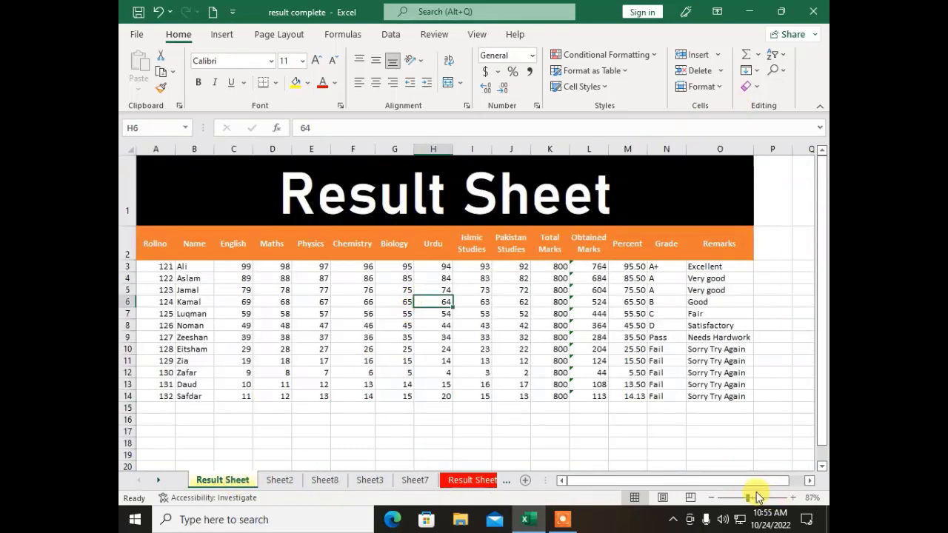
left_click(758, 498)
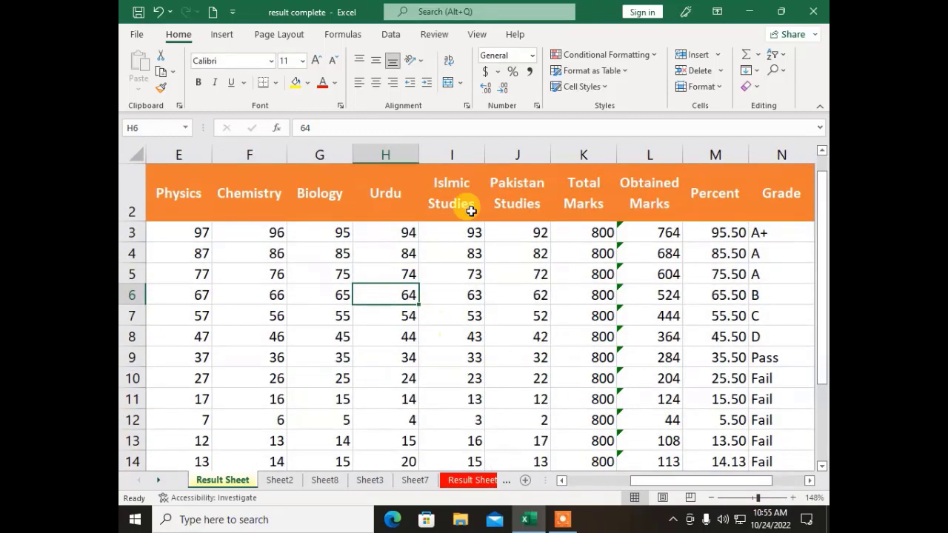
left_click_drag(644, 481, 555, 492)
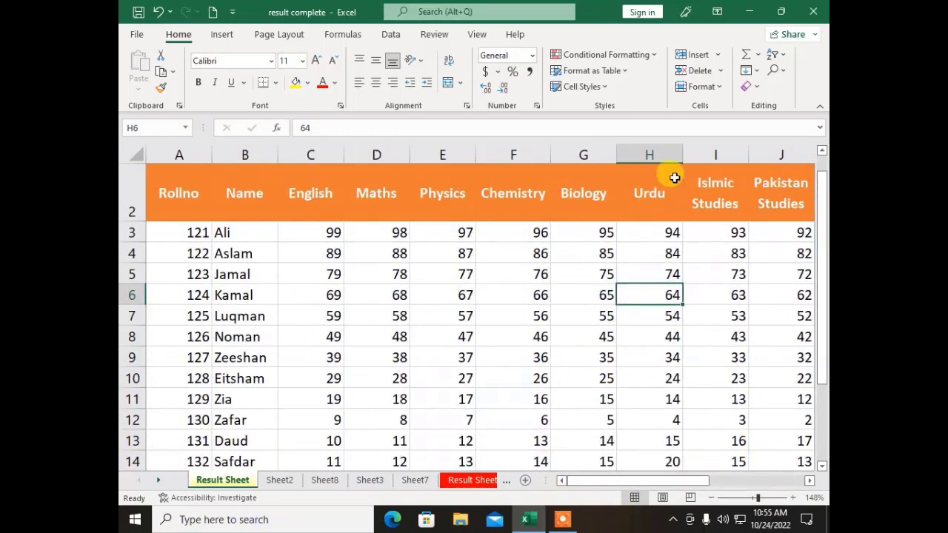
left_click(780, 71)
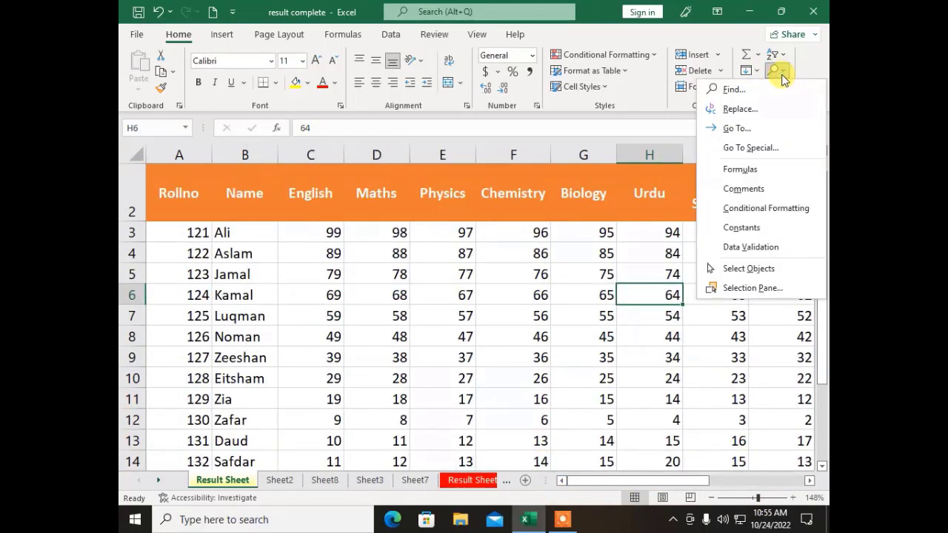
left_click(732, 90)
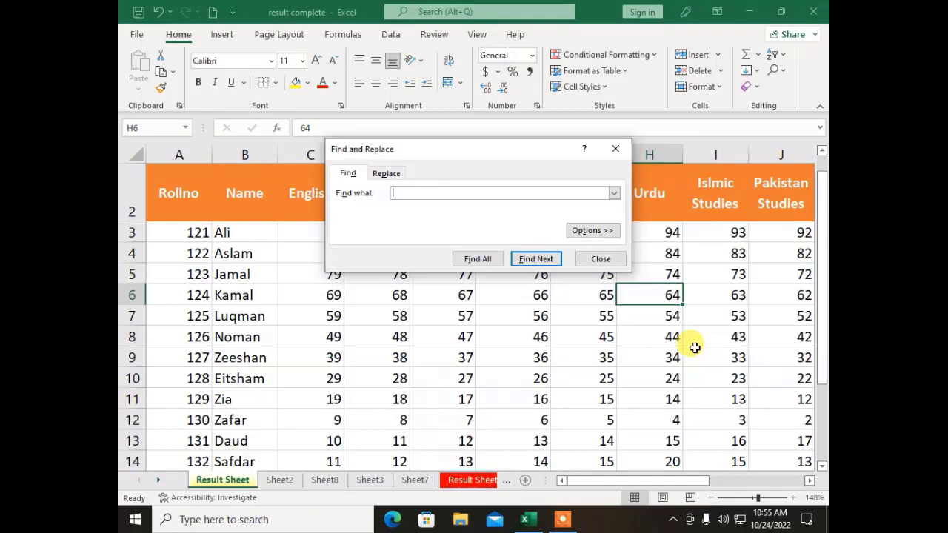
left_click_drag(440, 153, 433, 267)
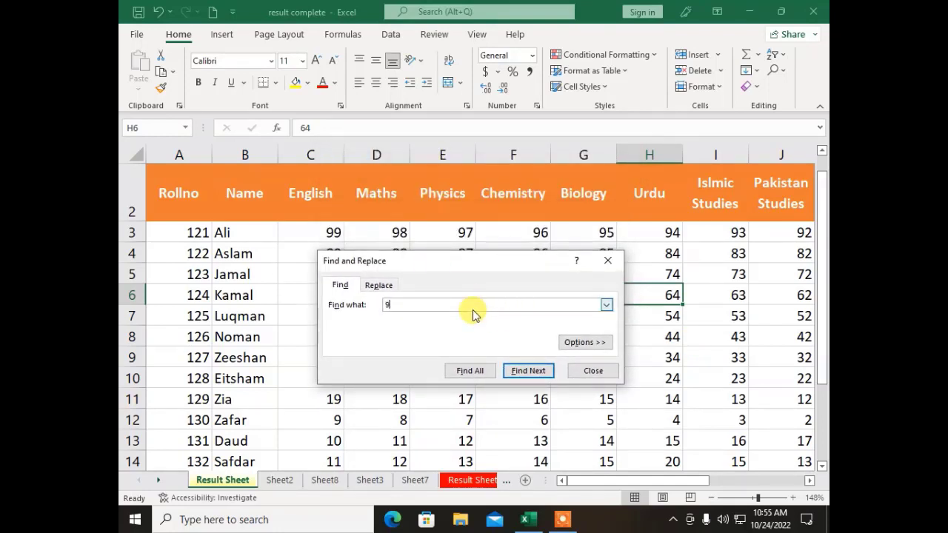
left_click(542, 371)
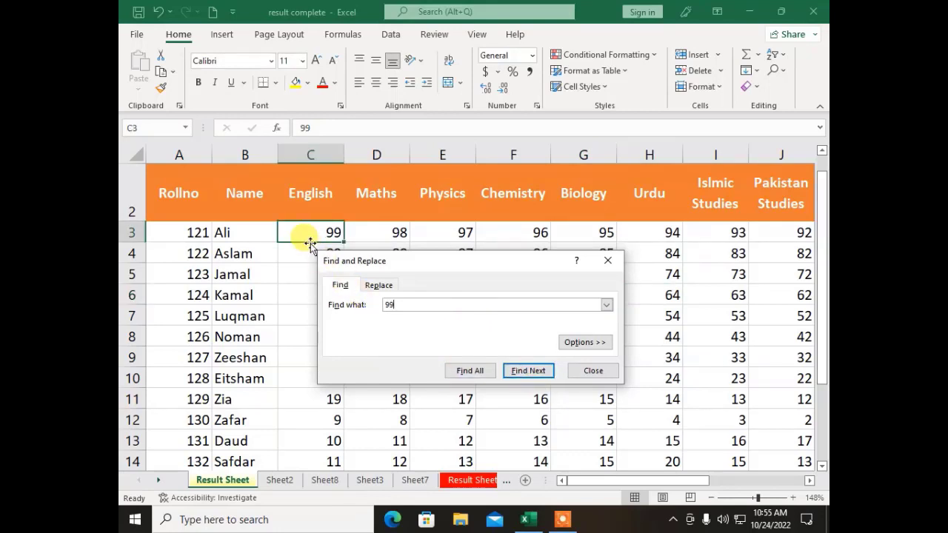
left_click(592, 370)
Step: Replace all 99 with 100 so the English mark in C3 reads 100
left_click(775, 70)
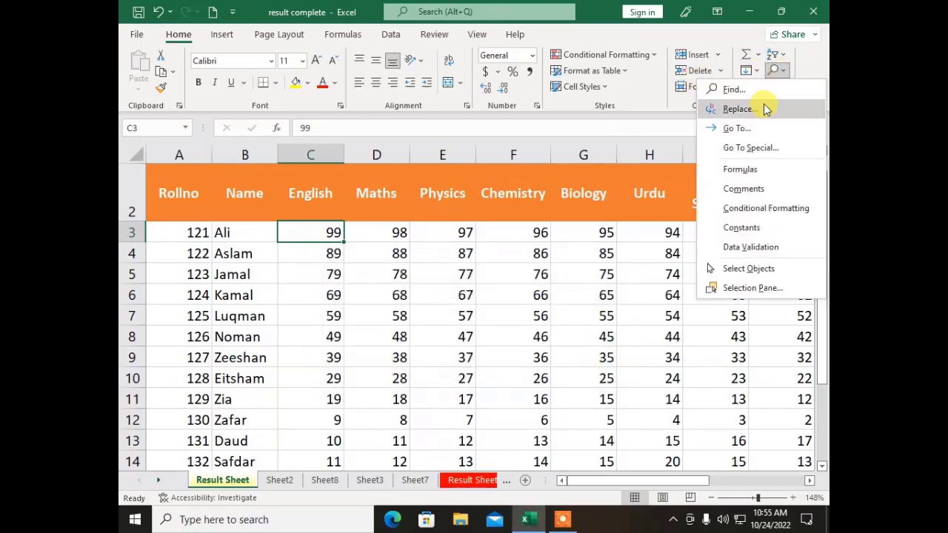
left_click(741, 109)
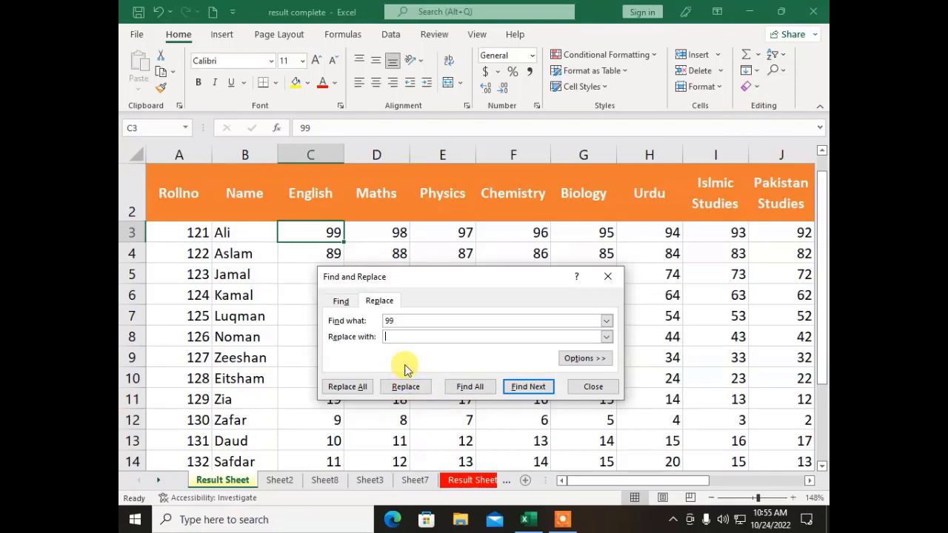
left_click(411, 338)
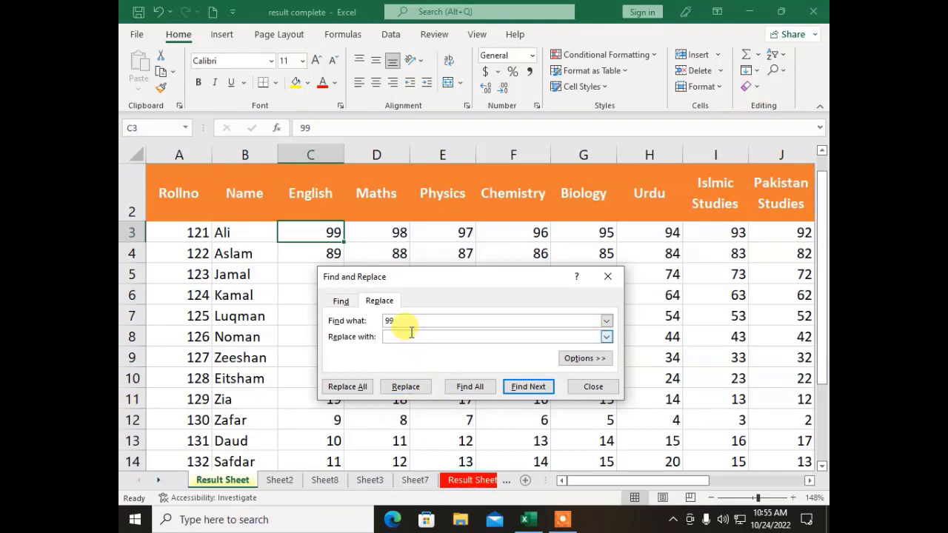
type("100")
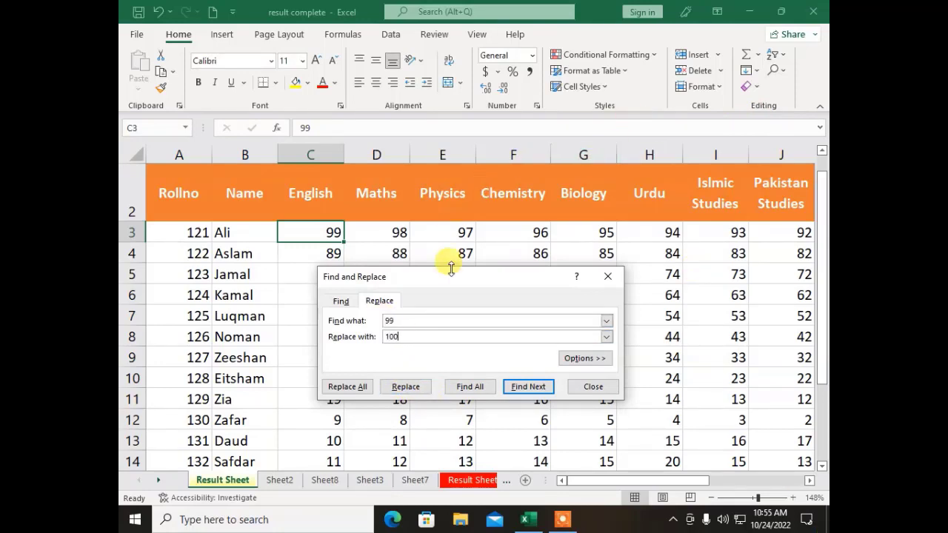
left_click(348, 387)
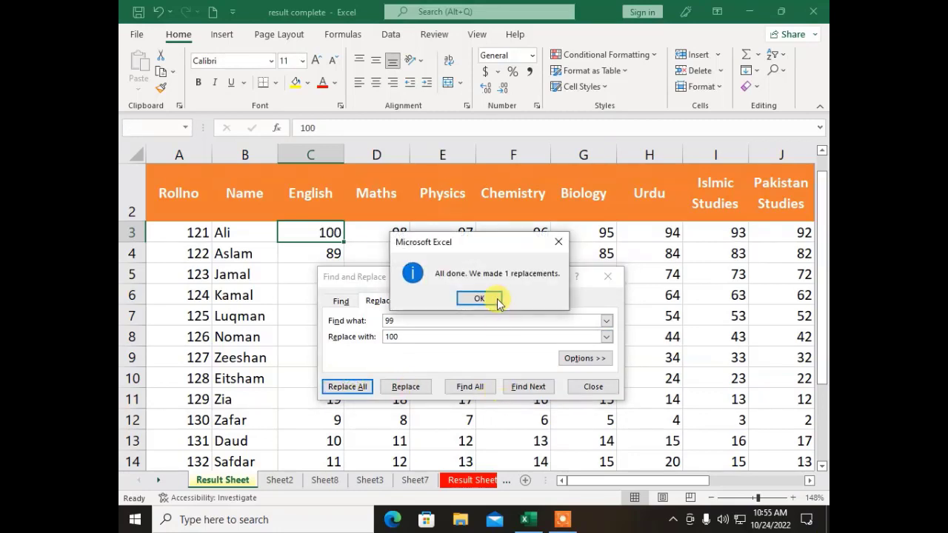
left_click(479, 298)
left_click(593, 387)
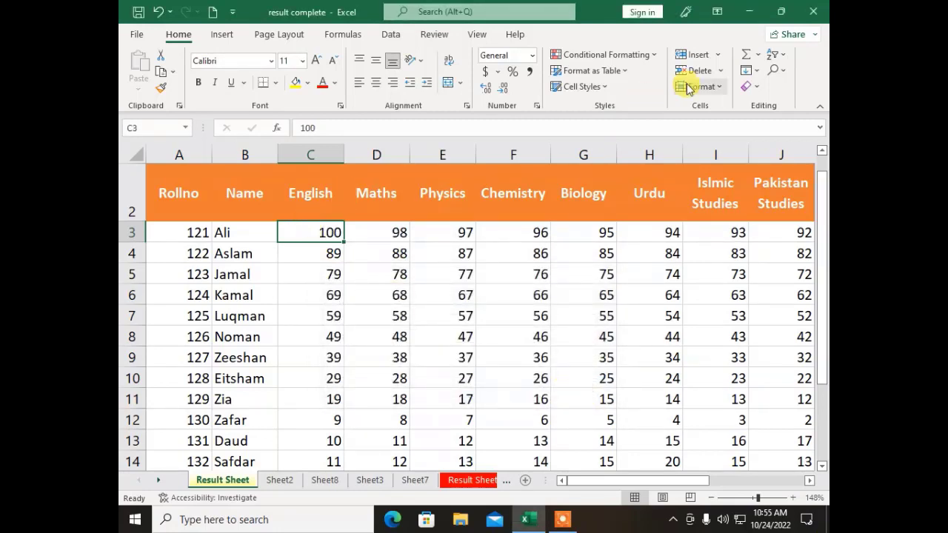
left_click(775, 71)
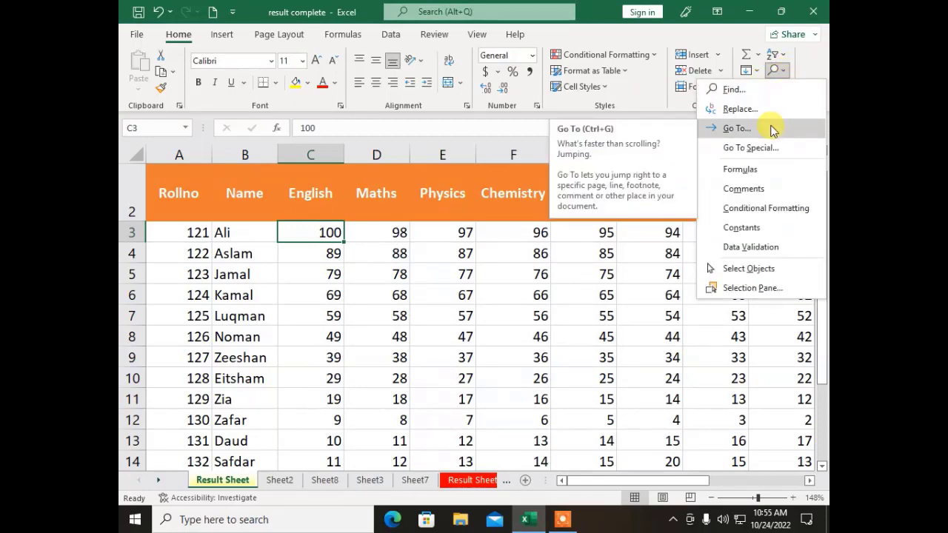
left_click(737, 129)
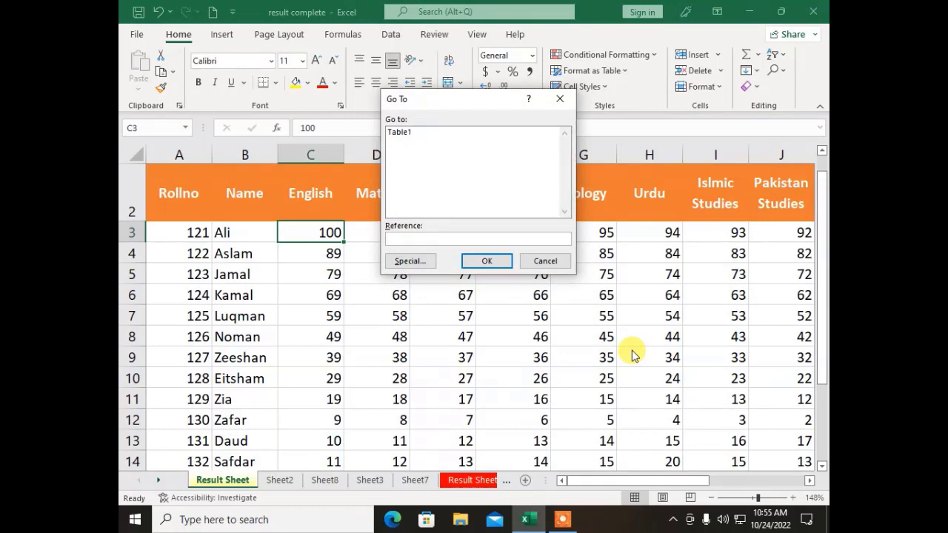
type("a1")
left_click(473, 261)
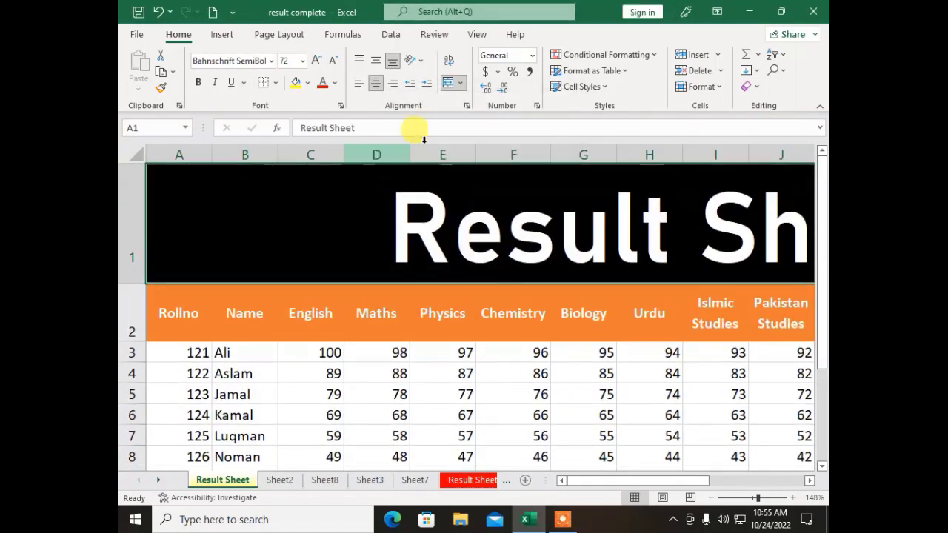
left_click(775, 70)
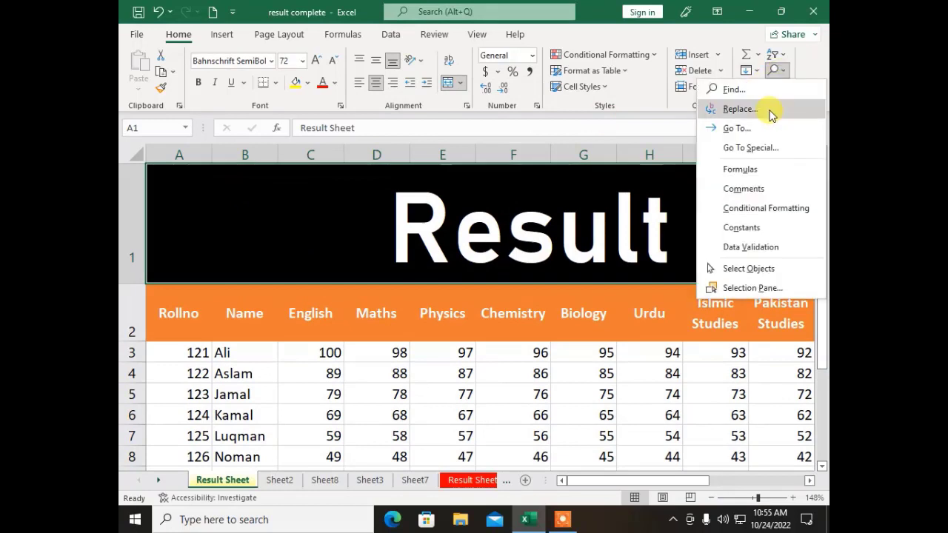
left_click(743, 128)
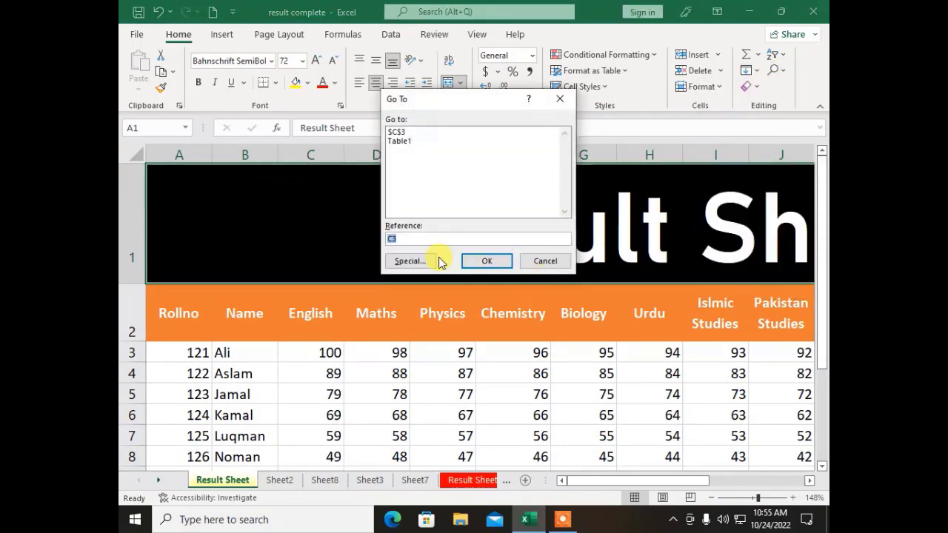
type("a")
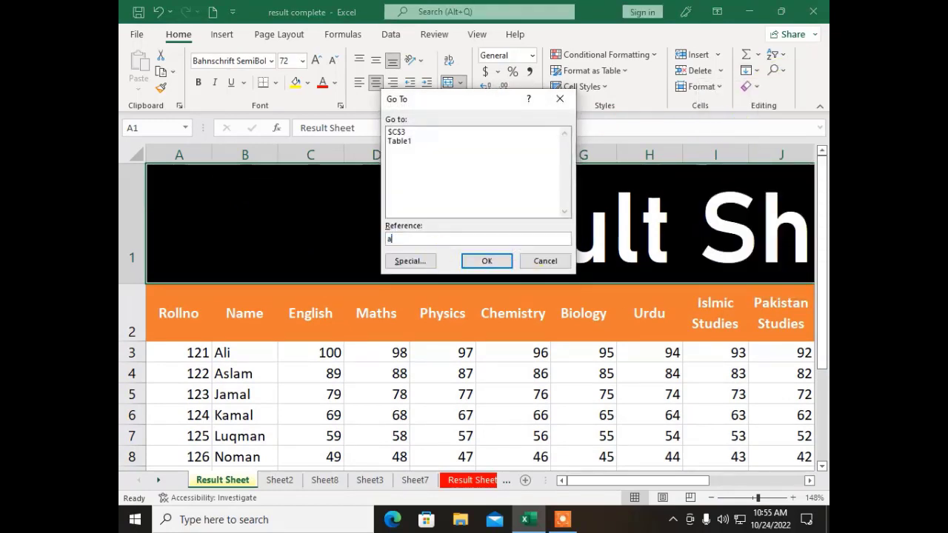
type("65536")
key("Return")
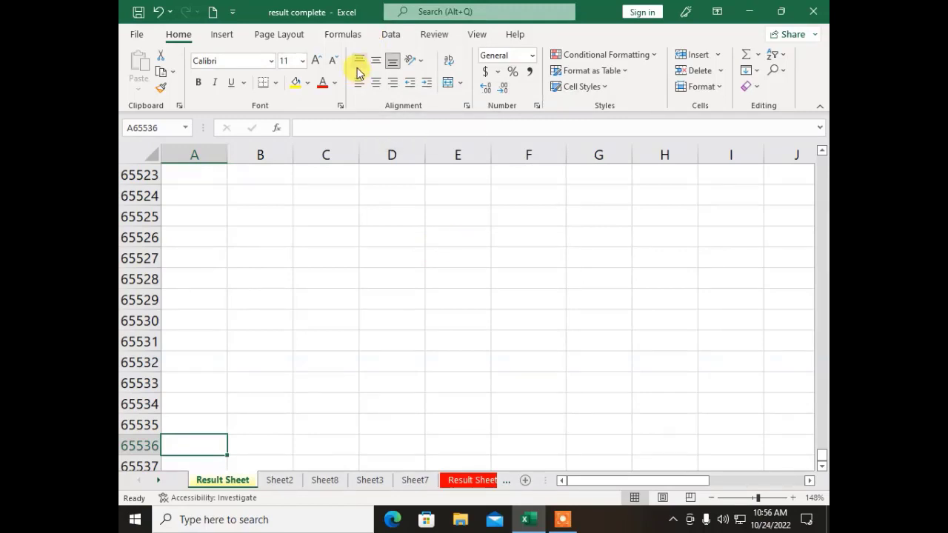
key("ctrl+Up")
key("ctrl+Up")
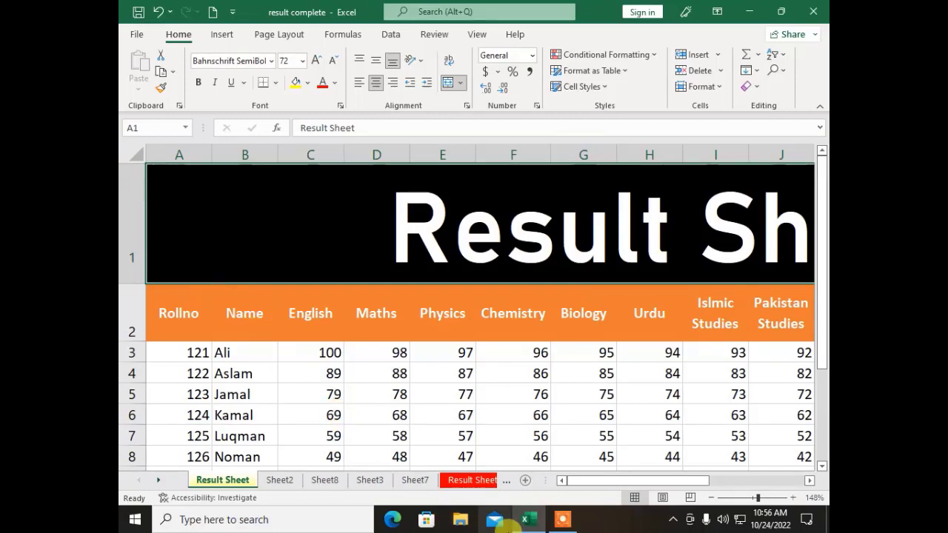
left_click(563, 521)
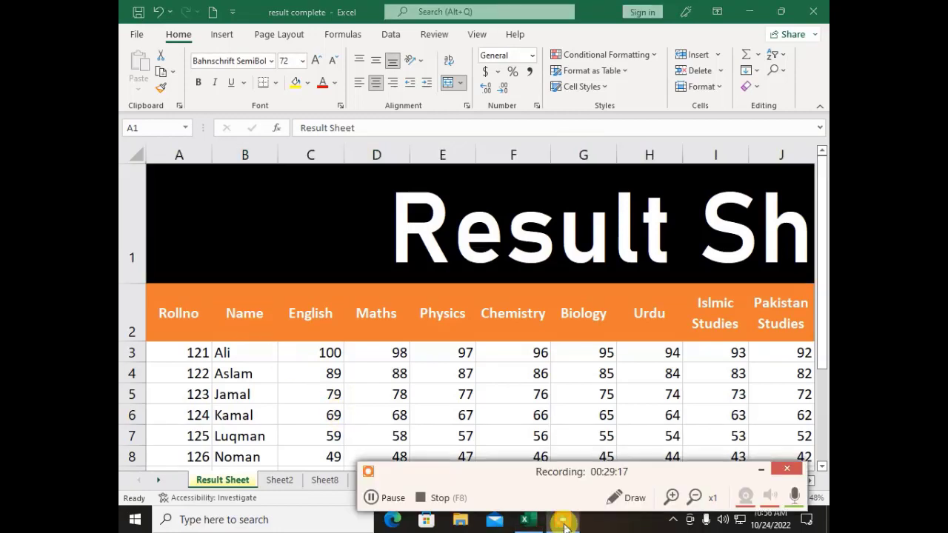
left_click(440, 498)
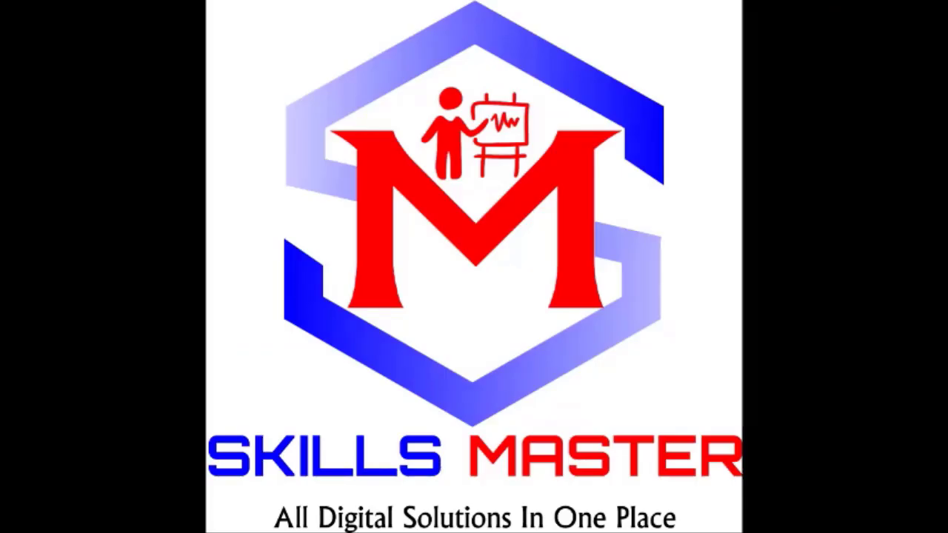